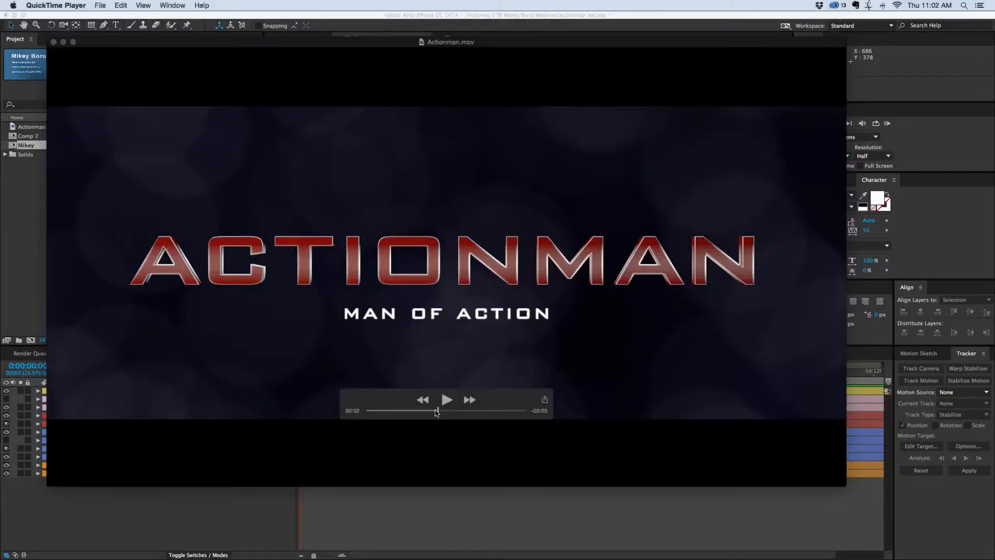
# Play and scrub through Actionman.mov from the start to examine the title reveal and the fist logo animation.
pyautogui.moveTo(434, 409); pyautogui.dragTo(375, 410)
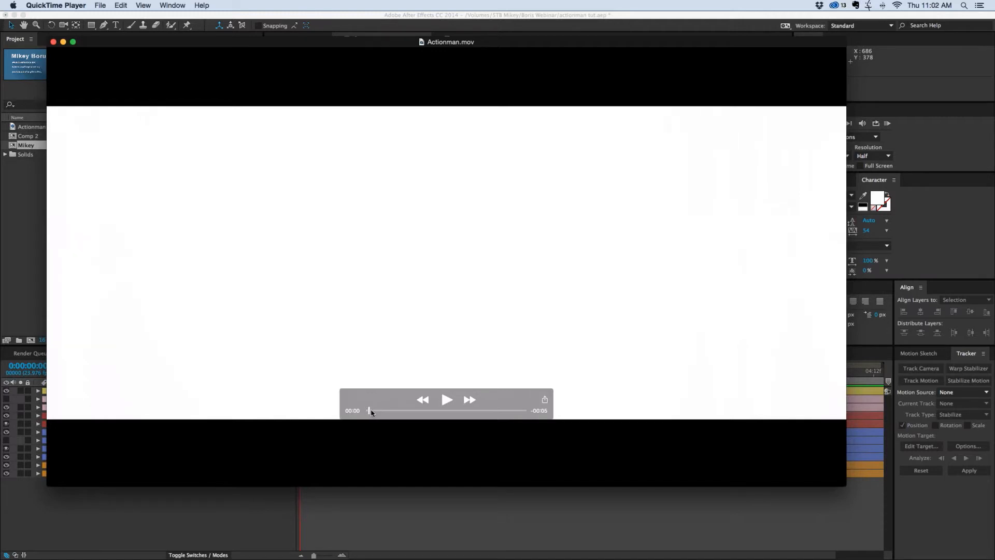
pyautogui.click(446, 400)
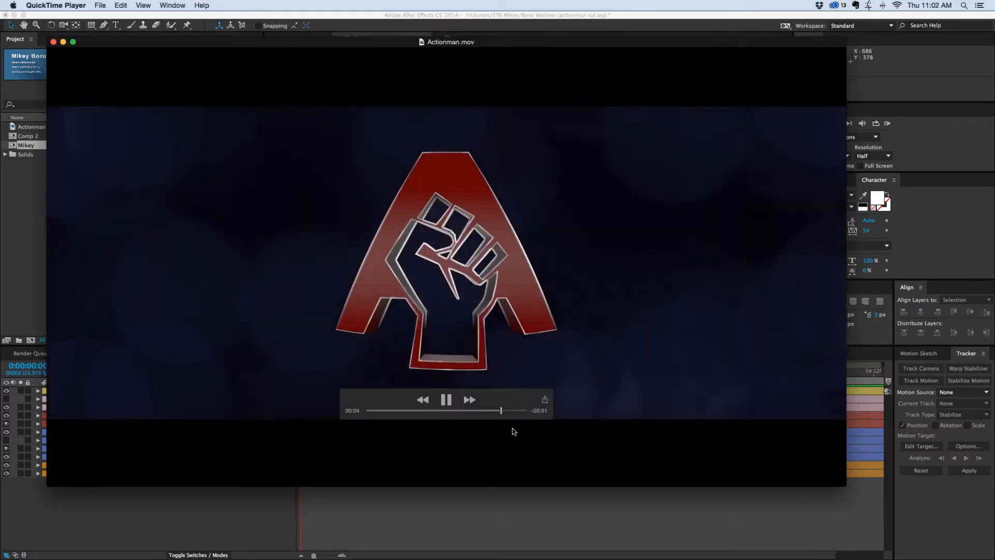
pyautogui.moveTo(424, 410); pyautogui.dragTo(365, 411)
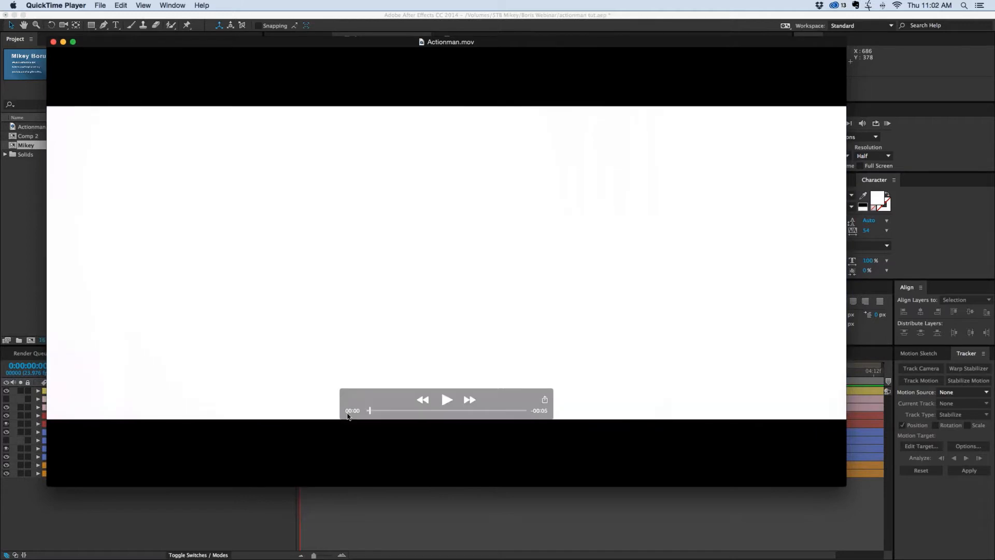
pyautogui.click(445, 399)
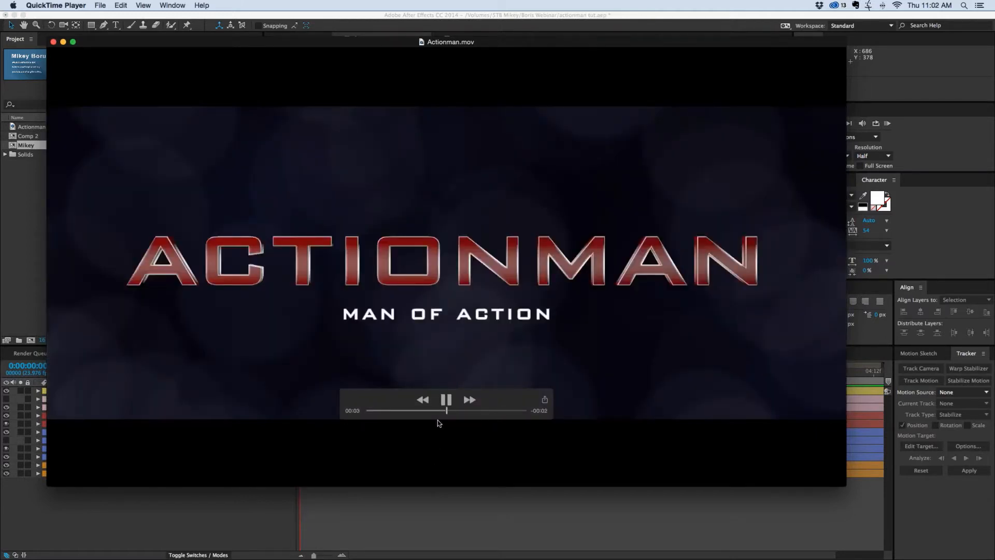
pyautogui.moveTo(510, 411)
pyautogui.mouseDown()
pyautogui.moveTo(367, 413)
pyautogui.moveTo(405, 412)
pyautogui.mouseUp()
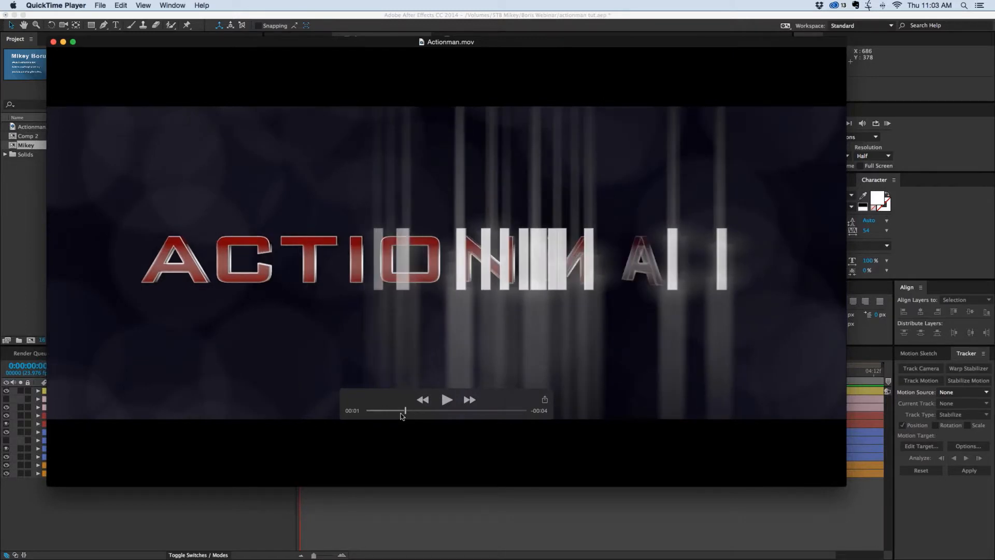
pyautogui.moveTo(406, 411); pyautogui.dragTo(475, 417)
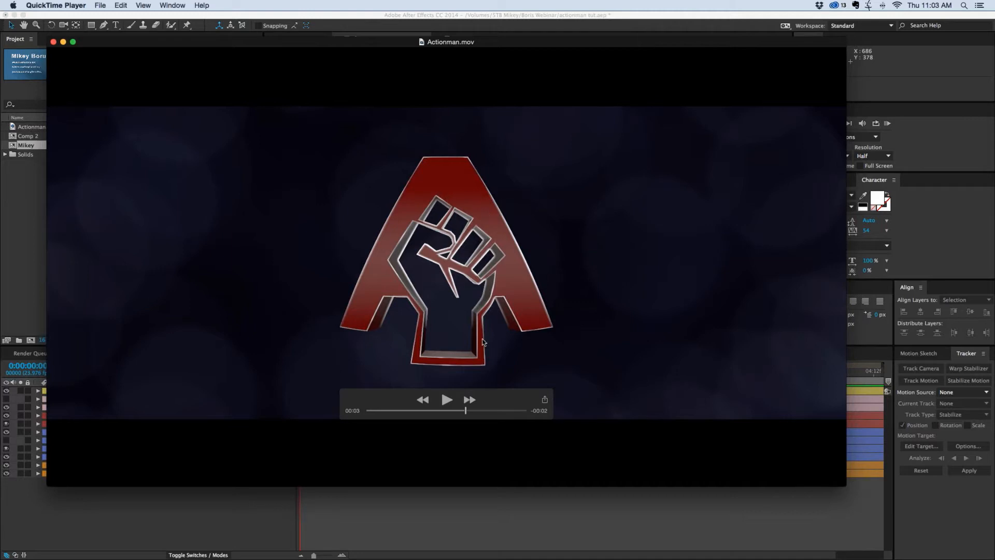
pyautogui.moveTo(466, 412)
pyautogui.mouseDown()
pyautogui.moveTo(455, 412)
pyautogui.moveTo(522, 414)
pyautogui.moveTo(397, 411)
pyautogui.moveTo(484, 412)
pyautogui.mouseUp()
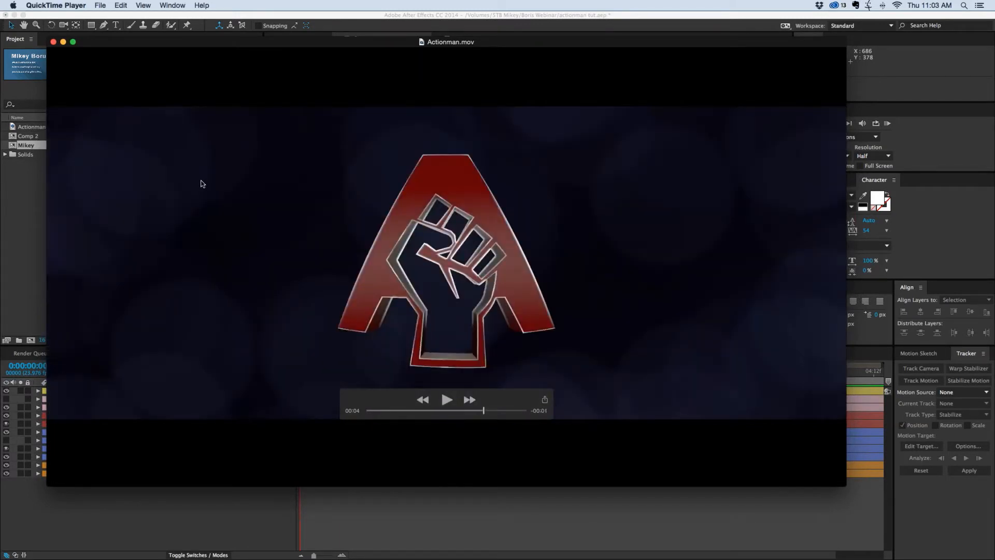
# Switch to After Effects and examine the layers of Comp 2 from Particles up to Logo, previewing the title reveal at 0:00:00:18.
pyautogui.click(35, 177)
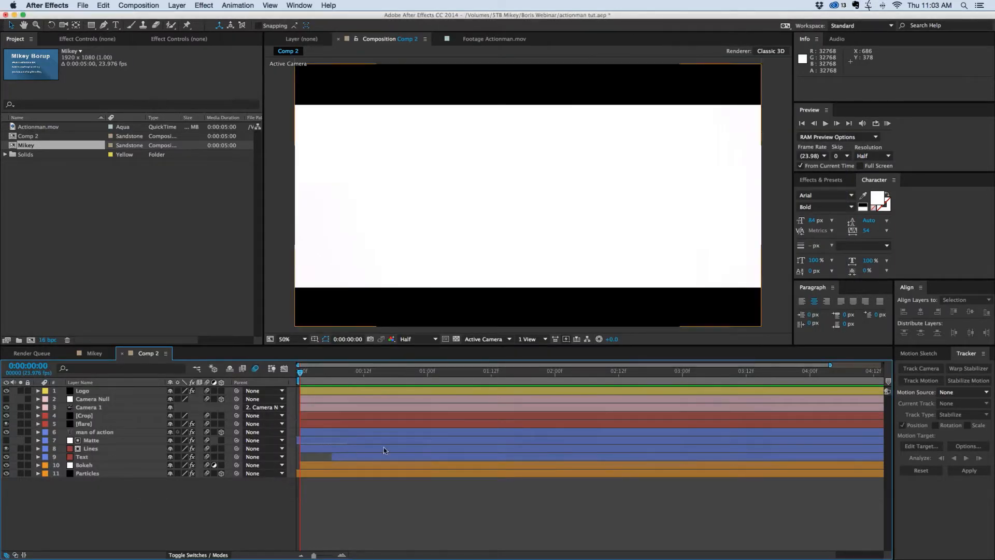
pyautogui.click(102, 467)
pyautogui.click(104, 473)
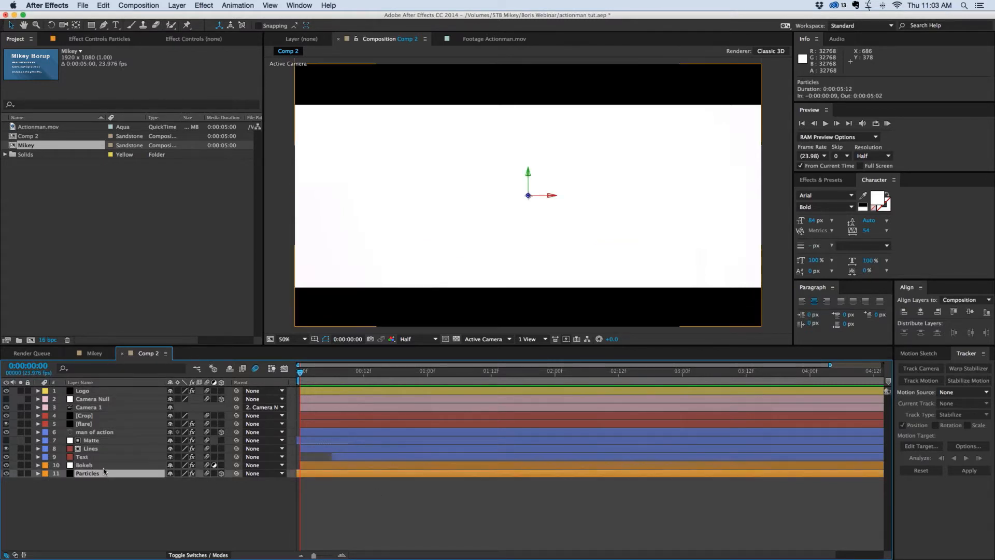
pyautogui.click(101, 459)
pyautogui.click(107, 439)
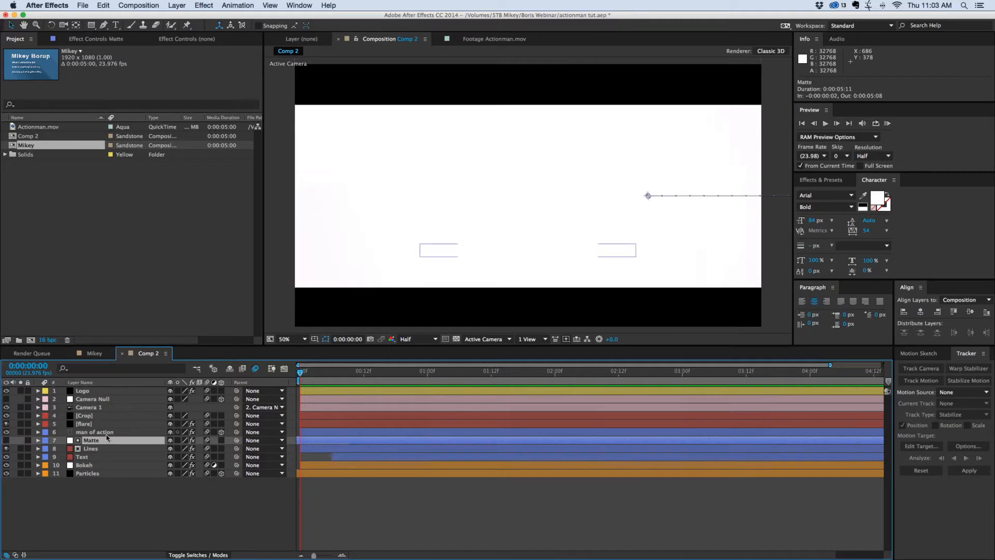
pyautogui.click(107, 431)
pyautogui.click(107, 424)
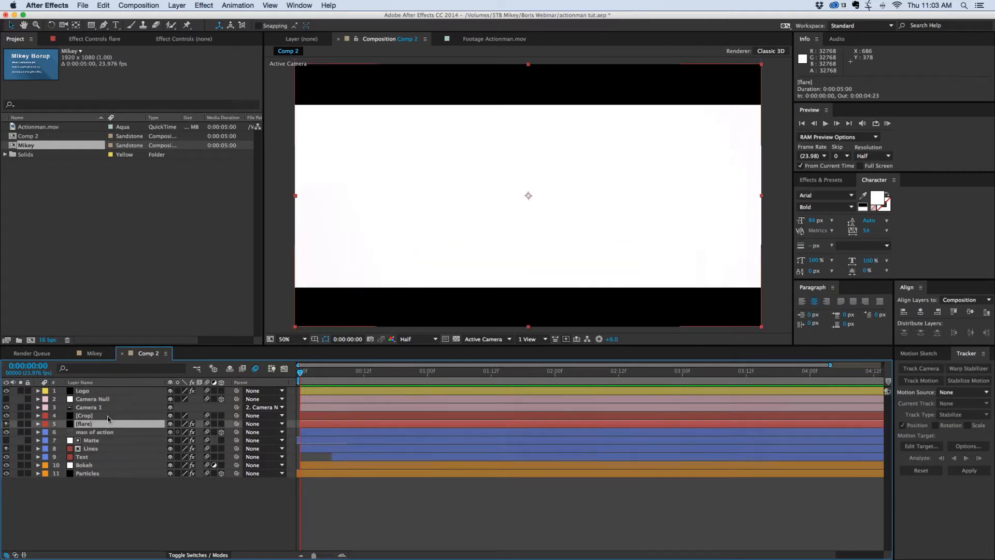
pyautogui.click(108, 416)
pyautogui.click(107, 391)
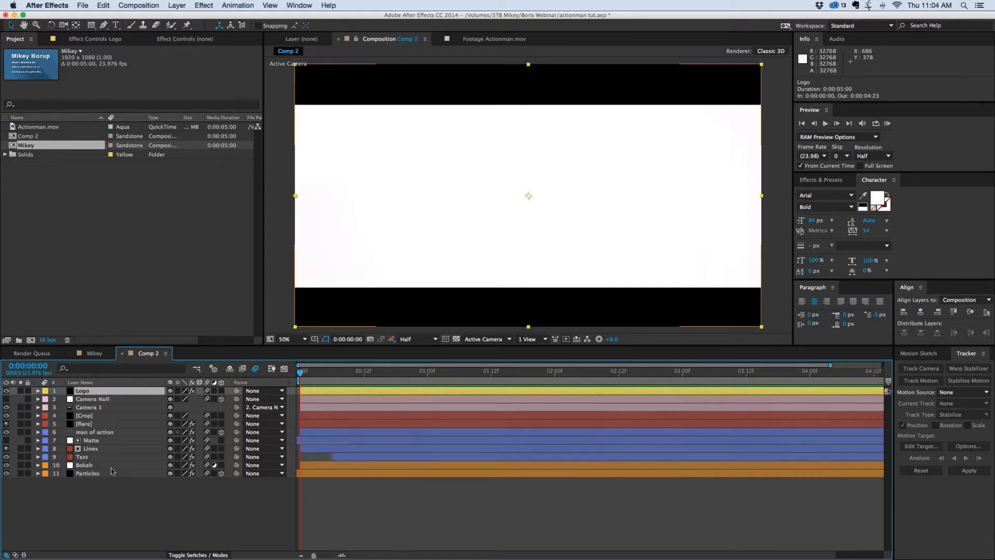
pyautogui.click(380, 372)
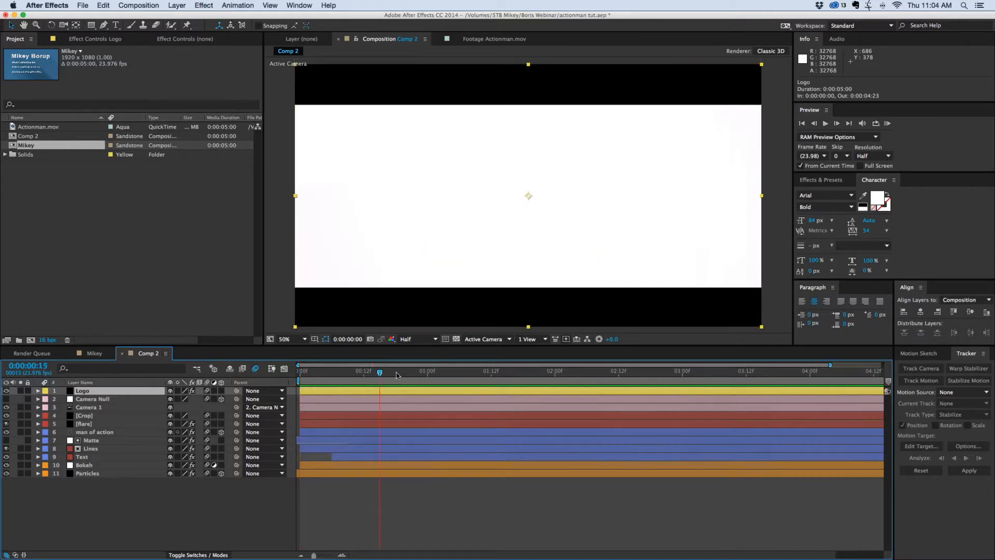
pyautogui.moveTo(396, 372); pyautogui.dragTo(396, 372)
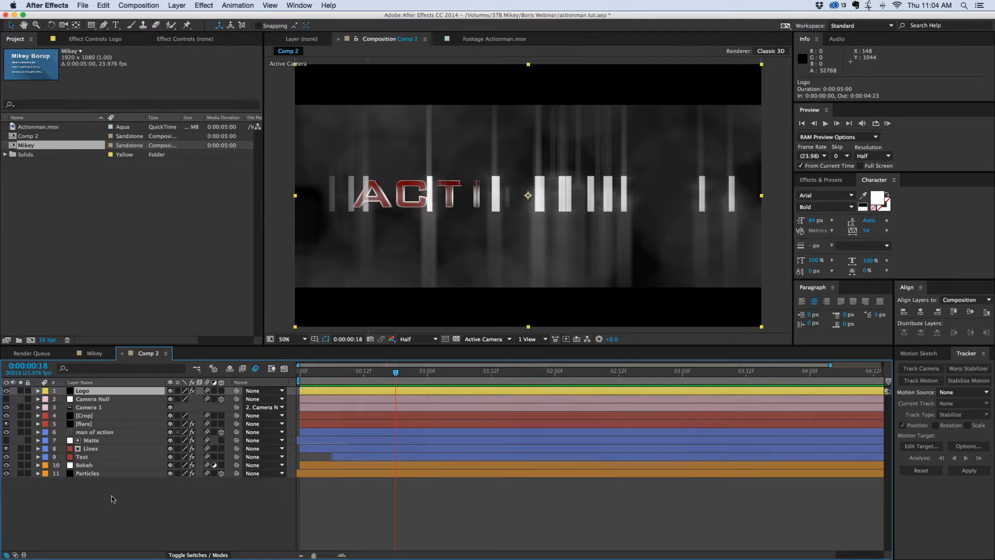
# Create a new 1920 × 1080 px composition named Titles.
pyautogui.press('super+n')
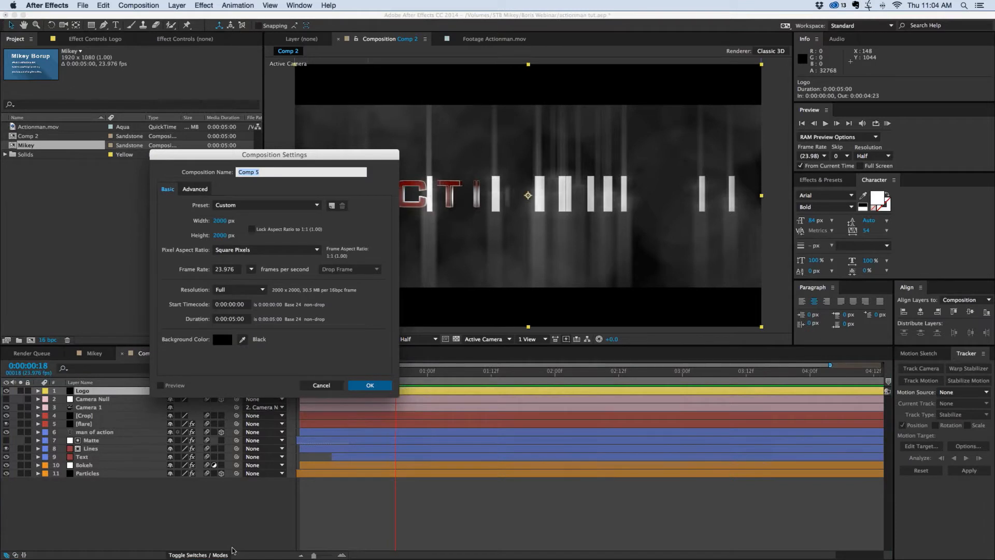
pyautogui.click(221, 222)
pyautogui.write('1920')
pyautogui.press('Tab')
pyautogui.write('1080')
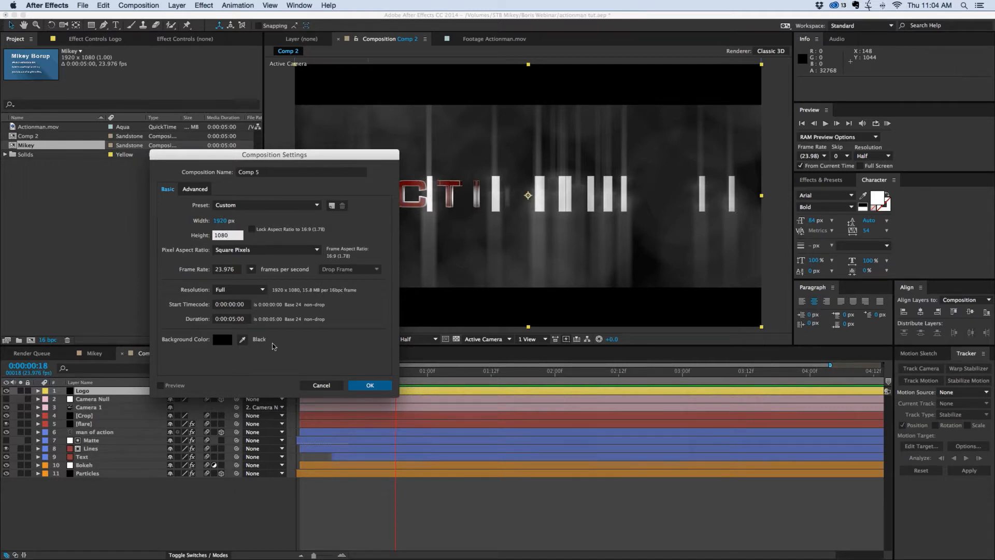
pyautogui.click(273, 171)
pyautogui.write('Tit')
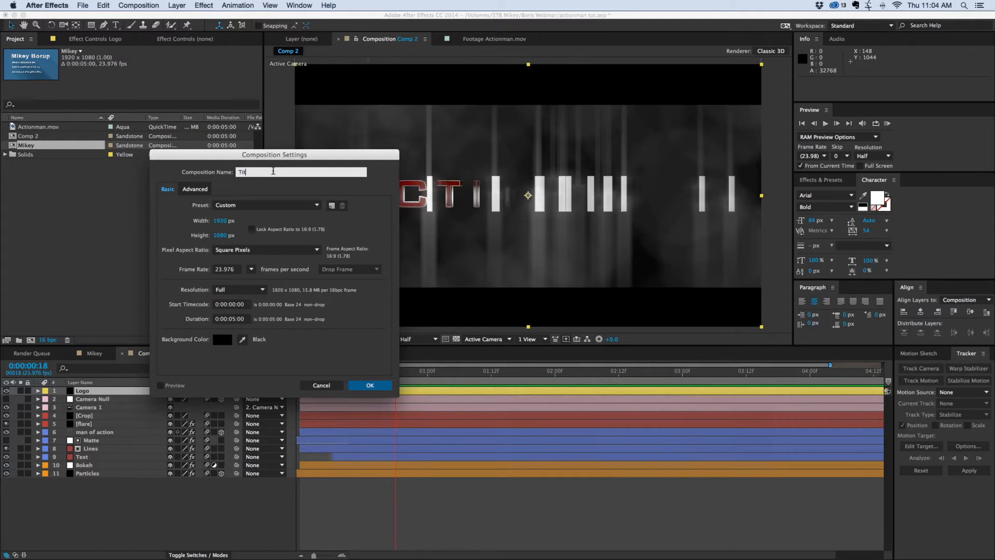
pyautogui.write('les')
pyautogui.press('Return')
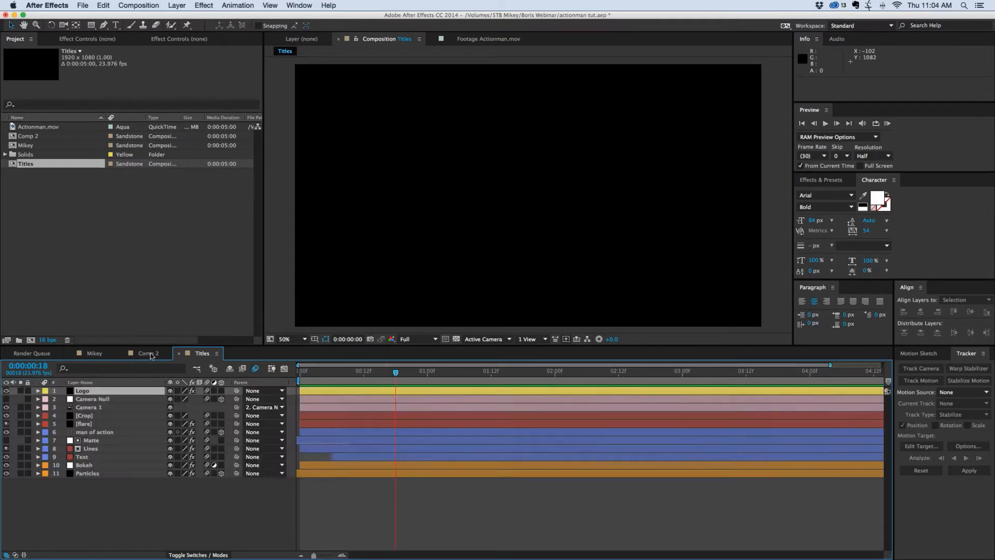
# Add a white 1920 × 1080 px solid named Particles to the Titles composition.
pyautogui.click(150, 354)
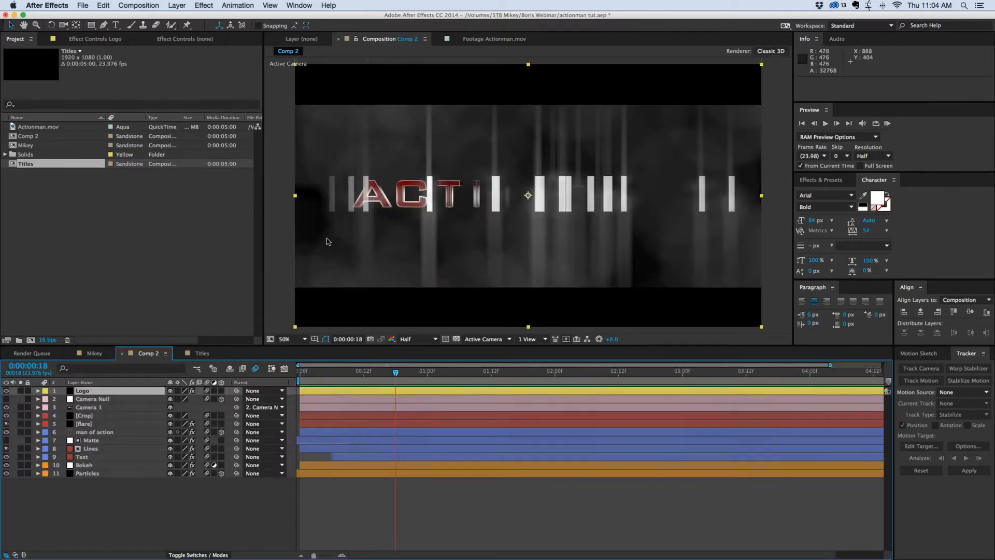
pyautogui.click(212, 355)
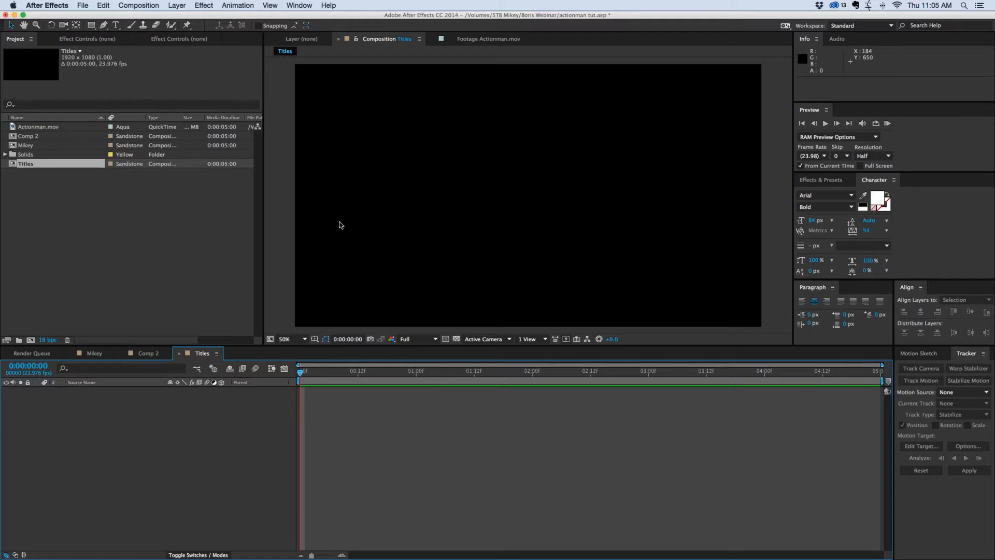
pyautogui.click(177, 5)
pyautogui.moveTo(191, 18)
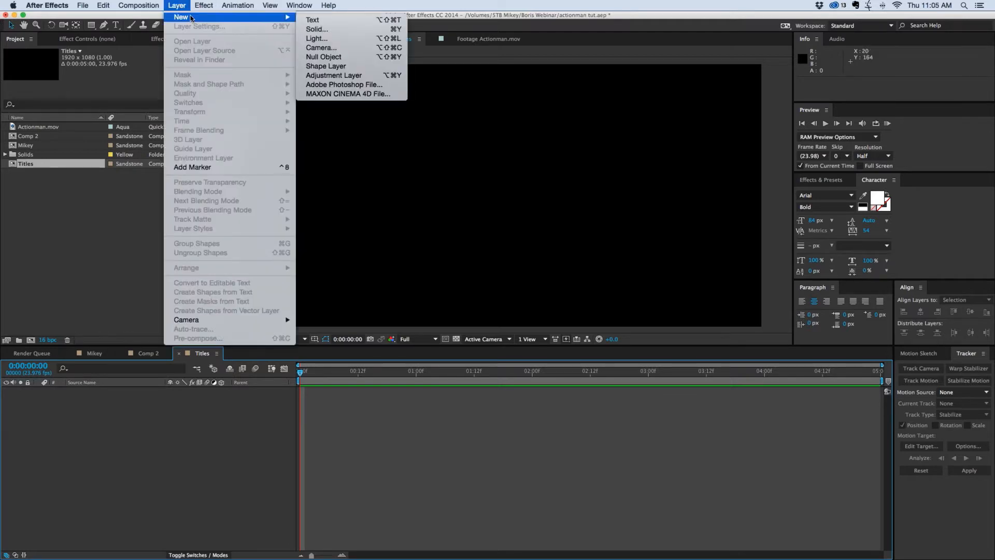
pyautogui.click(354, 31)
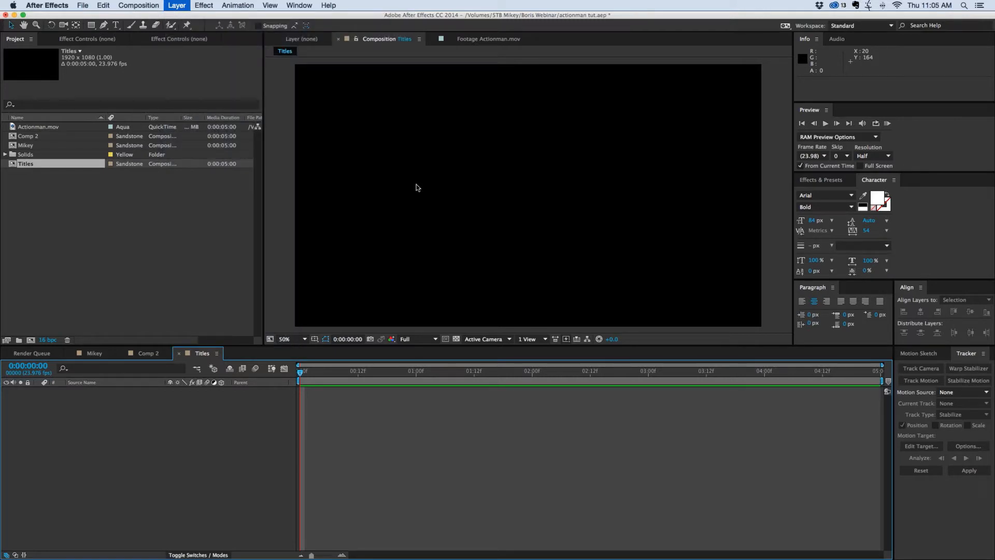
pyautogui.write('Particles')
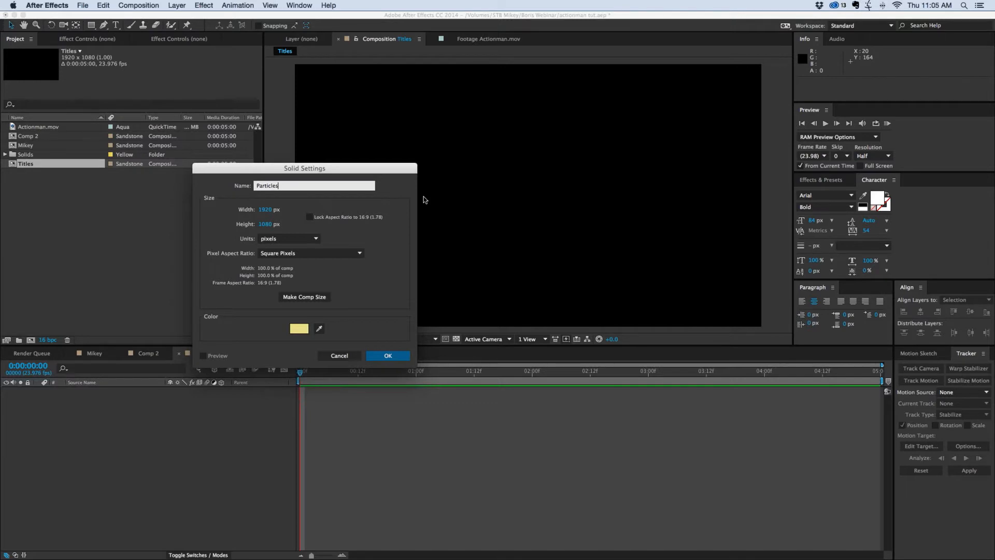
pyautogui.click(298, 329)
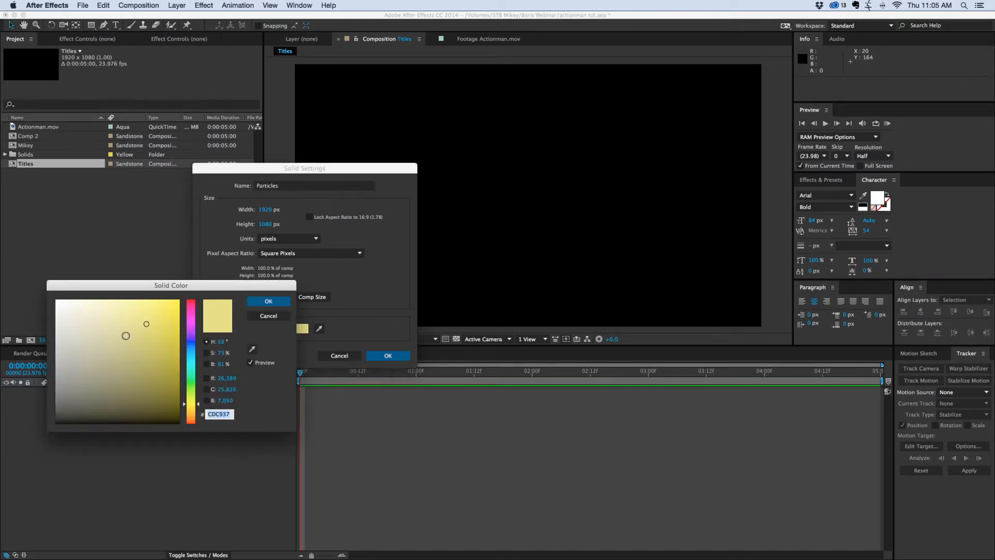
pyautogui.click(57, 301)
pyautogui.click(269, 301)
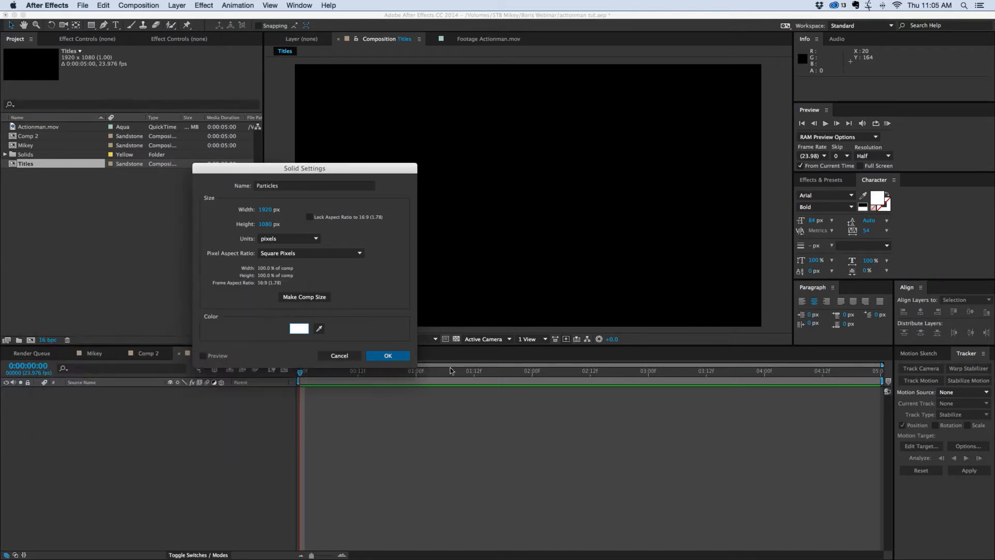
pyautogui.click(389, 355)
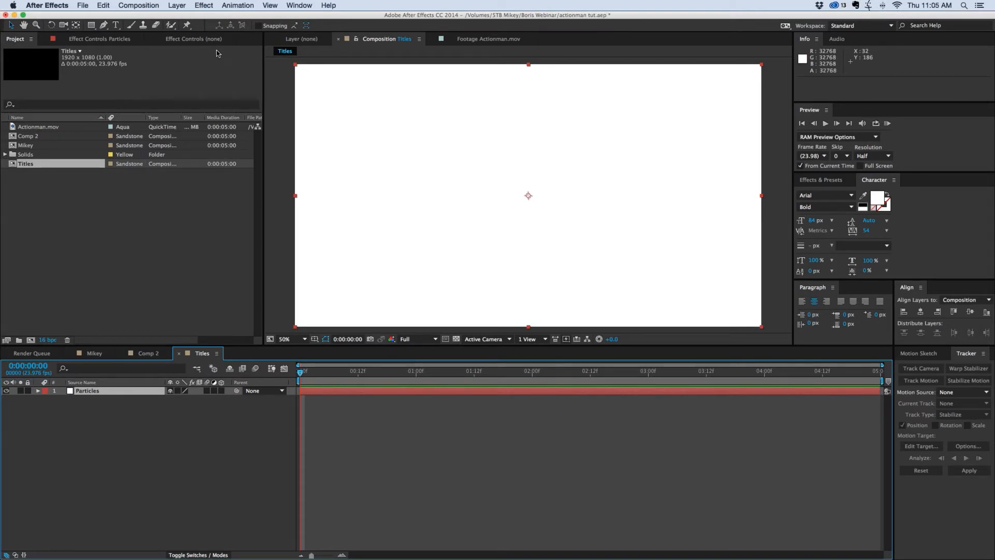
# Apply the BCC Particle System effect to the Particles solid.
pyautogui.click(203, 6)
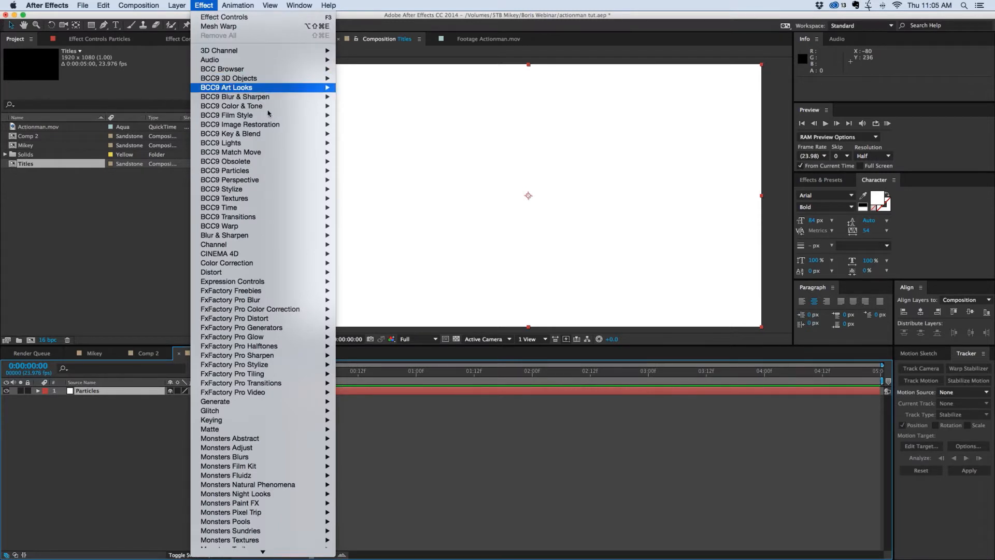
pyautogui.moveTo(257, 172)
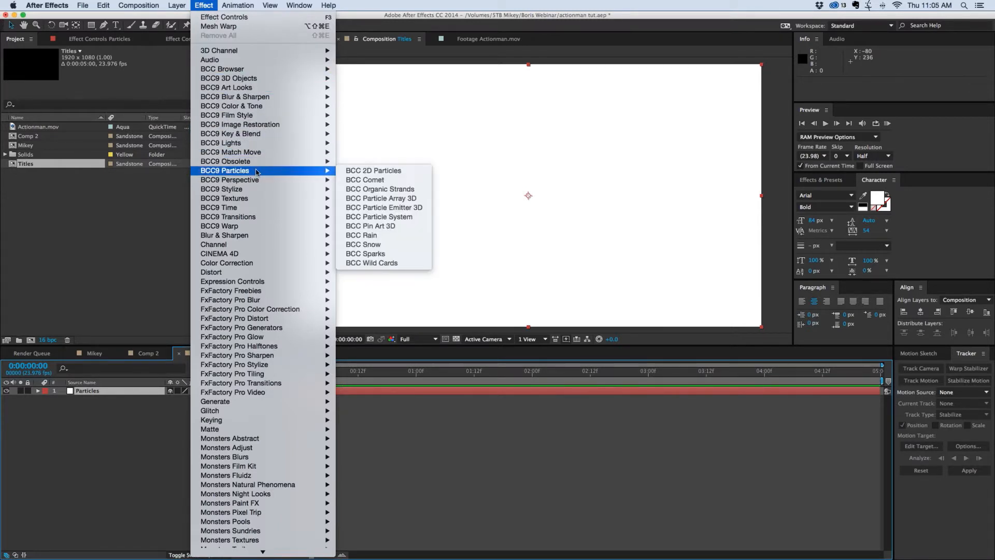
pyautogui.click(415, 217)
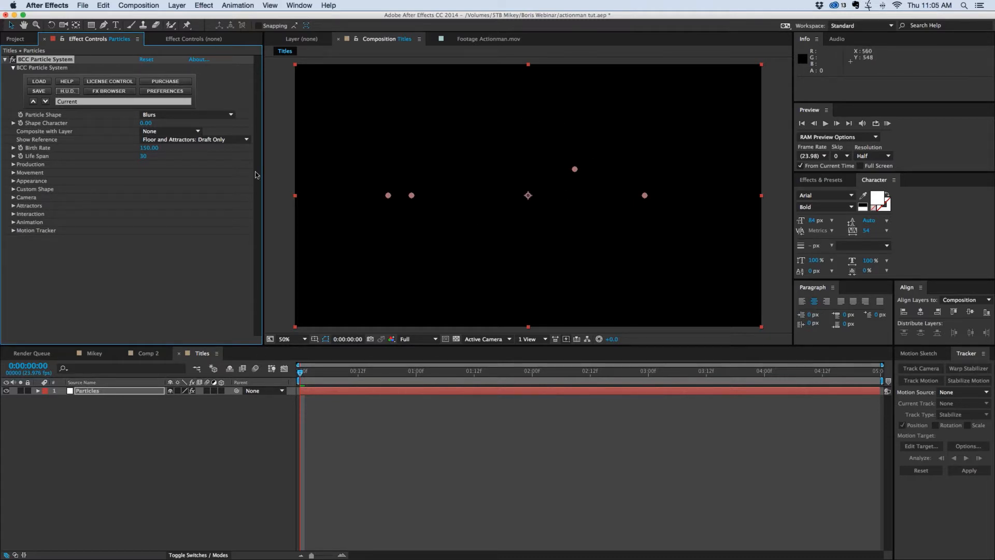
# Set the particle system's Birth Rate to 300 with a keyframe at the first frame.
pyautogui.click(13, 148)
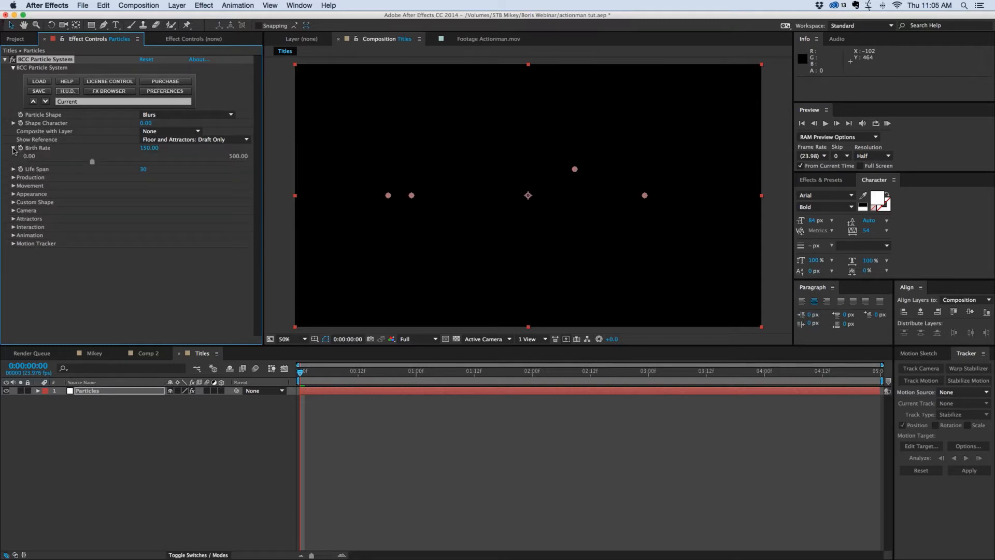
pyautogui.click(149, 148)
pyautogui.write('300')
pyautogui.press('Return')
# Advance to 0:00:00:02 and reveal the Particles layer's keyframed properties in the timeline.
pyautogui.press('pagedown')
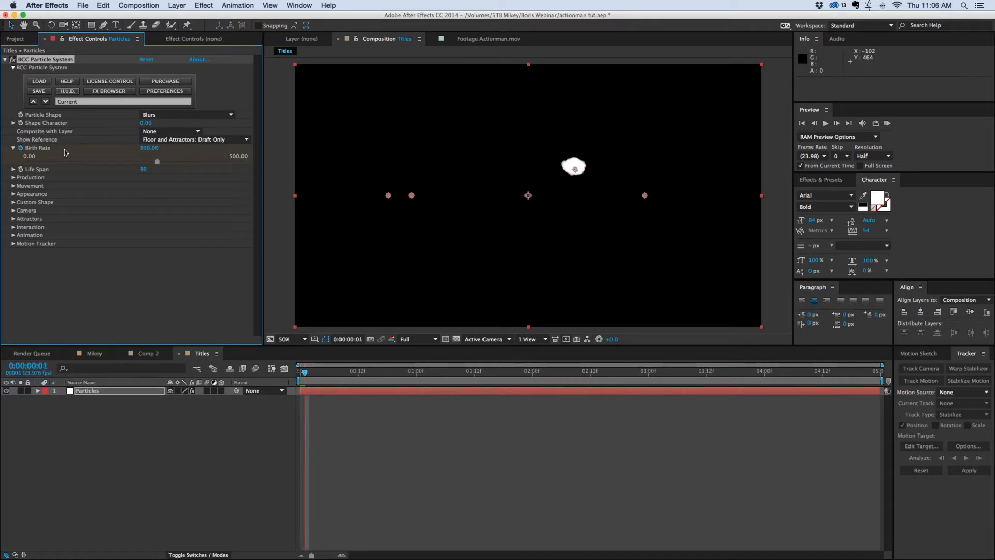
pyautogui.press('pagedown')
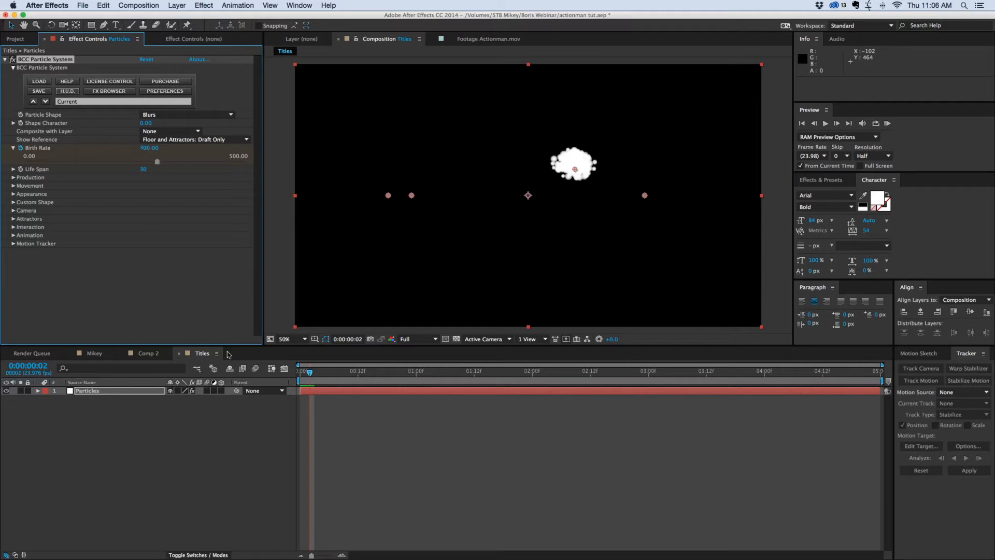
pyautogui.click(359, 393)
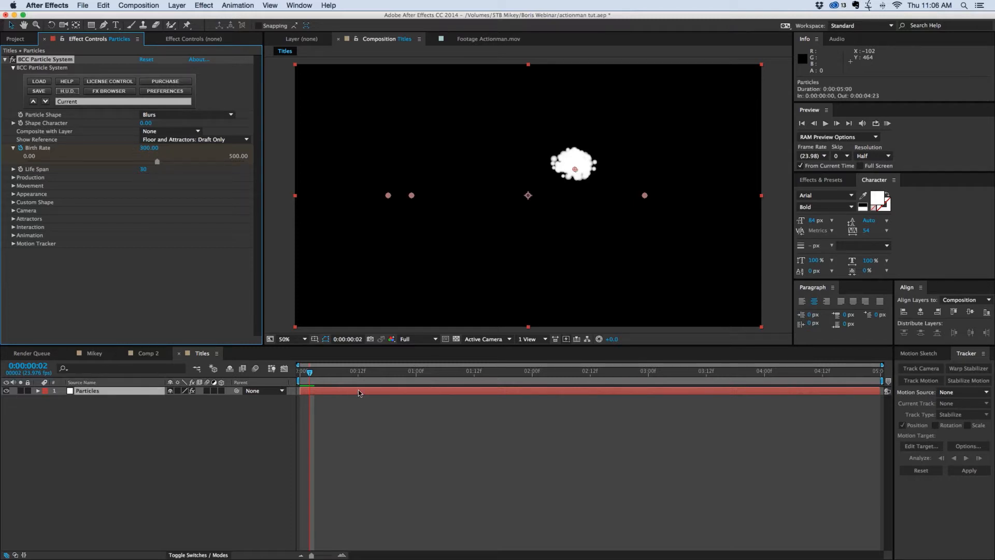
pyautogui.click(360, 392)
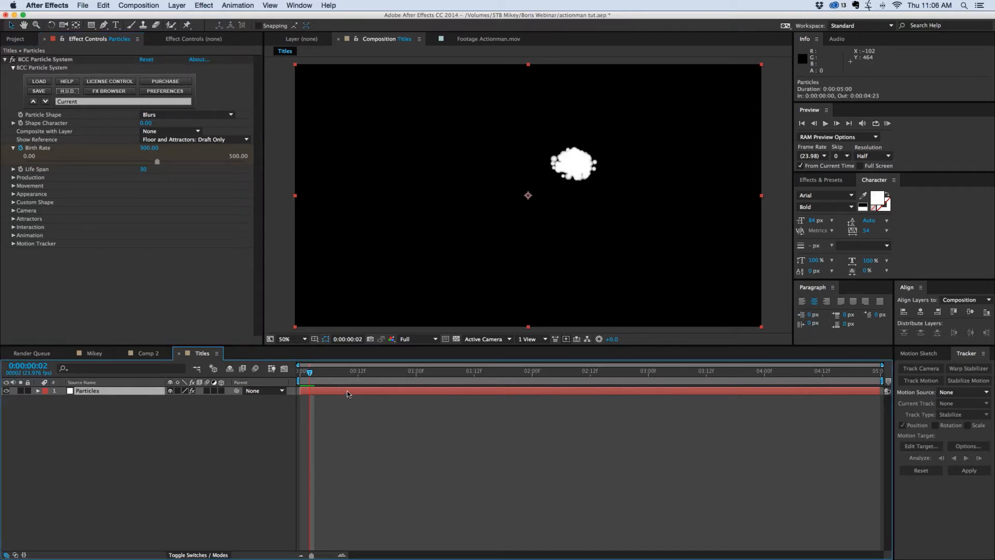
pyautogui.press('u')
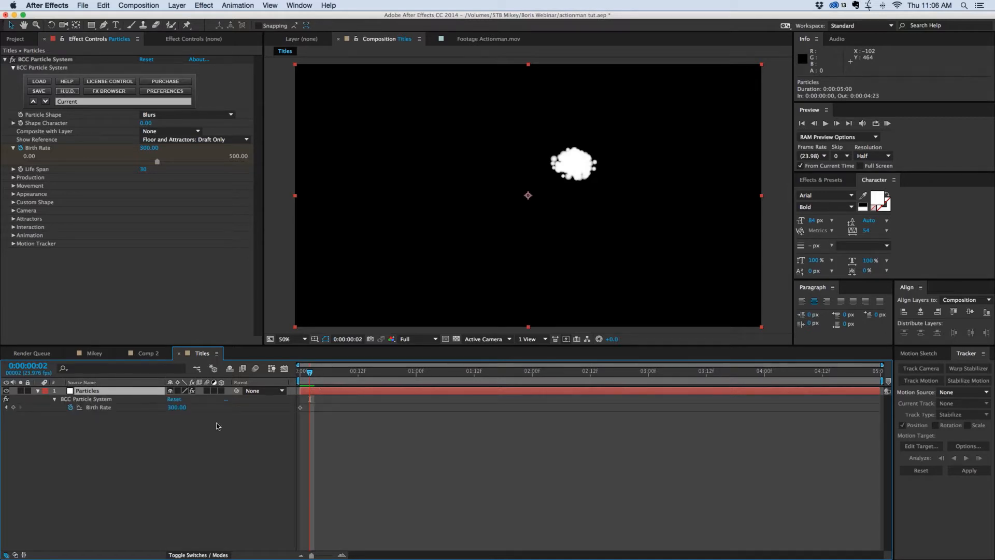
# Keyframe the particle Birth Rate at 300 on 0:00:00:02 and at 0 on 0:00:00:03, and preview the burst.
pyautogui.click(13, 407)
pyautogui.click(99, 407)
pyautogui.moveTo(310, 372); pyautogui.dragTo(315, 374)
pyautogui.click(178, 408)
pyautogui.press('Return')
pyautogui.moveTo(315, 374); pyautogui.dragTo(298, 407)
pyautogui.press('space')
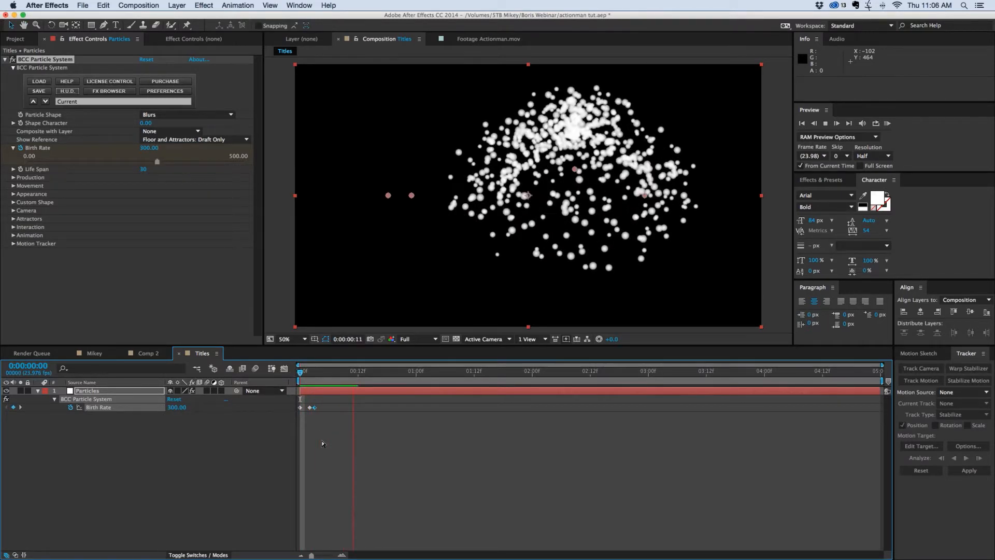
pyautogui.moveTo(356, 372); pyautogui.dragTo(320, 374)
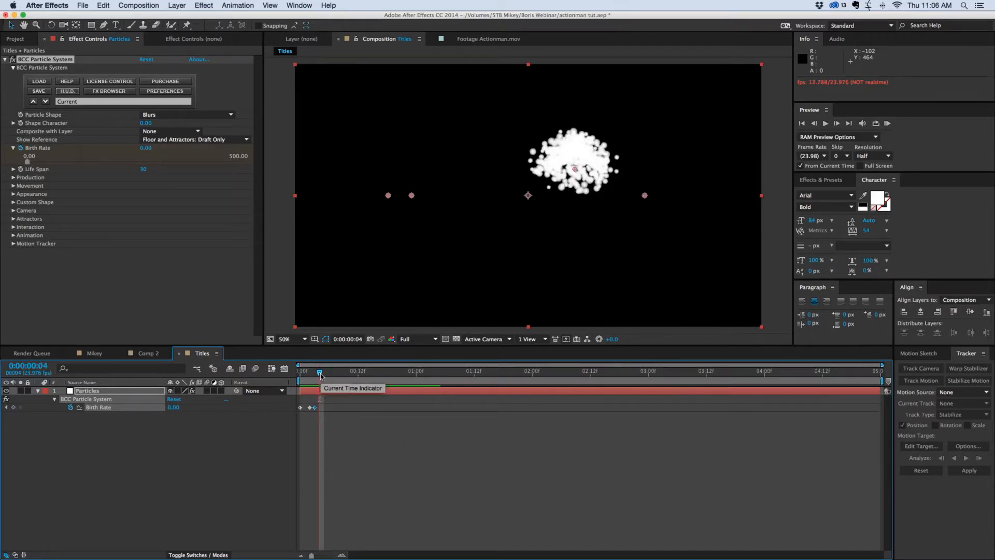
# Raise the particles' Life Span to 100 and preview the burst from 0:00:00:04.
pyautogui.click(14, 172)
pyautogui.moveTo(91, 182); pyautogui.dragTo(259, 184)
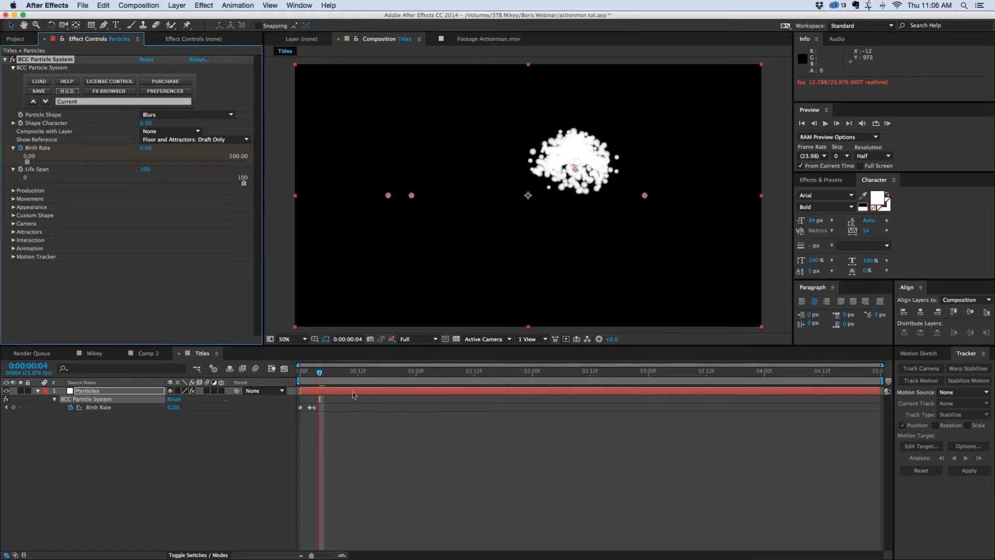
pyautogui.press('space')
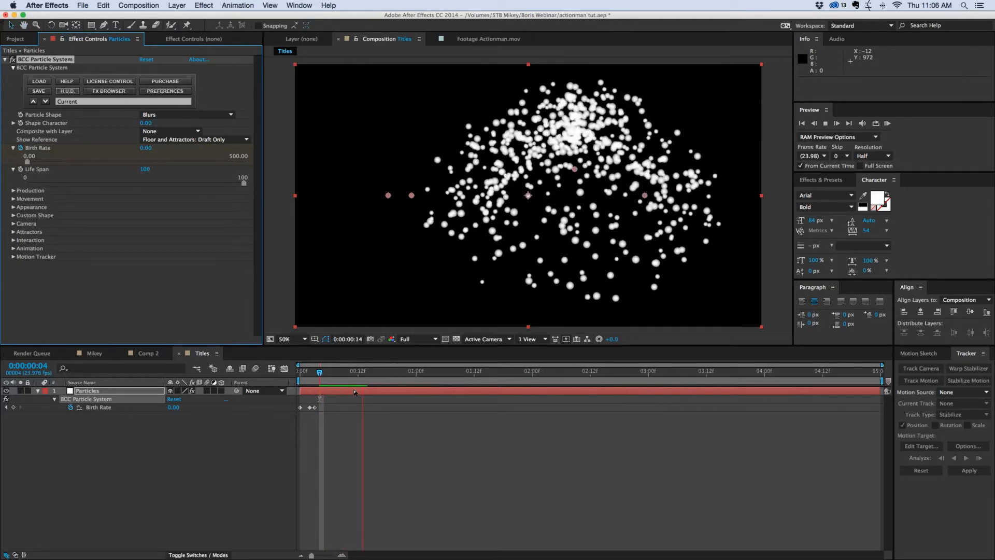
pyautogui.moveTo(343, 373); pyautogui.dragTo(321, 374)
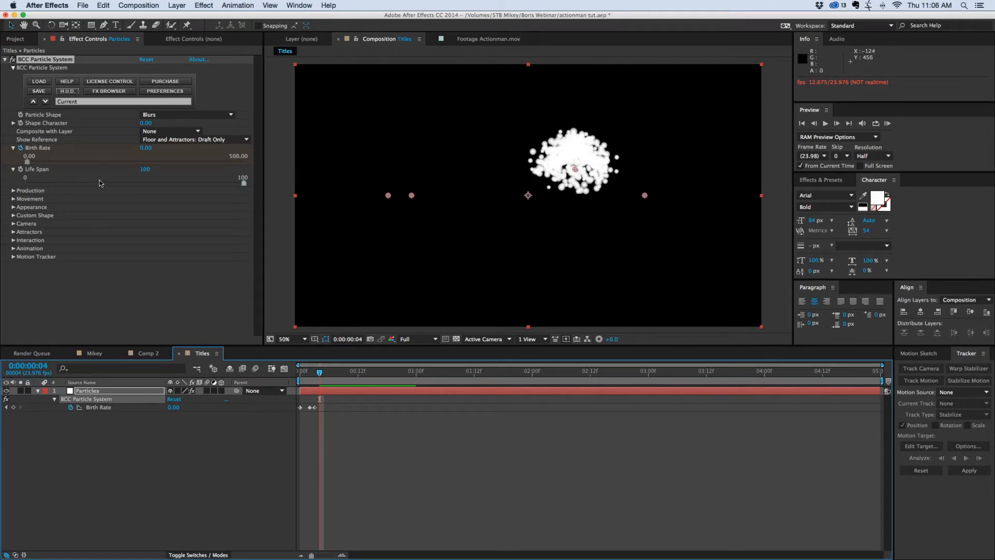
# Set the particle system's Movement Gravity to -0.5.
pyautogui.click(32, 199)
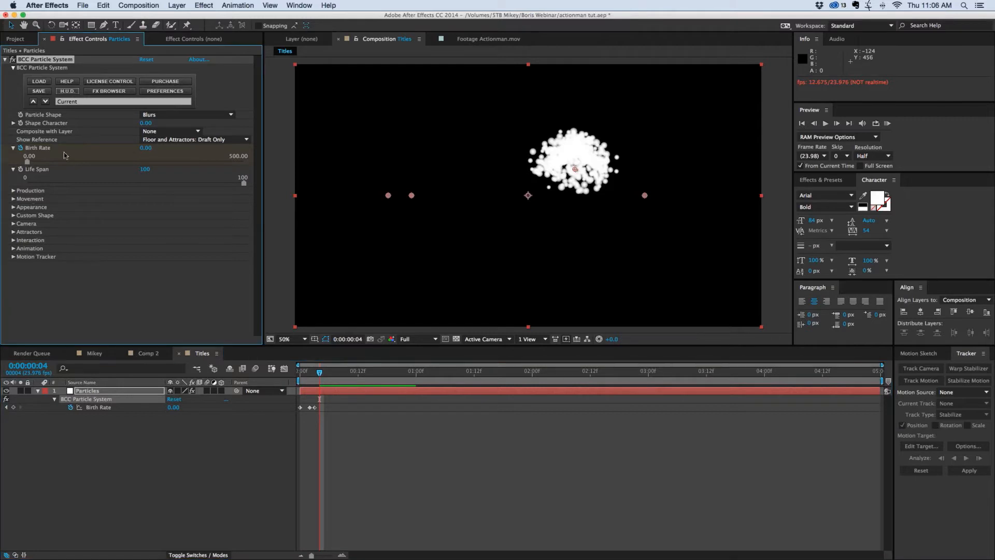
pyautogui.click(12, 200)
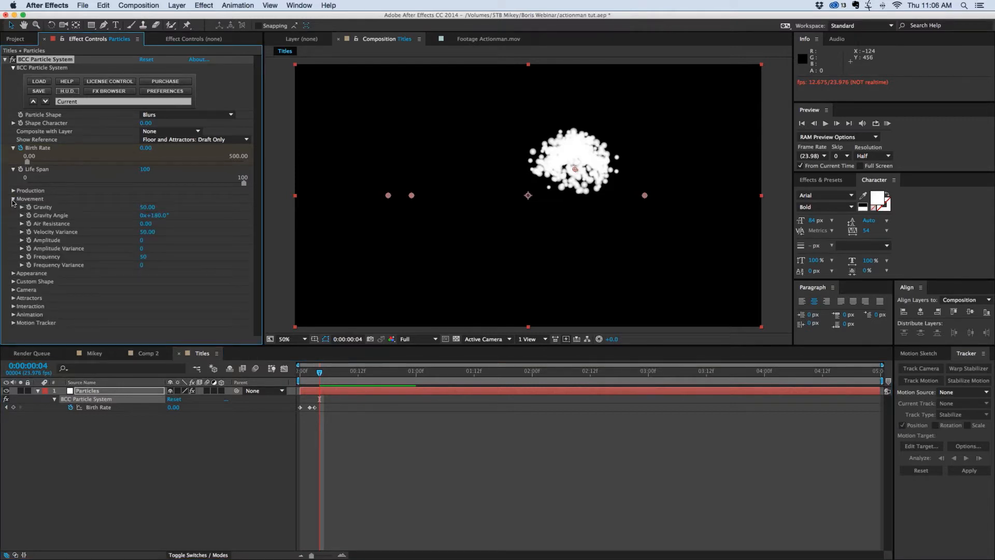
pyautogui.click(142, 207)
pyautogui.write('-.5')
pyautogui.press('Return')
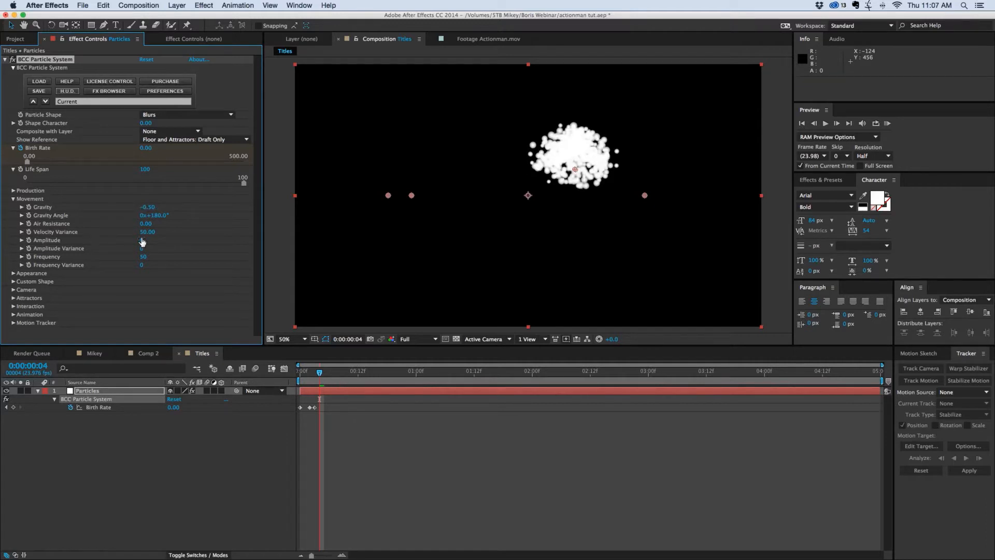
# Set the Movement group's Velocity Variance and Frequency to 0 and preview the particle motion.
pyautogui.click(147, 232)
pyautogui.write('0')
pyautogui.press('Return')
pyautogui.click(144, 257)
pyautogui.write('0')
pyautogui.press('Return')
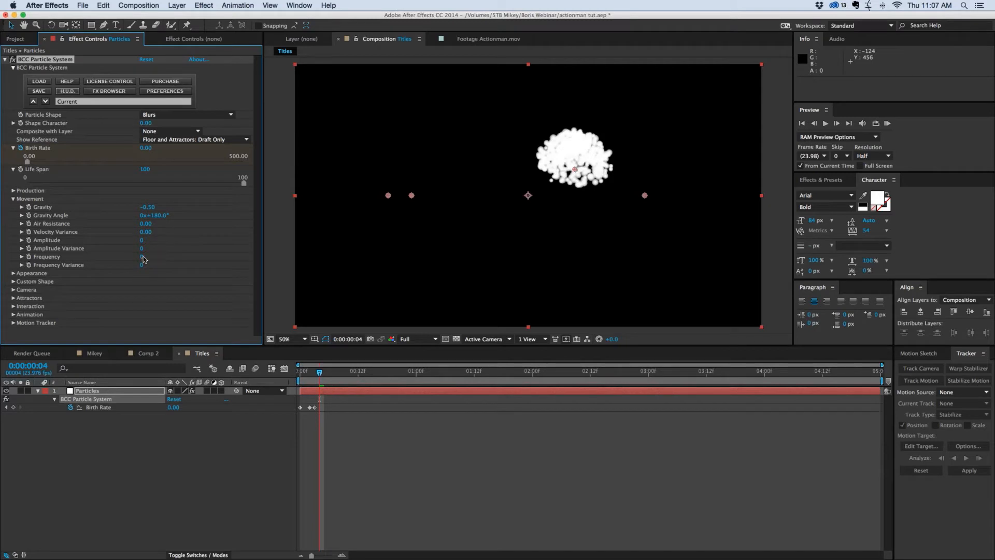
pyautogui.click(420, 454)
pyautogui.press('space')
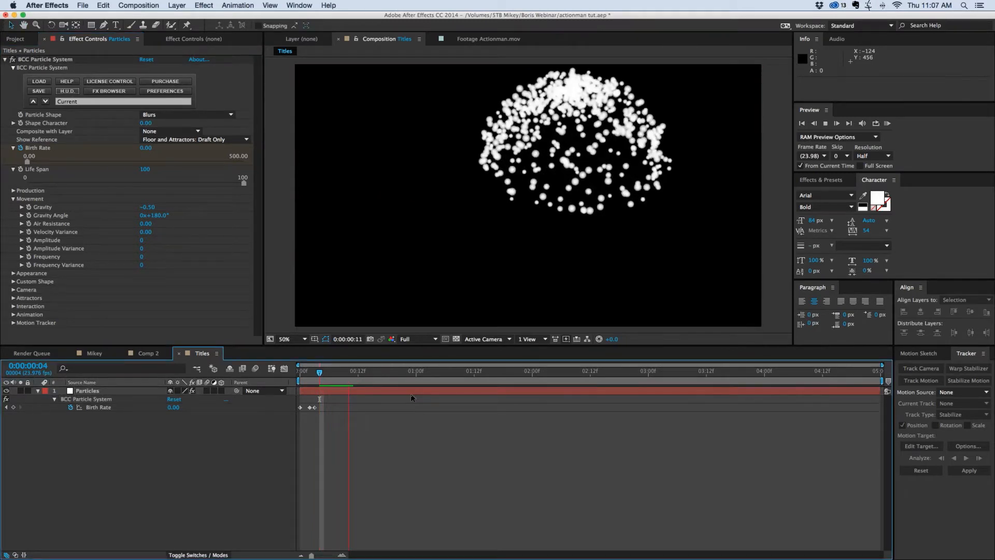
pyautogui.press('space')
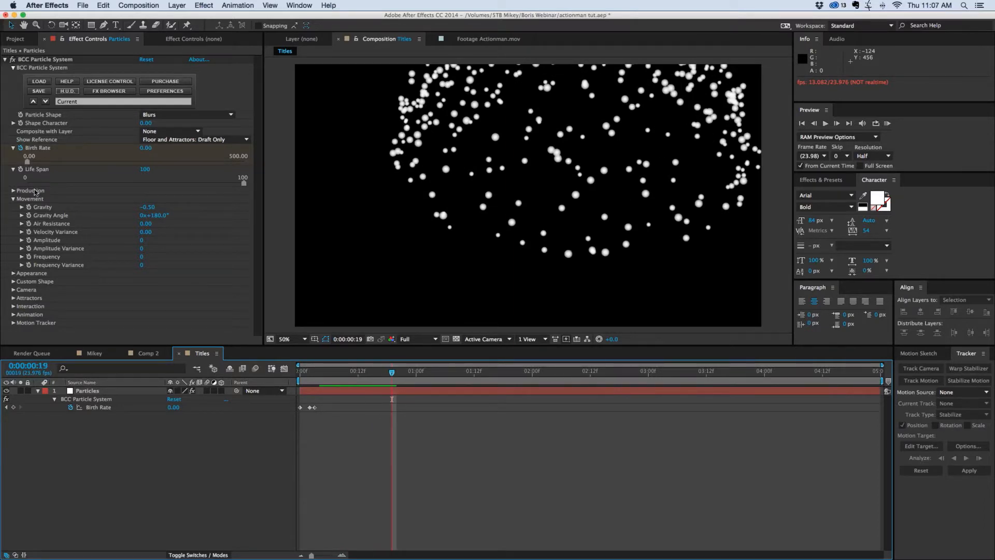
# Set the Production group's Initial Velocity to 0 and preview the particles from the first frame.
pyautogui.click(14, 192)
pyautogui.click(14, 191)
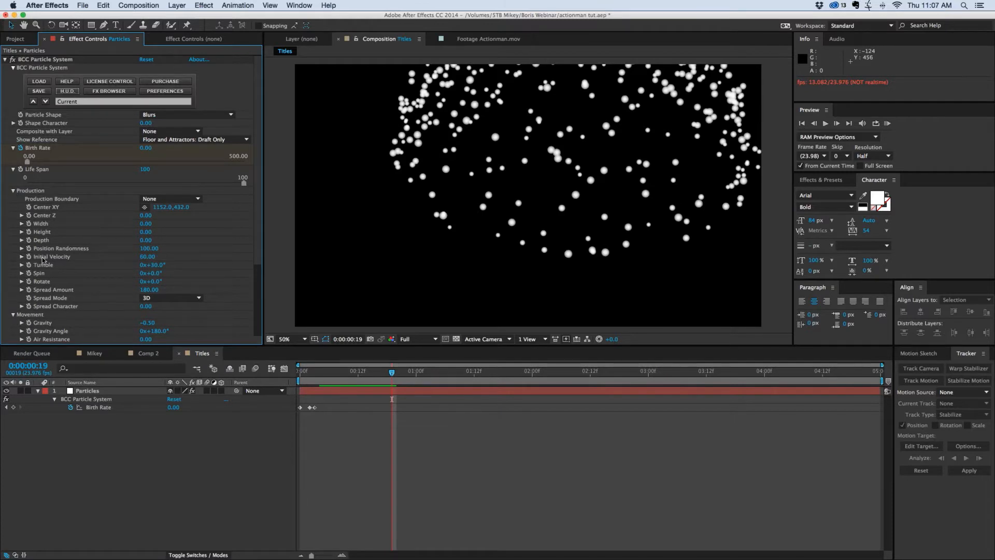
pyautogui.click(149, 257)
pyautogui.write('0')
pyautogui.press('Return')
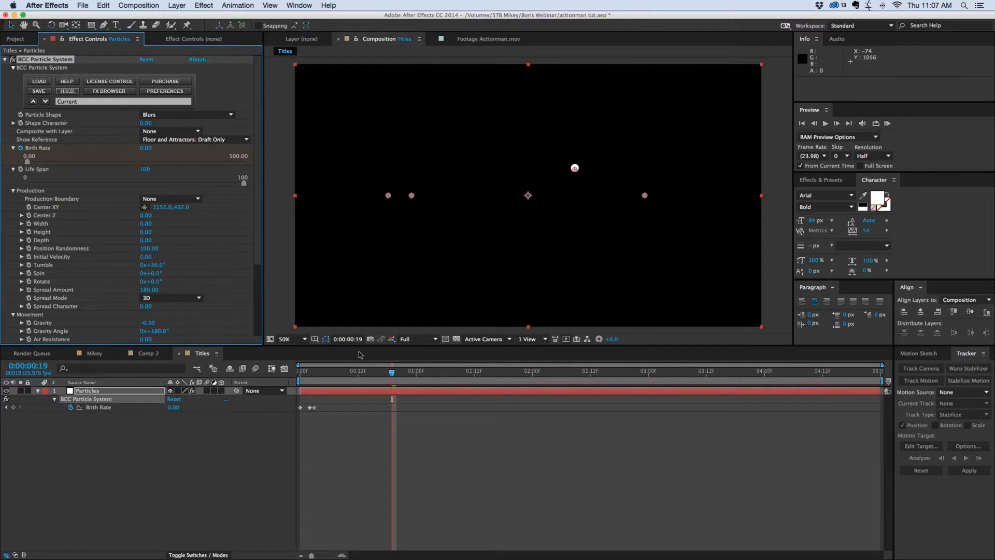
pyautogui.click(358, 371)
pyautogui.click(300, 377)
pyautogui.press('space')
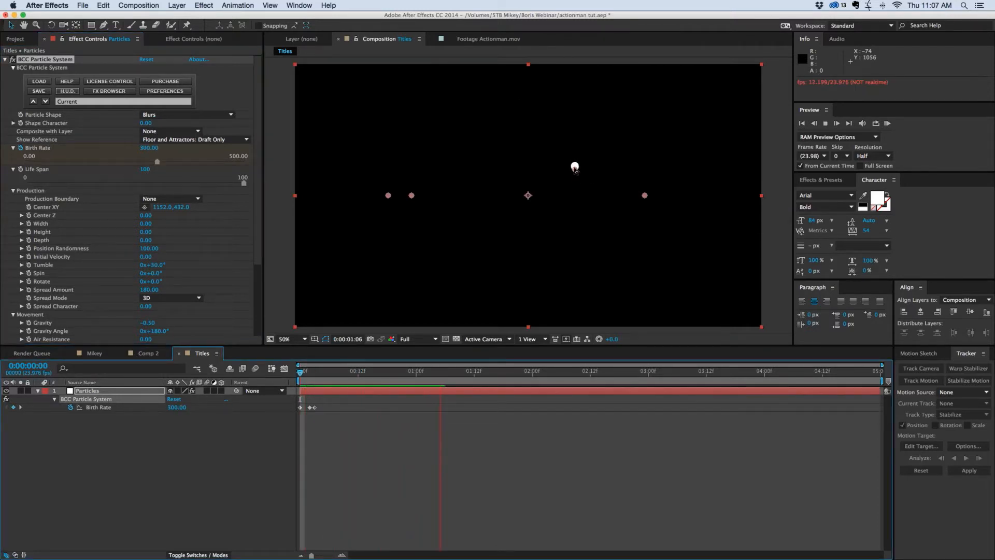
pyautogui.press('space')
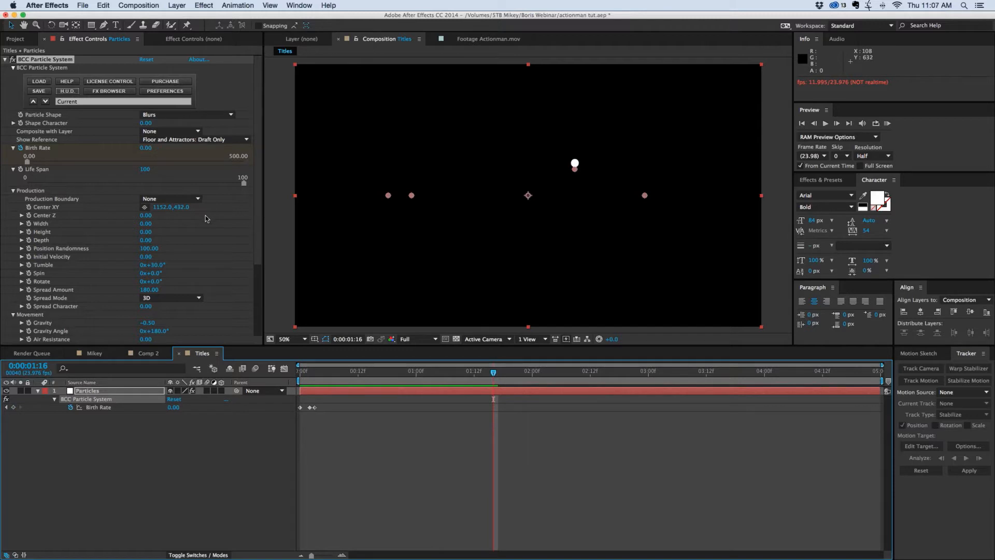
# Spread the particle emitter to Width 41, Height 59 and Depth 152, and preview it through 0:00:04:06.
pyautogui.moveTo(146, 223); pyautogui.dragTo(239, 239)
pyautogui.moveTo(356, 371); pyautogui.dragTo(237, 372)
pyautogui.press('space')
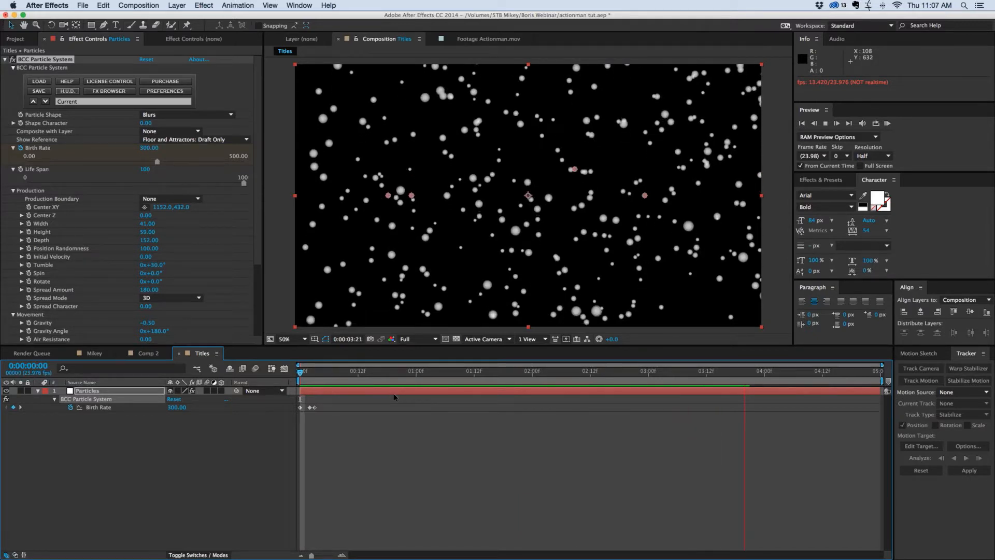
pyautogui.click(750, 373)
pyautogui.moveTo(777, 376); pyautogui.dragTo(793, 372)
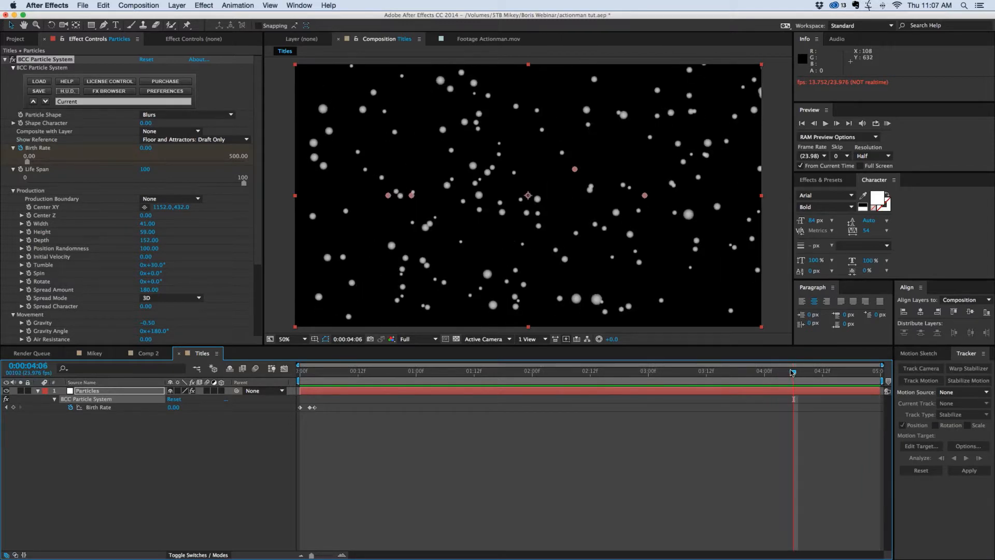
# Extend the particles' Life Span to over 200 and preview from the start of the composition.
pyautogui.moveTo(145, 170); pyautogui.dragTo(157, 169)
pyautogui.moveTo(188, 169); pyautogui.dragTo(250, 169)
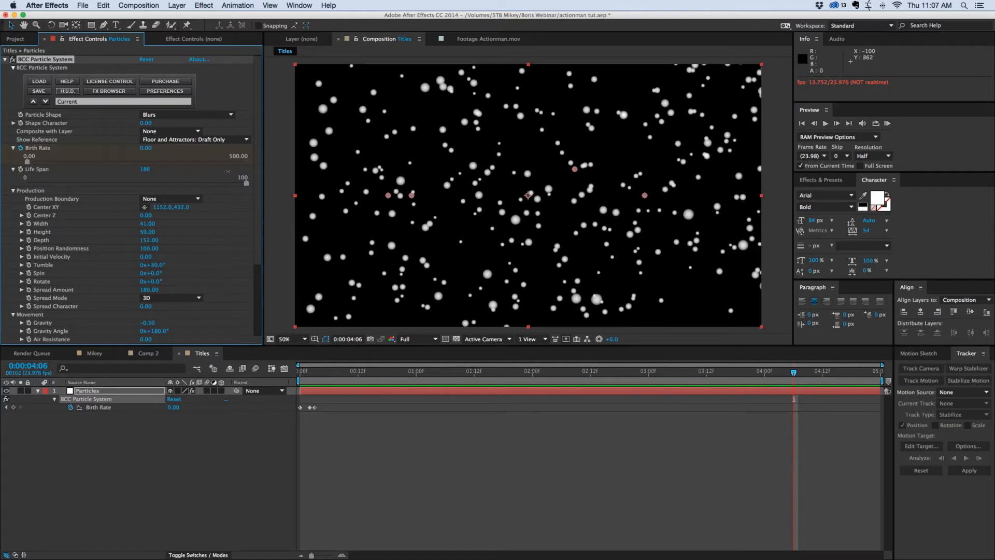
pyautogui.moveTo(794, 373); pyautogui.dragTo(304, 377)
pyautogui.press('space')
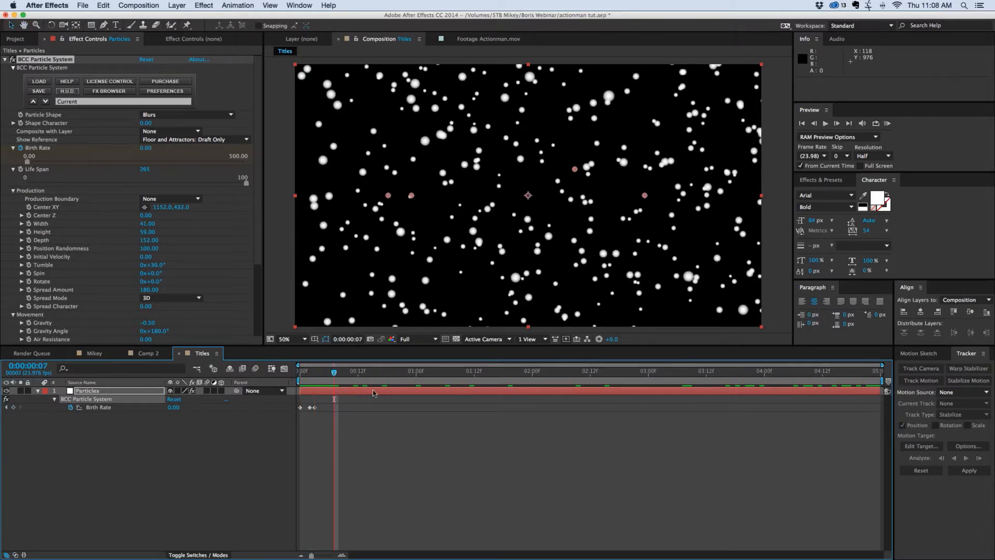
# Shift the Particles layer 3 frames earlier, extend its end to 0:00:05:00, and preview from the first frame.
pyautogui.click(373, 393)
pyautogui.moveTo(364, 390); pyautogui.dragTo(360, 391)
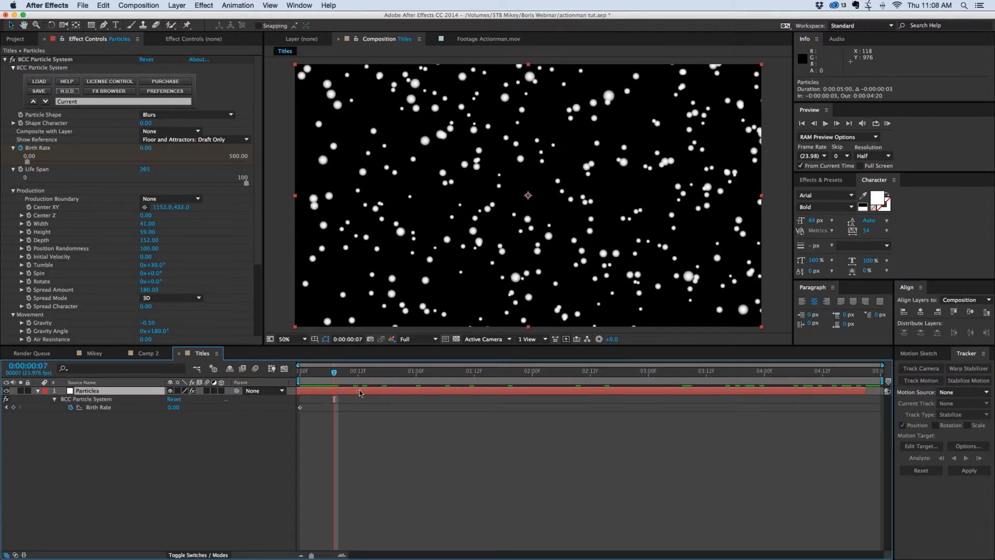
pyautogui.moveTo(303, 371); pyautogui.dragTo(292, 372)
pyautogui.moveTo(866, 390); pyautogui.dragTo(883, 390)
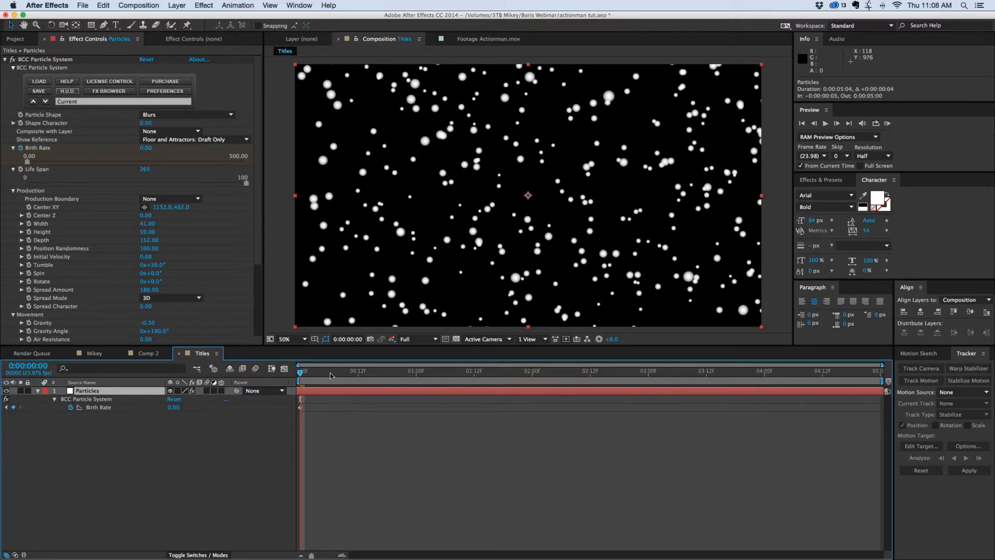
pyautogui.press('space')
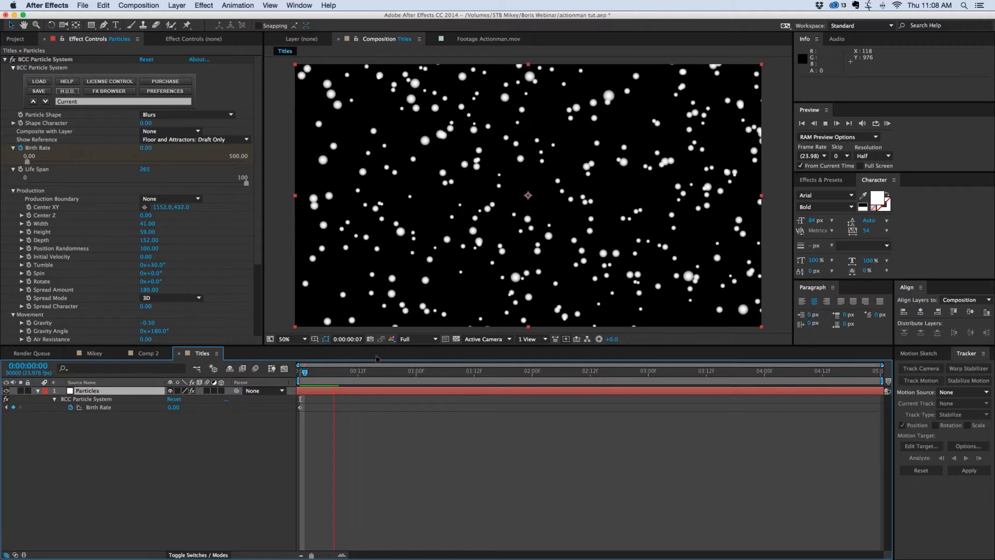
pyautogui.press('space')
# Collapse the Particles layer and add an adjustment layer named lens blur above it.
pyautogui.click(38, 391)
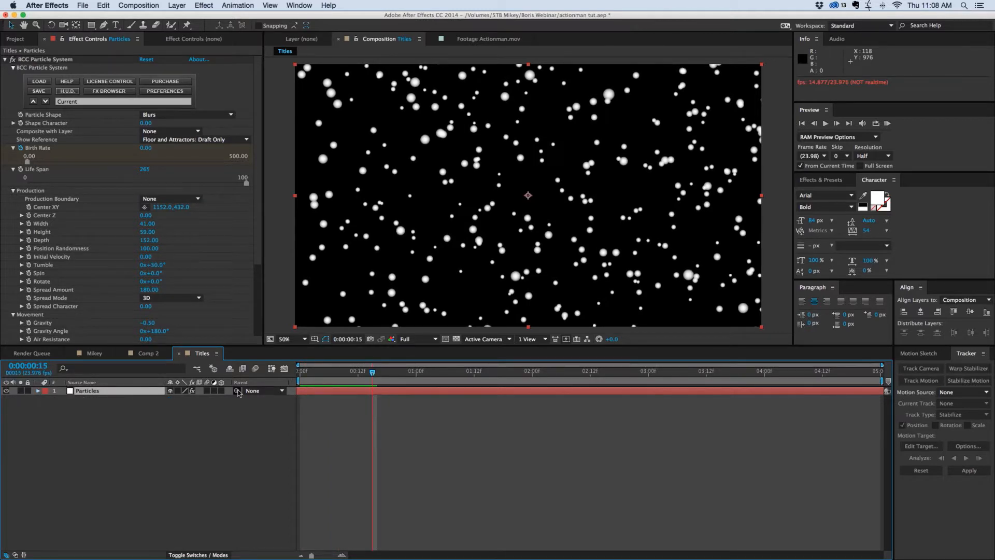
pyautogui.press('Home')
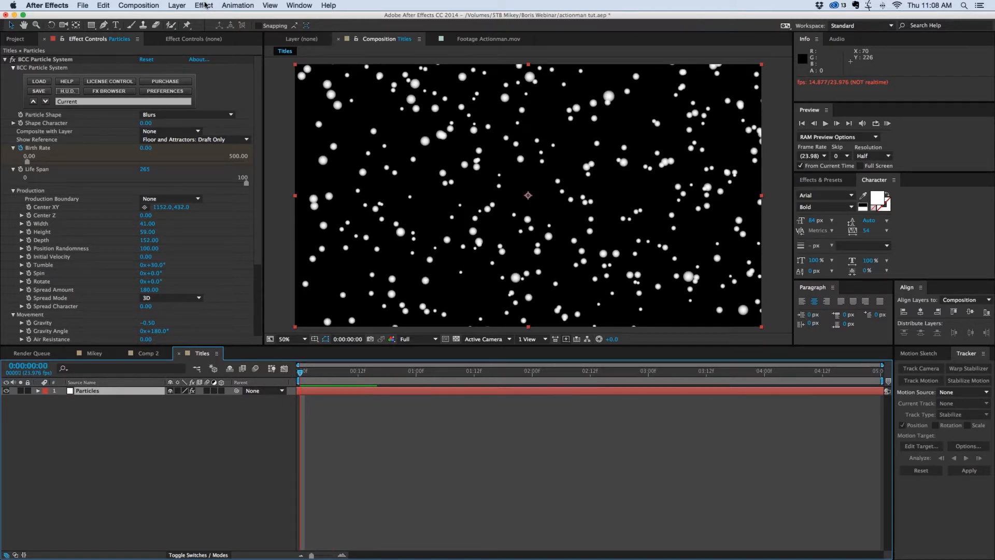
pyautogui.click(204, 6)
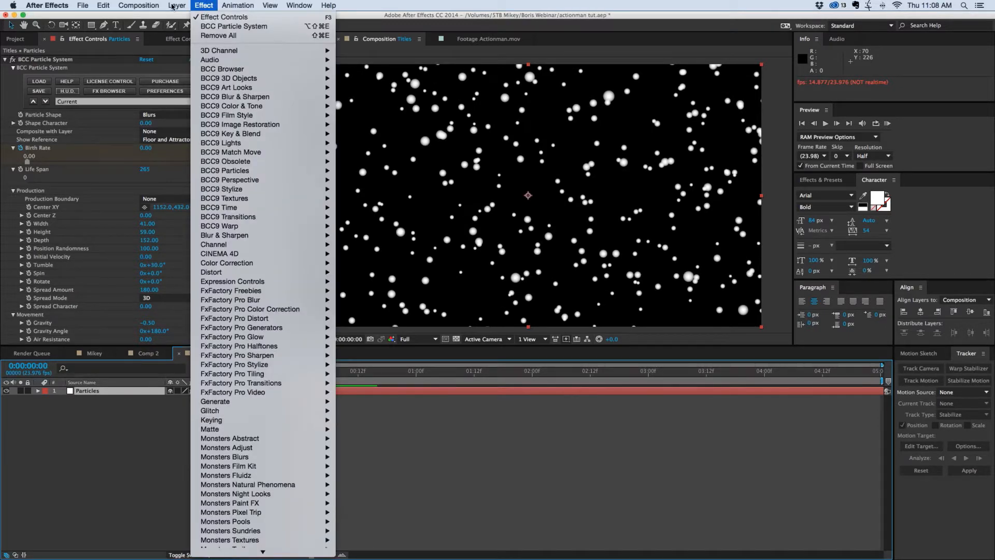
pyautogui.moveTo(172, 6)
pyautogui.click(344, 77)
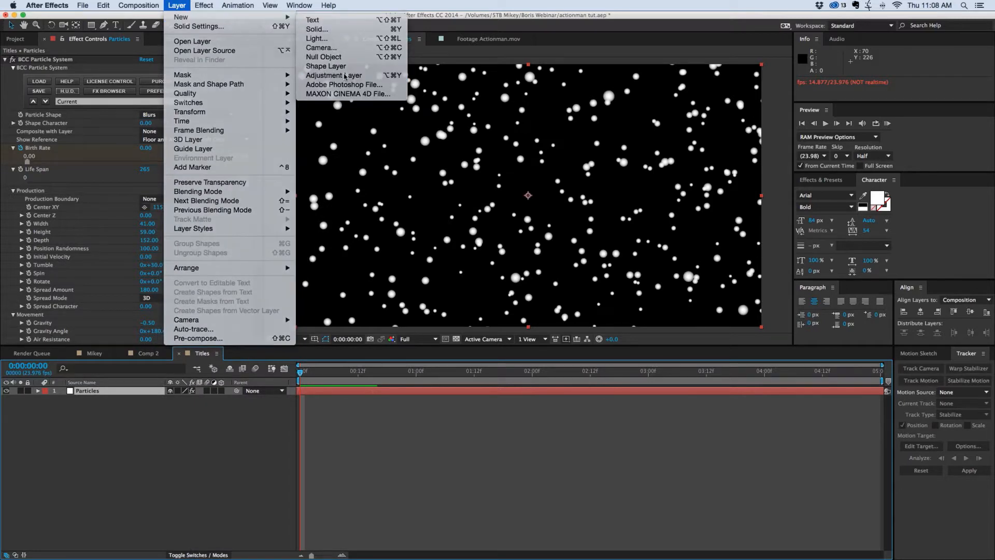
pyautogui.press('Return')
pyautogui.write('lens blur')
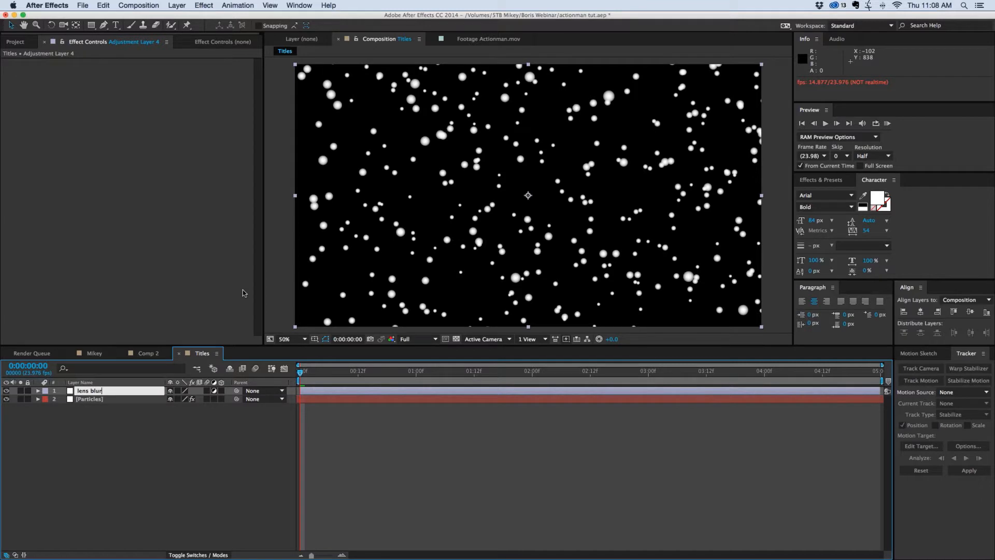
pyautogui.press('Return')
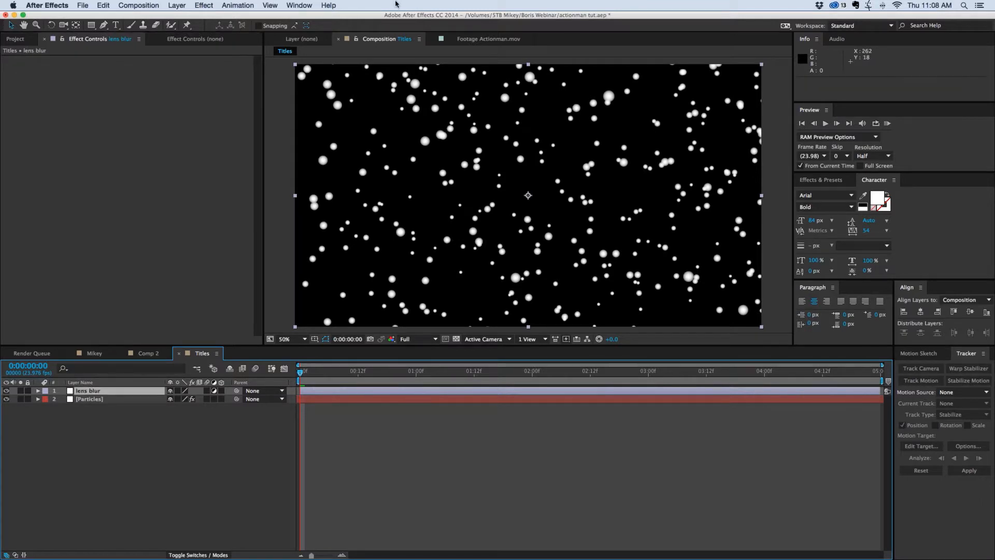
# Apply the BCC Lens Blur effect to the lens blur adjustment layer.
pyautogui.click(204, 6)
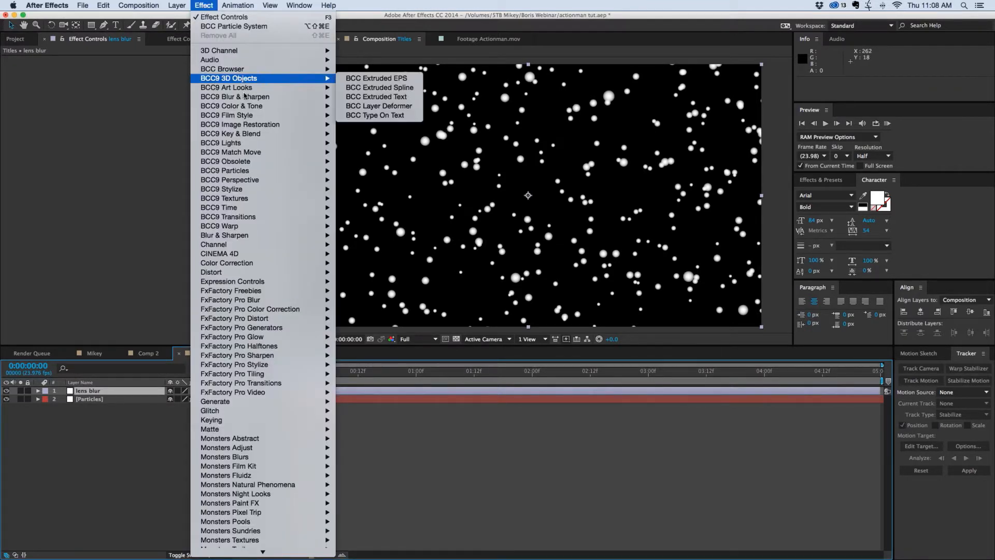
pyautogui.moveTo(255, 99)
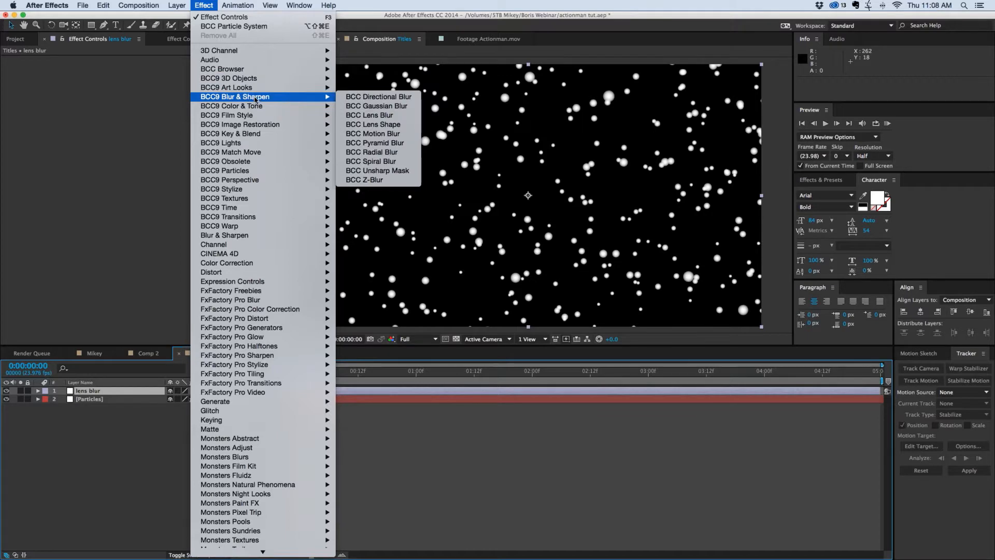
pyautogui.click(372, 115)
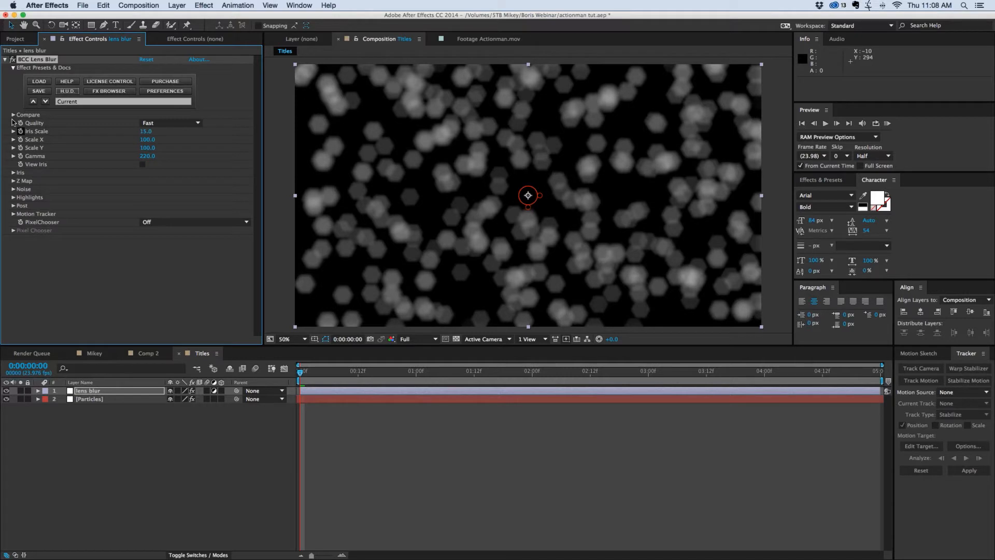
# Set the lens blur's Iris Scale to 64 and its Quality to Normal.
pyautogui.moveTo(147, 133); pyautogui.dragTo(175, 130)
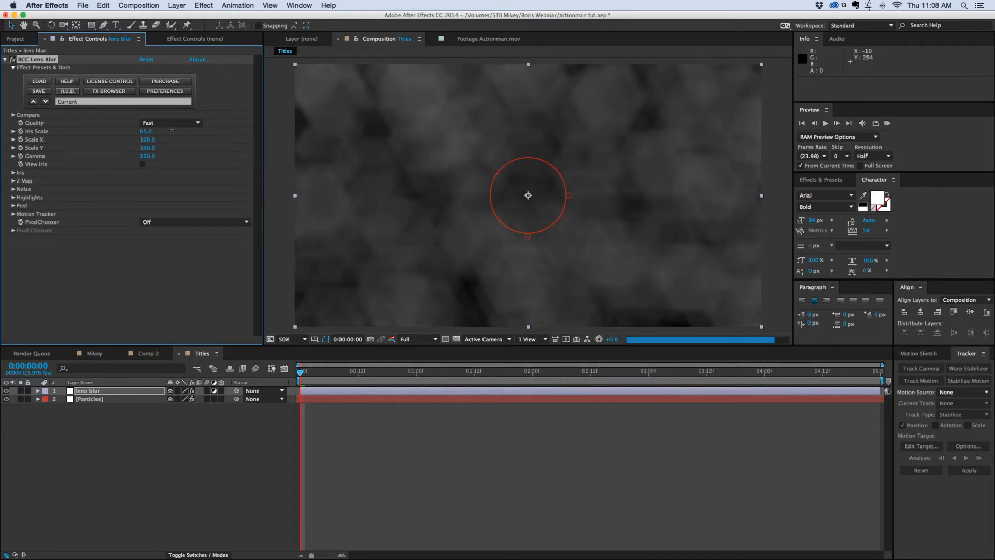
pyautogui.click(173, 123)
pyautogui.click(171, 123)
pyautogui.click(170, 123)
pyautogui.click(161, 142)
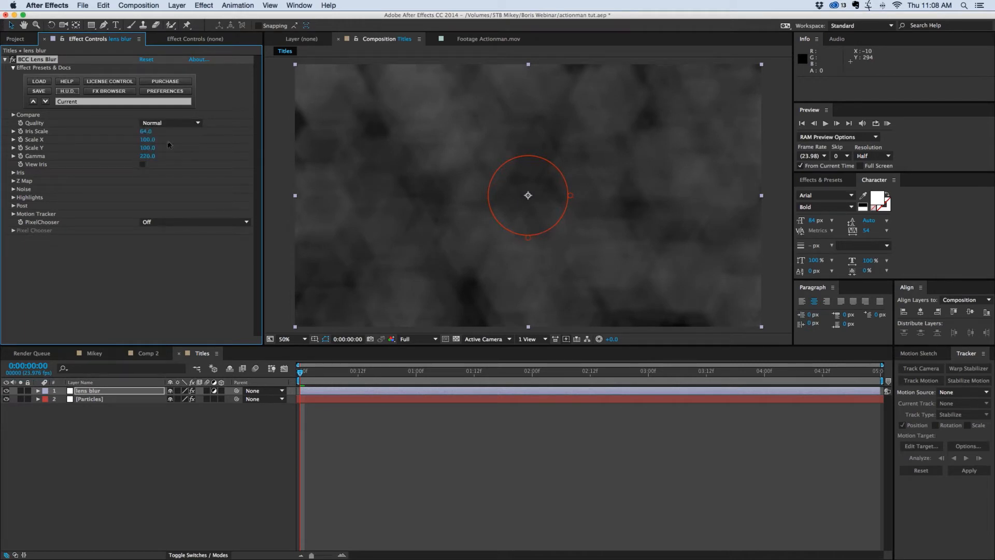
# Change the lens blur's Iris Shape to Circle.
pyautogui.click(13, 173)
pyautogui.click(161, 182)
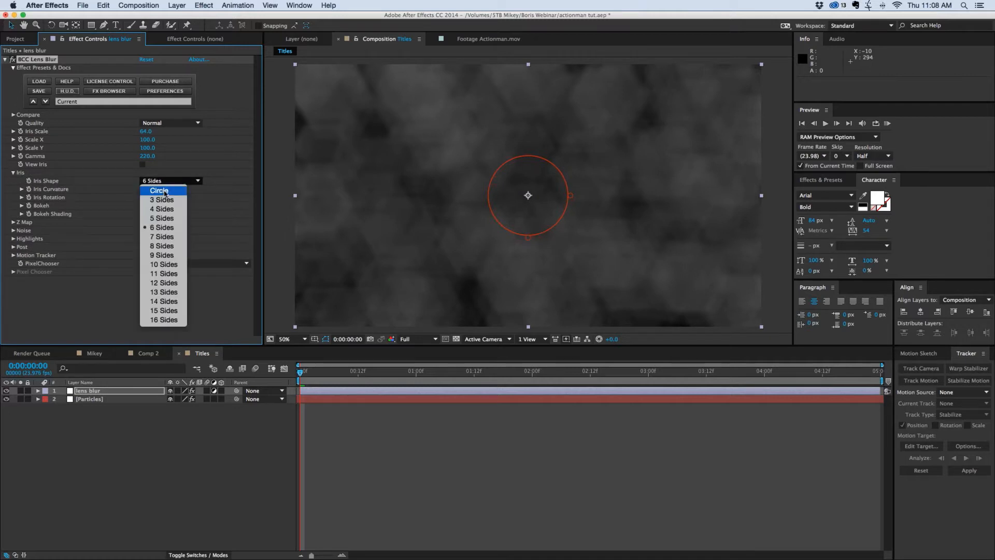
pyautogui.click(165, 194)
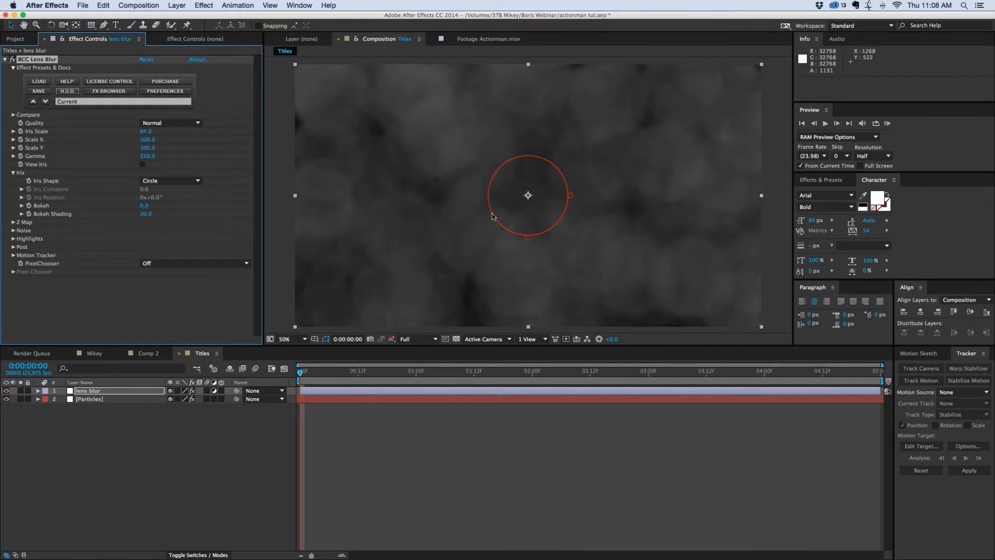
# Shift the Particles layer five frames later and reveal its Birth Rate keyframes, with the playhead on the first one.
pyautogui.press('space')
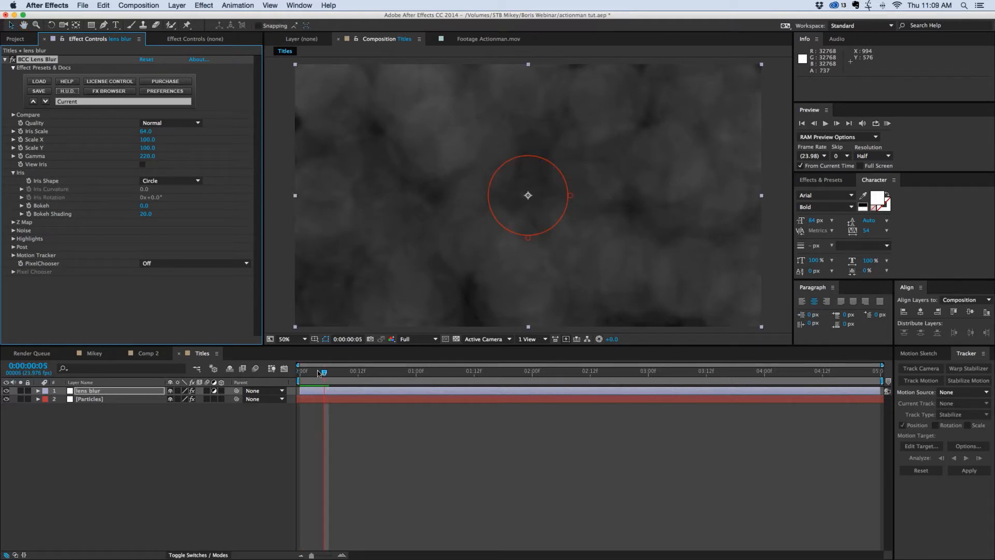
pyautogui.press('space')
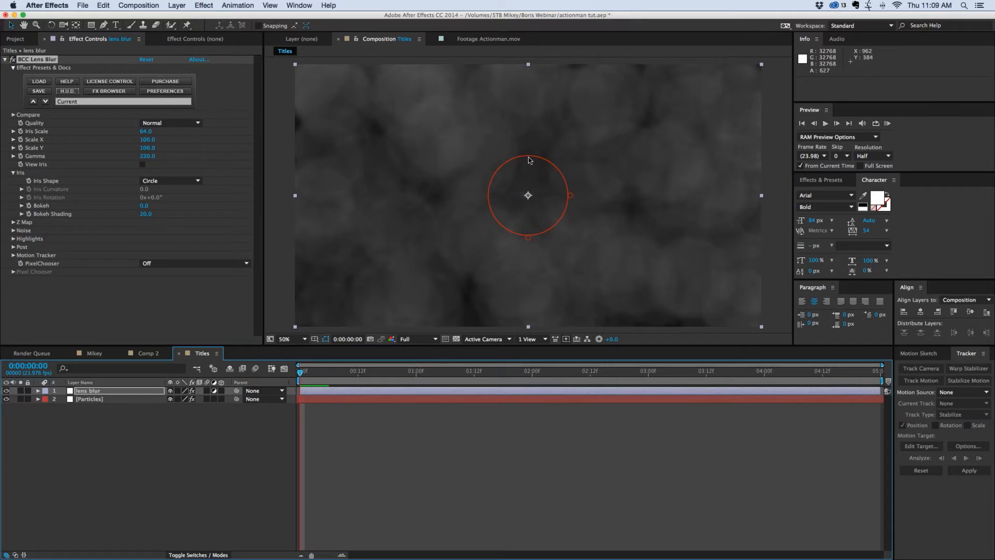
pyautogui.click(109, 399)
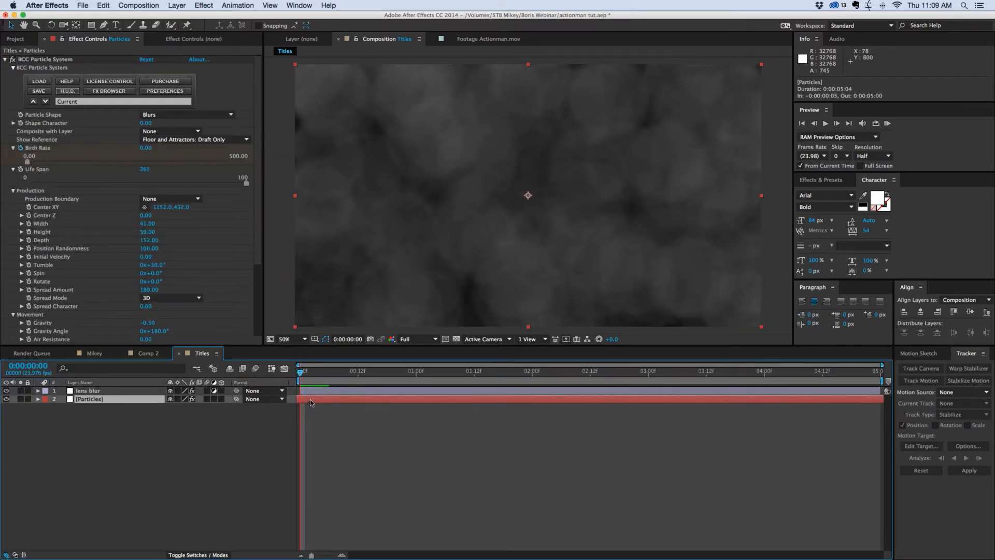
pyautogui.moveTo(311, 399); pyautogui.dragTo(337, 399)
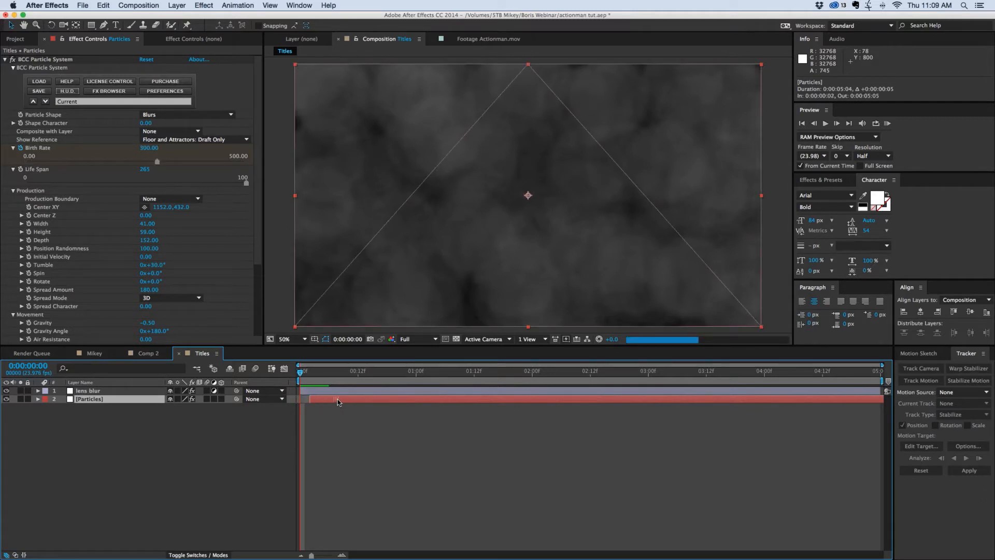
pyautogui.press('u')
pyautogui.click(311, 372)
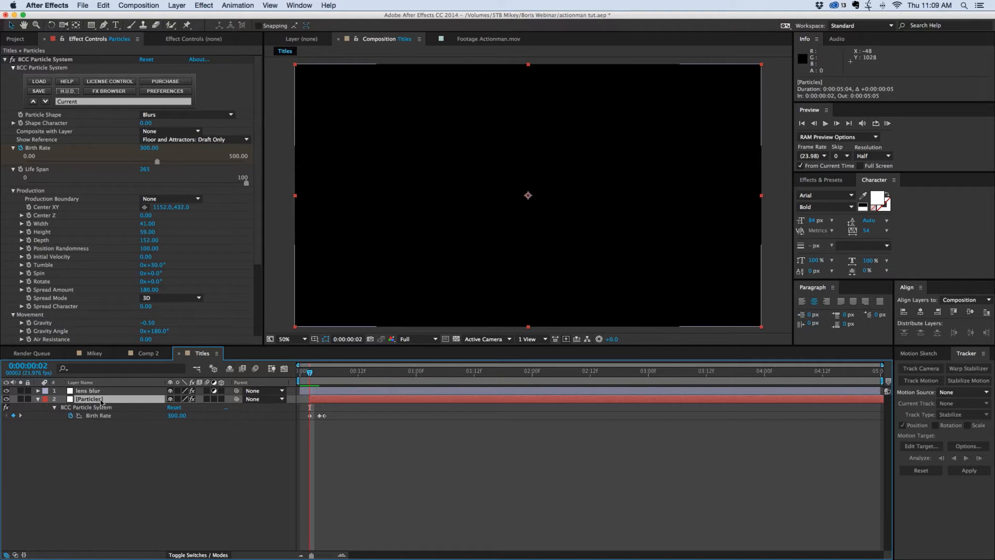
# Set the Particles layer's first two Birth Rate keyframes, at frames 2 and 4, to 150.
pyautogui.click(173, 417)
pyautogui.write('150')
pyautogui.press('Return')
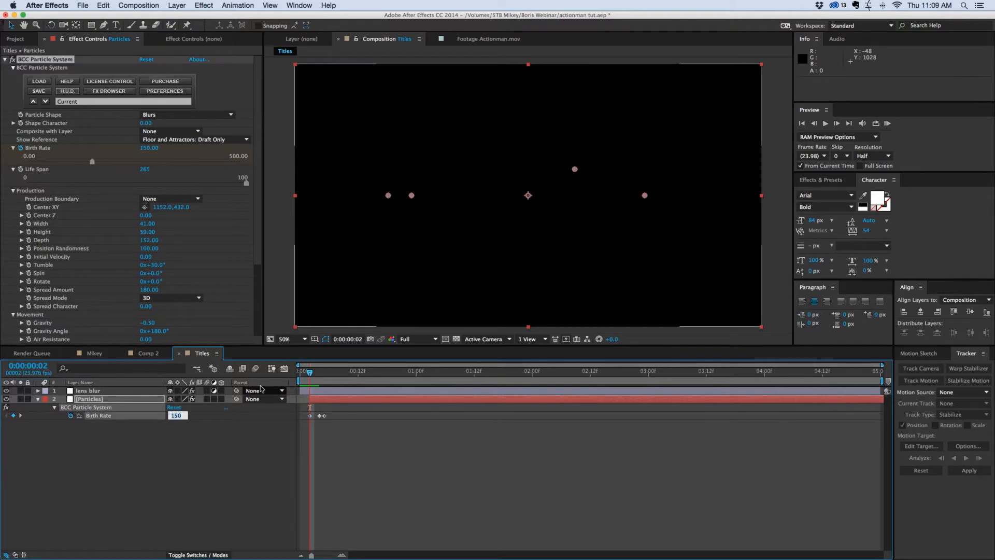
pyautogui.press('k')
pyautogui.click(173, 415)
pyautogui.write('150')
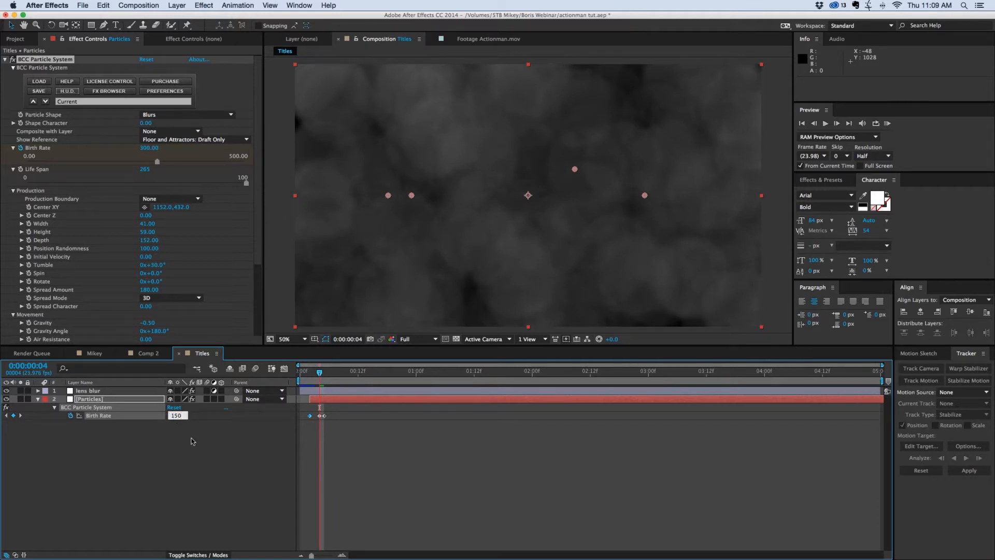
pyautogui.click(344, 443)
# Move the Particles layer five frames earlier and preview the particle animation.
pyautogui.moveTo(371, 401); pyautogui.dragTo(348, 402)
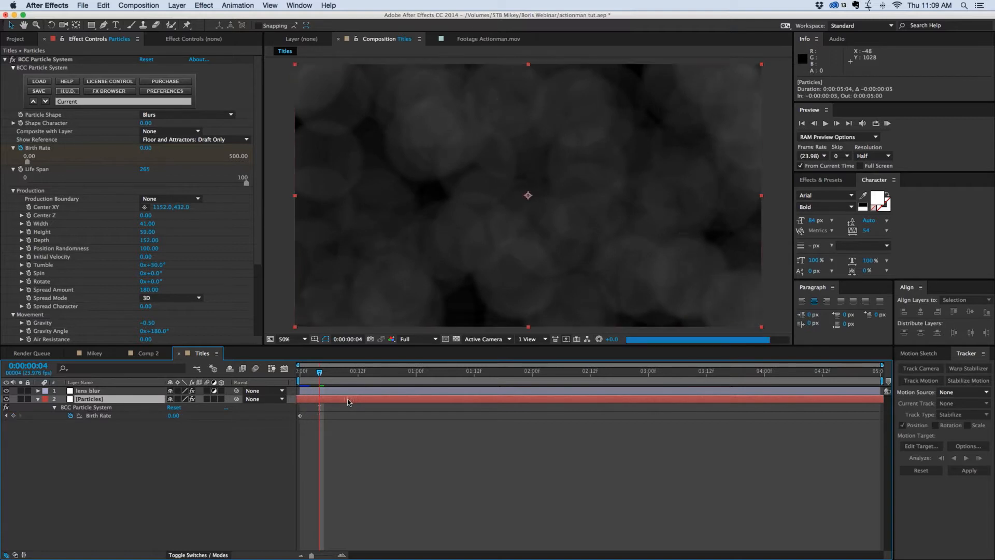
pyautogui.press('space')
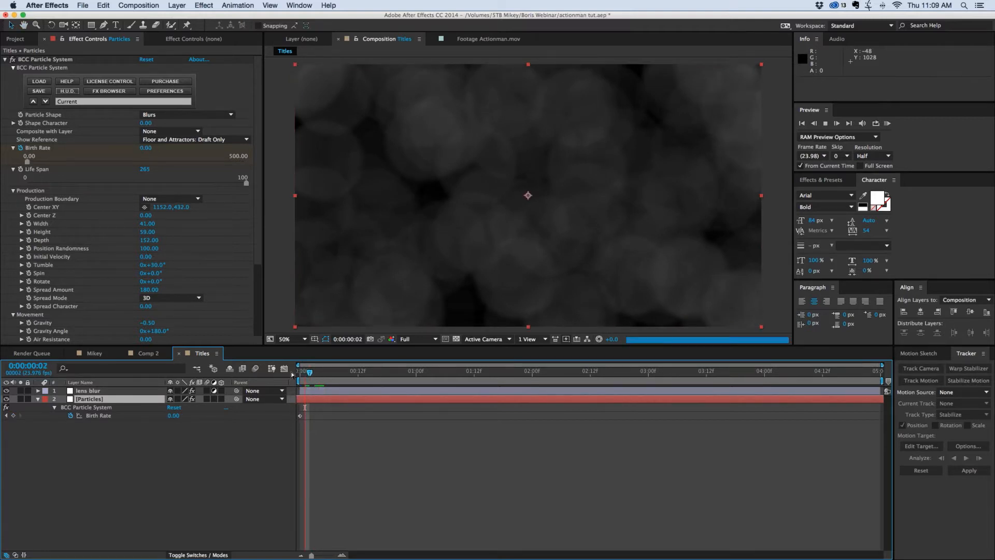
pyautogui.press('space')
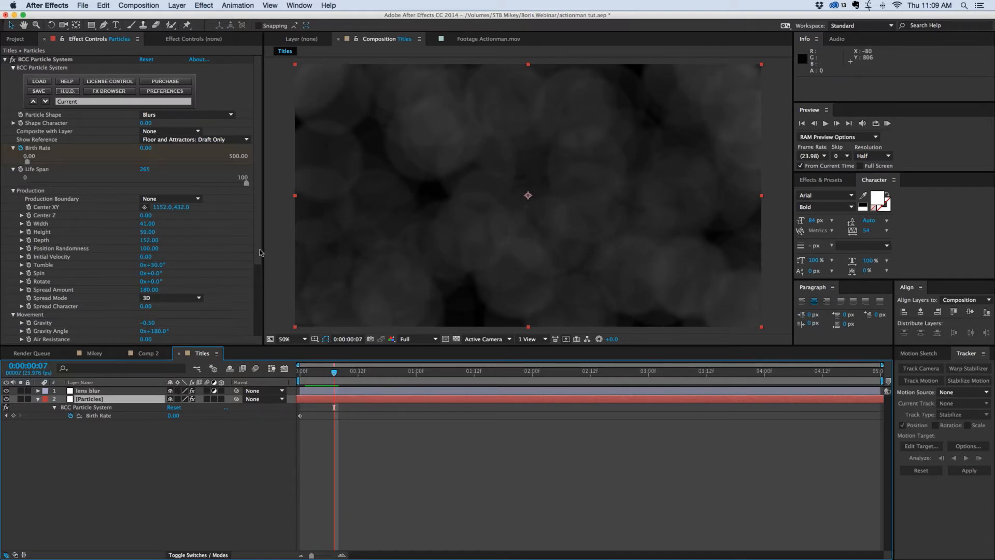
# Set the project's color depth to 8 bits per channel.
pyautogui.click(16, 39)
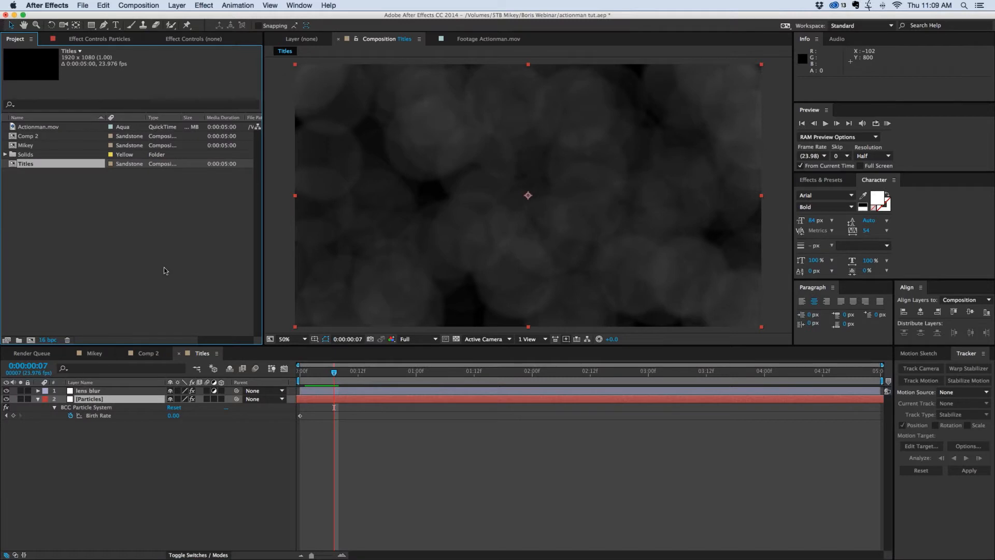
pyautogui.click(47, 341)
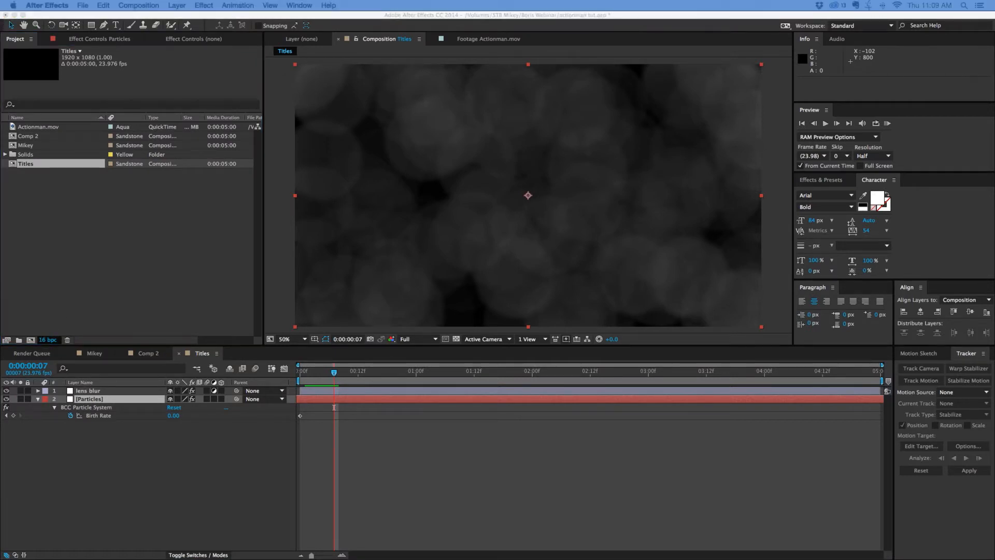
pyautogui.moveTo(377, 132); pyautogui.dragTo(377, 128)
pyautogui.click(345, 266)
pyautogui.click(345, 275)
pyautogui.click(462, 473)
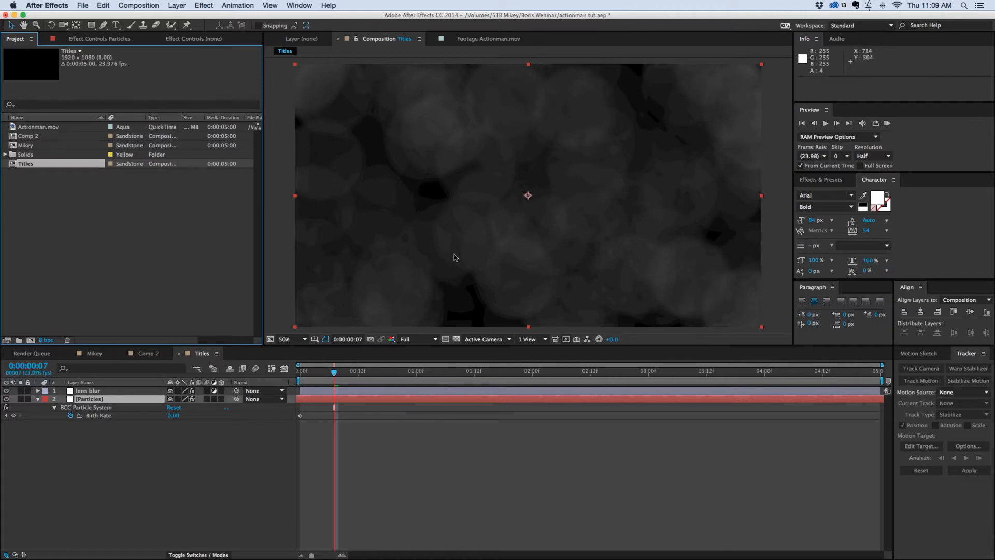
# Set the project's color working space to None.
pyautogui.click(45, 340)
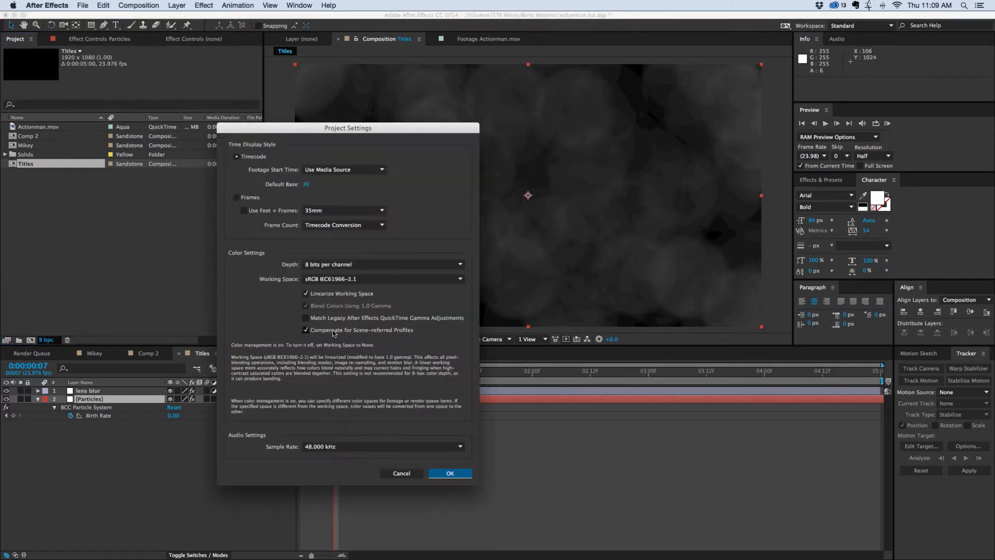
pyautogui.click(357, 281)
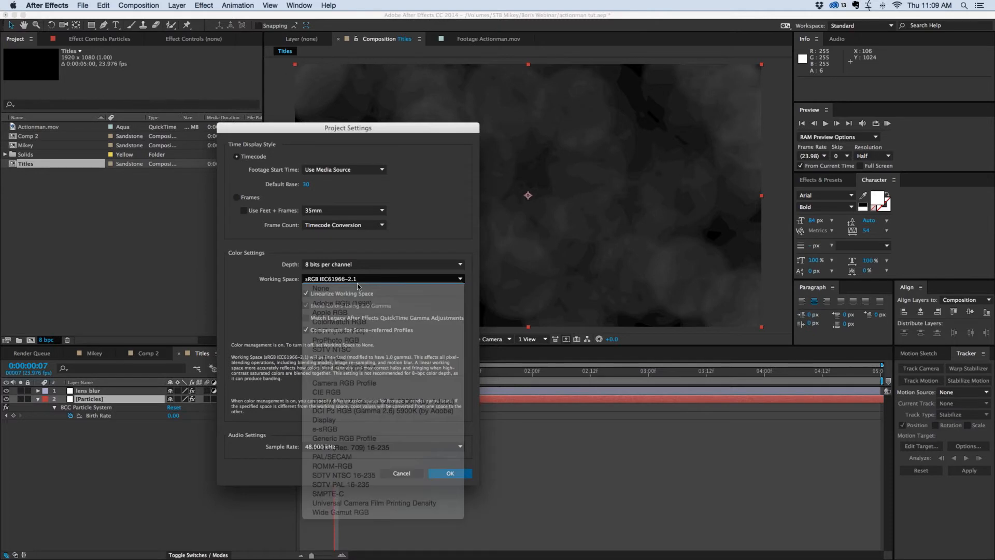
pyautogui.click(358, 288)
pyautogui.click(450, 474)
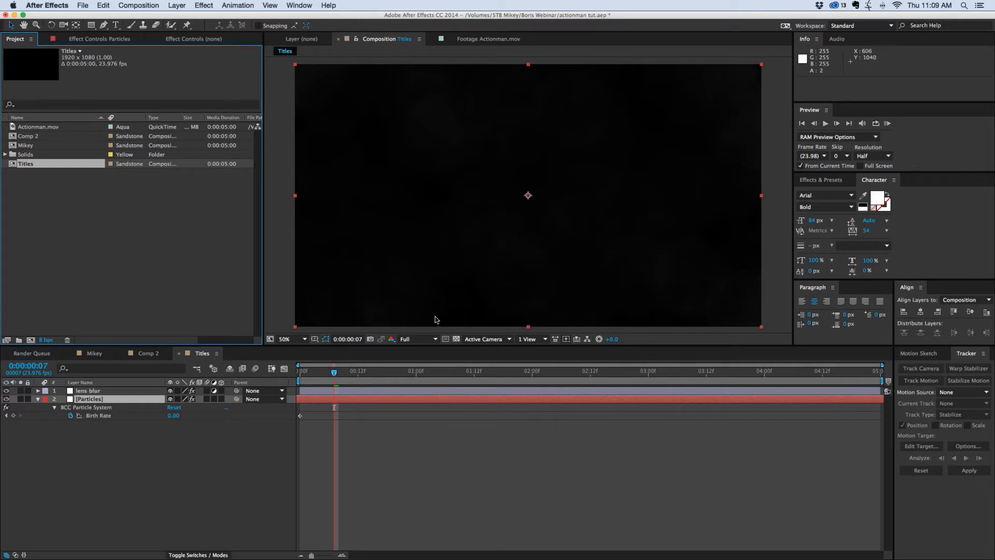
# Set the project's working space to sRGB IEC61966-2.1 and enable Linearize Working Space.
pyautogui.click(46, 341)
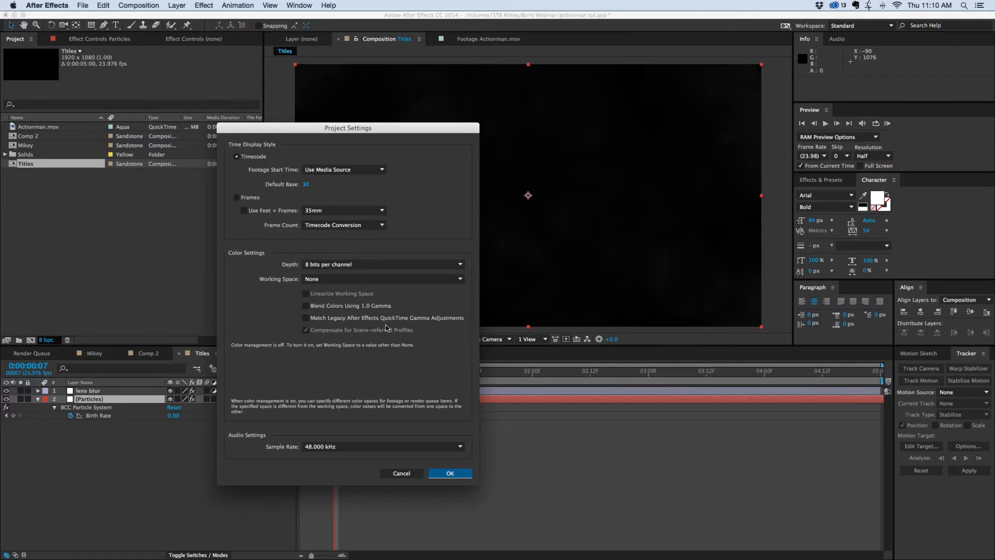
pyautogui.click(346, 267)
pyautogui.click(345, 266)
pyautogui.click(312, 280)
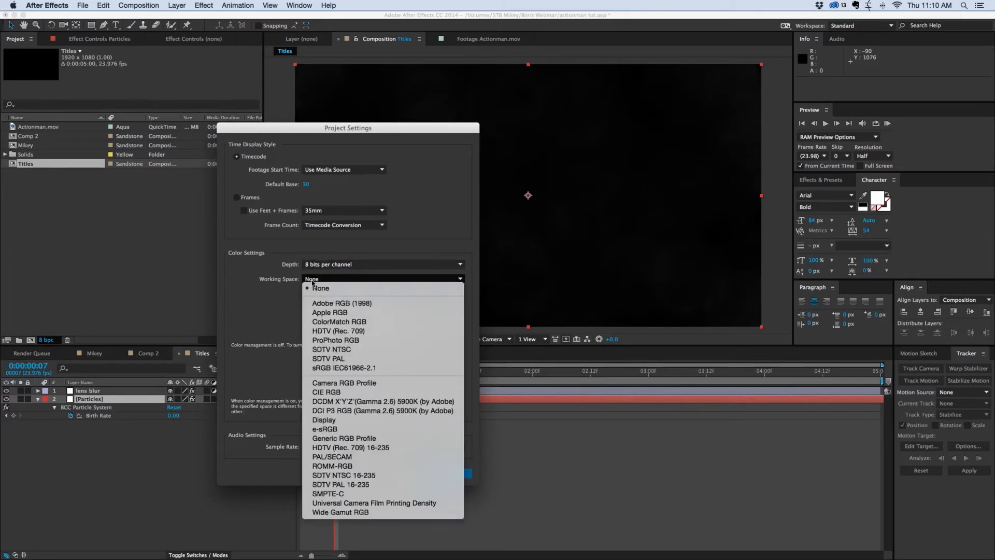
pyautogui.click(330, 368)
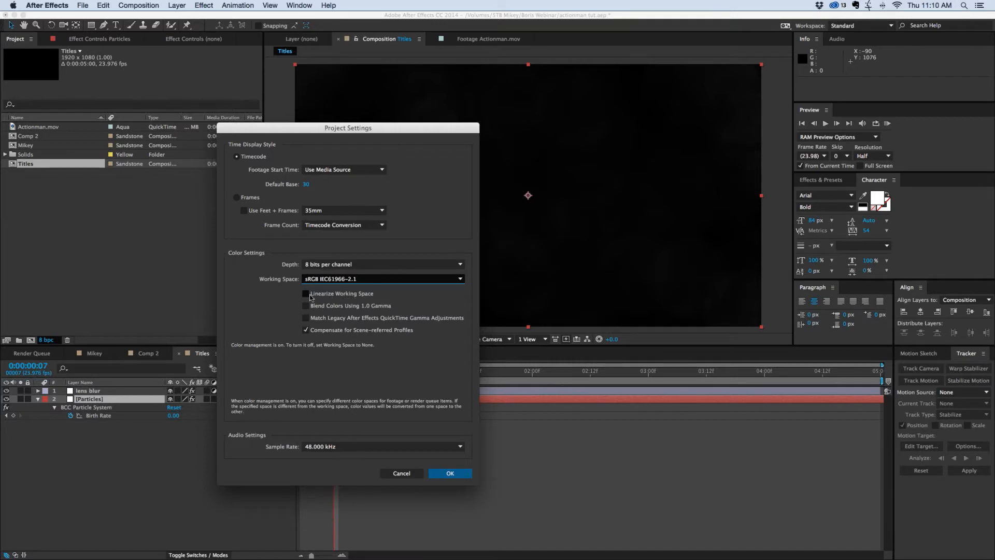
pyautogui.click(307, 294)
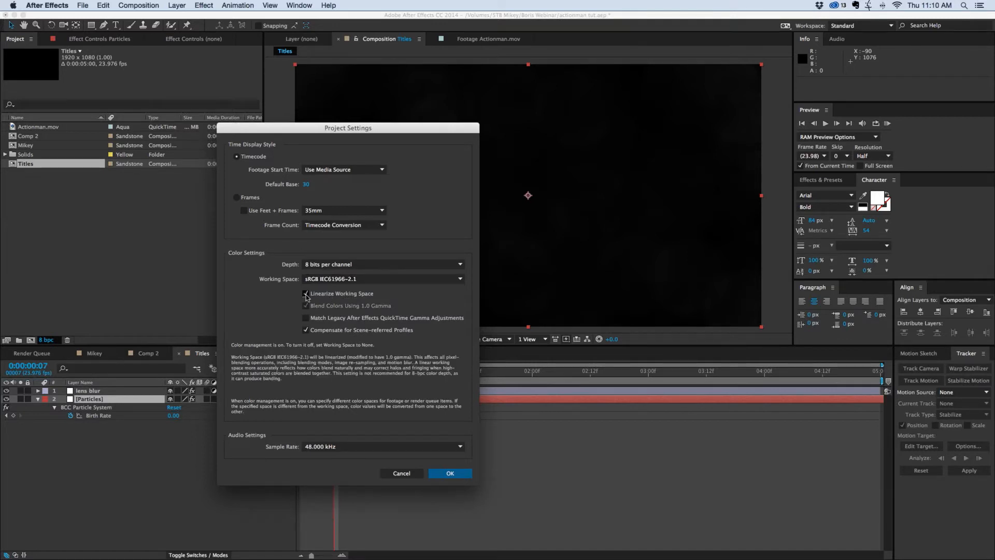
pyautogui.click(450, 473)
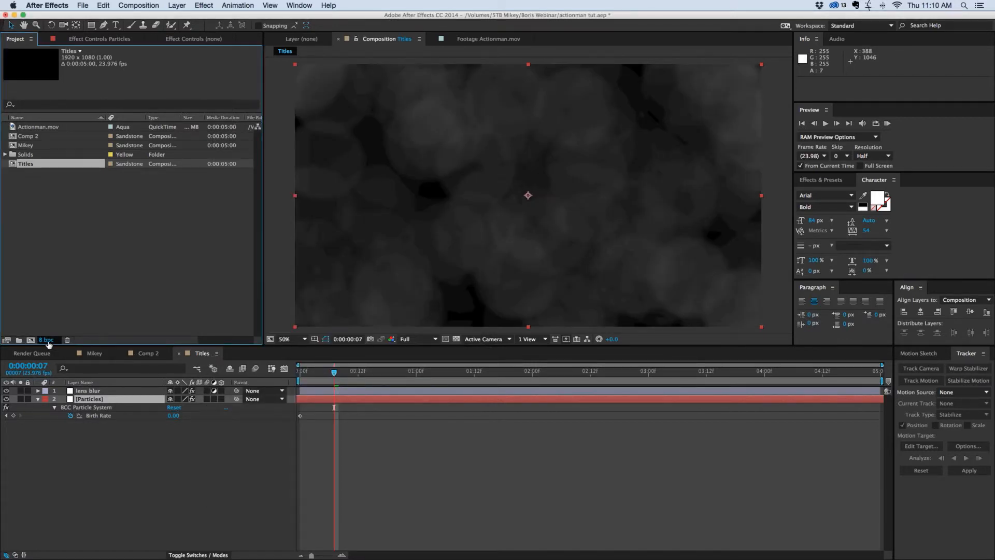
# Set the project's color depth to 16 bits per channel.
pyautogui.click(46, 340)
pyautogui.click(332, 267)
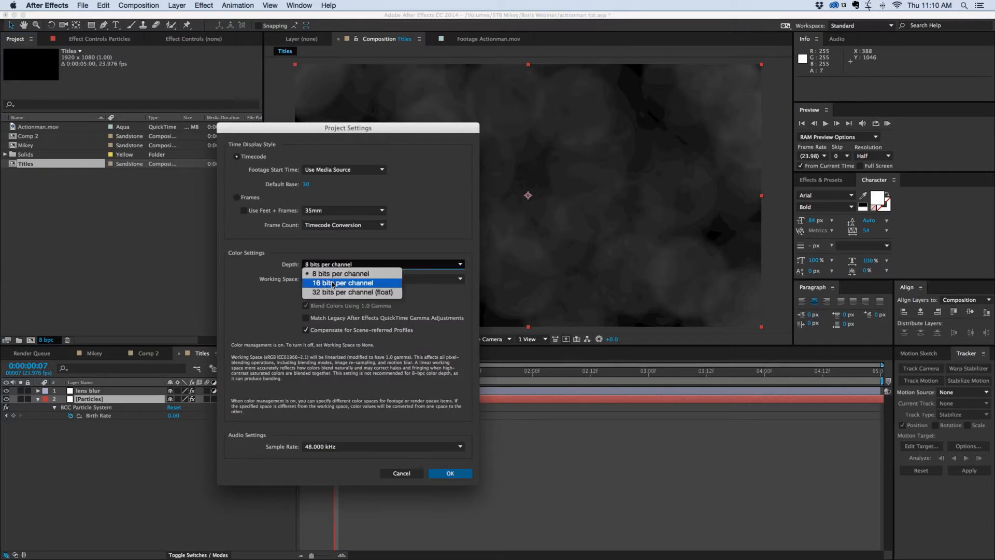
pyautogui.click(438, 463)
pyautogui.click(450, 473)
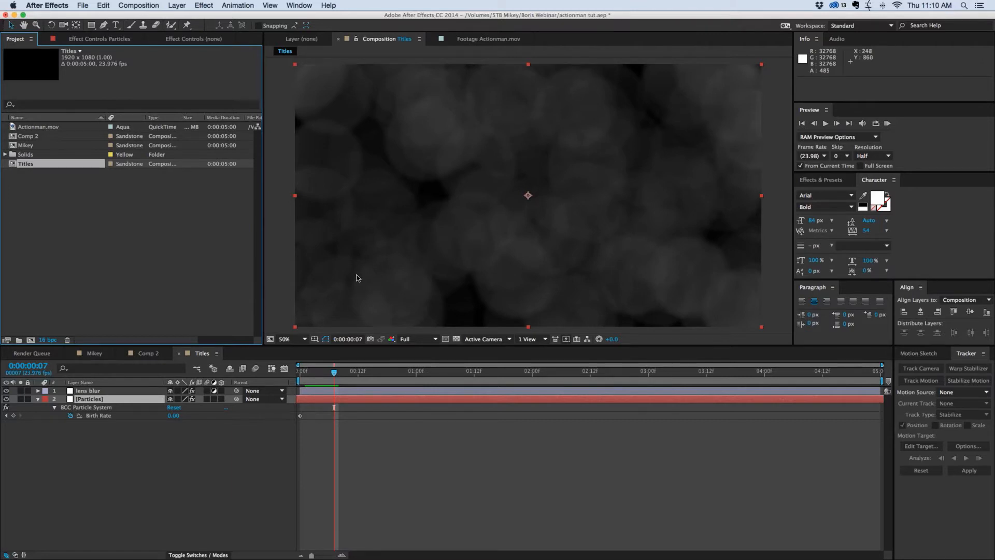
# Return the playhead to the start of the composition and make the Particles layer 3D.
pyautogui.moveTo(332, 374); pyautogui.dragTo(300, 374)
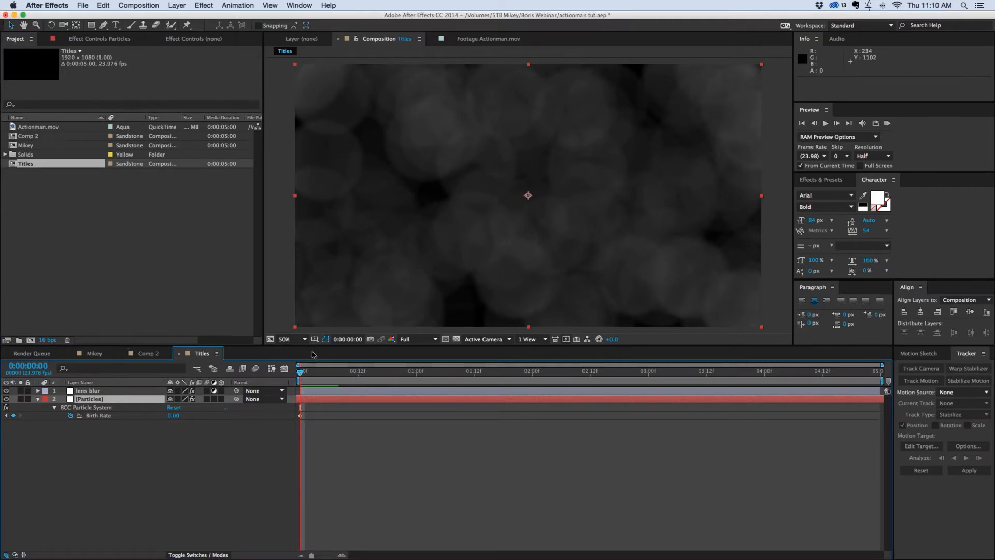
pyautogui.moveTo(323, 377); pyautogui.dragTo(295, 379)
pyautogui.click(222, 400)
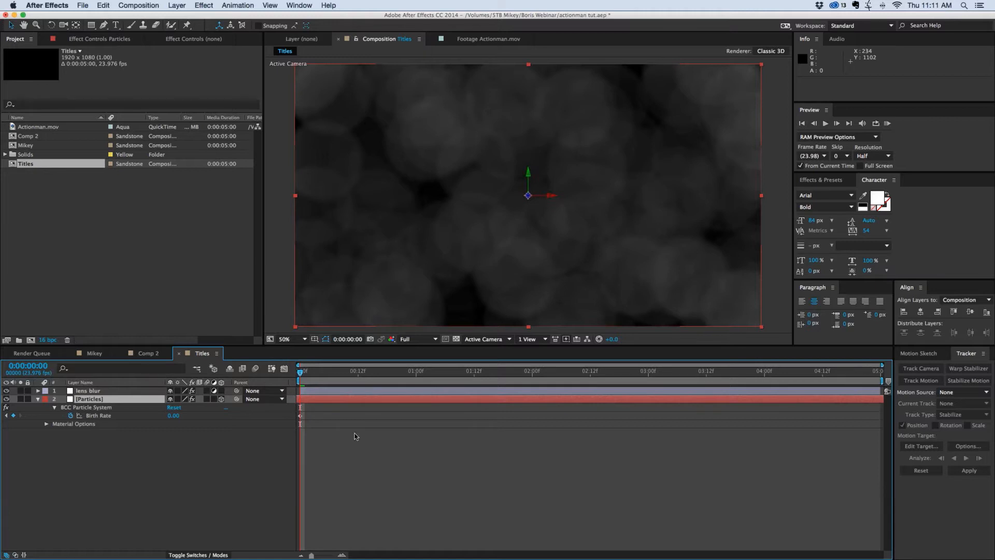
# Create a white 1920 x 1080 px solid named 3D Text at the top of the layer stack.
pyautogui.click(375, 456)
pyautogui.click(177, 5)
pyautogui.moveTo(179, 18)
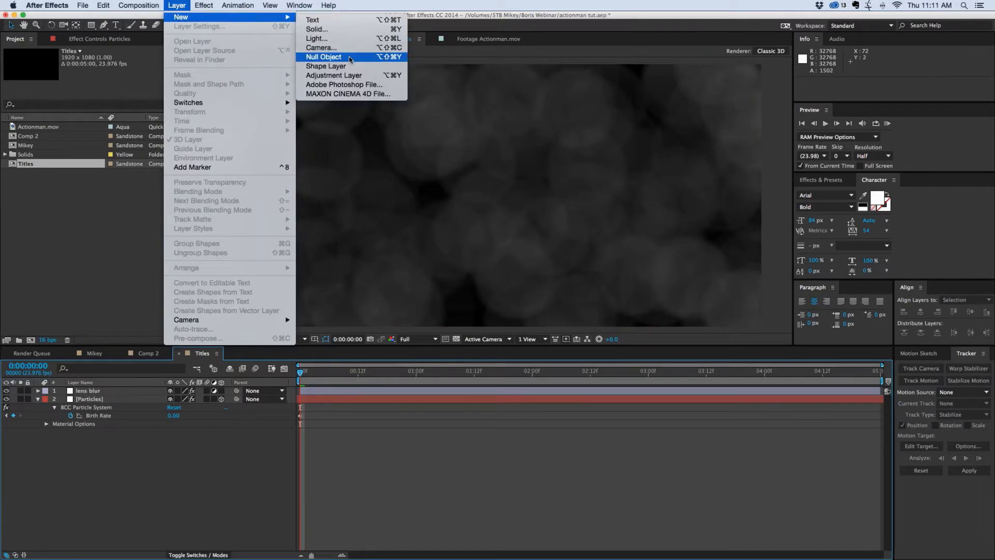
pyautogui.click(336, 29)
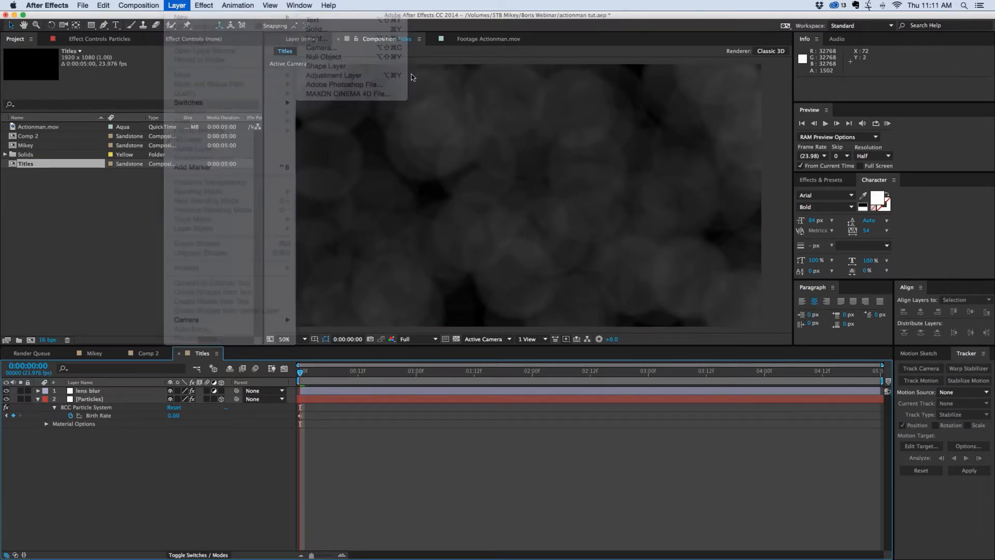
pyautogui.write('3D Text')
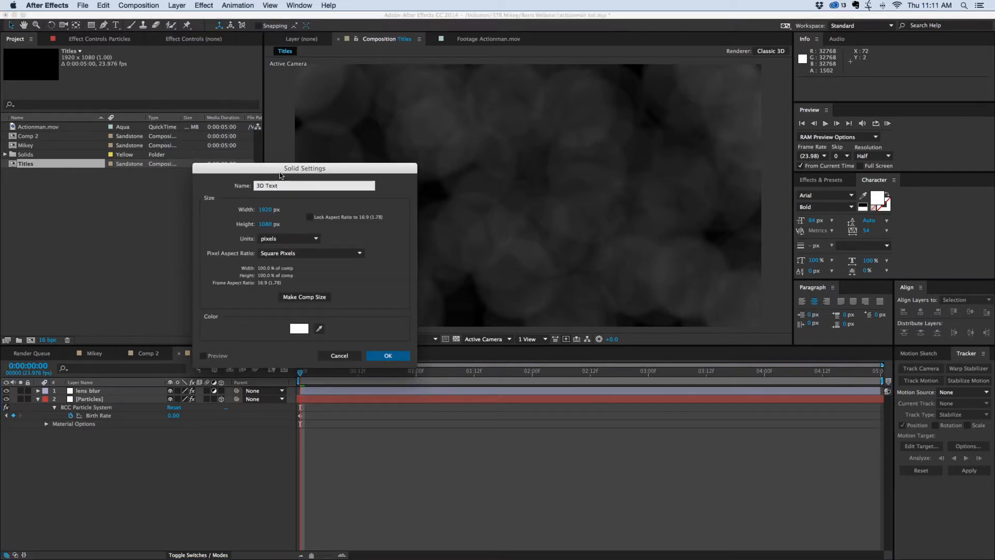
pyautogui.click(403, 358)
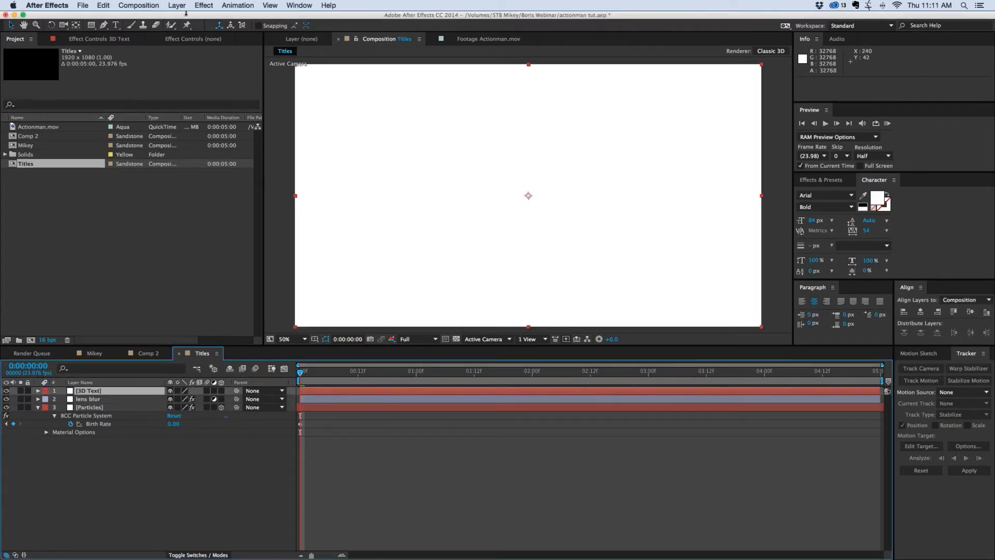
# Apply the BCC Type On Text effect to the 3D Text solid with the text ACTIONMAN.
pyautogui.click(203, 5)
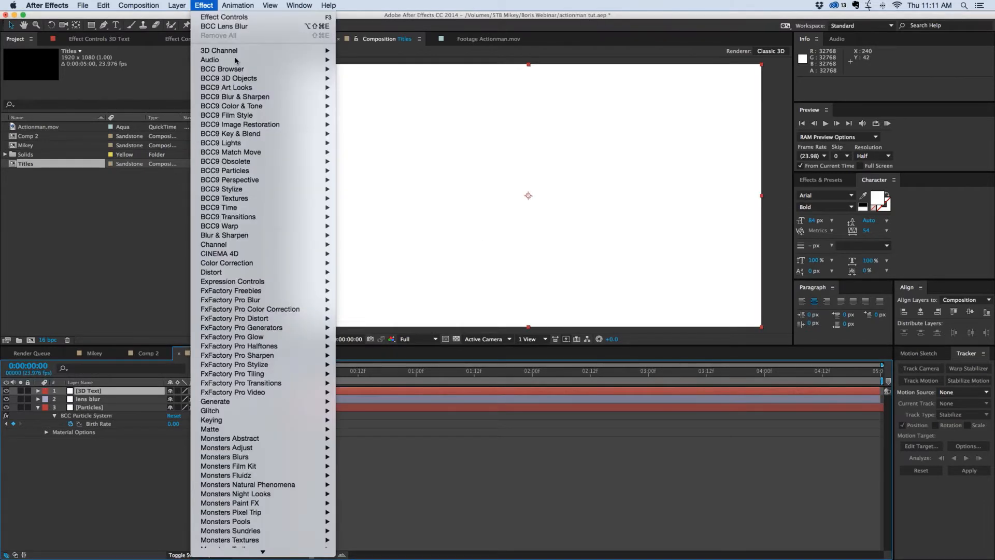
pyautogui.moveTo(249, 81)
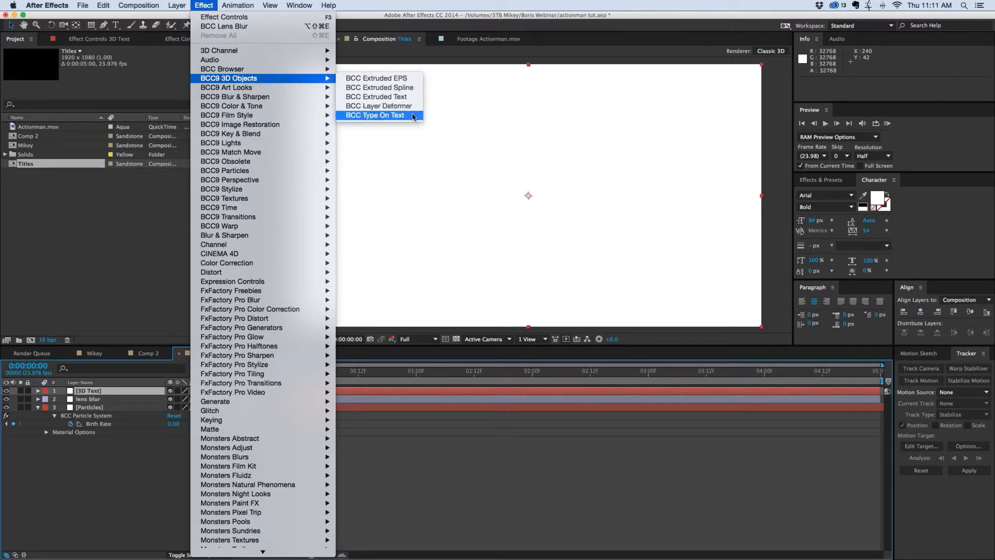
pyautogui.click(381, 118)
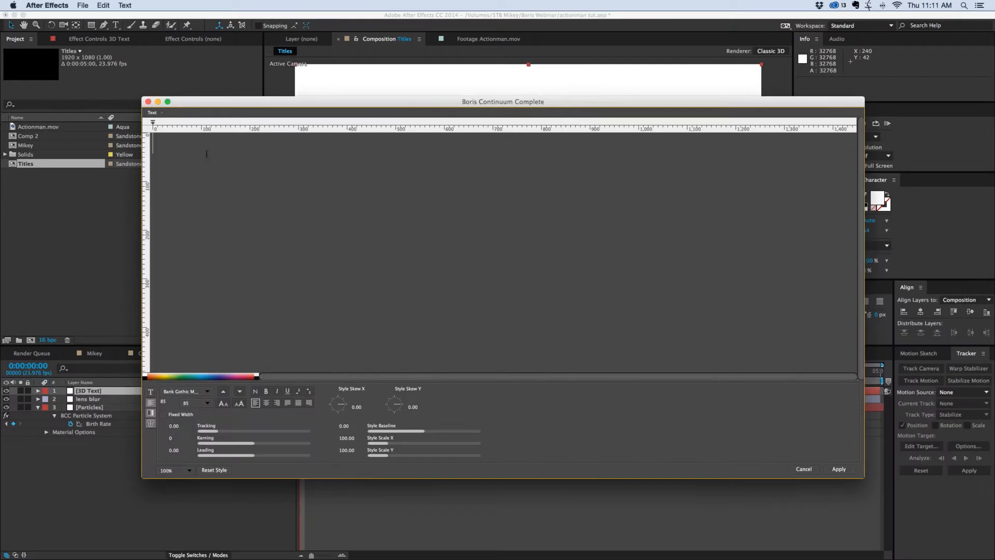
pyautogui.moveTo(208, 101); pyautogui.dragTo(205, 96)
pyautogui.write('ACTIONMAN')
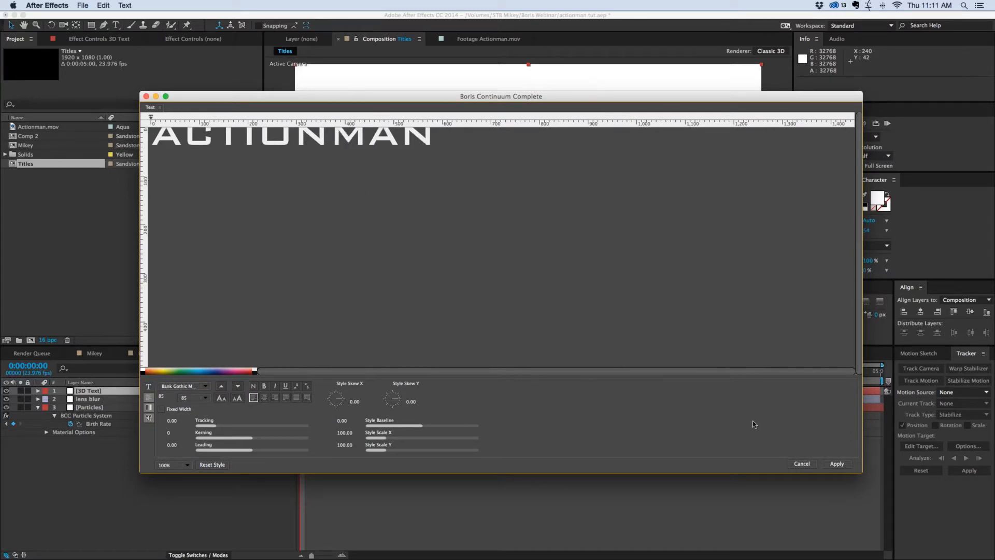
pyautogui.click(845, 466)
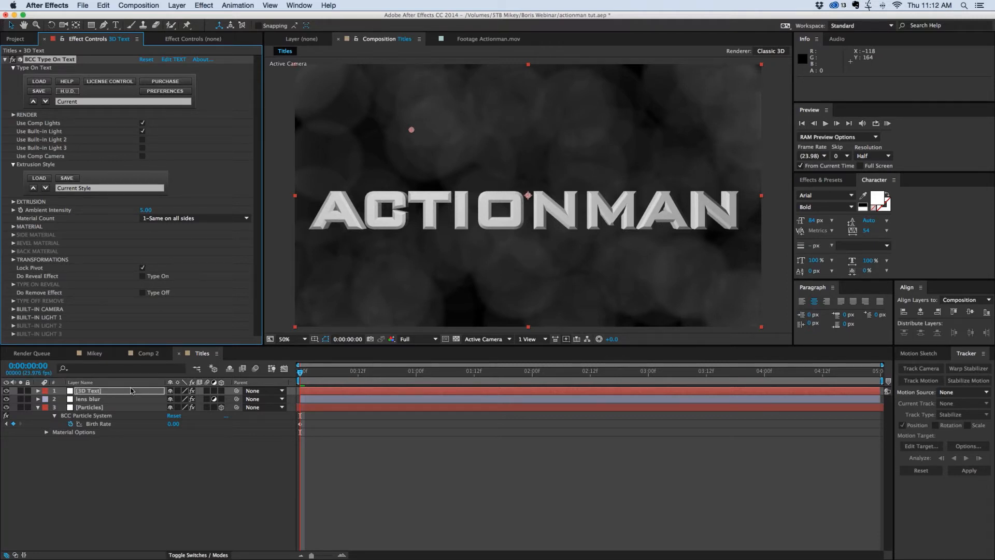
# Make the 3D text use the comp camera and set its extrusion depth to 4.
pyautogui.click(143, 156)
pyautogui.click(14, 201)
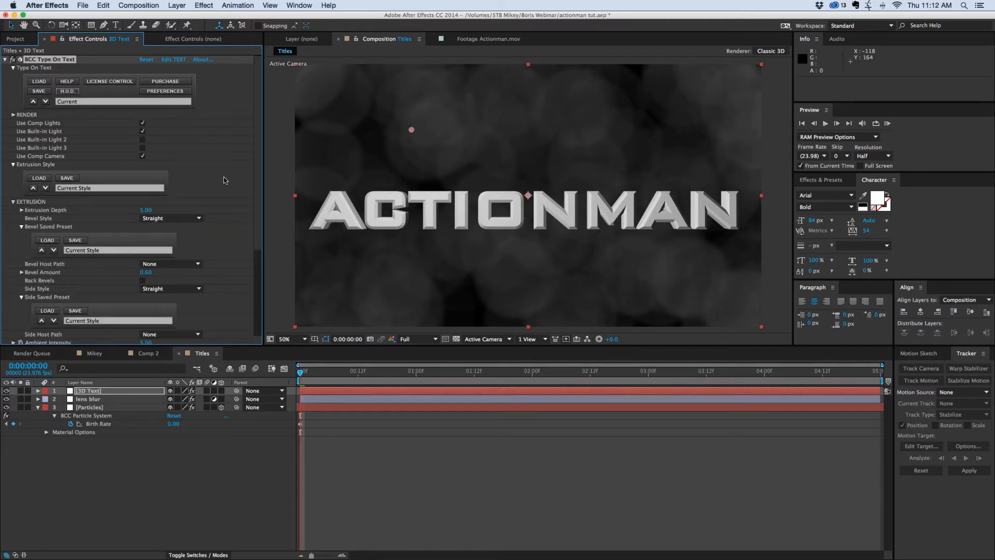
pyautogui.scroll(-4, 224, 179)
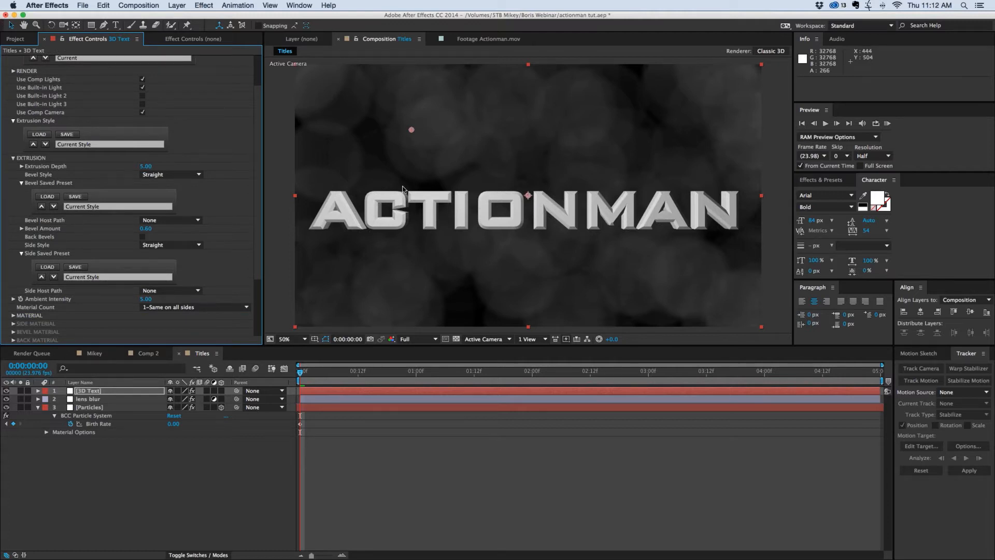
pyautogui.moveTo(148, 170); pyautogui.dragTo(247, 166)
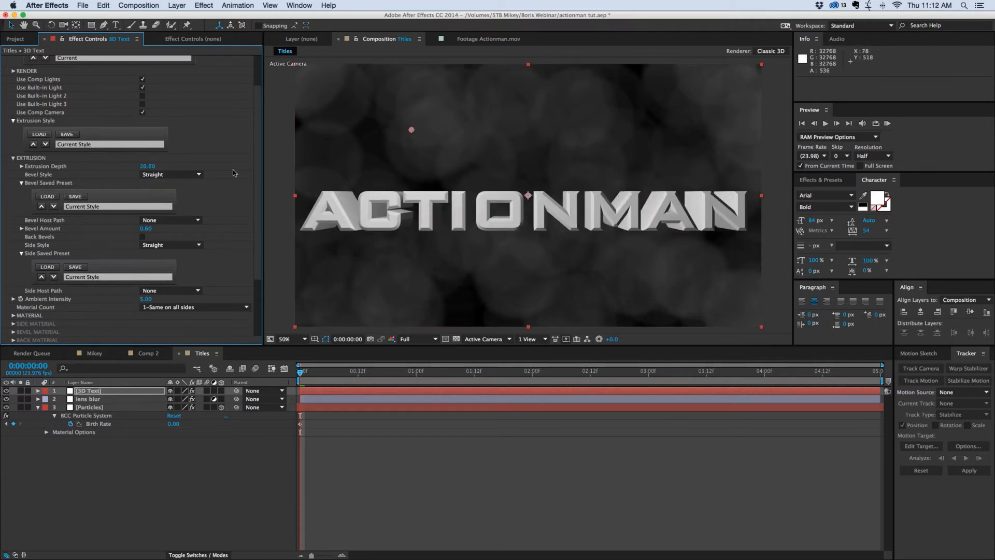
pyautogui.click(147, 167)
pyautogui.write('4')
pyautogui.press('Return')
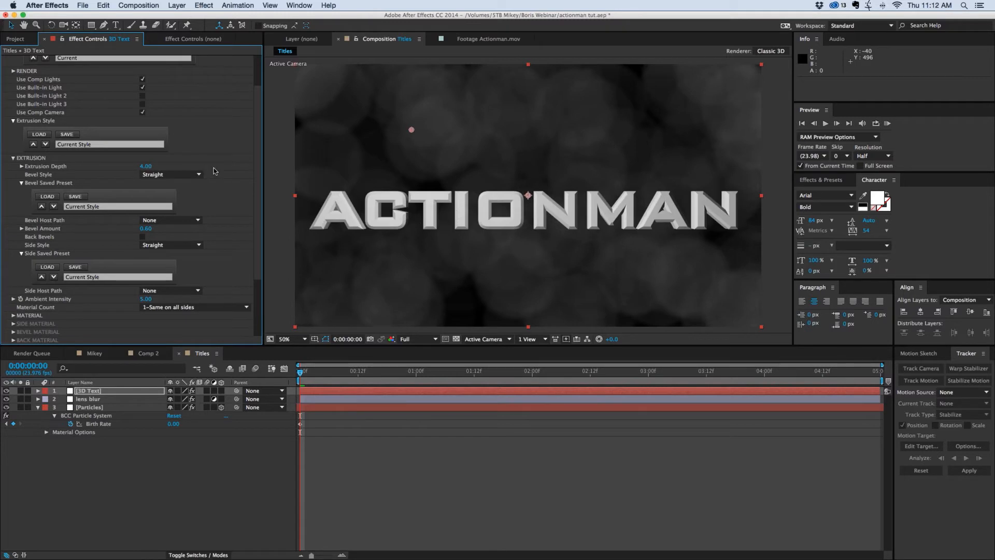
# Create a two-node camera named Camera 1 with the 50mm preset.
pyautogui.click(179, 6)
pyautogui.moveTo(184, 17)
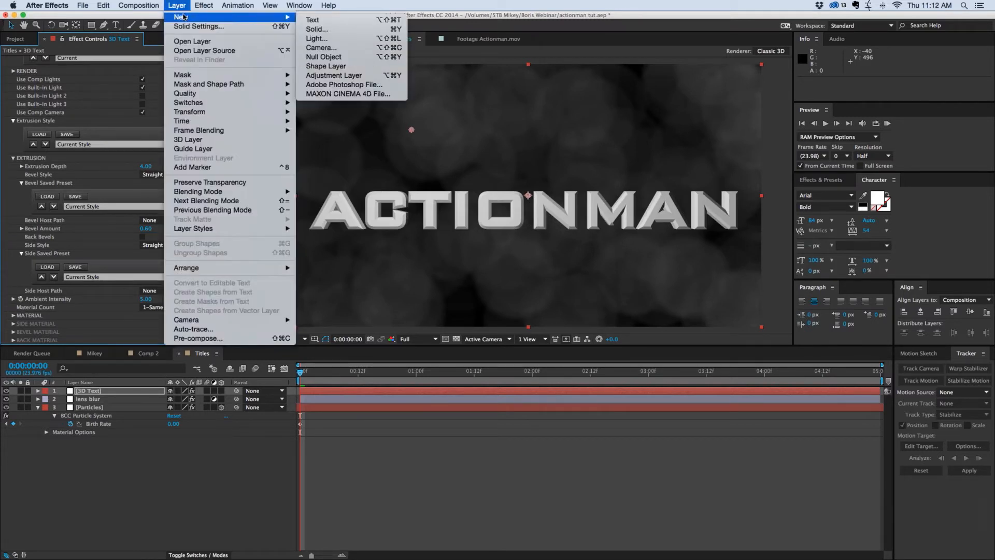
pyautogui.click(332, 48)
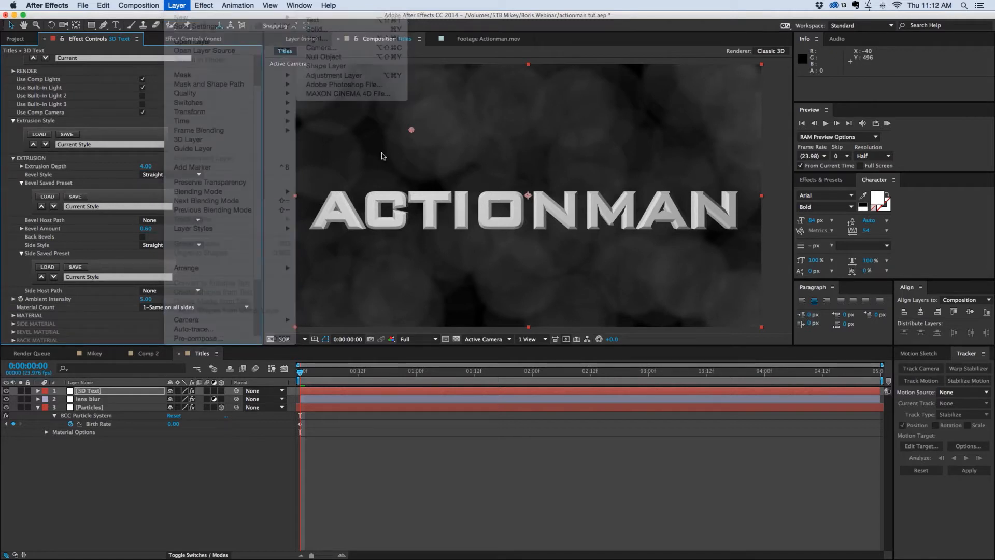
pyautogui.click(298, 217)
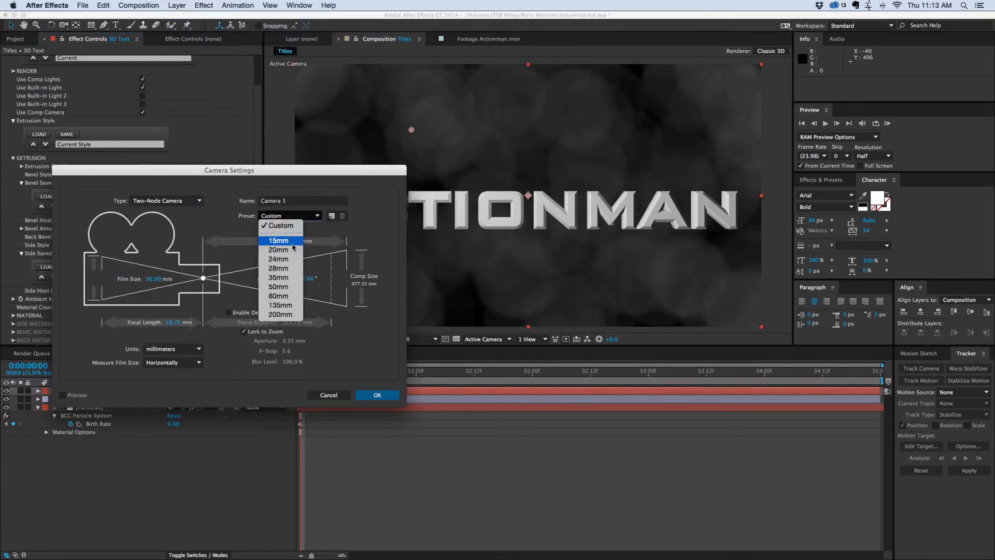
pyautogui.click(278, 286)
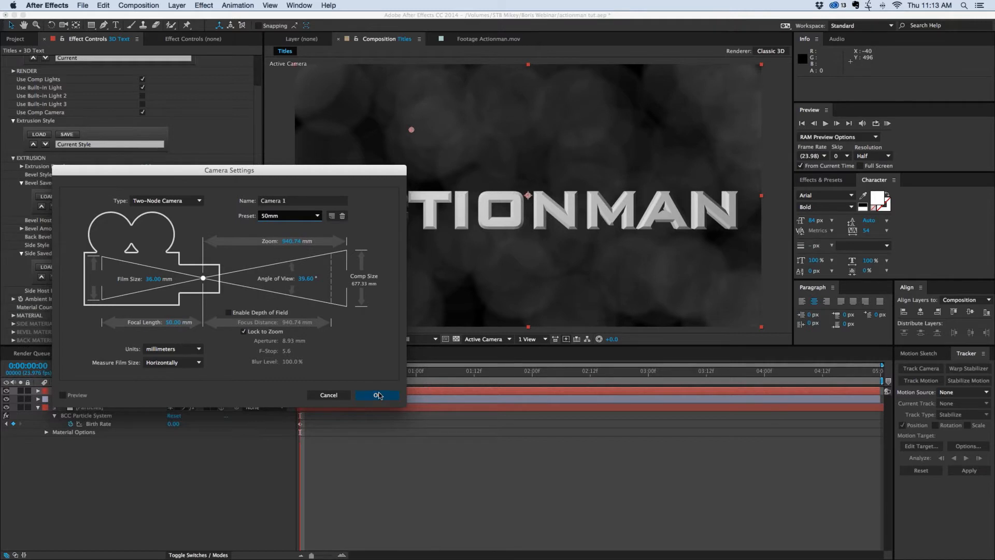
pyautogui.click(378, 395)
pyautogui.click(378, 395)
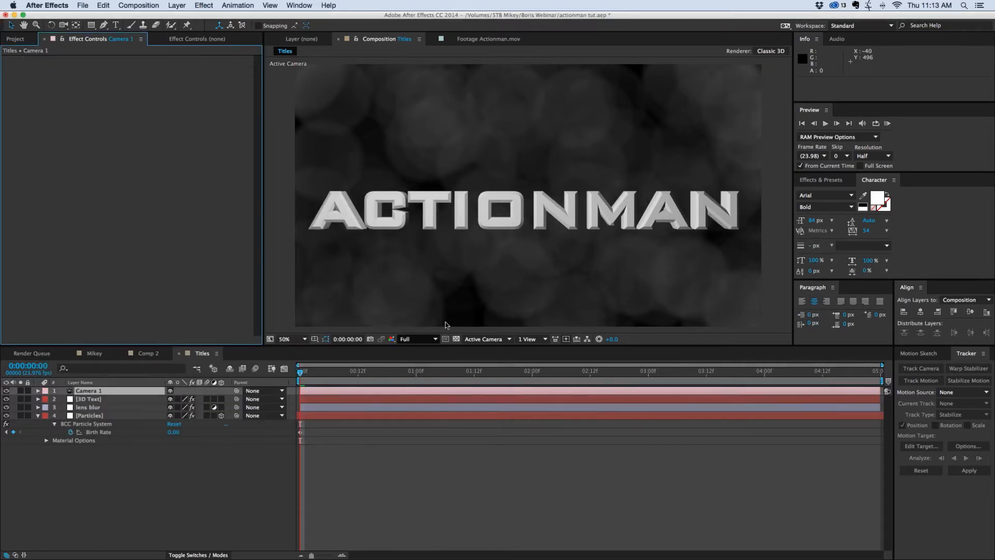
# Orbit Camera 1 around the ACTIONMAN text to a steep side angle that shows the extrusion.
pyautogui.press('c')
pyautogui.click(530, 243)
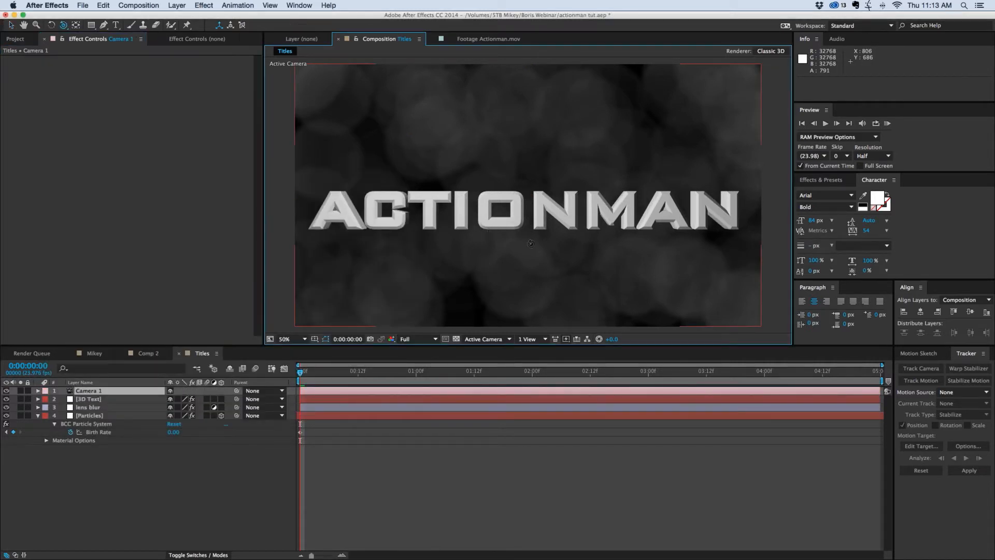
pyautogui.moveTo(531, 243); pyautogui.dragTo(297, 314)
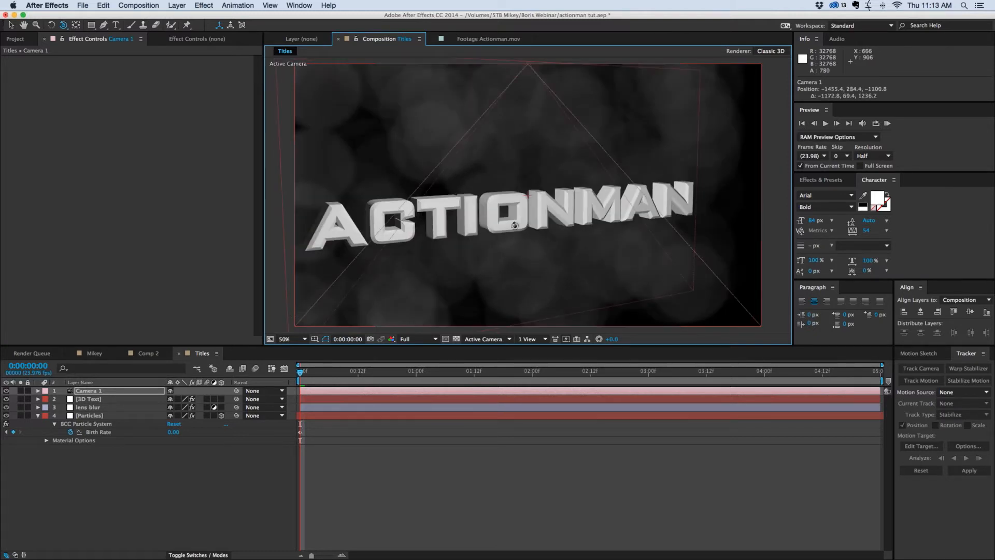
# Set the 3D Text extrusion depth to 2.40 and bevel amount to 0.17, and enable back bevels.
pyautogui.click(110, 401)
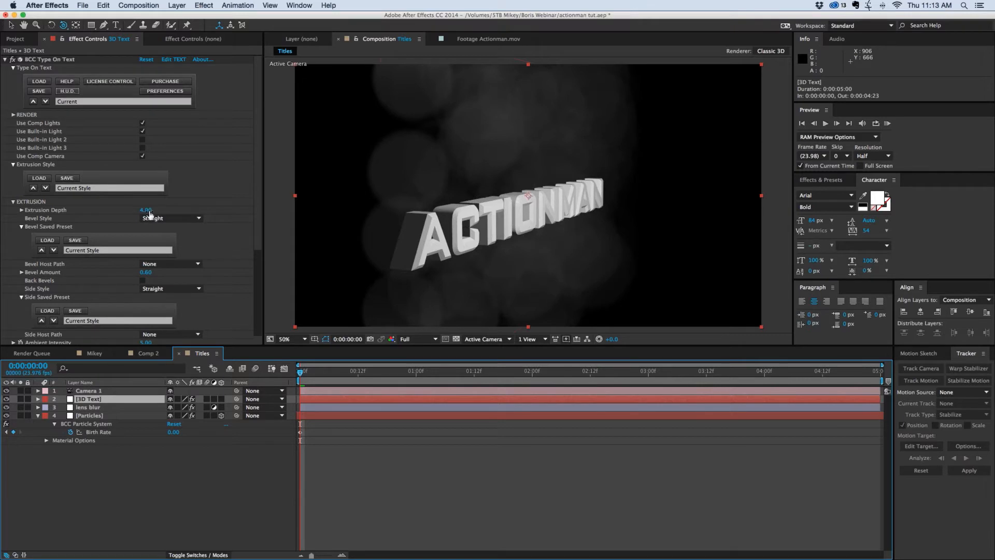
pyautogui.moveTo(146, 210); pyautogui.dragTo(138, 210)
pyautogui.moveTo(152, 274); pyautogui.dragTo(125, 272)
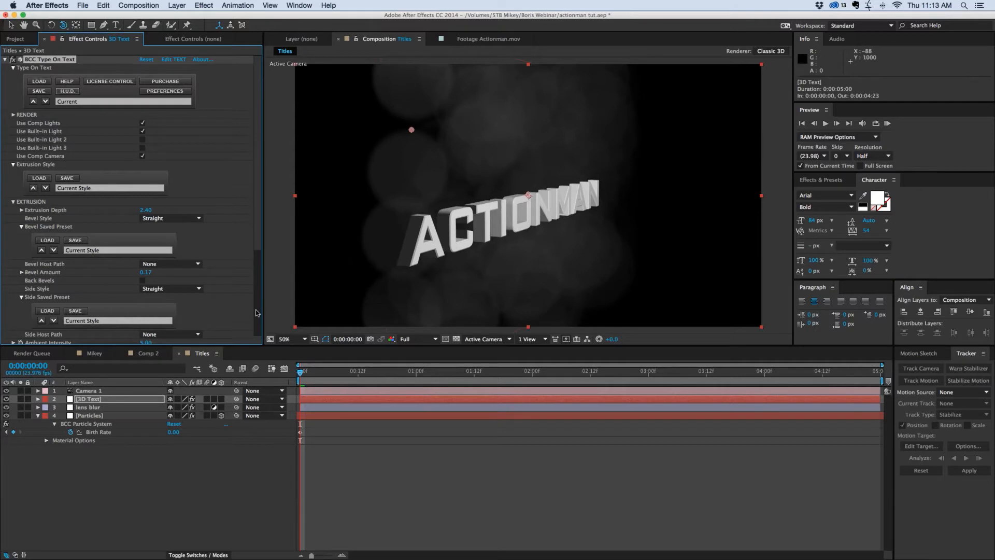
pyautogui.click(142, 280)
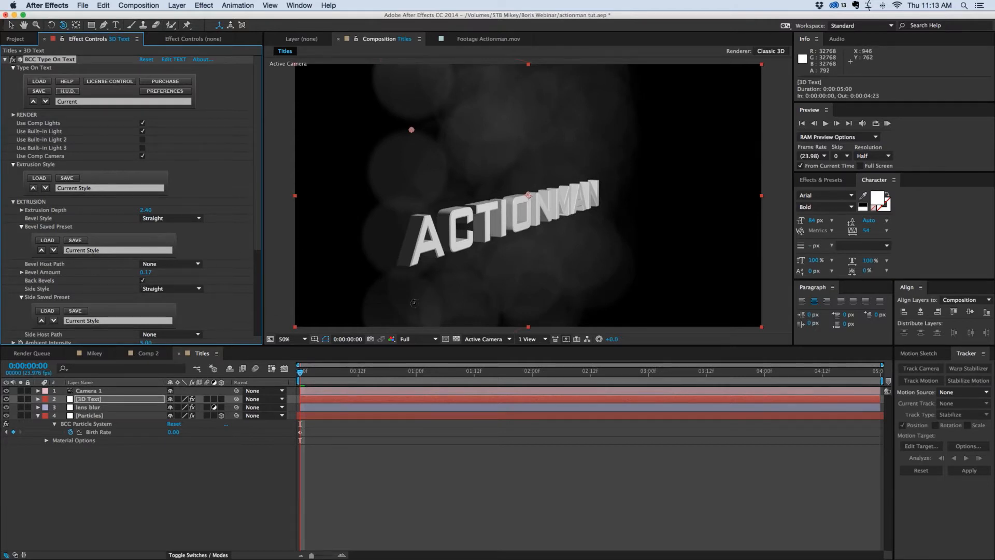
# Switch off the visibility of Camera 1 so the text is seen from the front.
pyautogui.click(99, 392)
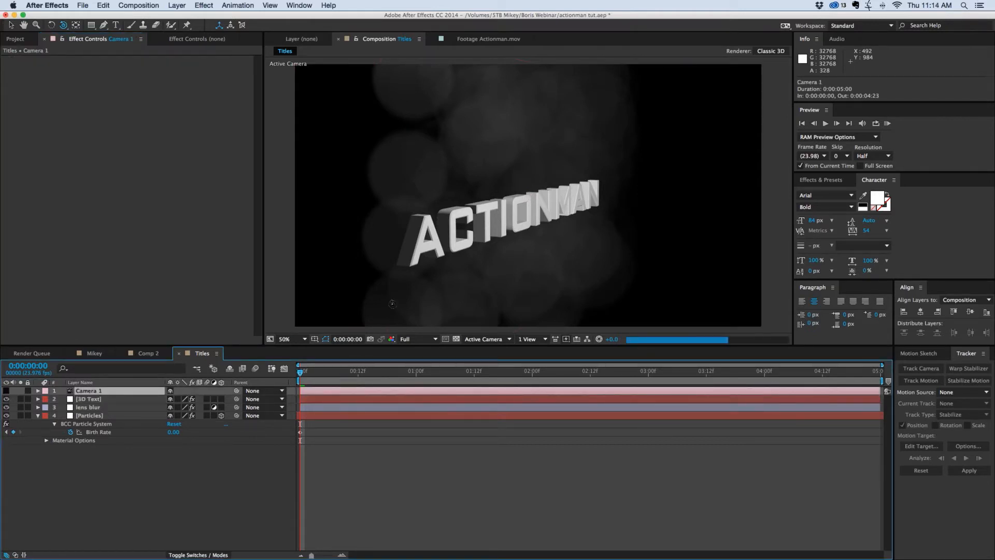
pyautogui.press('super+z')
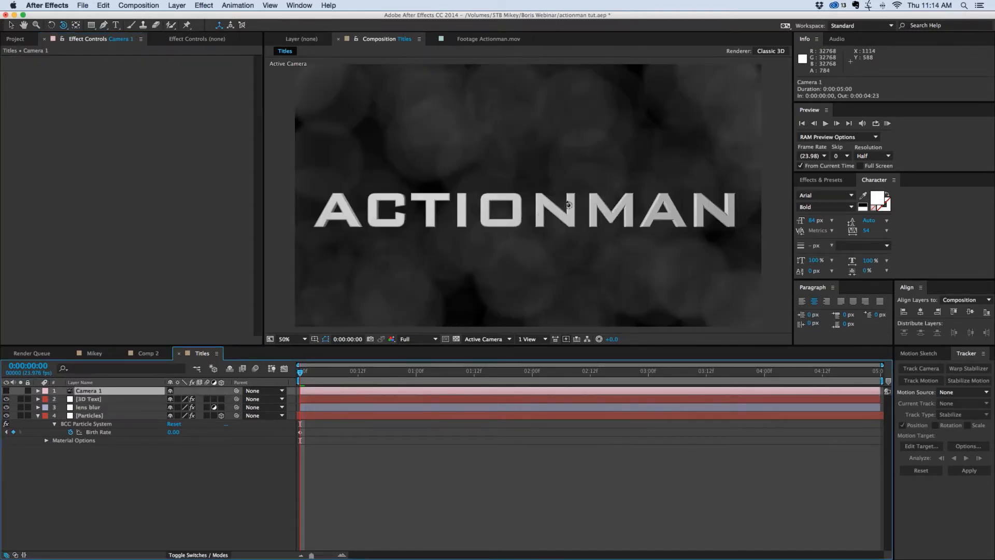
# Try wood, stone, metal and plastic material presets on the 3D Text and settle on 00_default gray.bsp.
pyautogui.click(103, 399)
pyautogui.scroll(-3, 123, 187)
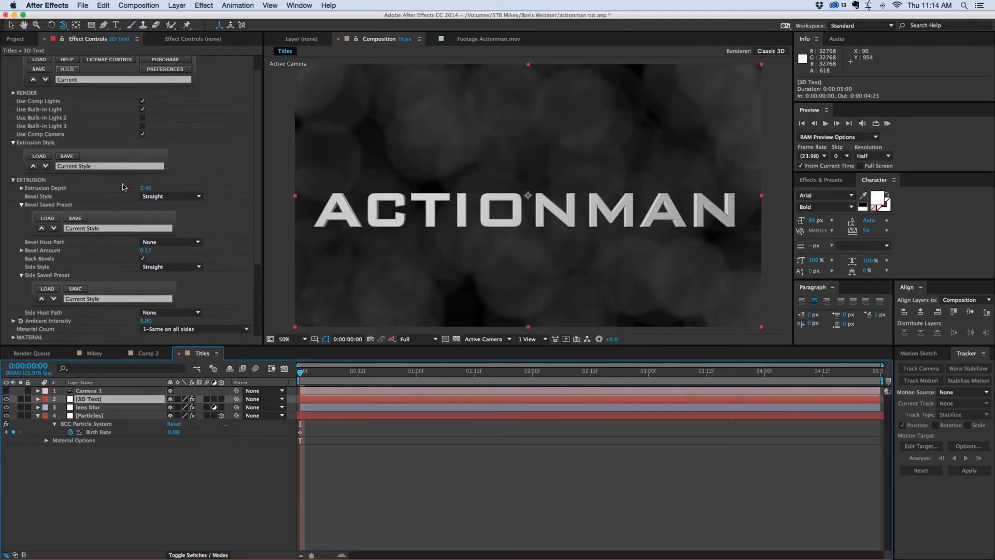
pyautogui.scroll(-1, 123, 187)
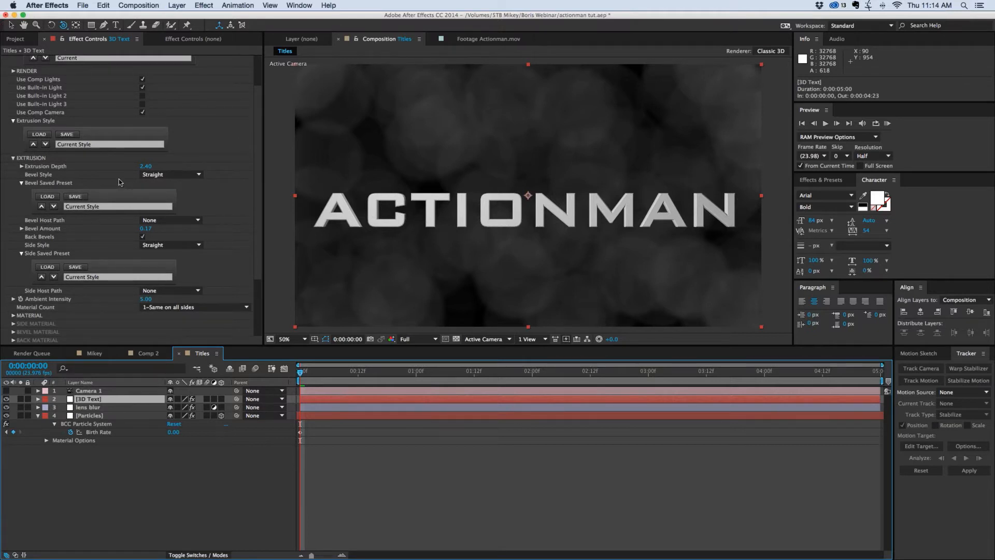
pyautogui.scroll(-1, 127, 185)
pyautogui.scroll(-1, 130, 185)
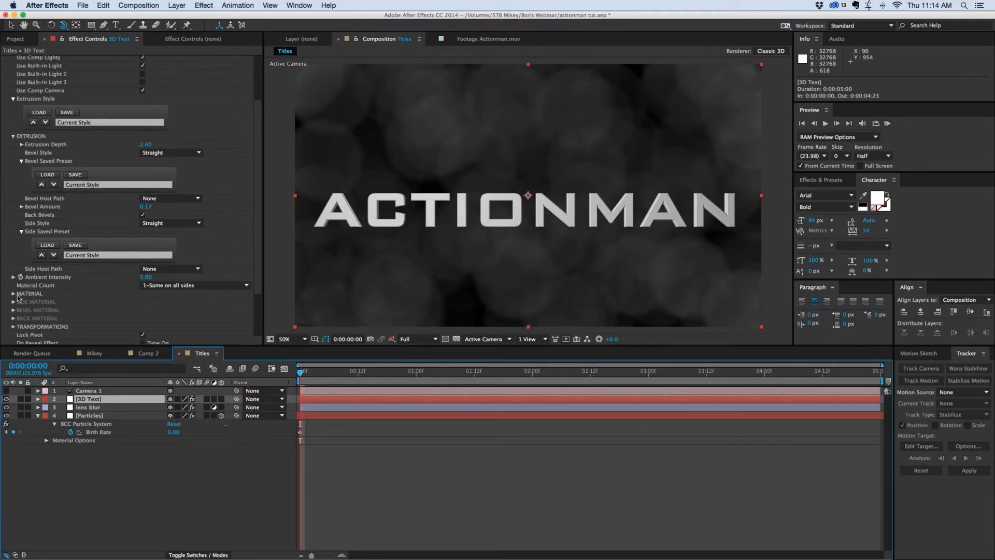
pyautogui.click(14, 294)
pyautogui.scroll(-10, 85, 183)
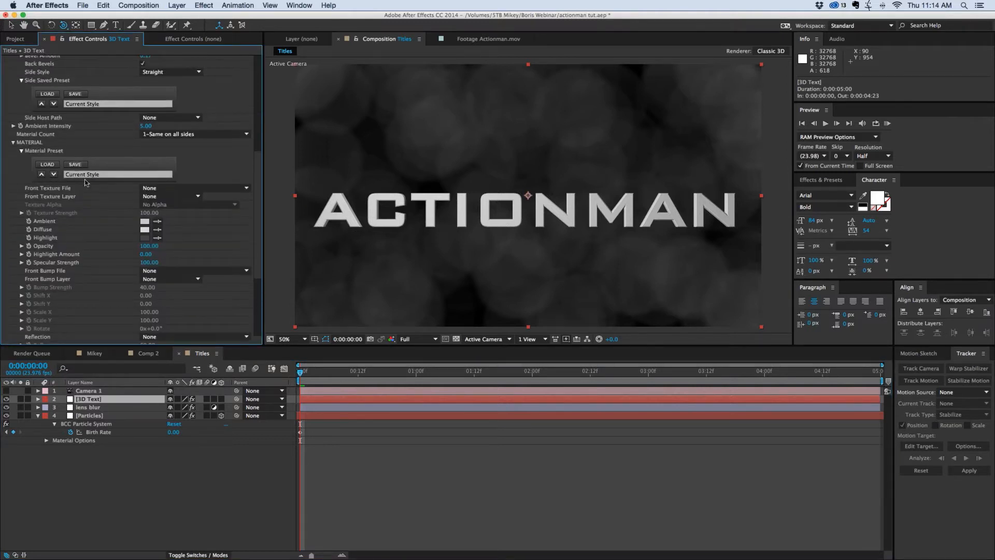
pyautogui.click(42, 174)
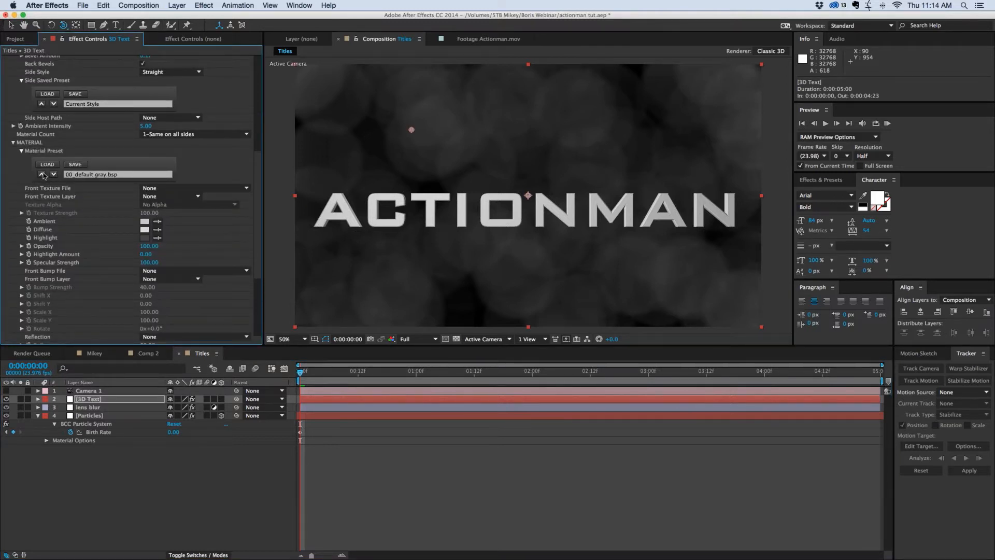
pyautogui.click(42, 174)
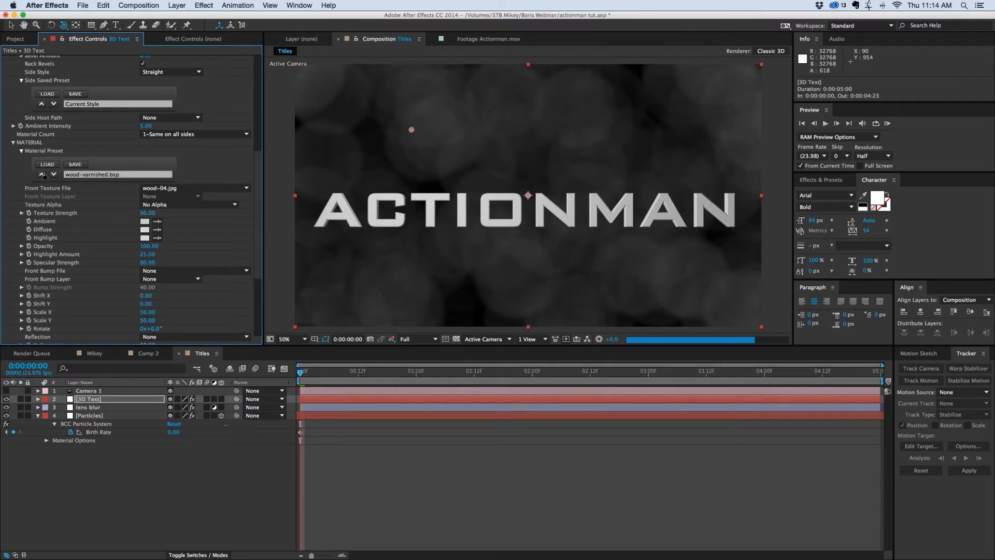
pyautogui.click(42, 175)
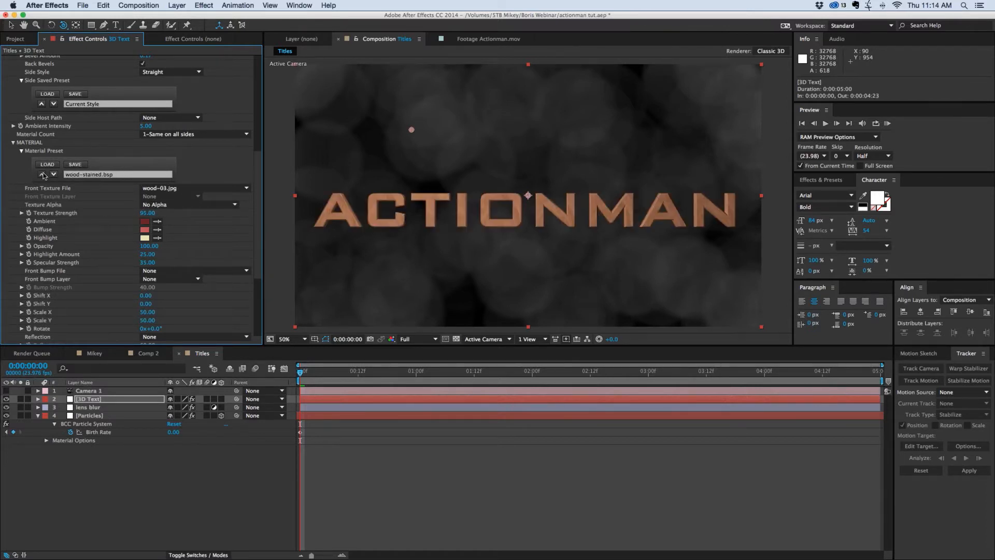
pyautogui.click(42, 174)
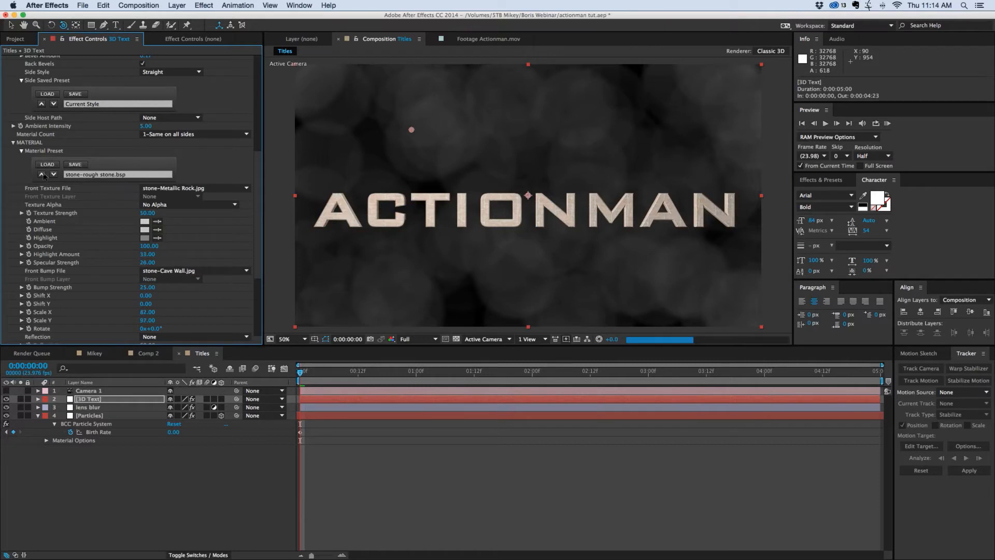
pyautogui.click(42, 175)
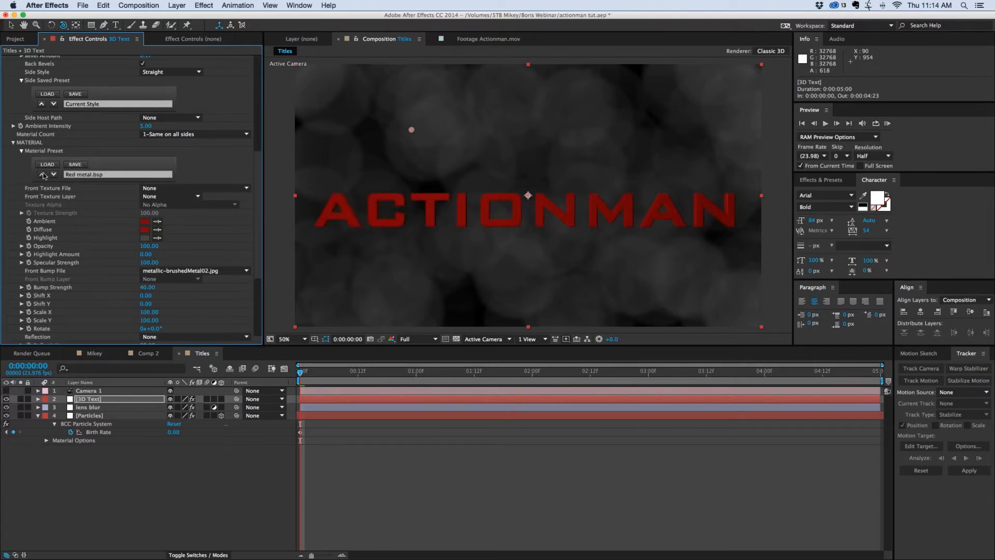
pyautogui.click(42, 175)
pyautogui.click(42, 175)
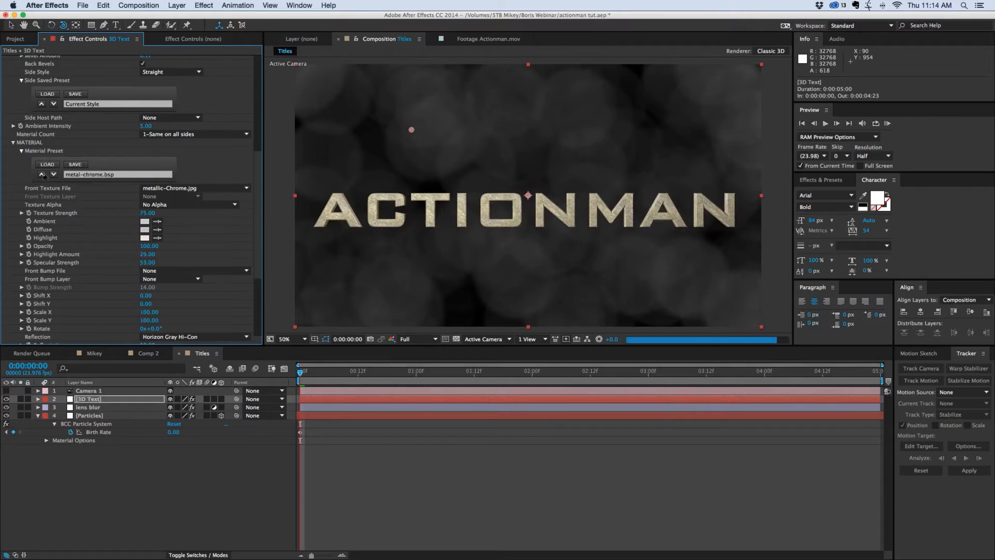
pyautogui.click(42, 175)
pyautogui.click(42, 175)
pyautogui.click(43, 175)
pyautogui.click(42, 174)
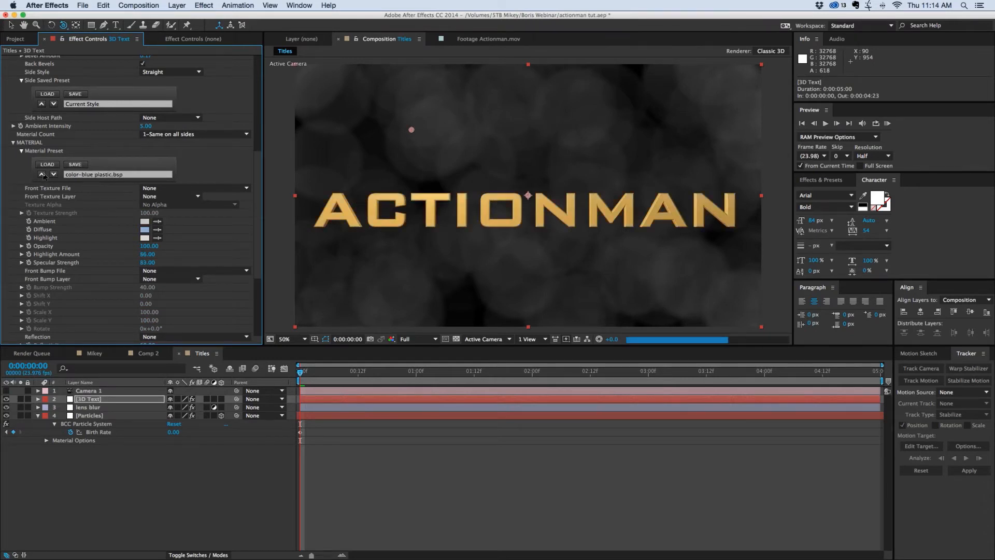
pyautogui.click(114, 176)
pyautogui.click(148, 180)
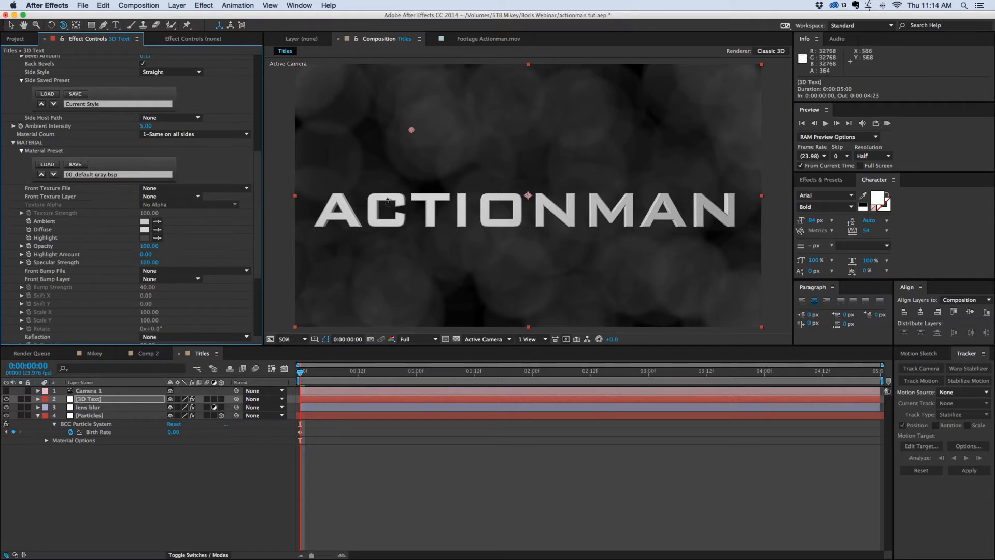
# Set the text's material count to 3-Front/Back, Bevel, Side.
pyautogui.click(160, 137)
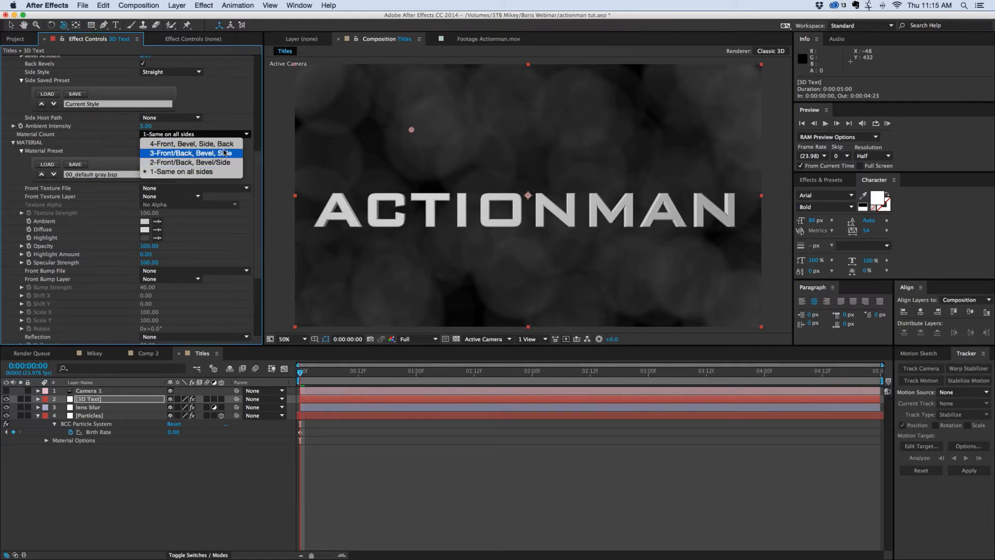
pyautogui.click(203, 156)
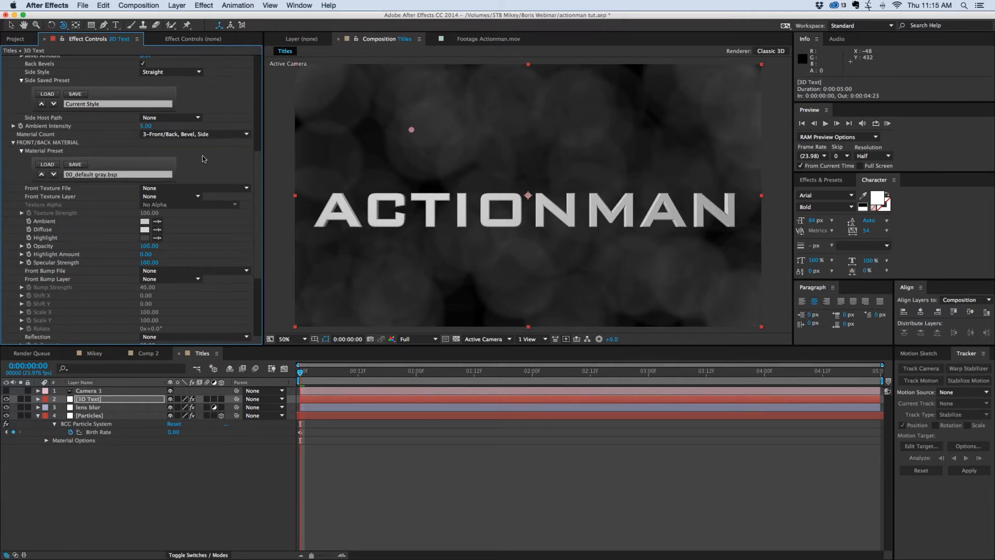
# Check the finished logo's materials in Comp 2, and go back to the text's front/back material settings in Titles.
pyautogui.click(148, 354)
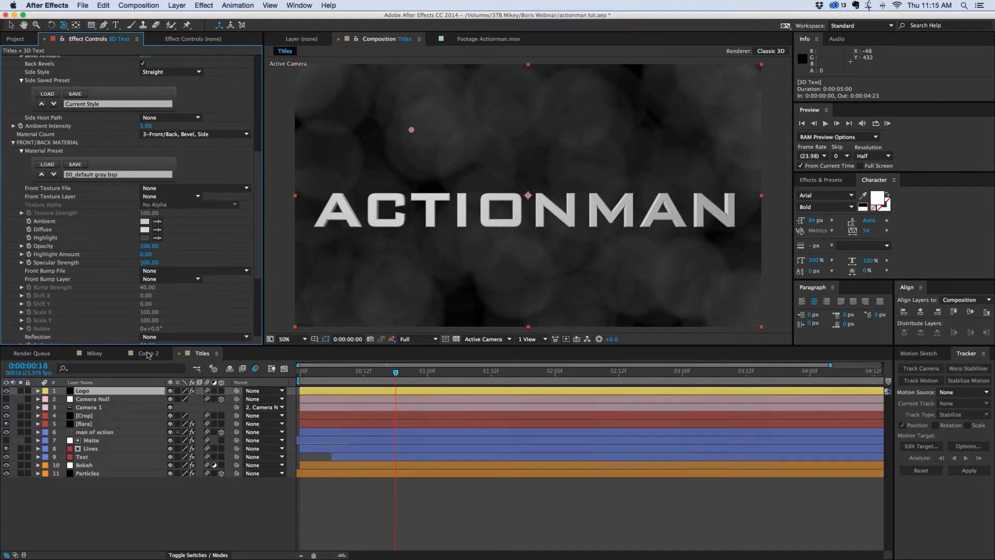
pyautogui.click(148, 354)
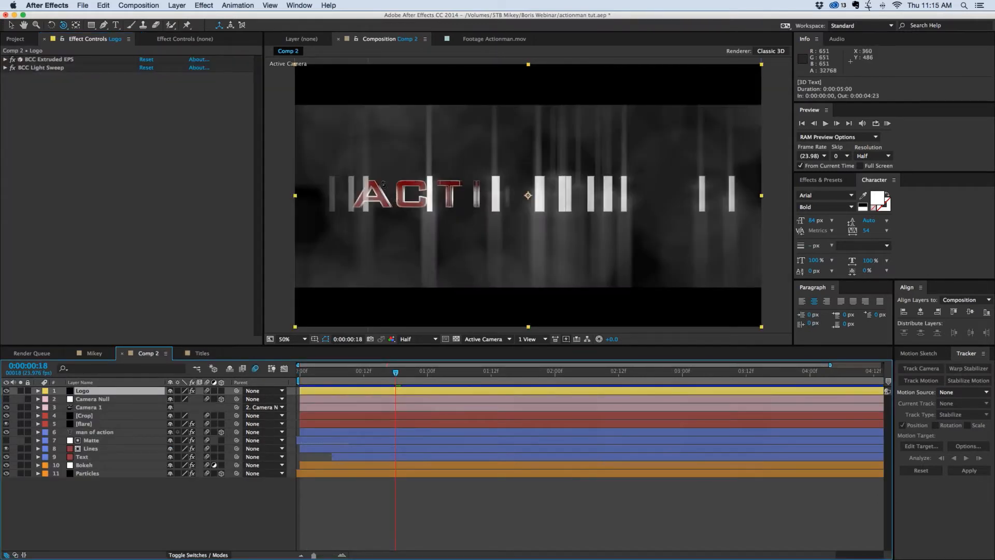
pyautogui.click(200, 353)
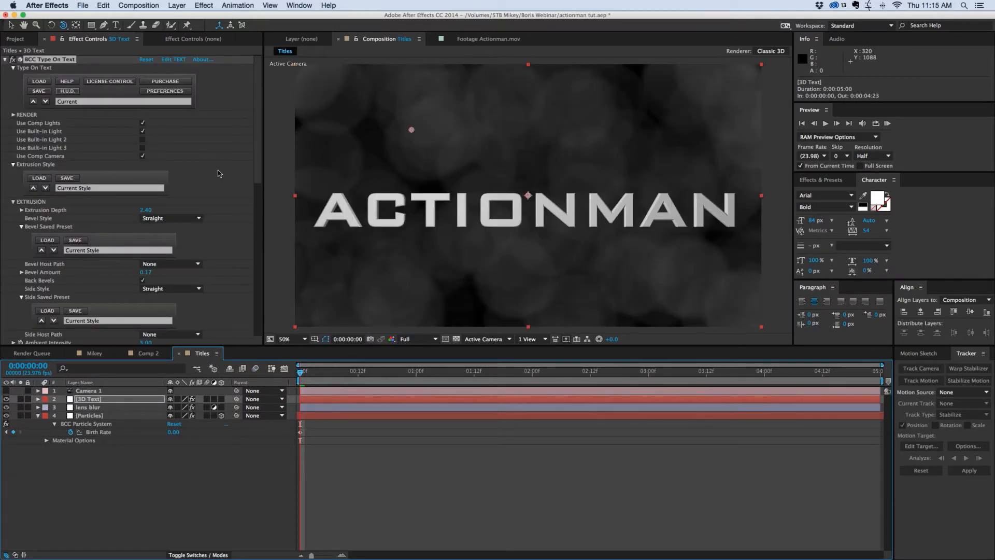
pyautogui.scroll(-3, 217, 170)
pyautogui.scroll(-4, 217, 172)
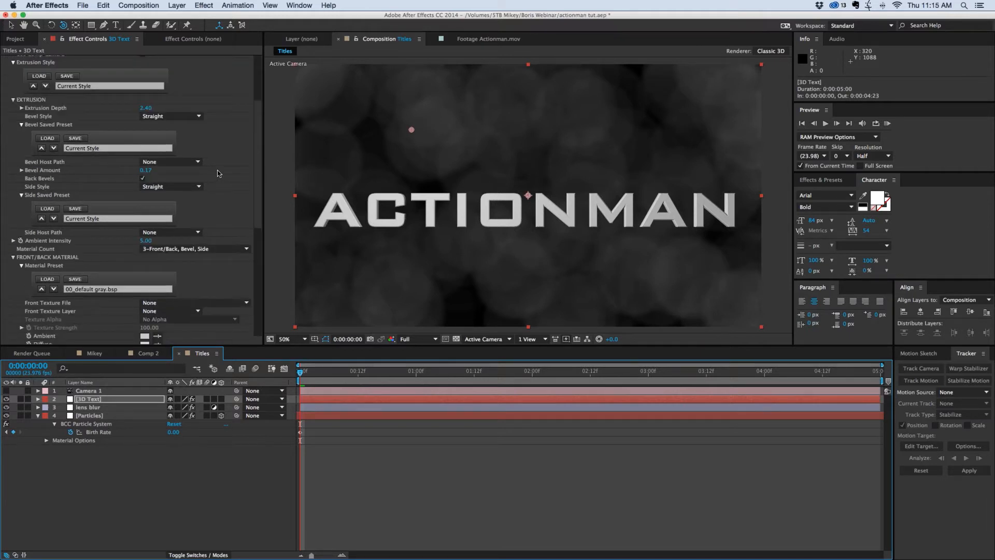
pyautogui.scroll(-4, 217, 170)
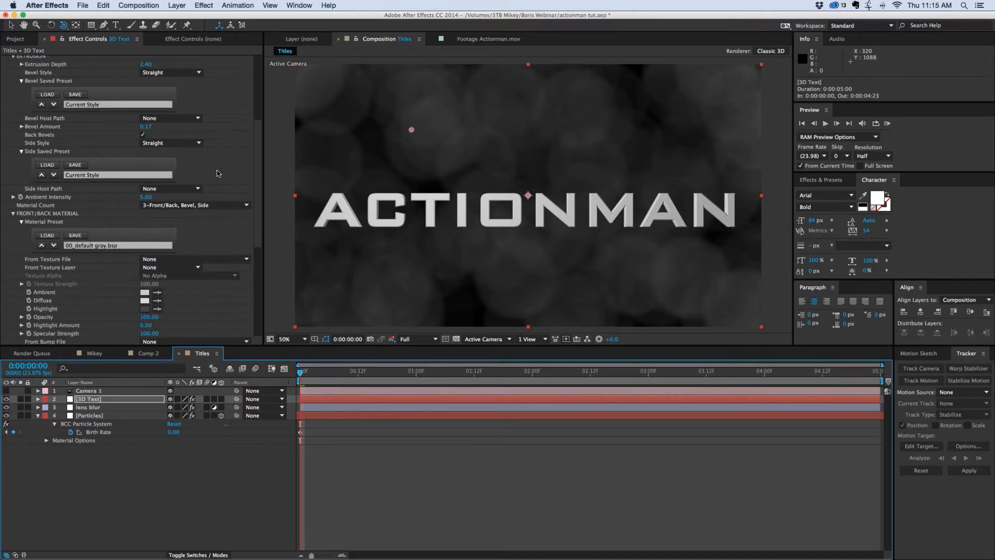
# Try the material count 1-Same on all sides on the 3D text, and return it to 3-Front/Back, Bevel, Side.
pyautogui.click(13, 206)
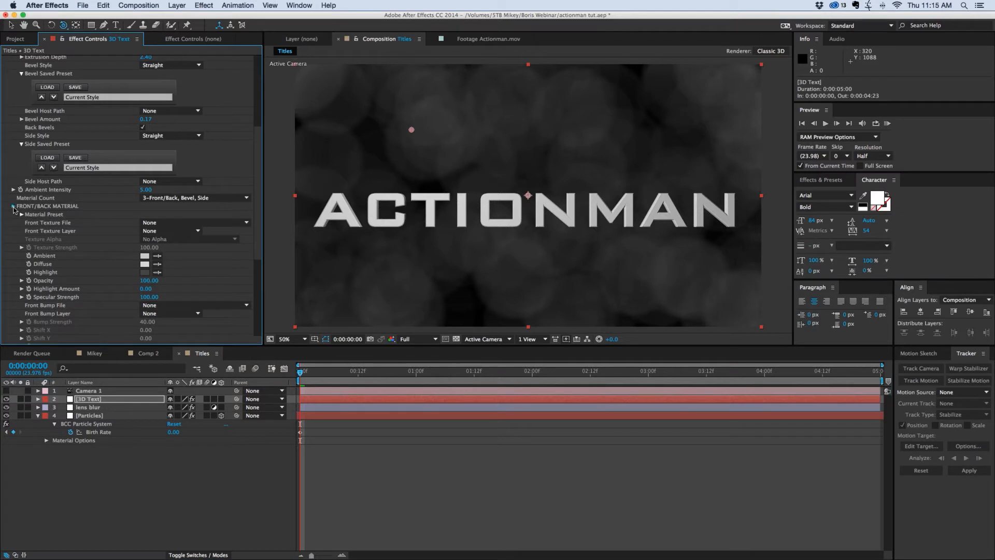
pyautogui.scroll(2, 15, 207)
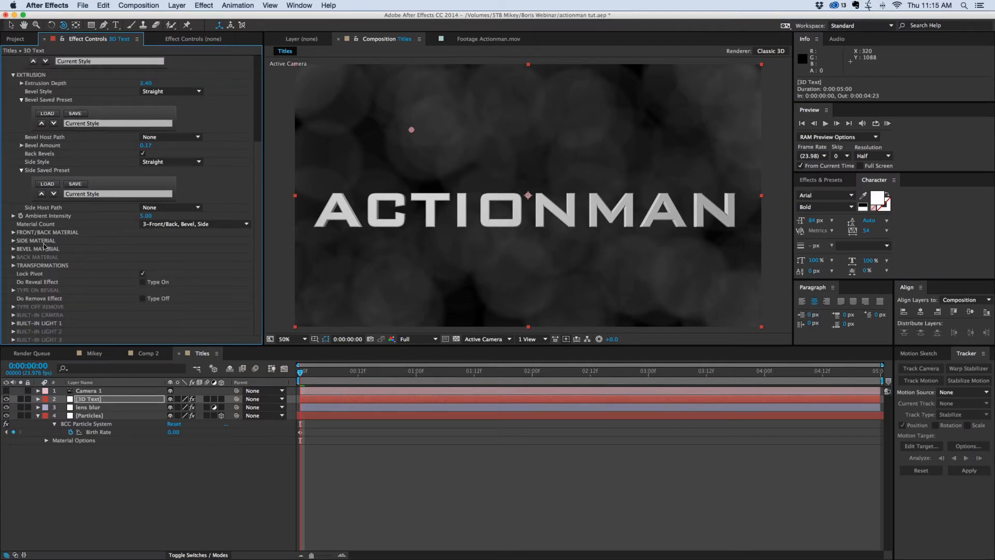
pyautogui.click(220, 225)
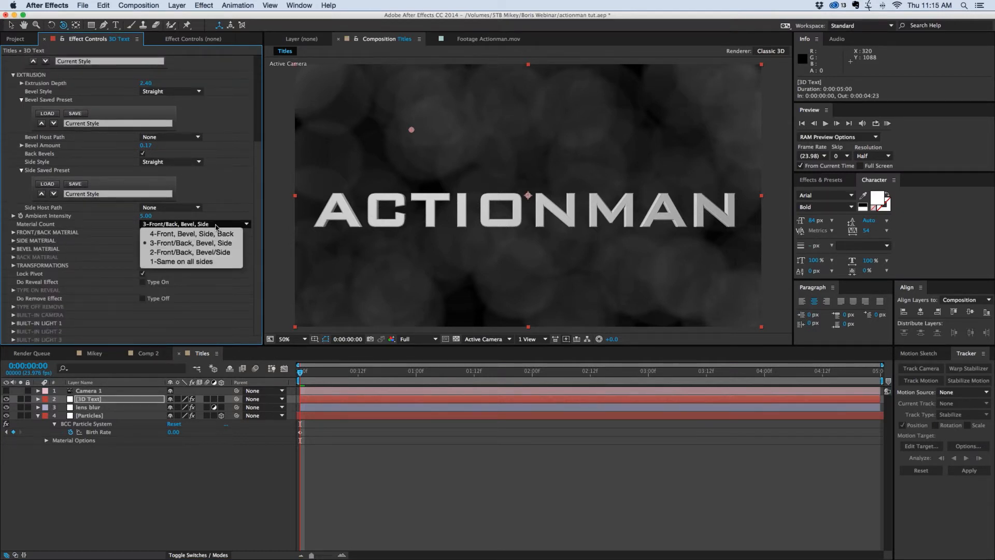
pyautogui.click(58, 242)
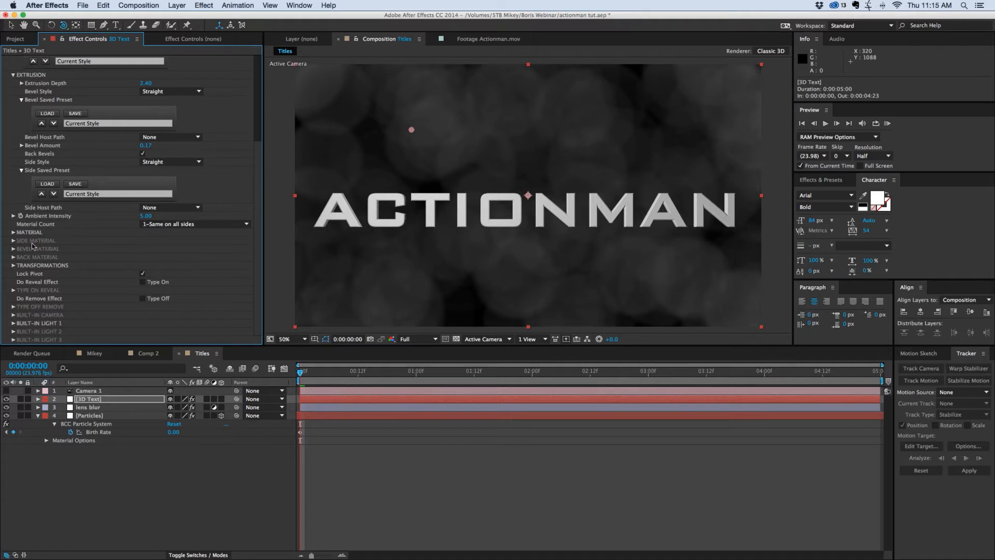
pyautogui.click(205, 225)
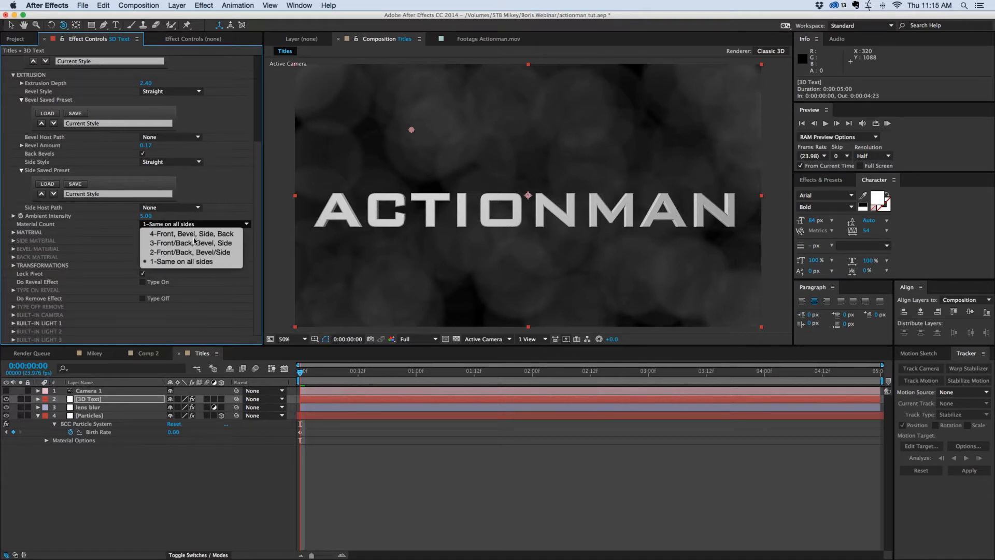
pyautogui.click(196, 247)
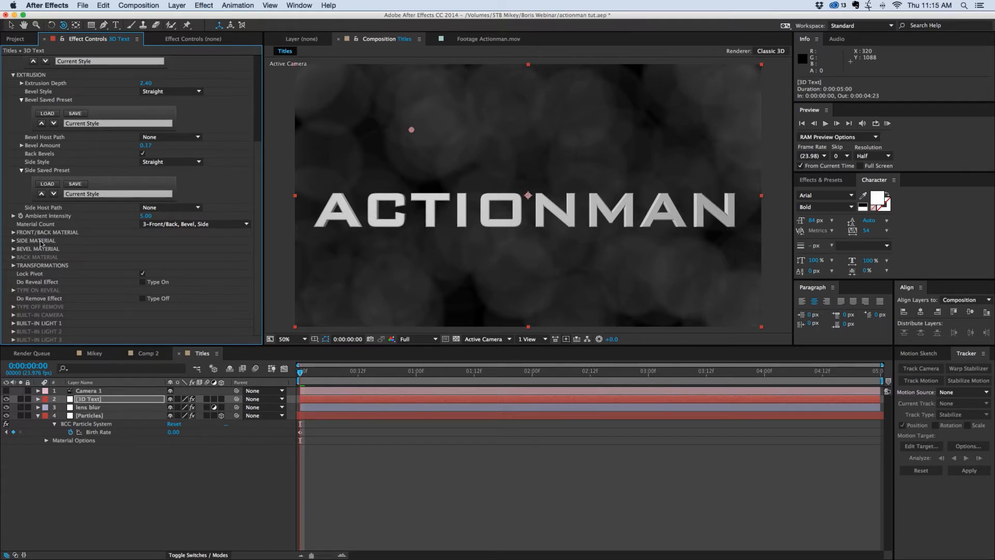
# Set the diffuse color of the text's front/back material to dark red, 300000.
pyautogui.click(14, 232)
pyautogui.scroll(-3, 89, 216)
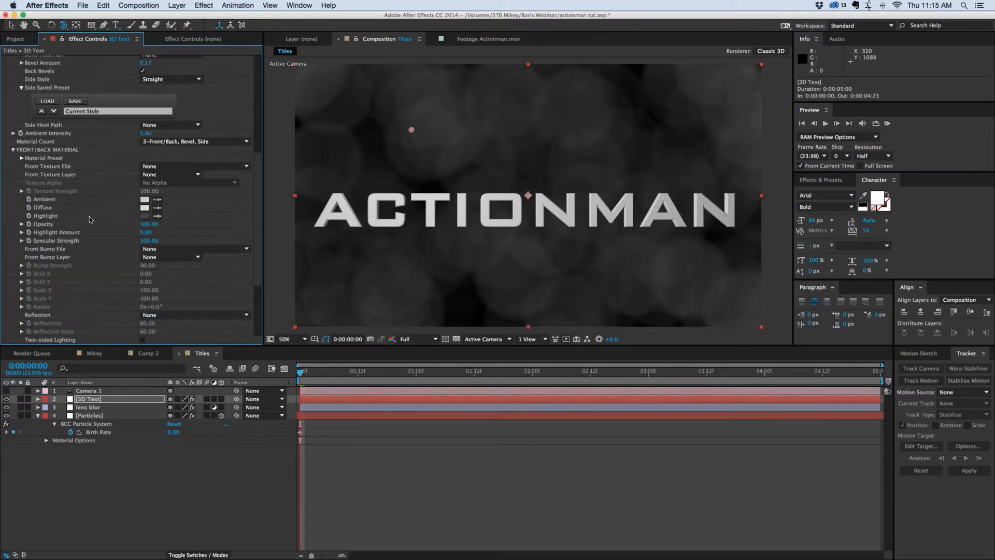
pyautogui.click(144, 207)
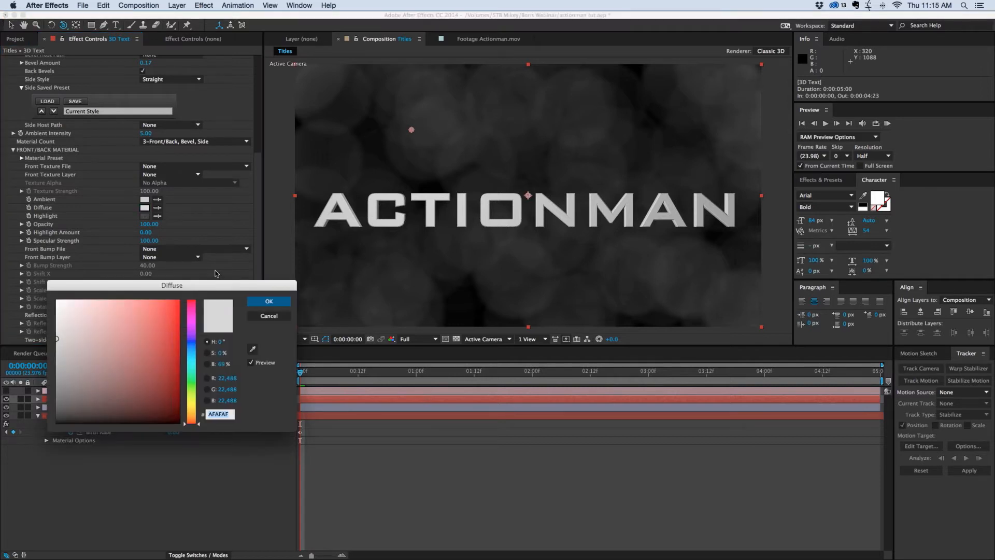
pyautogui.click(193, 363)
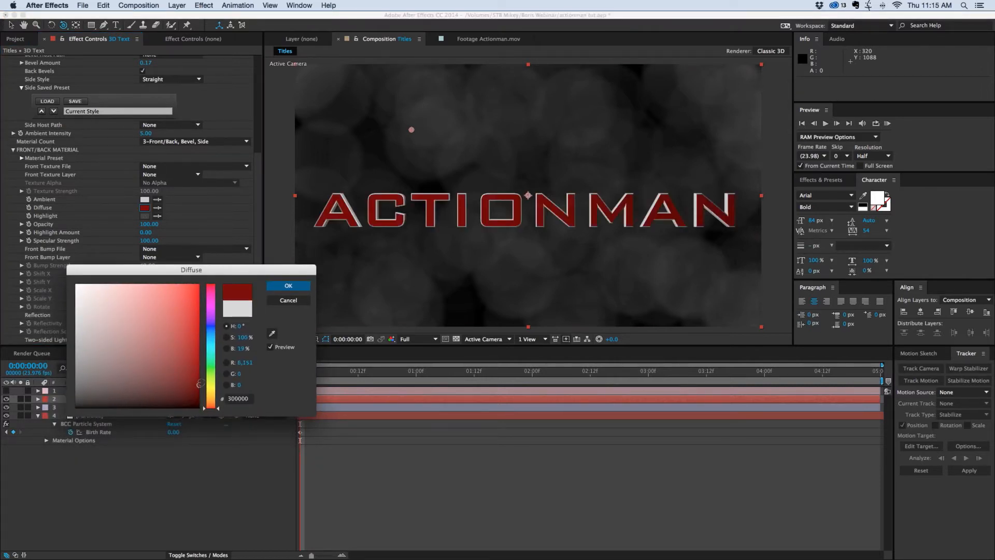
pyautogui.click(289, 286)
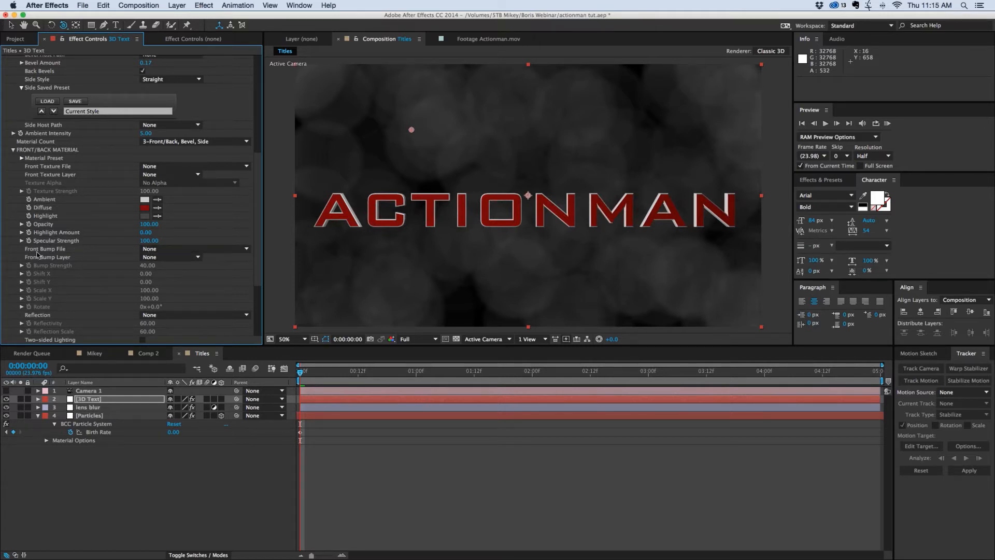
# Try stone-Cave Wall.jpg as the front bump file and inspect the texture on the letters up close.
pyautogui.click(179, 250)
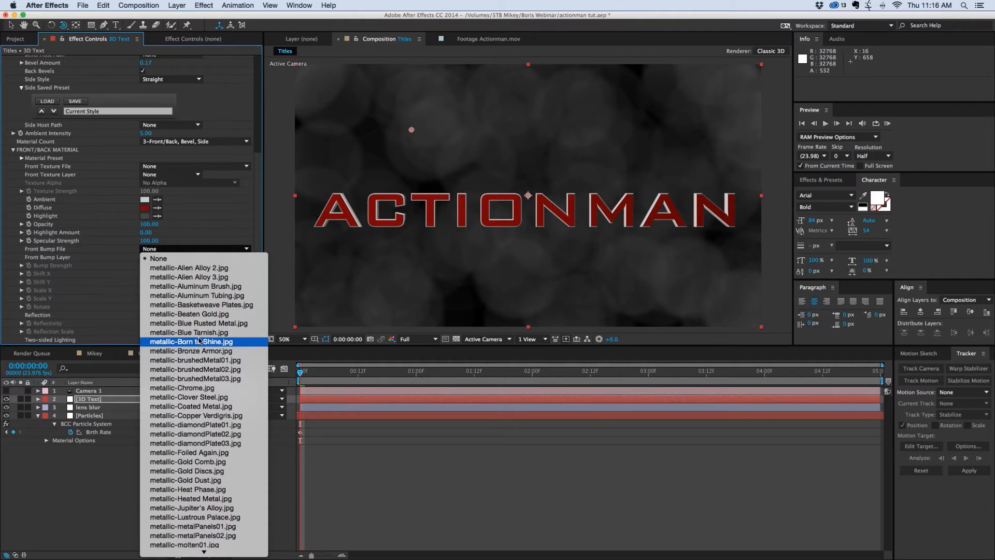
pyautogui.scroll(-10, 199, 340)
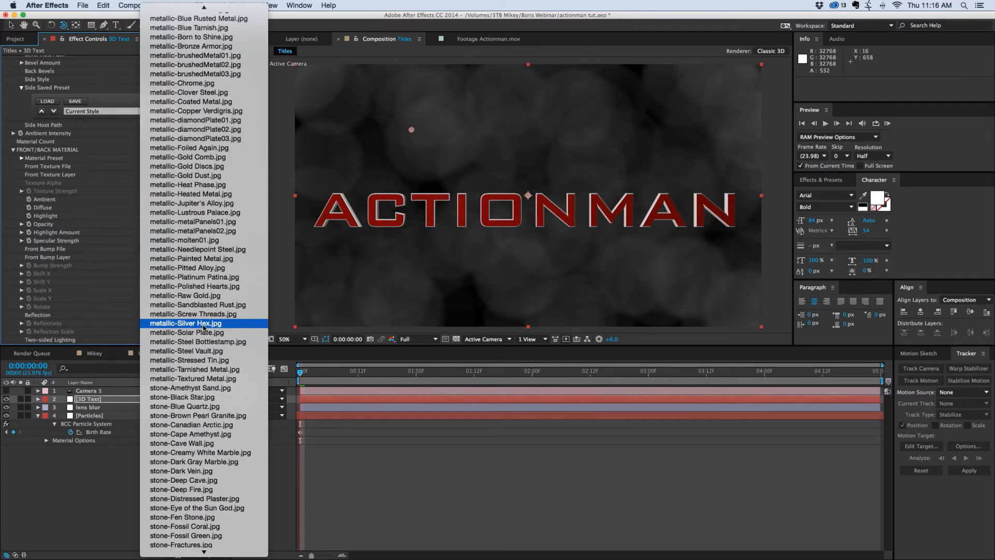
pyautogui.scroll(-8, 204, 332)
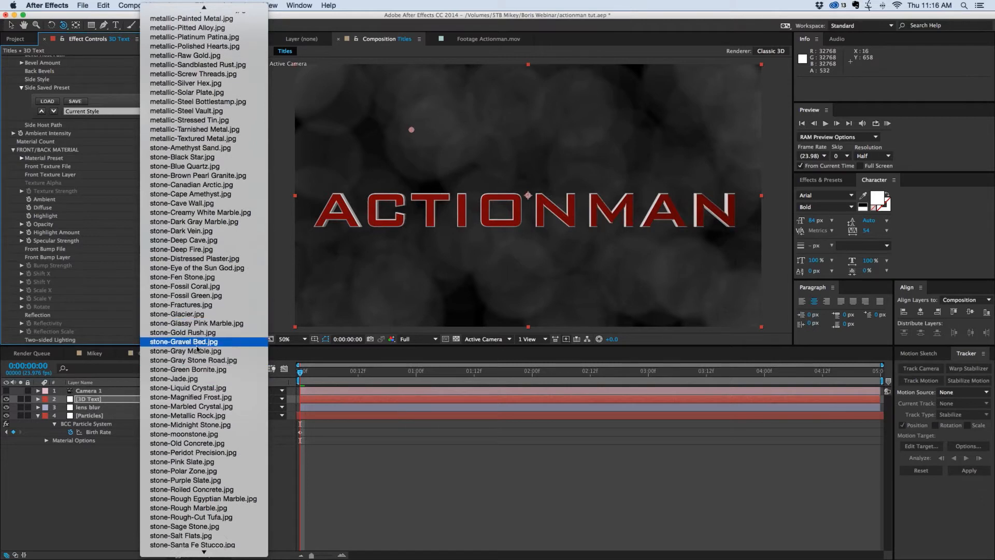
pyautogui.scroll(3, 189, 293)
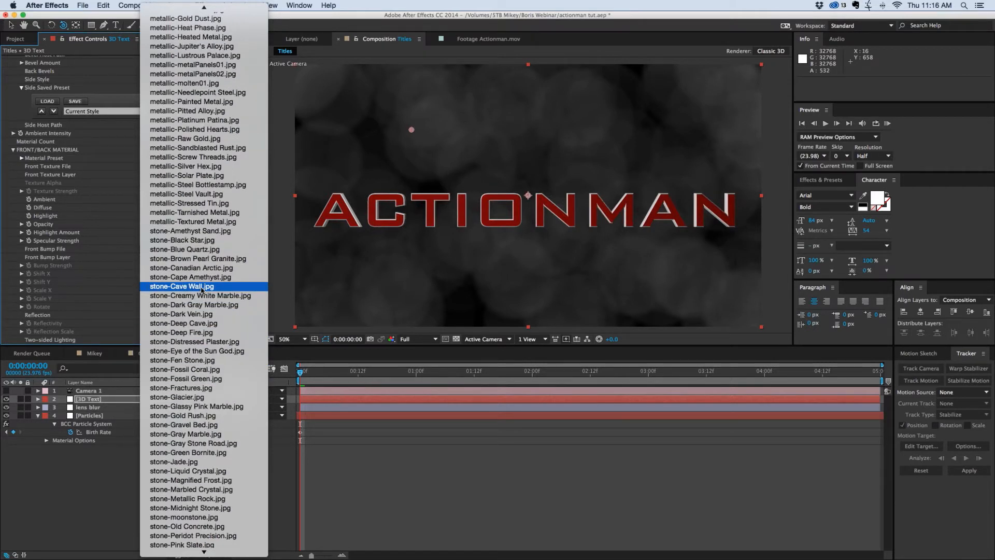
pyautogui.click(202, 287)
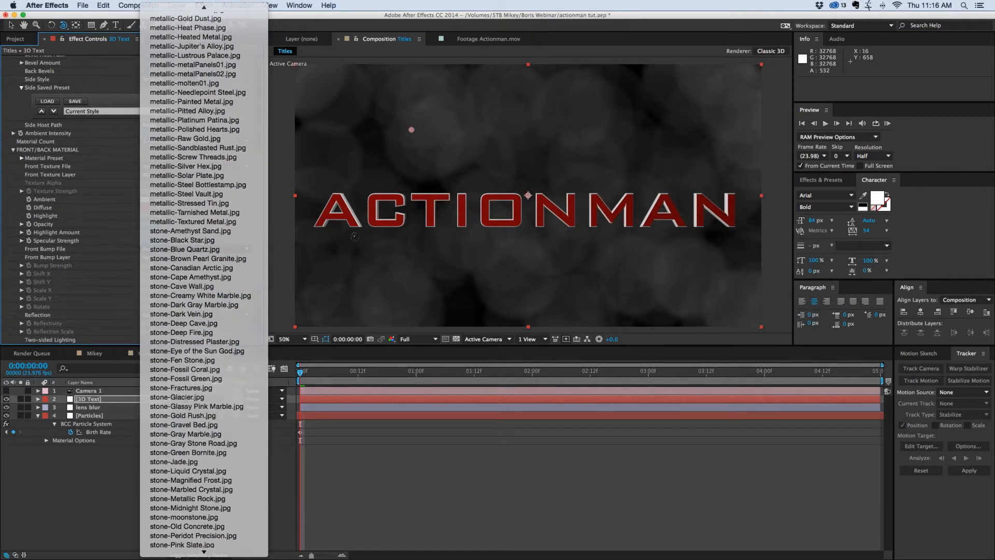
pyautogui.press('.')
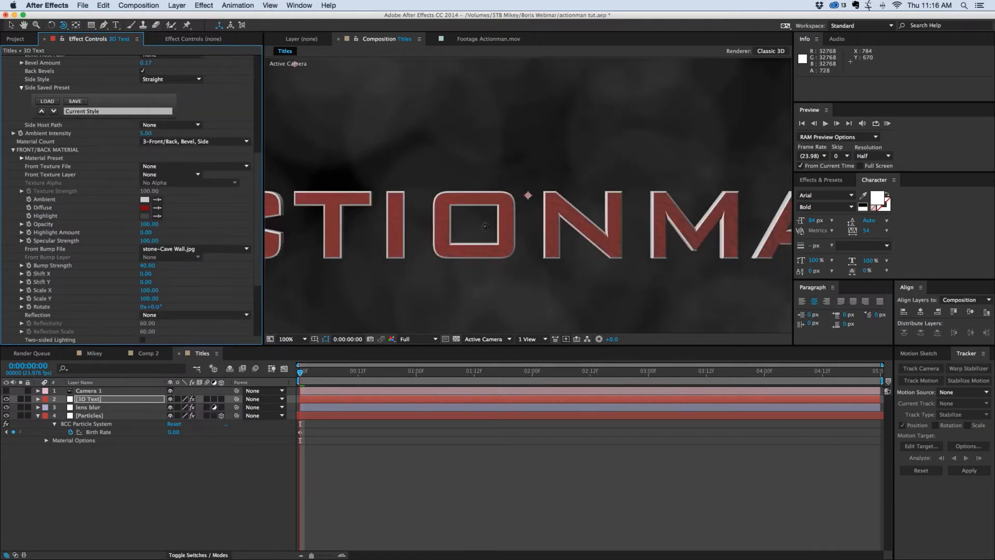
pyautogui.press(',')
# Try metallic-Basketweave Plates.jpg and metallic-Chrome.jpg as the front bump file on the enlarged text.
pyautogui.click(188, 249)
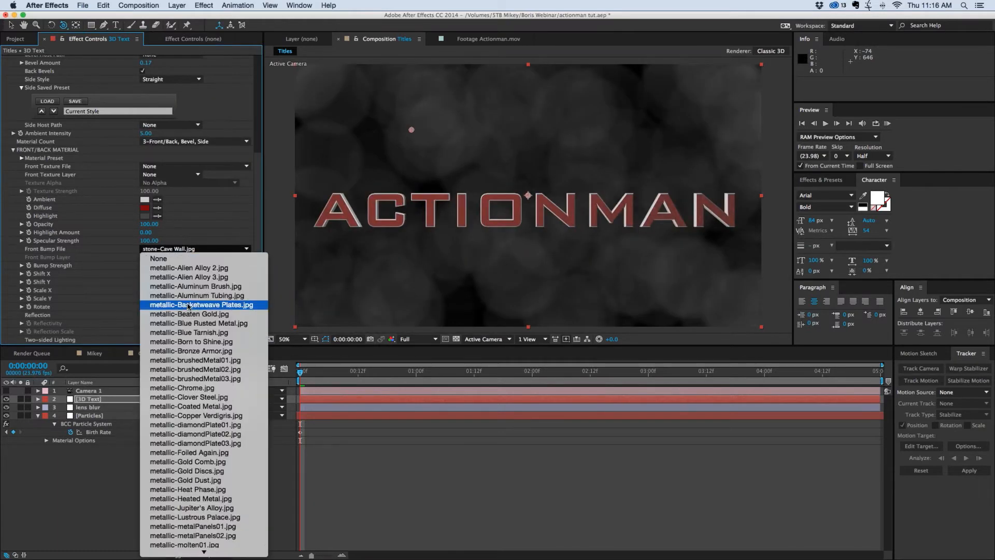
pyautogui.click(471, 240)
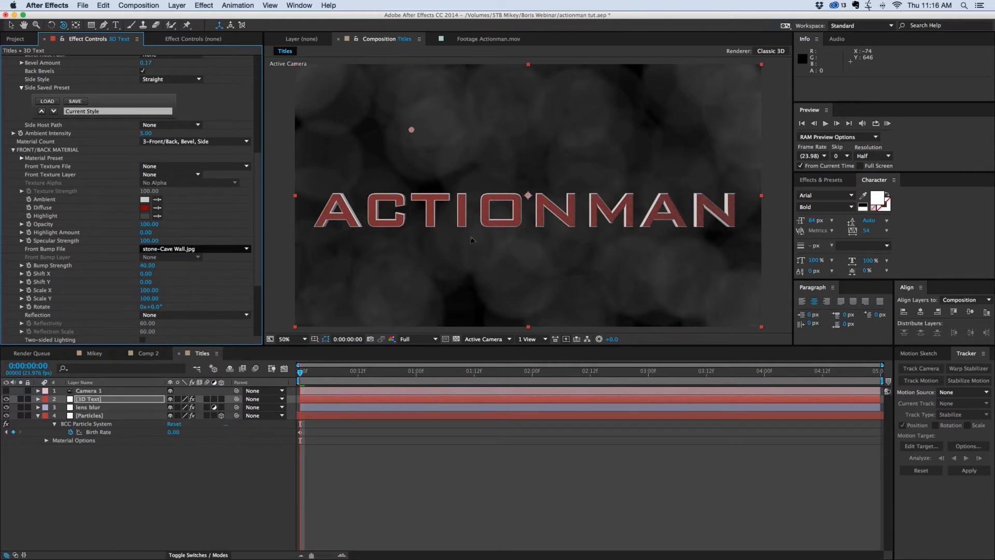
pyautogui.press('.')
pyautogui.press('.')
pyautogui.click(194, 250)
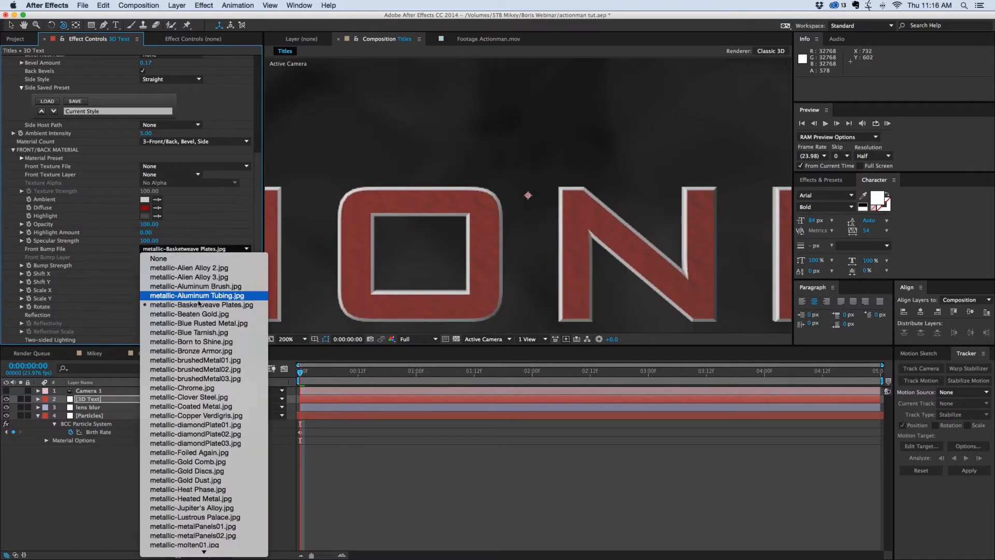
pyautogui.scroll(-3, 205, 295)
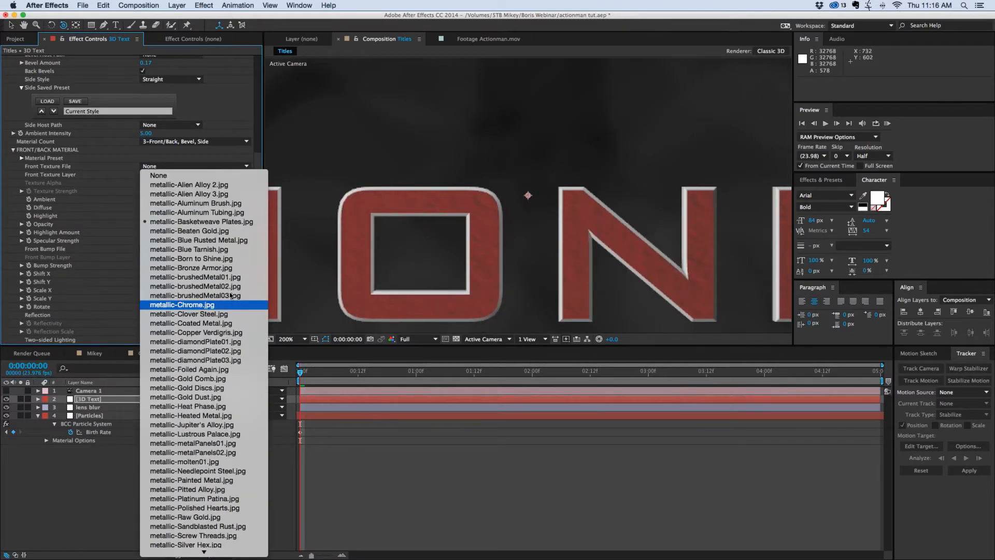
pyautogui.click(279, 281)
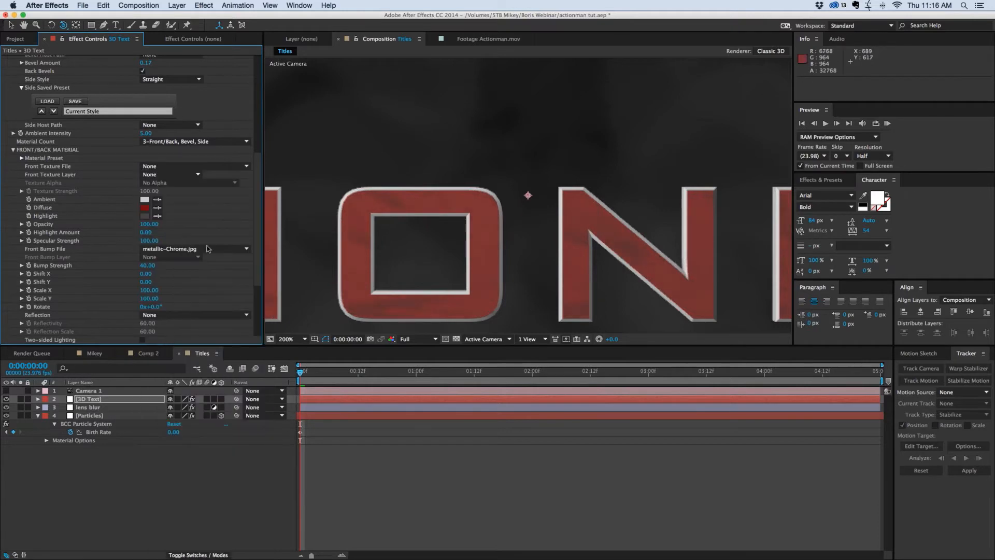
# Set the front bump file to metallic-brushedMetal02.jpg and return the composition view to 50%.
pyautogui.click(207, 250)
pyautogui.click(198, 372)
pyautogui.press(',')
pyautogui.press(',')
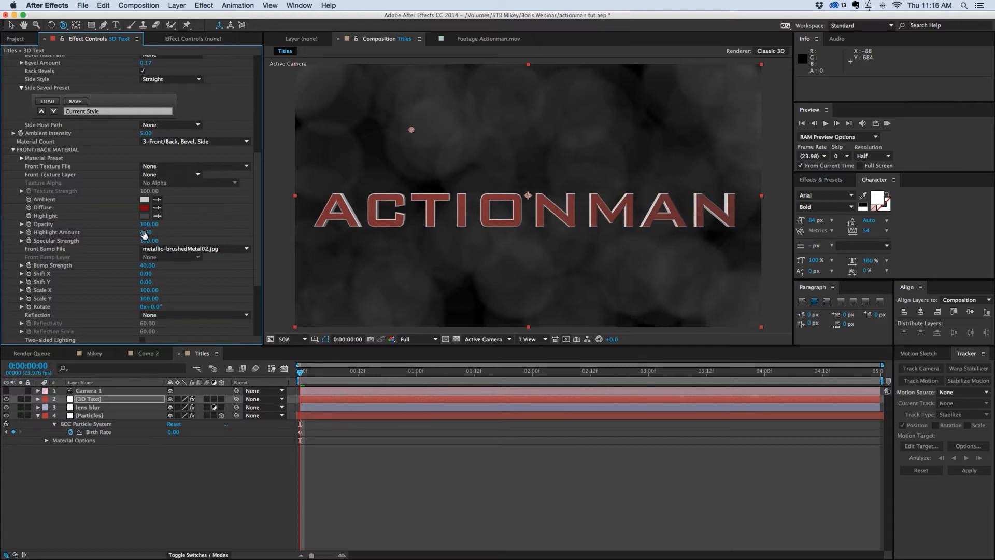
# Try different highlight amount and specular strength values on the front/back material, and undo both changes.
pyautogui.moveTo(152, 235); pyautogui.dragTo(133, 224)
pyautogui.press('super+z')
pyautogui.moveTo(148, 241); pyautogui.dragTo(207, 235)
pyautogui.press('super+z')
# Reduce the front/back material's bump strength to 0 and darken its diffuse red to 260000.
pyautogui.moveTo(148, 266); pyautogui.dragTo(117, 266)
pyautogui.click(145, 210)
pyautogui.moveTo(197, 385); pyautogui.dragTo(198, 389)
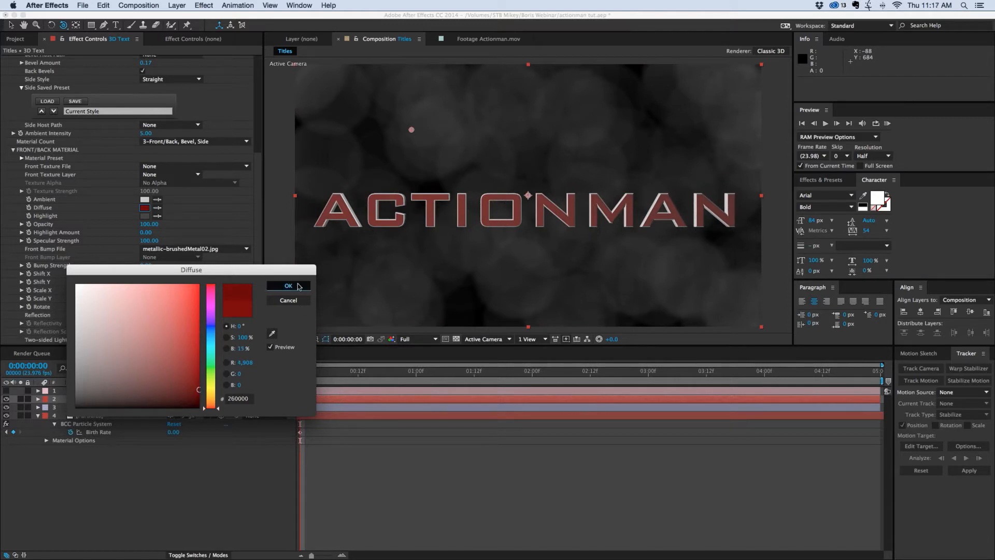
pyautogui.click(299, 287)
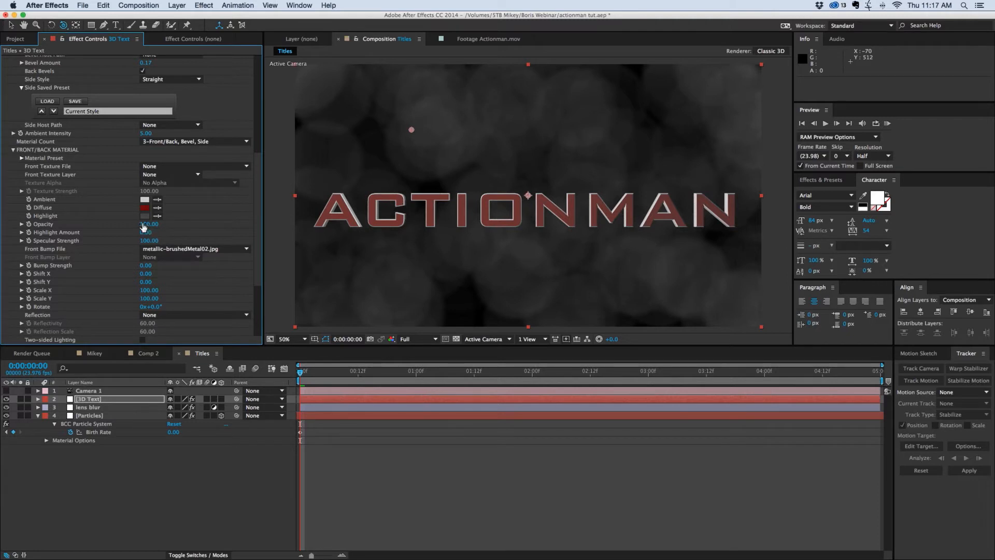
# Save the front/back material as the preset Actionman red and collapse its settings.
pyautogui.click(21, 158)
pyautogui.click(81, 173)
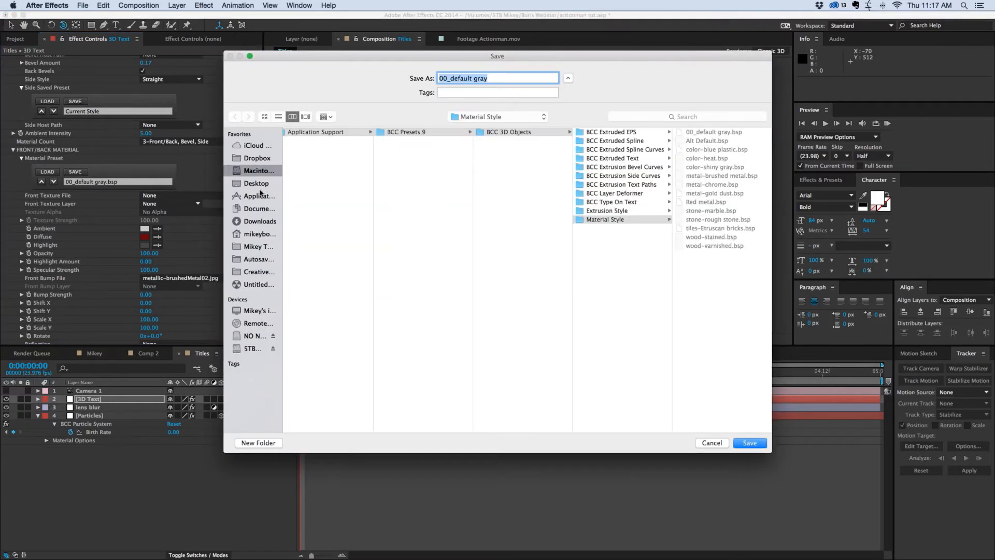
pyautogui.press('Return')
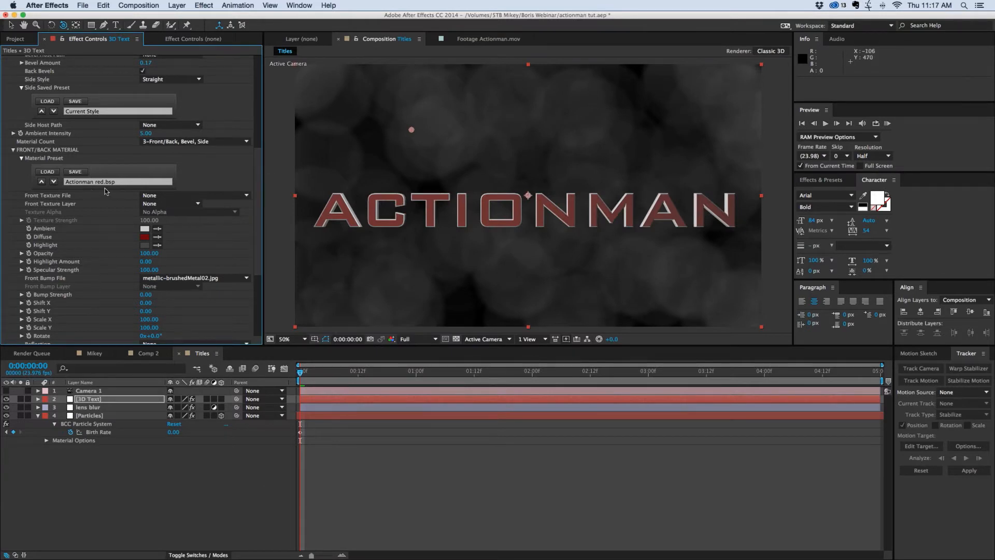
pyautogui.click(21, 159)
pyautogui.click(13, 150)
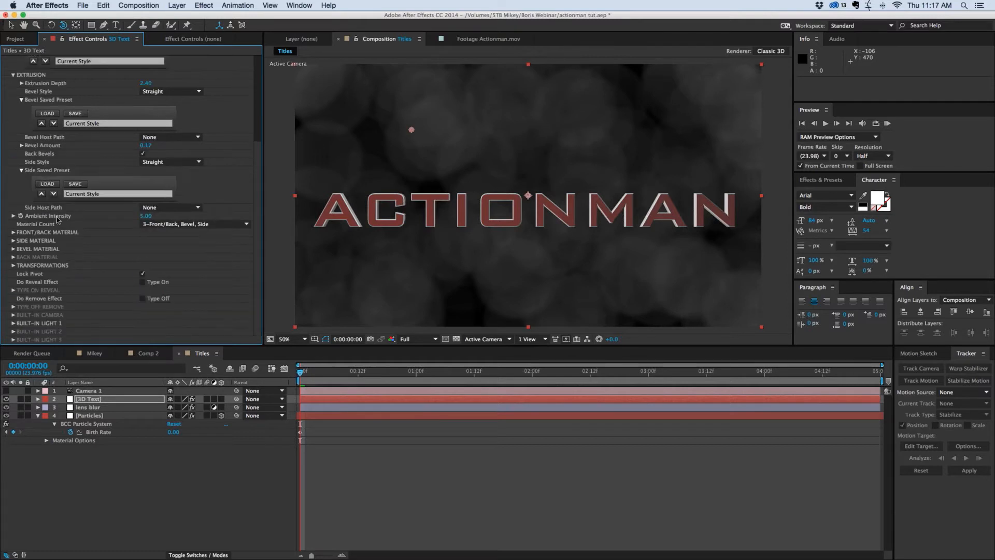
# Apply the Actionman red.bsp preset to the text's side material and collapse its settings.
pyautogui.click(13, 240)
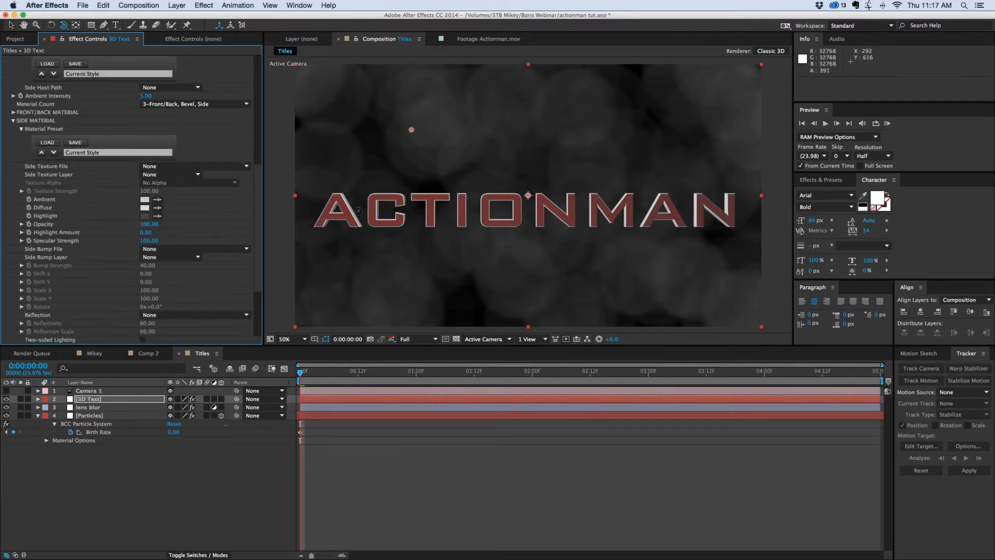
pyautogui.click(94, 152)
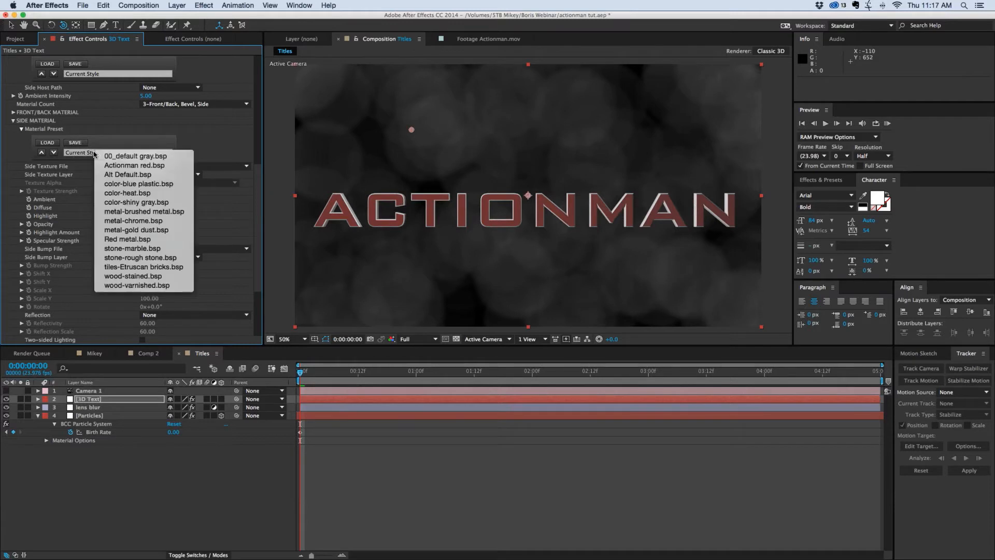
pyautogui.click(146, 166)
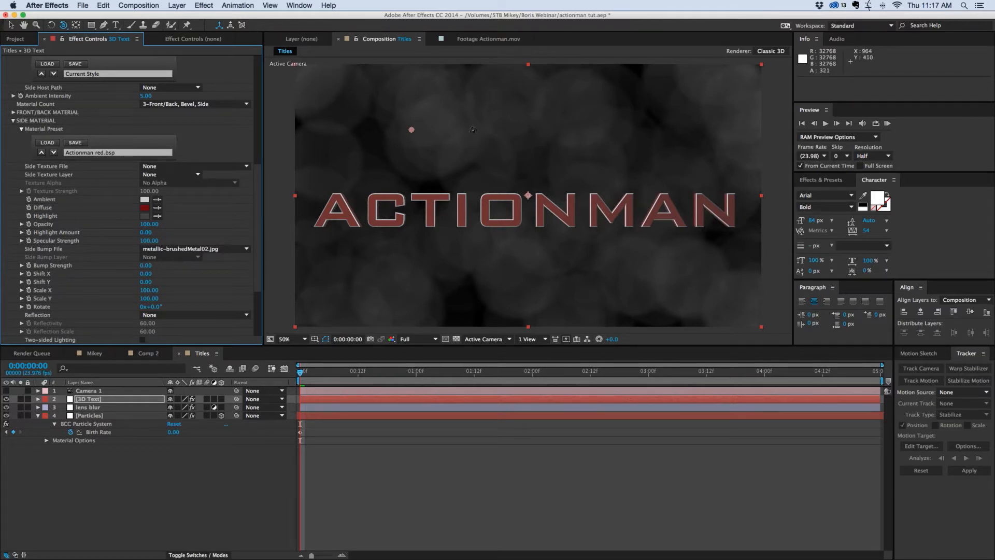
pyautogui.click(14, 121)
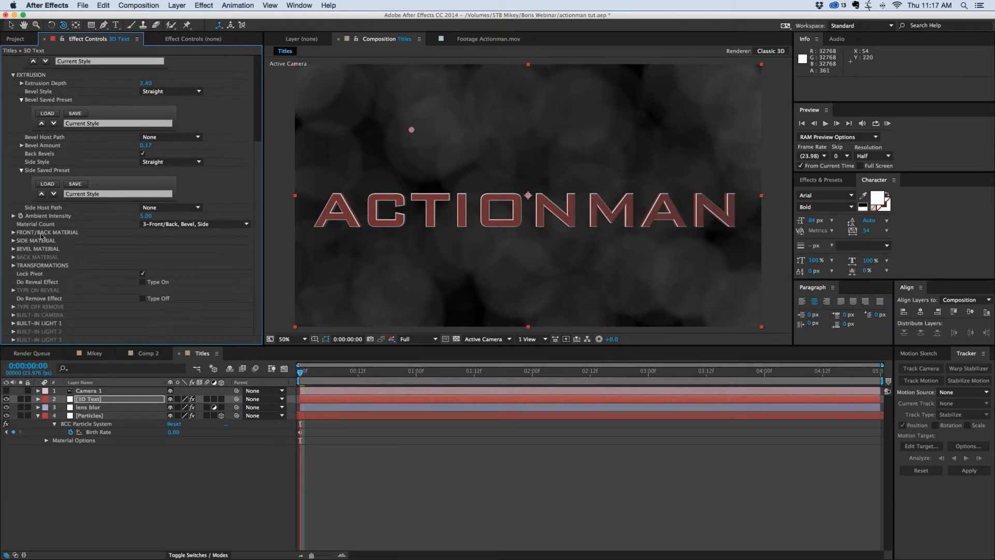
# Apply the metal-chrome.bsp preset to the bevel material and raise its highlight amount and specular strength to 100.
pyautogui.click(13, 250)
pyautogui.scroll(-5, 101, 208)
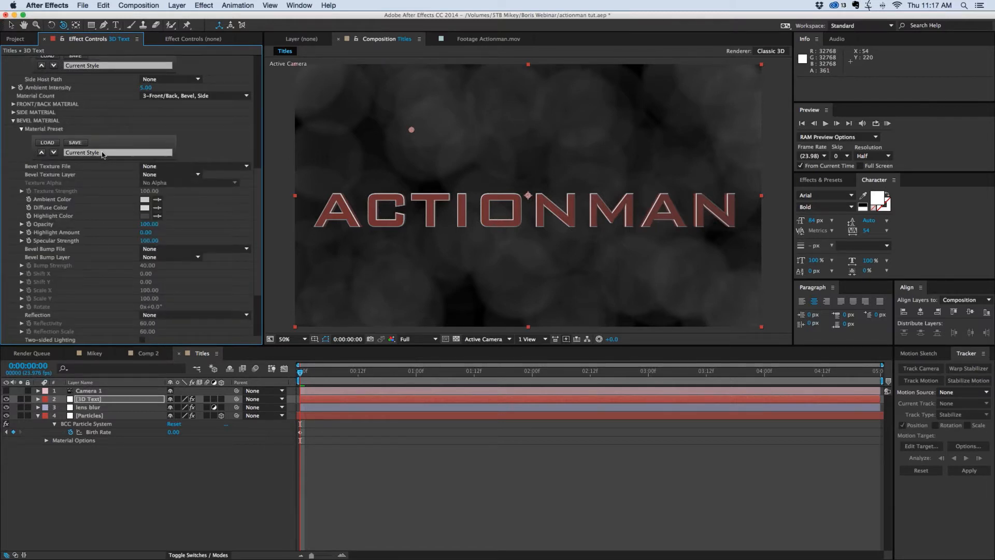
pyautogui.click(103, 153)
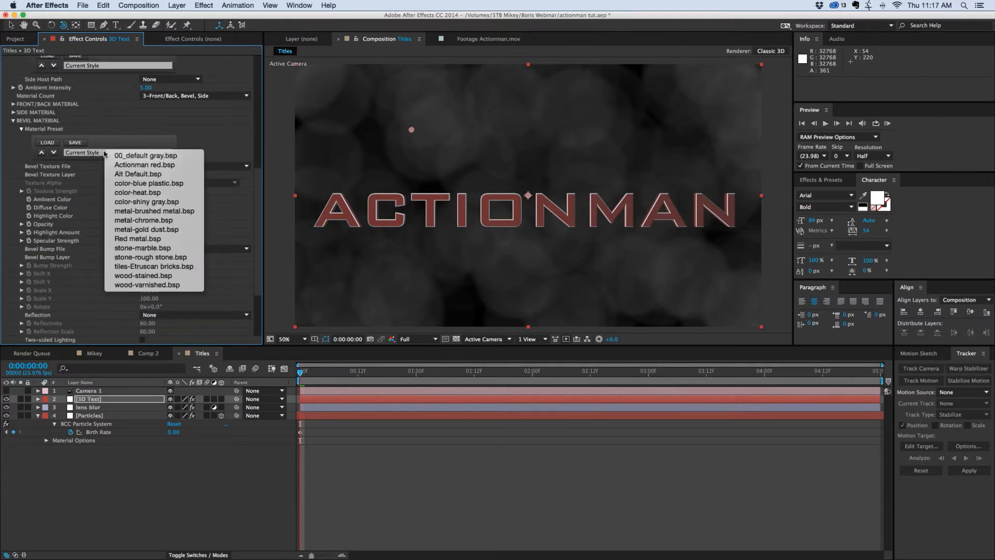
pyautogui.click(165, 221)
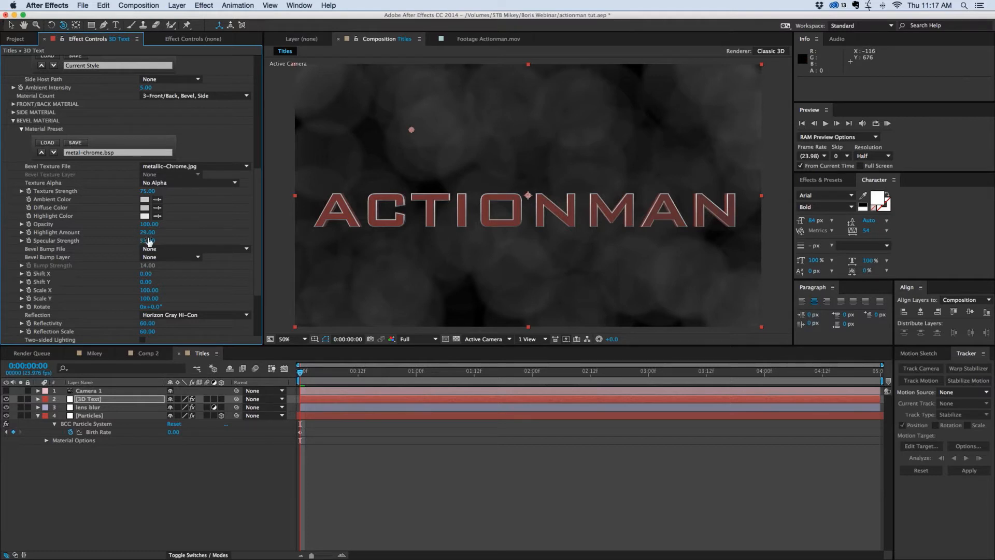
pyautogui.moveTo(148, 232); pyautogui.dragTo(224, 233)
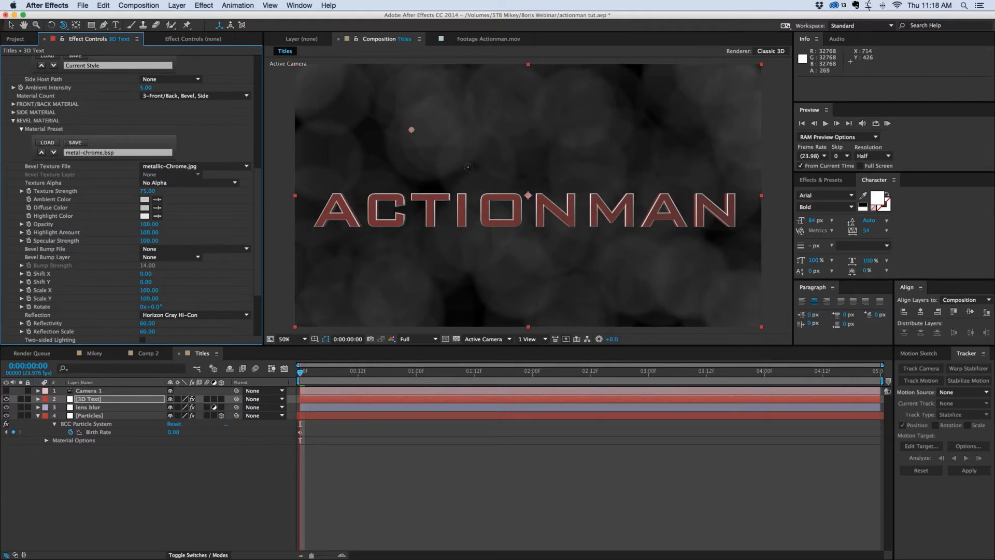
# Collapse the bevel material settings, then scale the 3D text to a Master Scale of 85 and raise its position to 960, 495.
pyautogui.click(14, 122)
pyautogui.scroll(3, 44, 128)
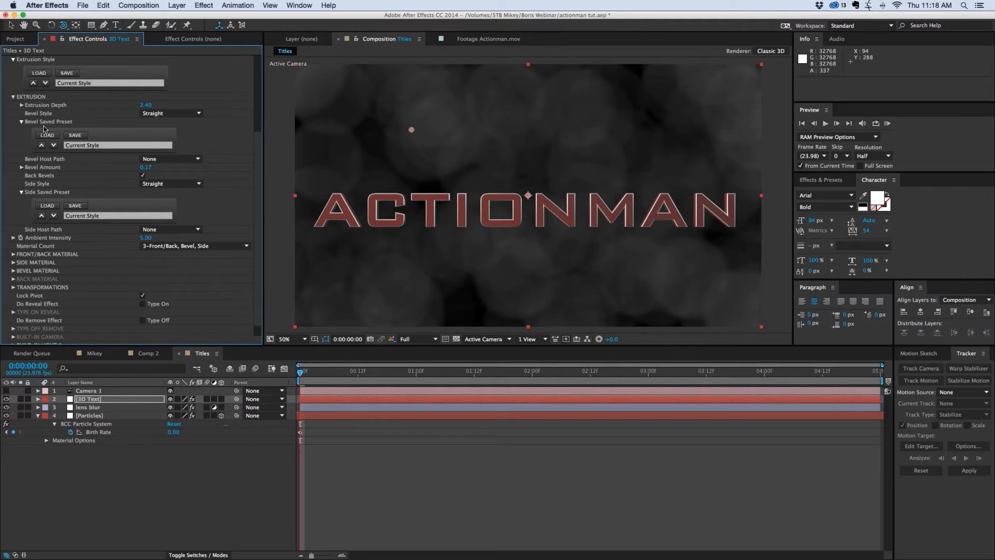
pyautogui.scroll(2, 45, 129)
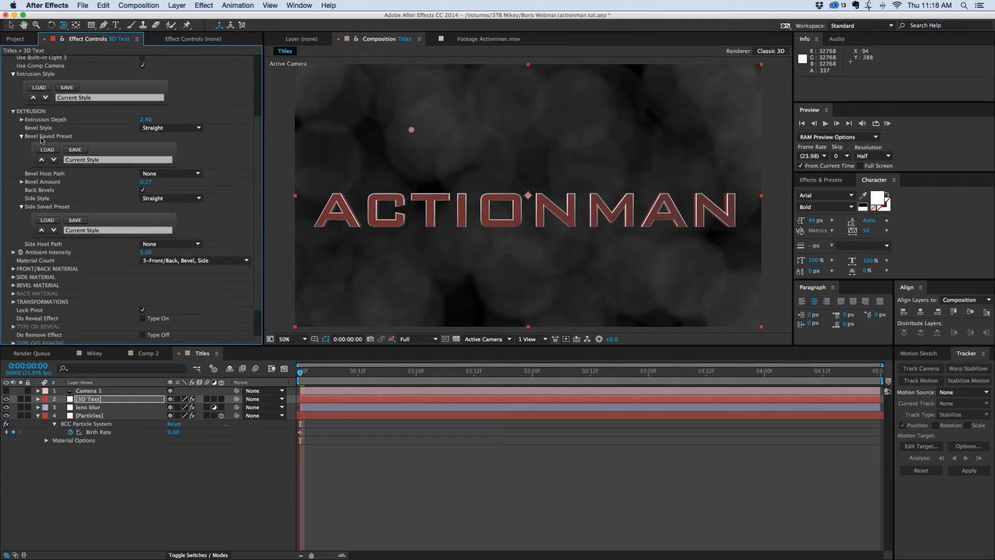
pyautogui.scroll(-5, 42, 139)
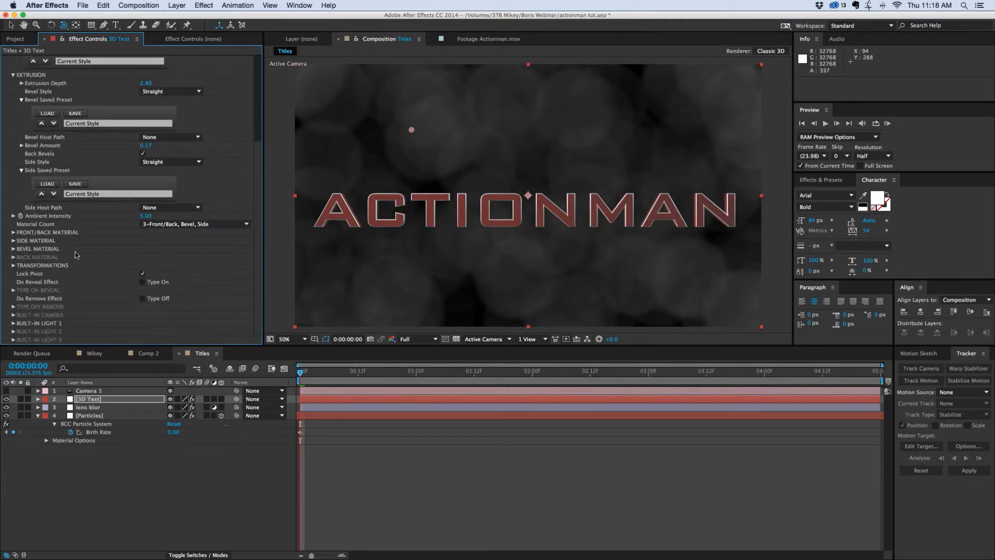
pyautogui.click(13, 265)
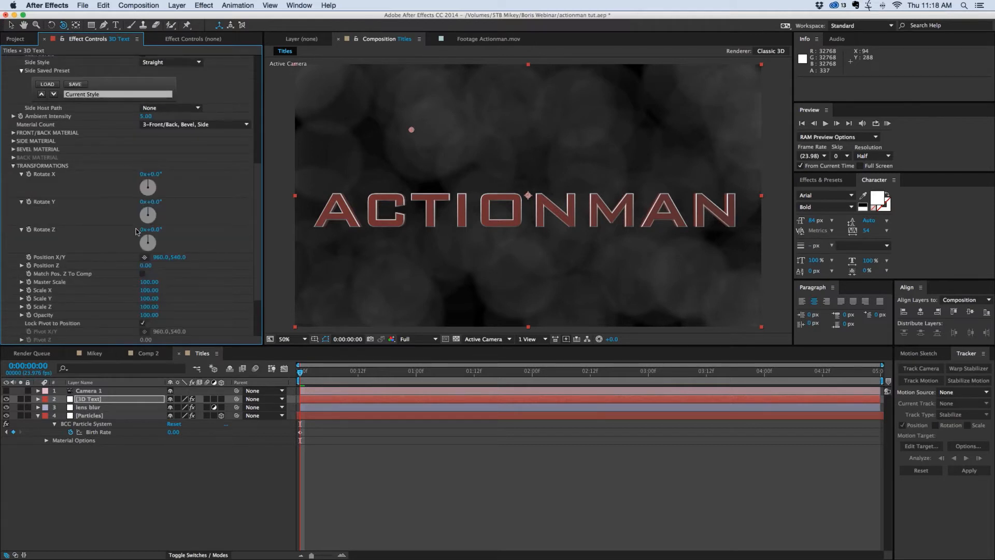
pyautogui.moveTo(148, 289); pyautogui.dragTo(154, 257)
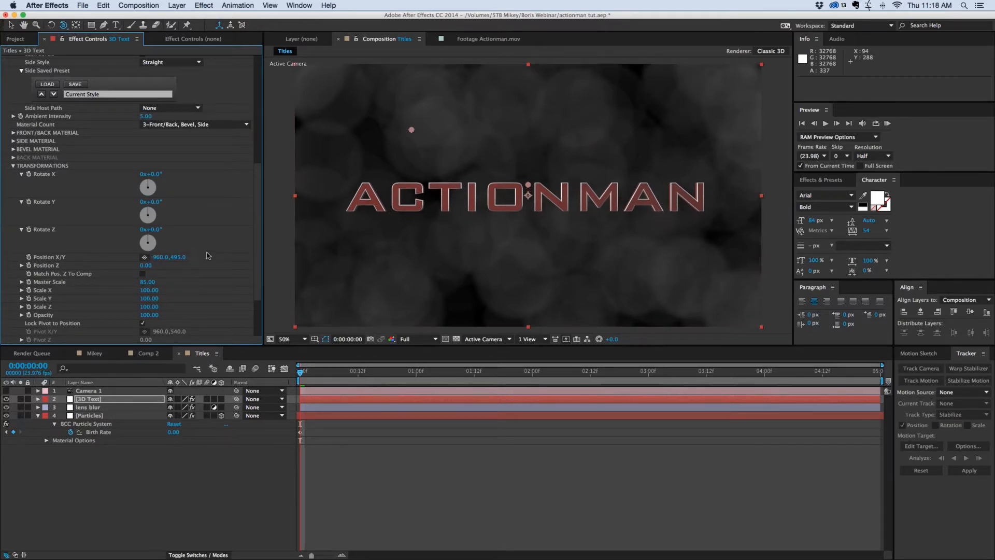
pyautogui.click(14, 166)
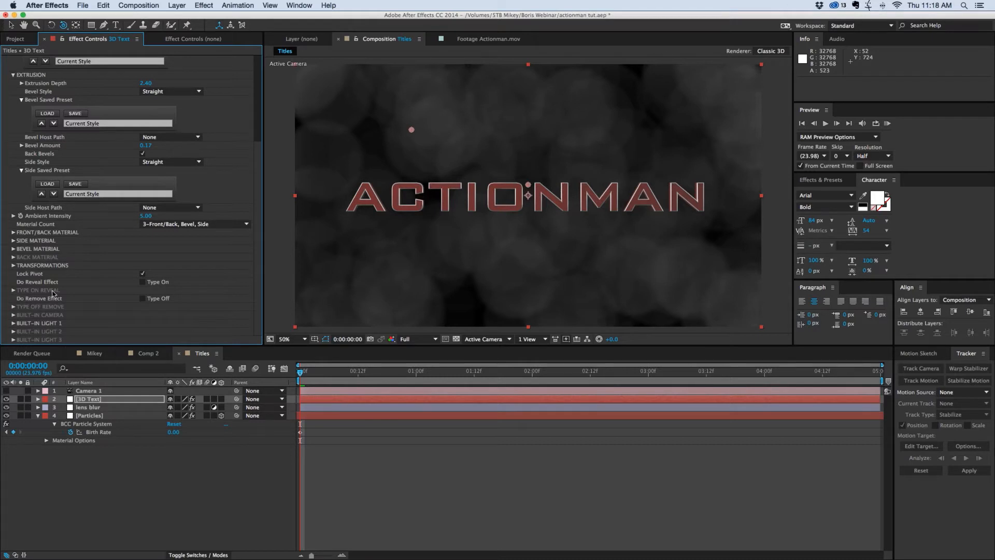
# Enable the text's Type On reveal and set its rotation to -38° on X and 90° on Y.
pyautogui.click(142, 282)
pyautogui.click(14, 290)
pyautogui.scroll(-3, 121, 248)
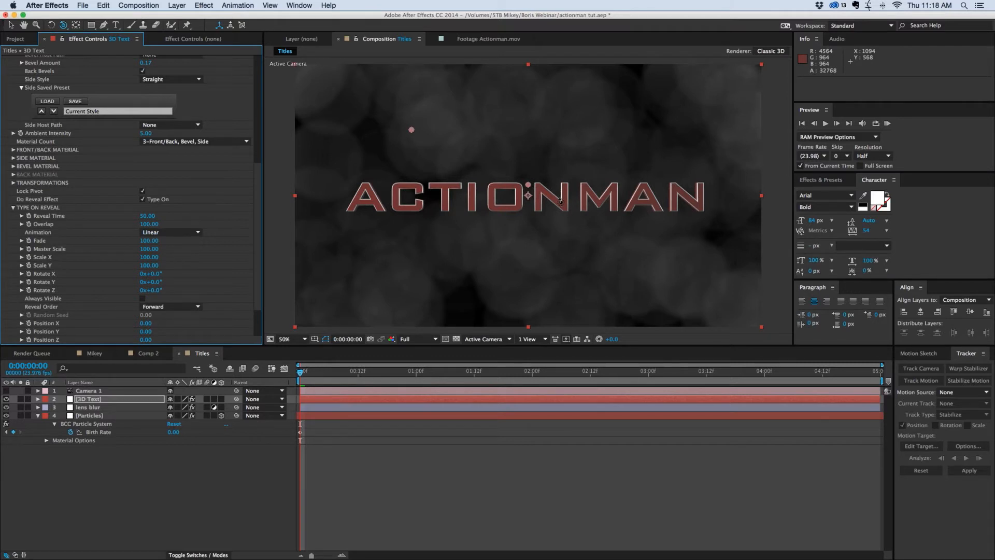
pyautogui.scroll(-1, 192, 233)
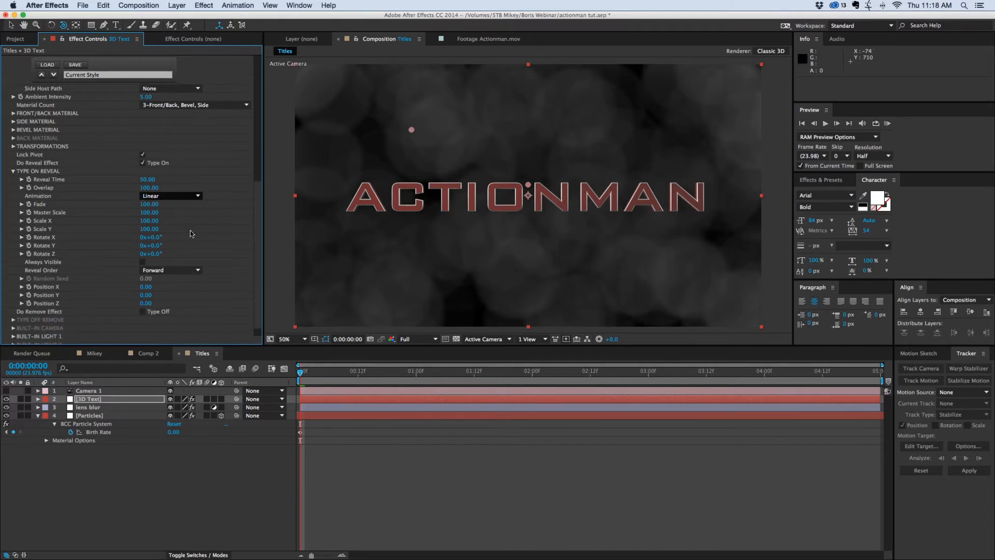
pyautogui.scroll(-1, 191, 230)
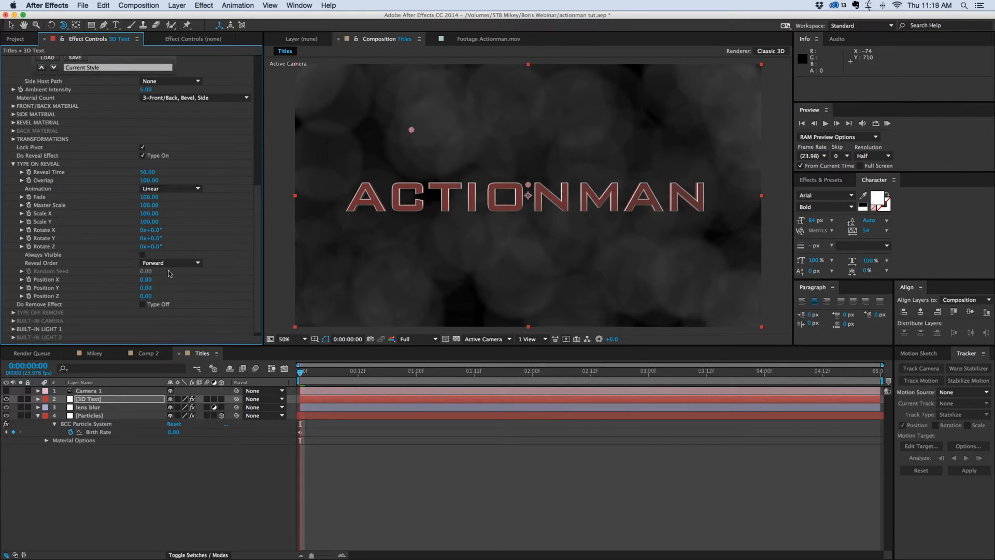
pyautogui.moveTo(161, 242); pyautogui.dragTo(201, 242)
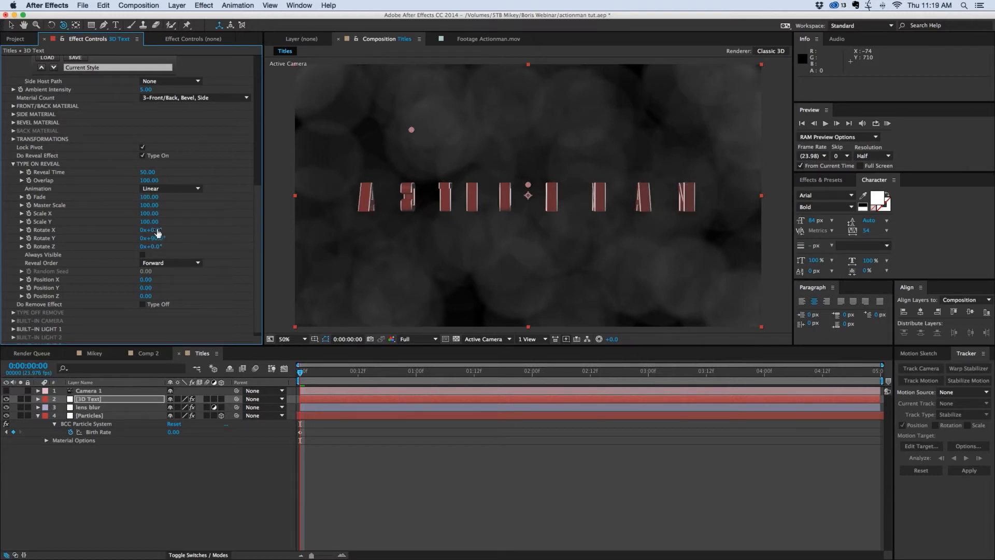
pyautogui.moveTo(155, 229); pyautogui.dragTo(137, 227)
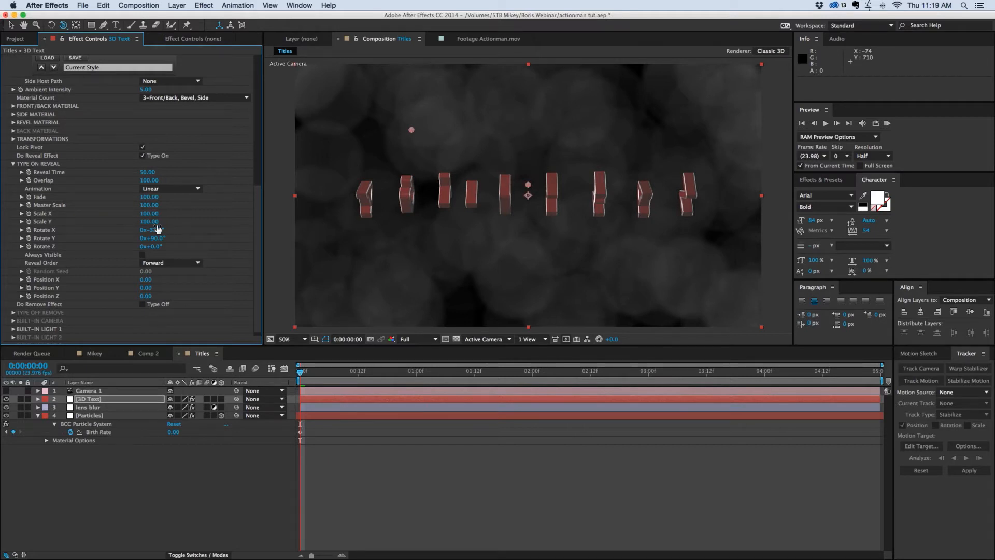
# Set the Type On reveal's fade to 0 and preview the letter animation.
pyautogui.click(149, 197)
pyautogui.write('0')
pyautogui.press('Return')
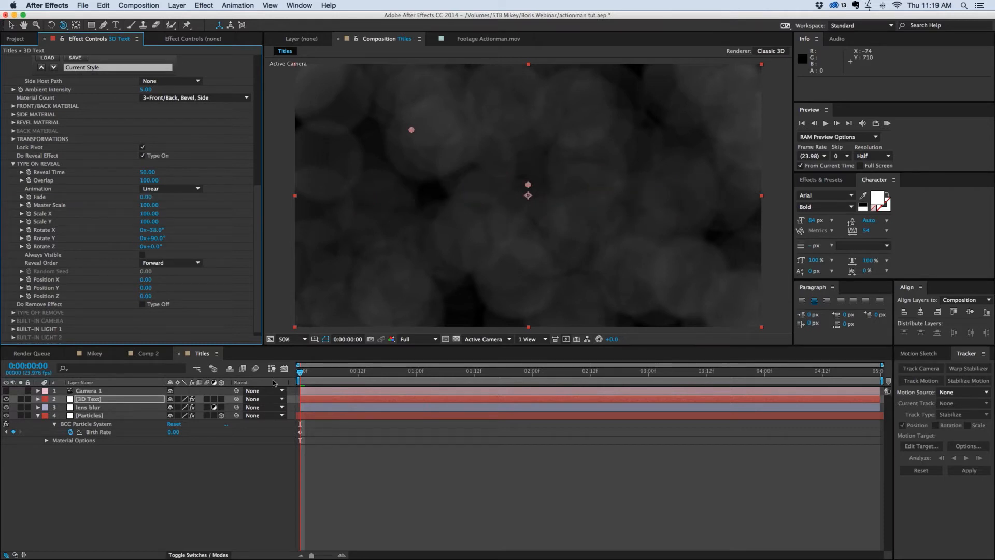
pyautogui.press('space')
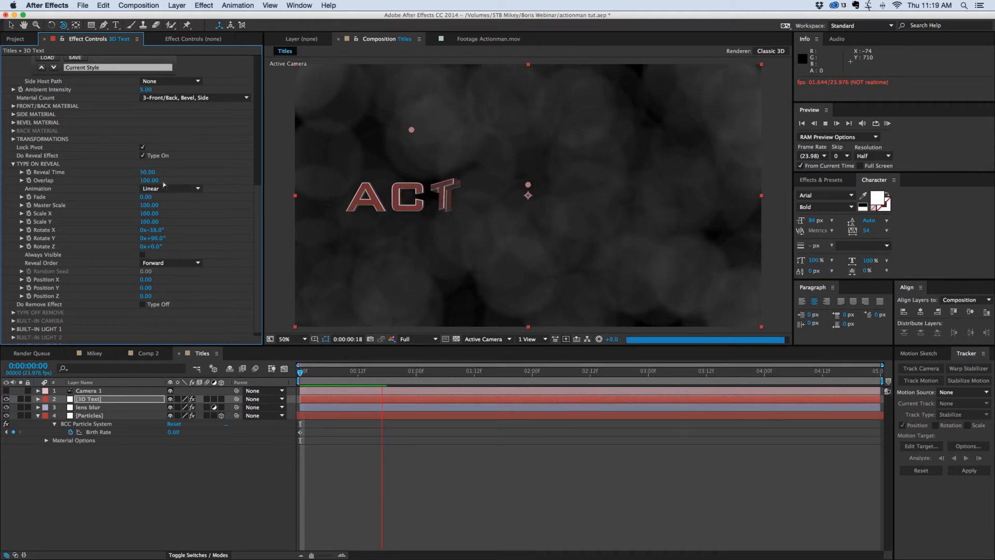
pyautogui.press('space')
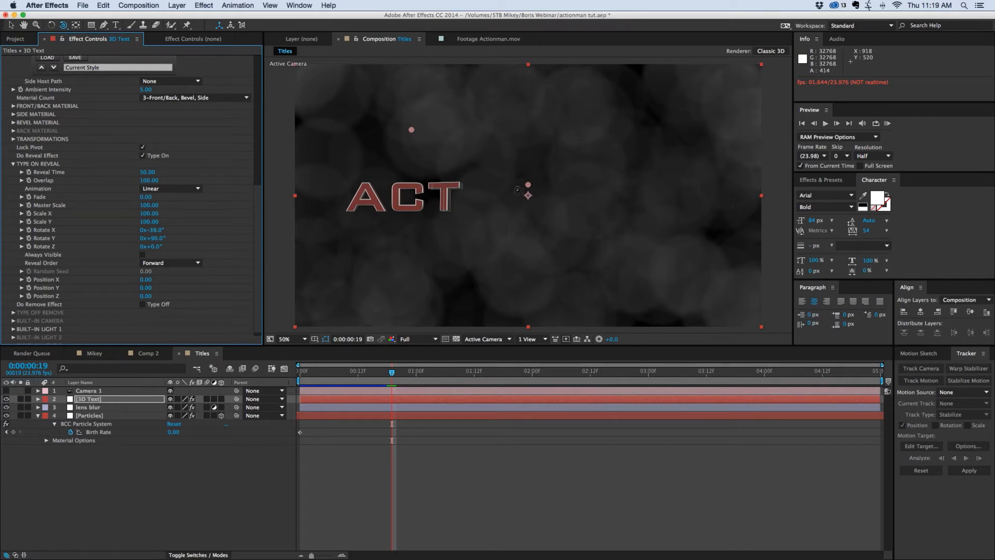
# Try a reveal overlap of 50 and preview the letter animation.
pyautogui.click(148, 181)
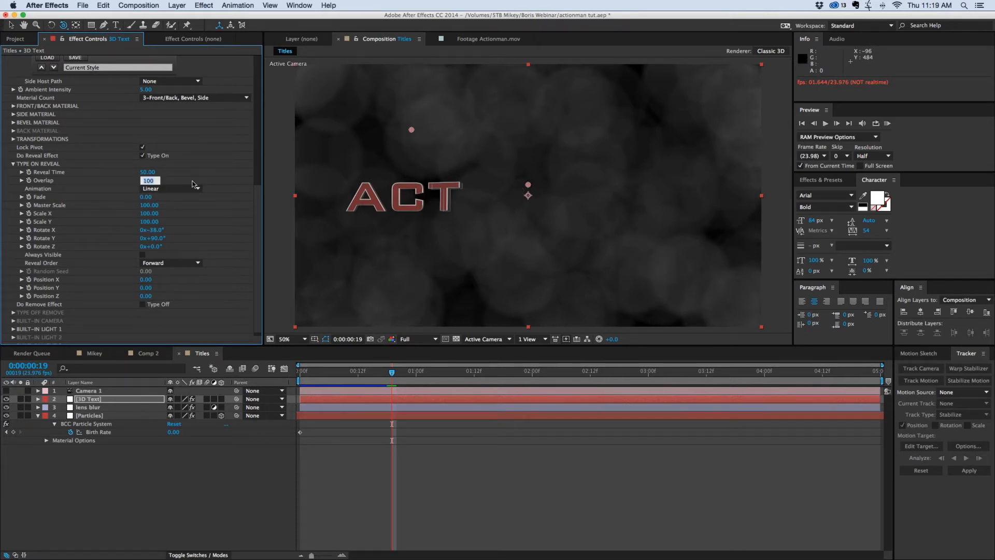
pyautogui.write('50')
pyautogui.press('Return')
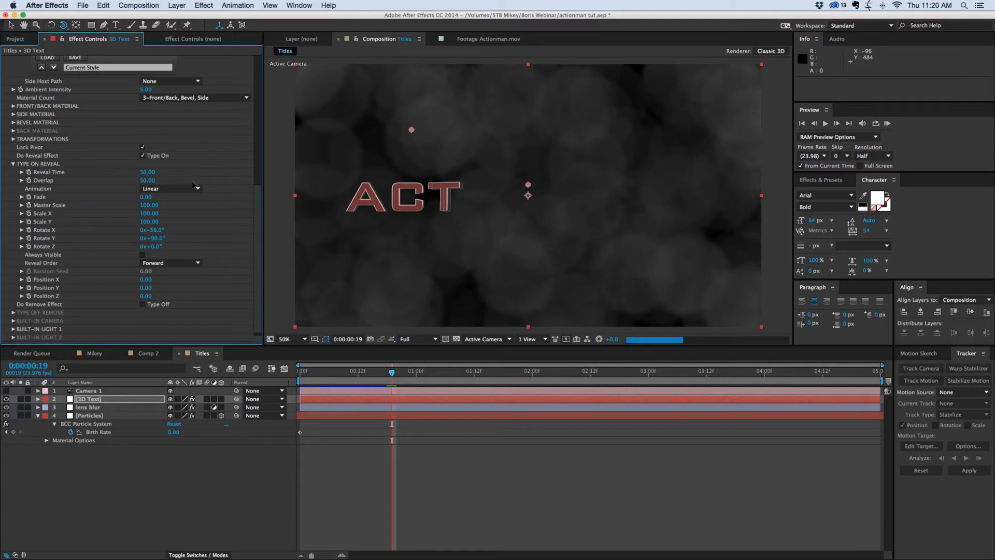
pyautogui.press('space')
pyautogui.press('space')
# Lower the composition preview resolution to Half and play the text reveal.
pyautogui.click(417, 339)
pyautogui.click(415, 376)
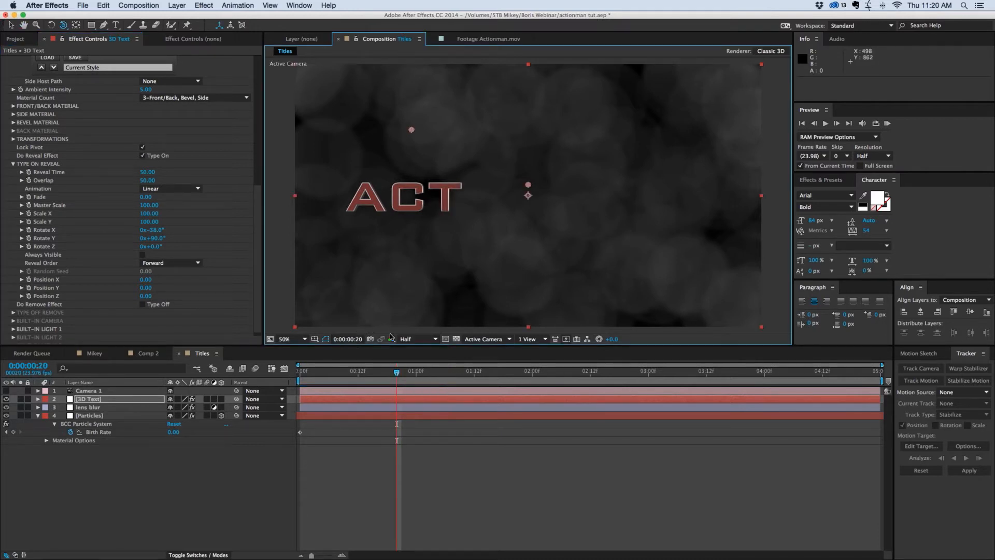
pyautogui.press('space')
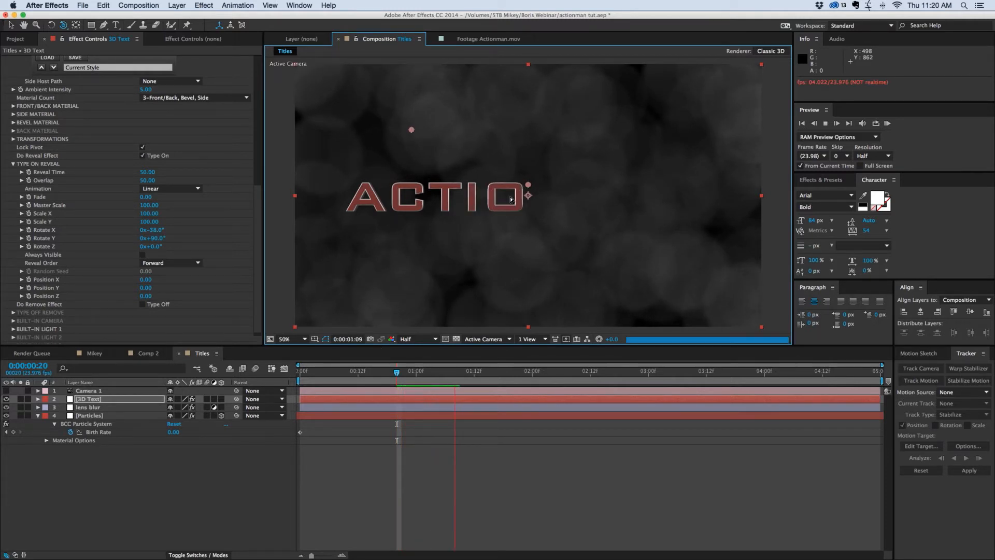
pyautogui.press('space')
# Try a reveal overlap of 300 and preview the letter animation from the first frame.
pyautogui.click(147, 180)
pyautogui.write('300')
pyautogui.press('Return')
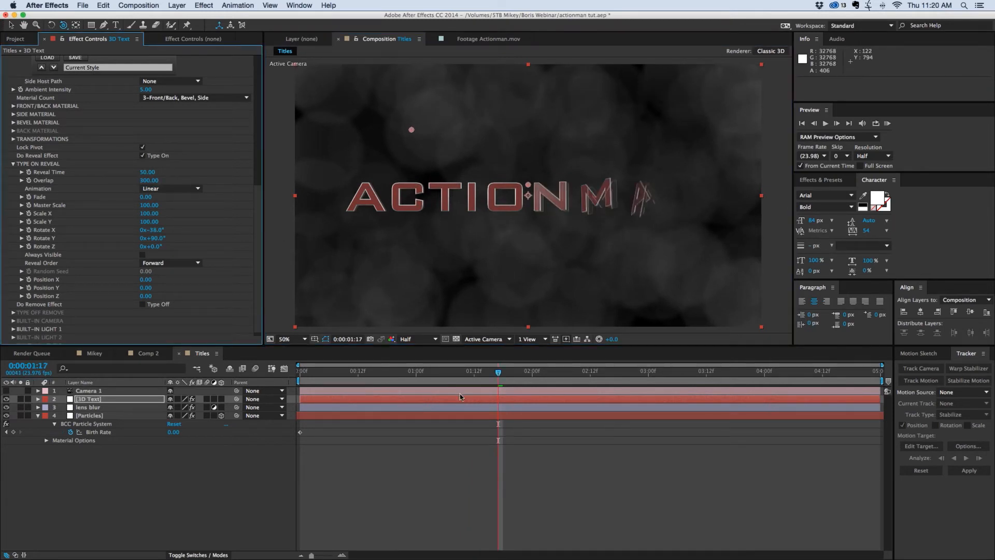
pyautogui.moveTo(411, 375); pyautogui.dragTo(287, 375)
pyautogui.press('space')
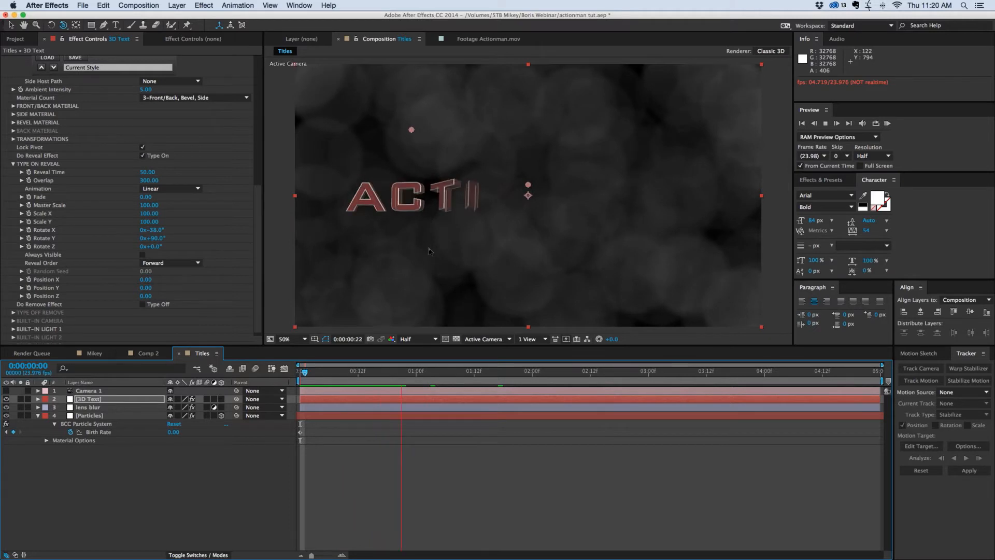
# Set the reveal overlap to 400 and preview the letter animation from the beginning.
pyautogui.click(143, 180)
pyautogui.write('400')
pyautogui.press('Return')
pyautogui.click(330, 372)
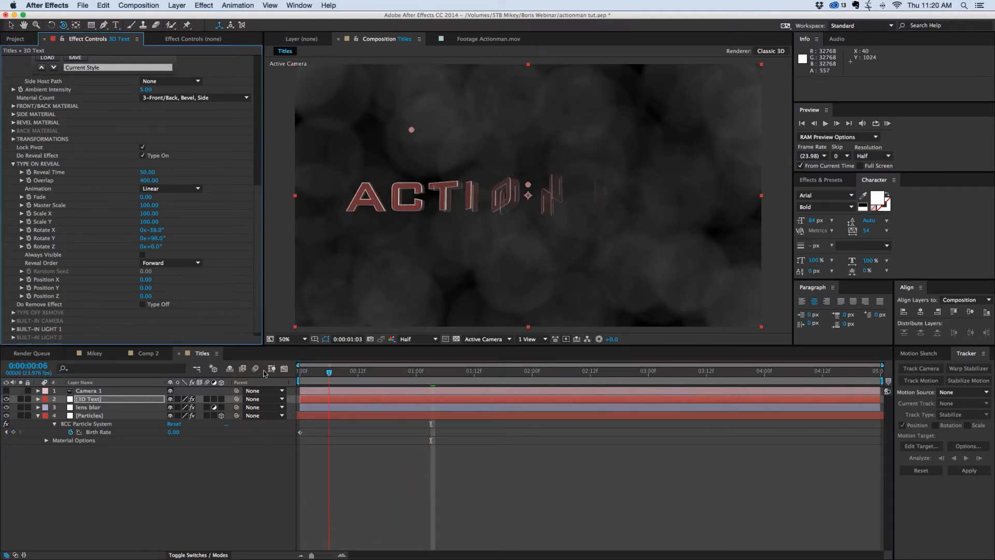
pyautogui.press('space')
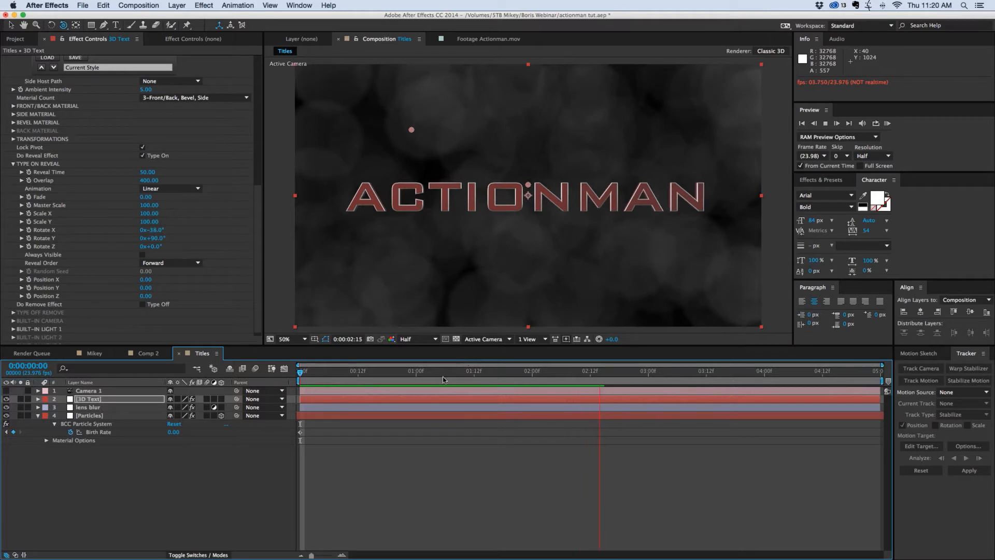
pyautogui.press('space')
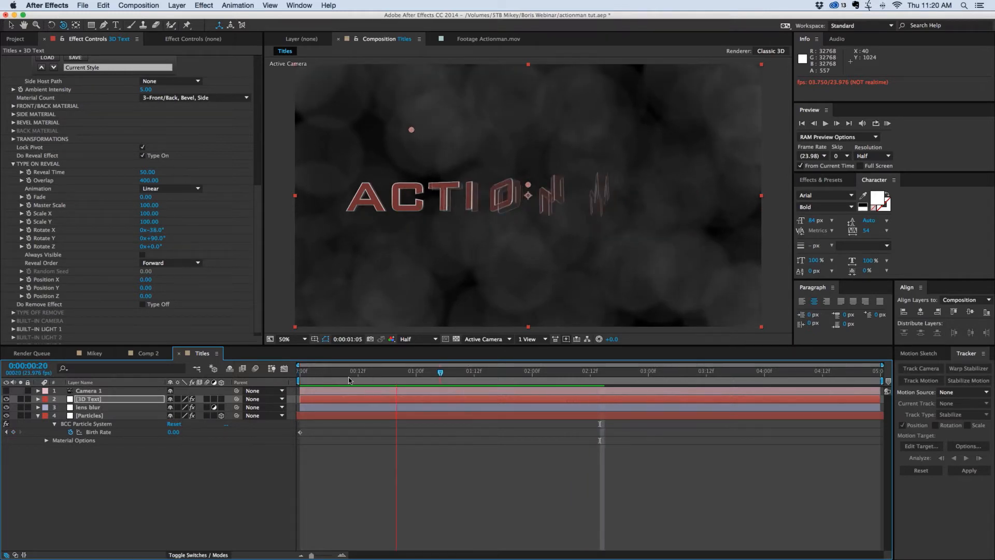
# Replay the ACTIONMAN reveal from the start and from mid-animation to check its timing.
pyautogui.press('Home')
pyautogui.press('space')
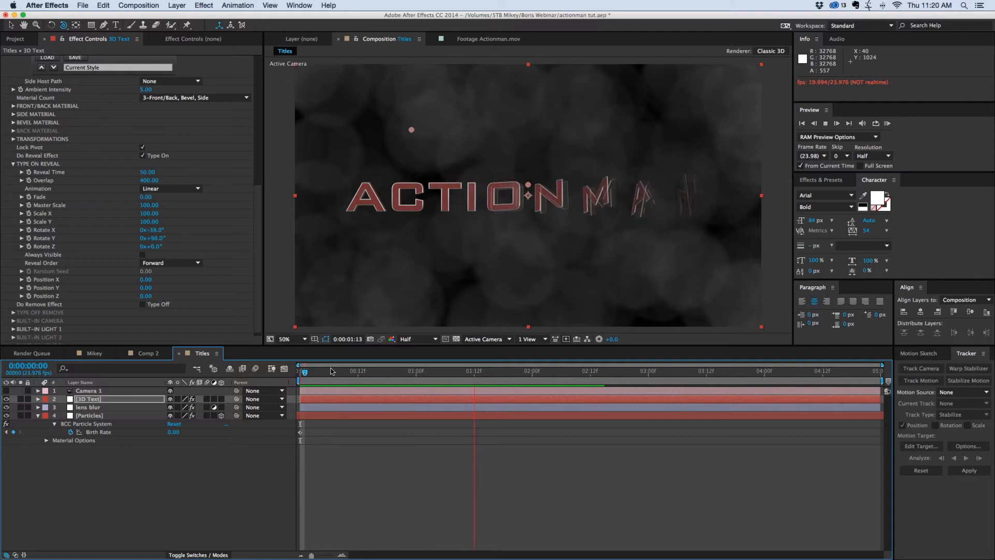
pyautogui.press('space')
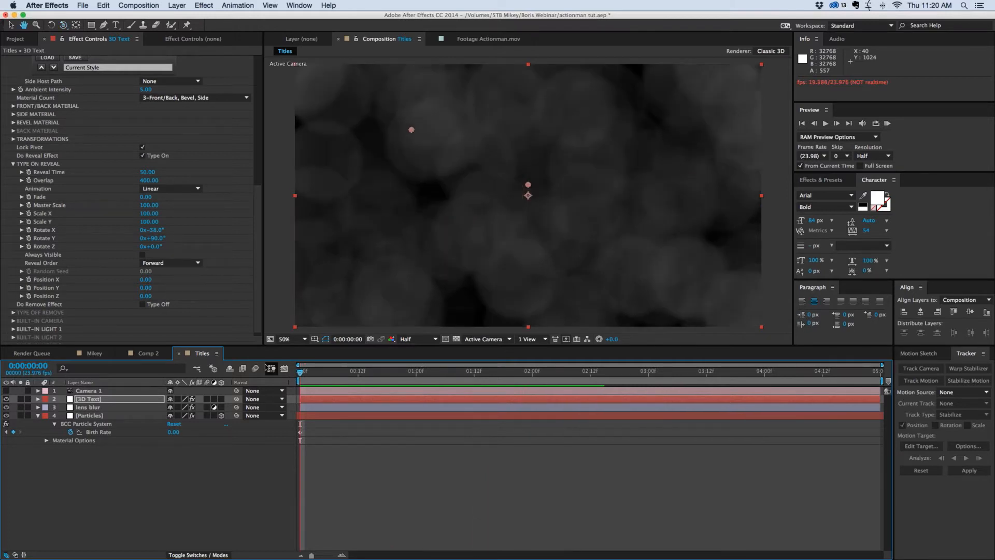
pyautogui.press('space')
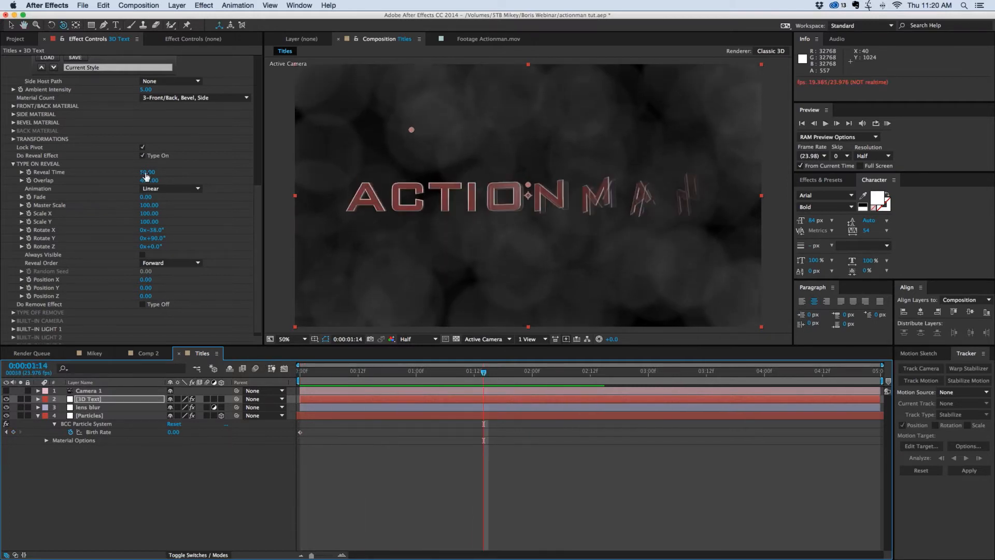
pyautogui.click(382, 373)
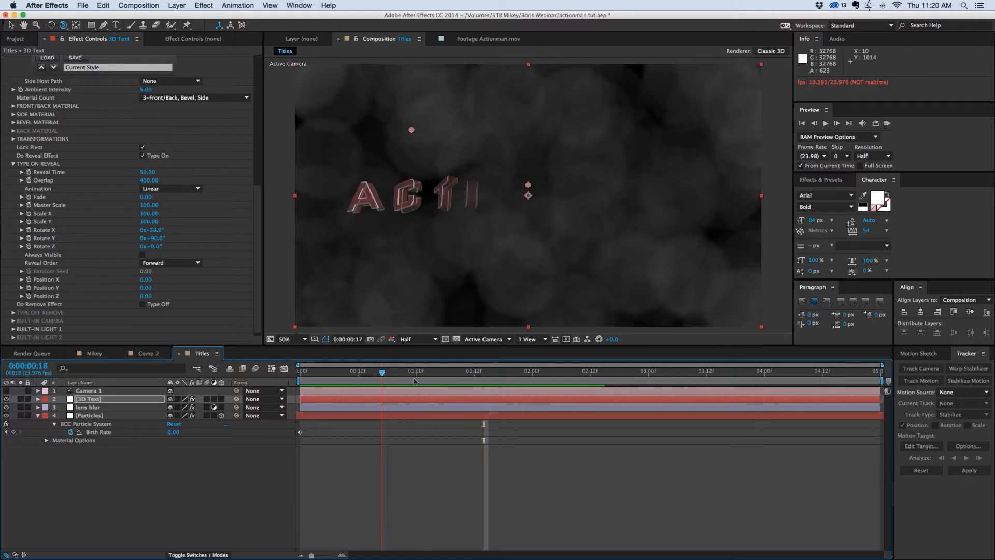
pyautogui.press('space')
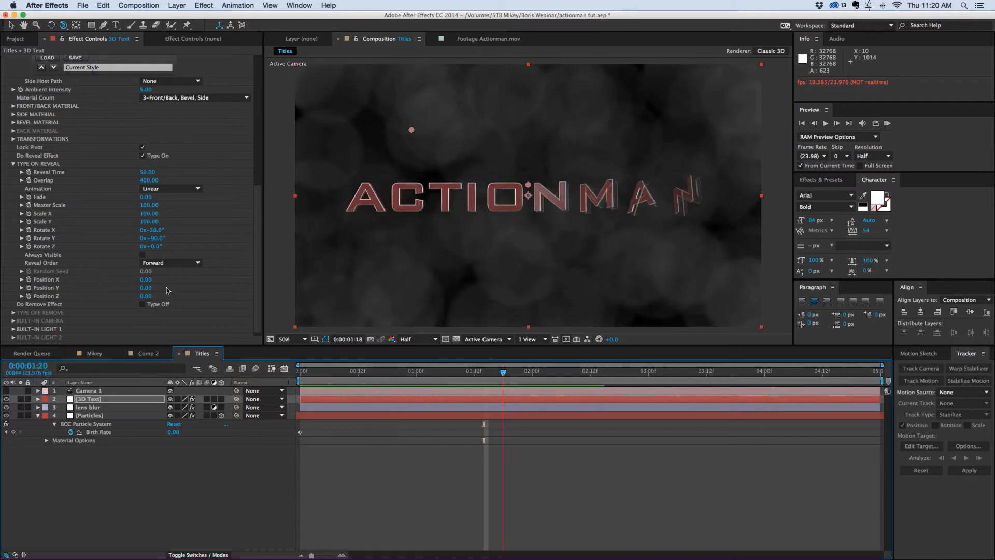
# Collapse the BCC Type On Text effect and add Curves to the text layer with a gentle S-curve that darkens the shadows.
pyautogui.scroll(5, 157, 267)
pyautogui.scroll(4, 157, 267)
pyautogui.click(5, 59)
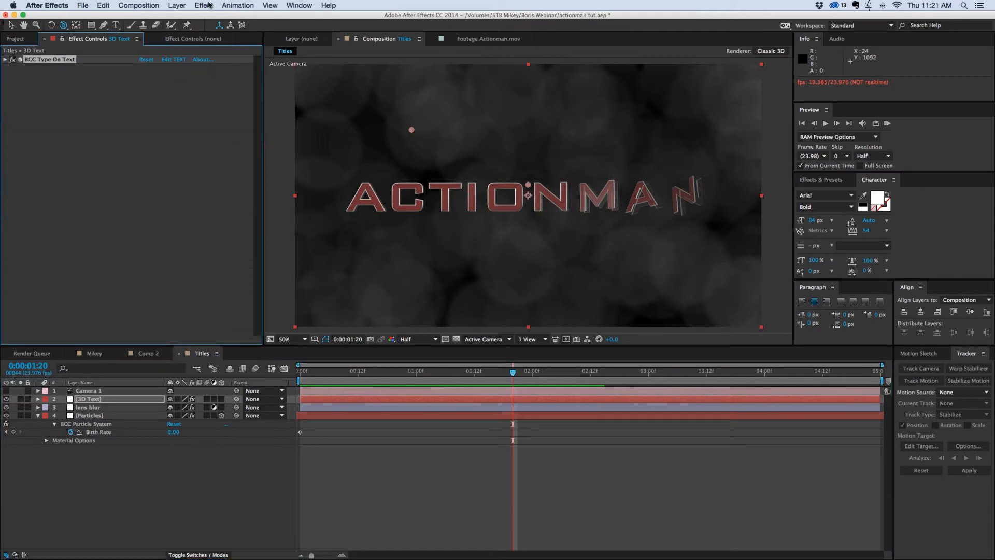
pyautogui.click(203, 5)
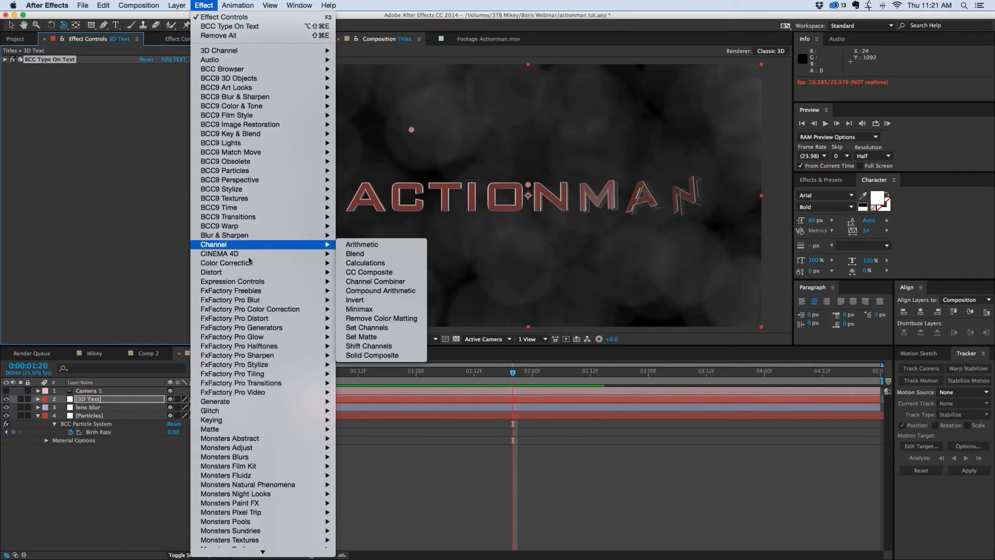
pyautogui.moveTo(248, 264)
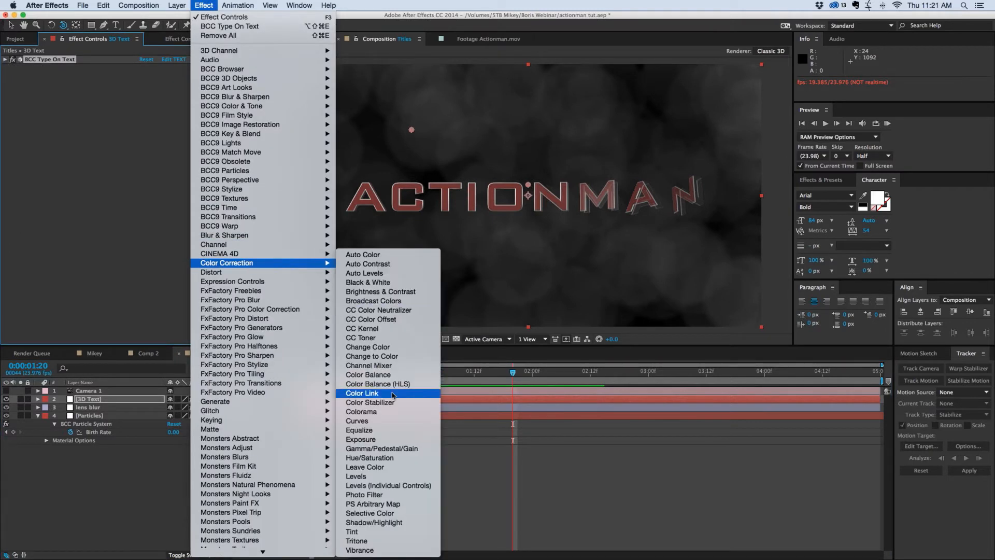
pyautogui.click(357, 421)
pyautogui.moveTo(54, 195); pyautogui.dragTo(54, 206)
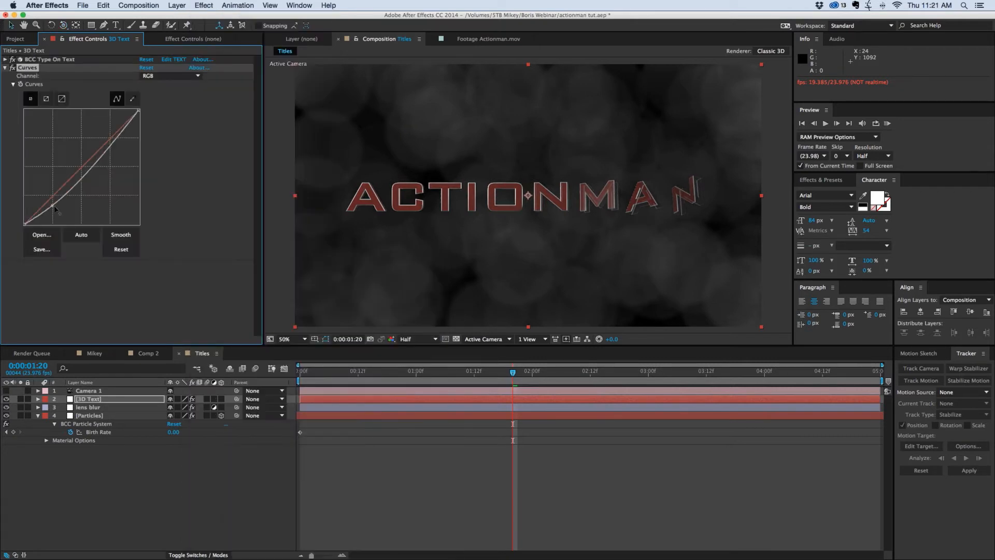
pyautogui.moveTo(106, 155); pyautogui.dragTo(101, 149)
pyautogui.moveTo(55, 205); pyautogui.dragTo(55, 203)
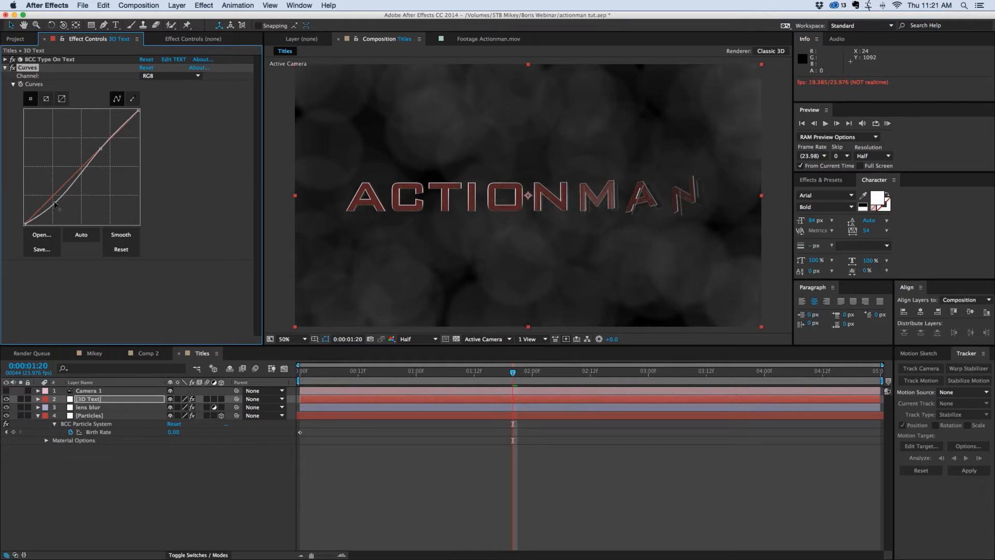
# Add the BCC Light Sweep effect to the 3D Text layer and collapse its Curves settings.
pyautogui.click(207, 7)
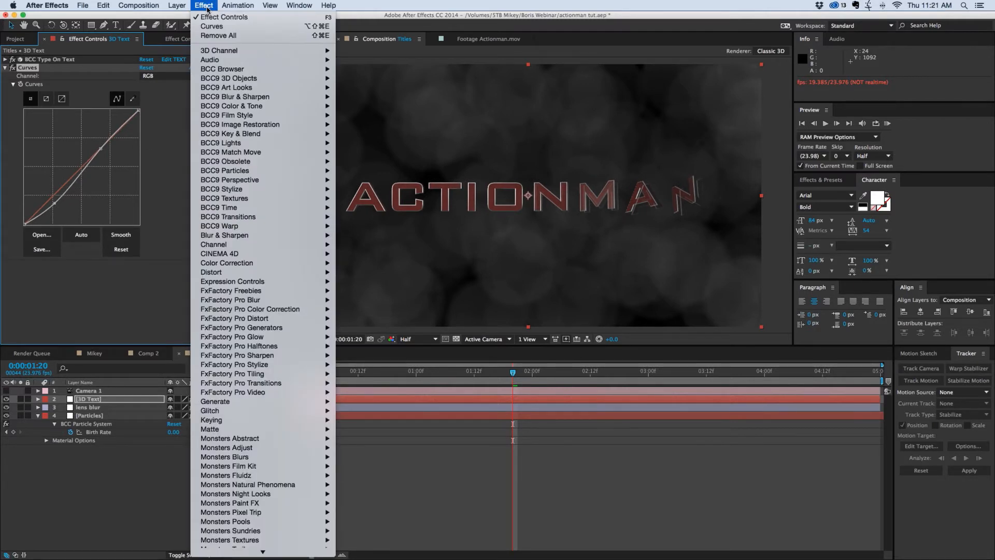
pyautogui.moveTo(246, 68)
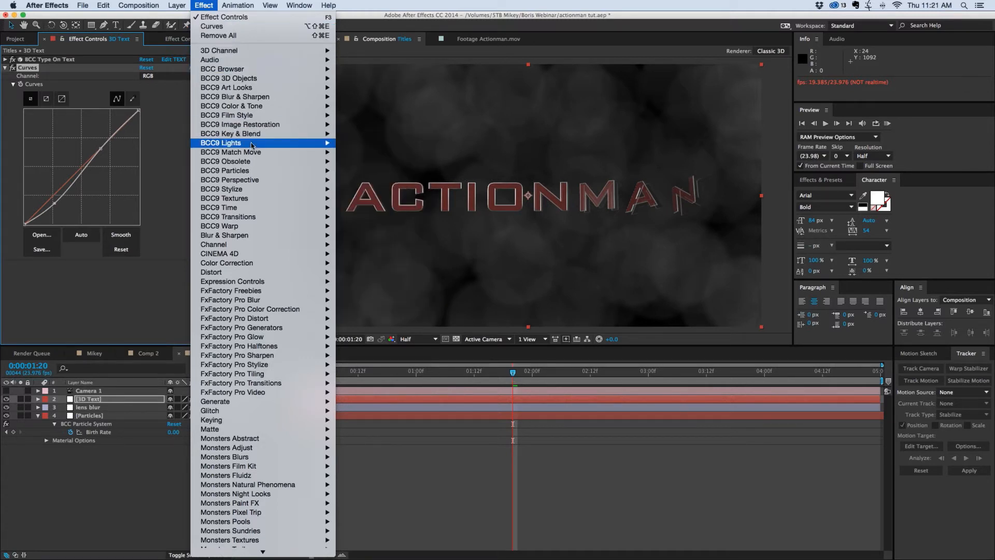
pyautogui.moveTo(251, 144)
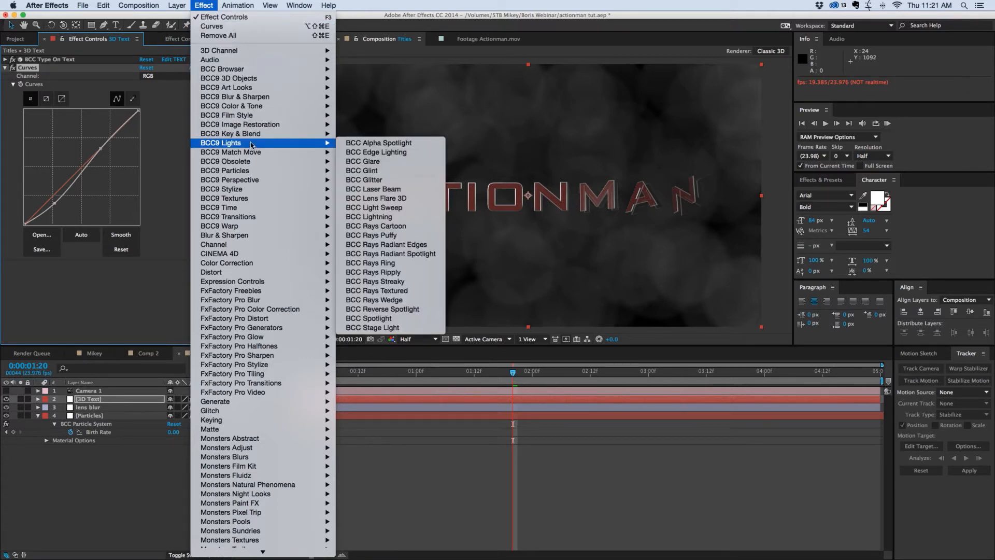
pyautogui.click(394, 208)
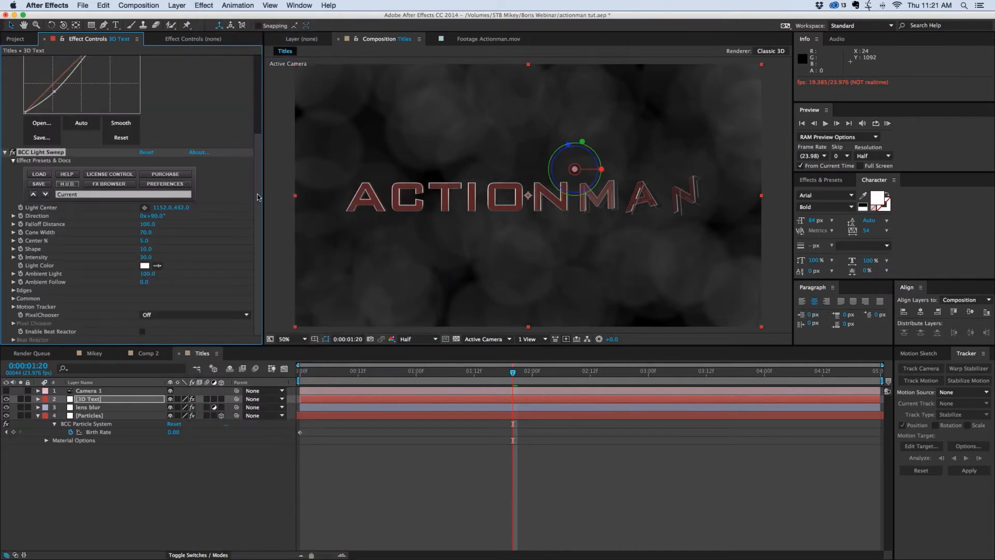
pyautogui.scroll(5, 262, 170)
pyautogui.click(5, 67)
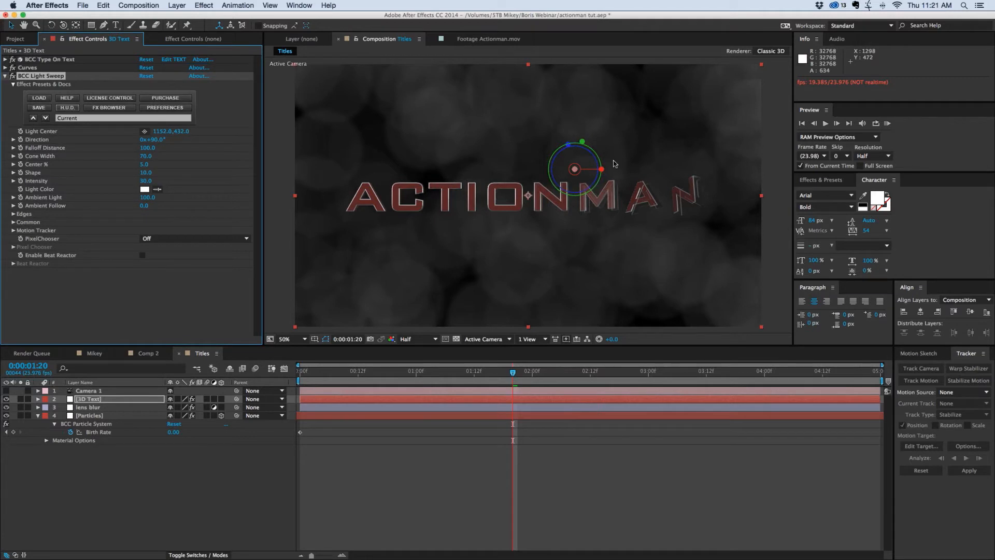
# Centre the light sweep on the title at 972, 546 with a cone width of about 92.5 and an intensity of about 11.2.
pyautogui.click(575, 170)
pyautogui.moveTo(575, 170); pyautogui.dragTo(527, 182)
pyautogui.moveTo(544, 149); pyautogui.dragTo(541, 163)
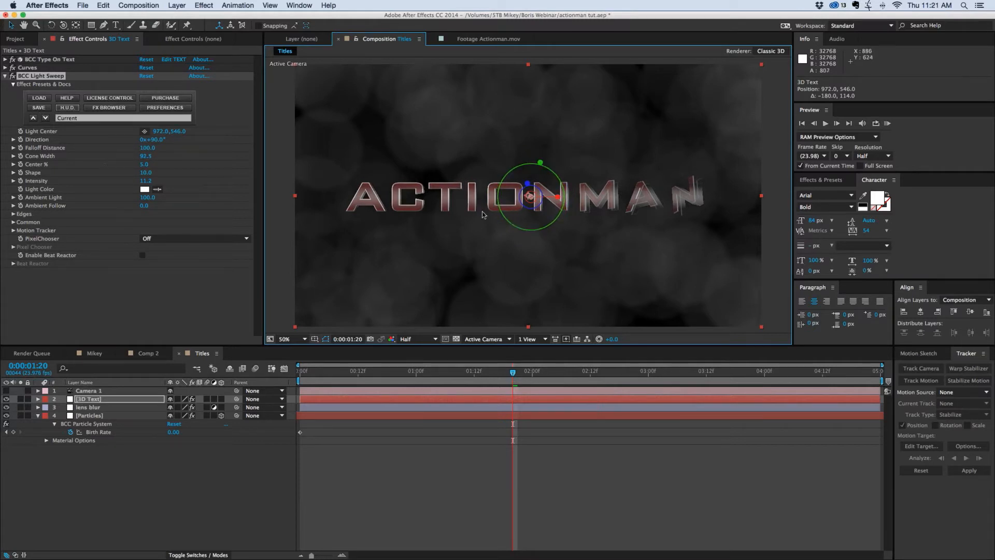
# Set the light sweep's edge intensity to 58, reduce its intensity to about 2.2, and collapse the effect.
pyautogui.click(13, 215)
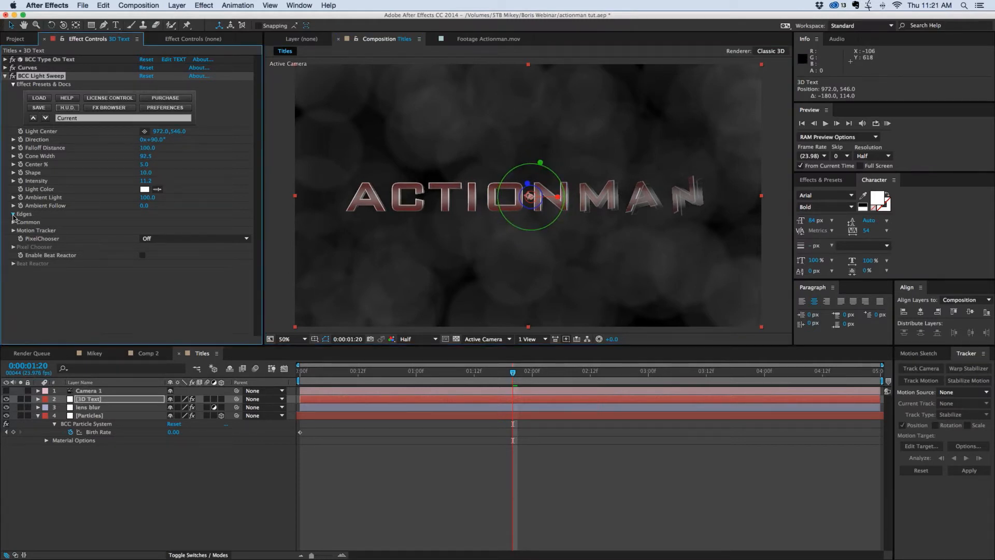
pyautogui.moveTo(144, 239); pyautogui.dragTo(160, 236)
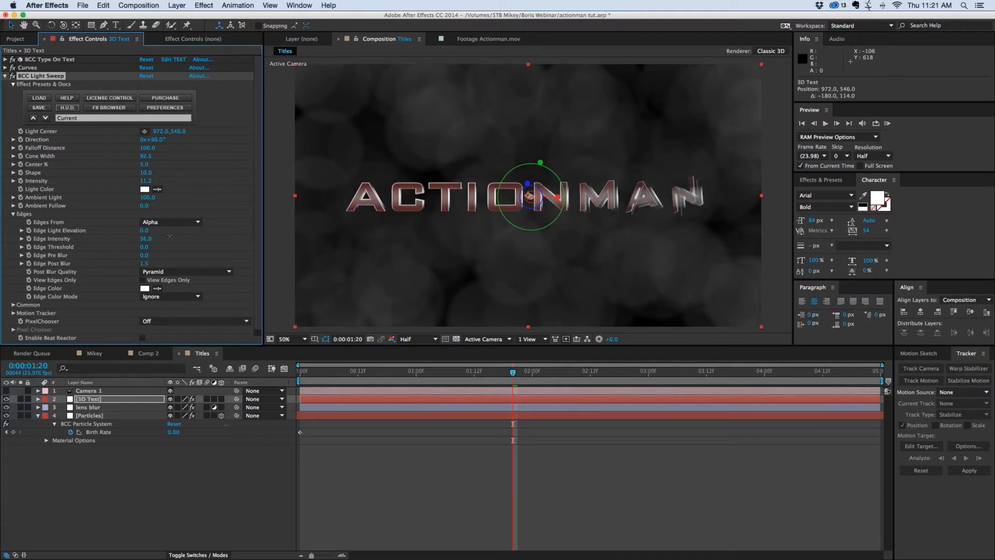
pyautogui.moveTo(540, 163)
pyautogui.mouseDown()
pyautogui.moveTo(530, 193)
pyautogui.moveTo(542, 163)
pyautogui.mouseUp()
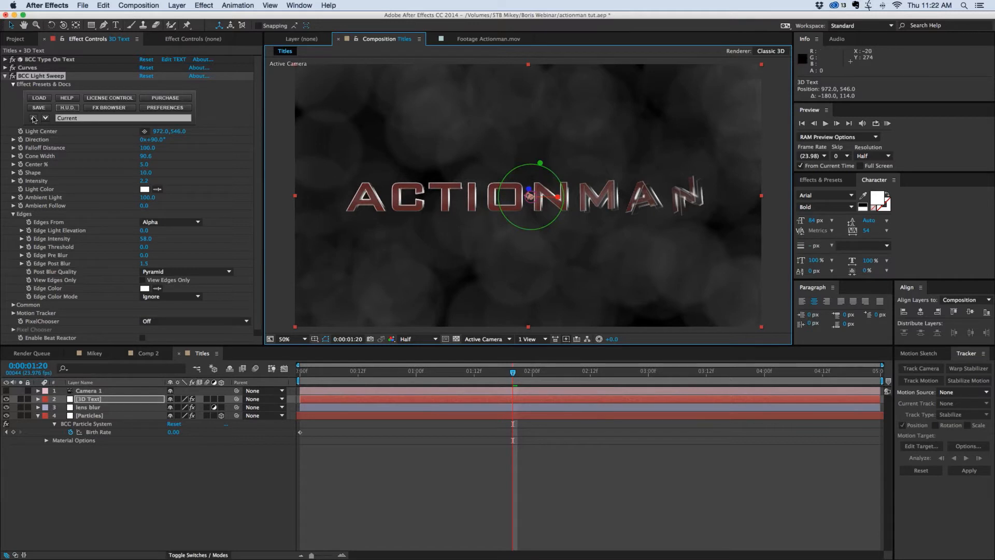
pyautogui.click(5, 76)
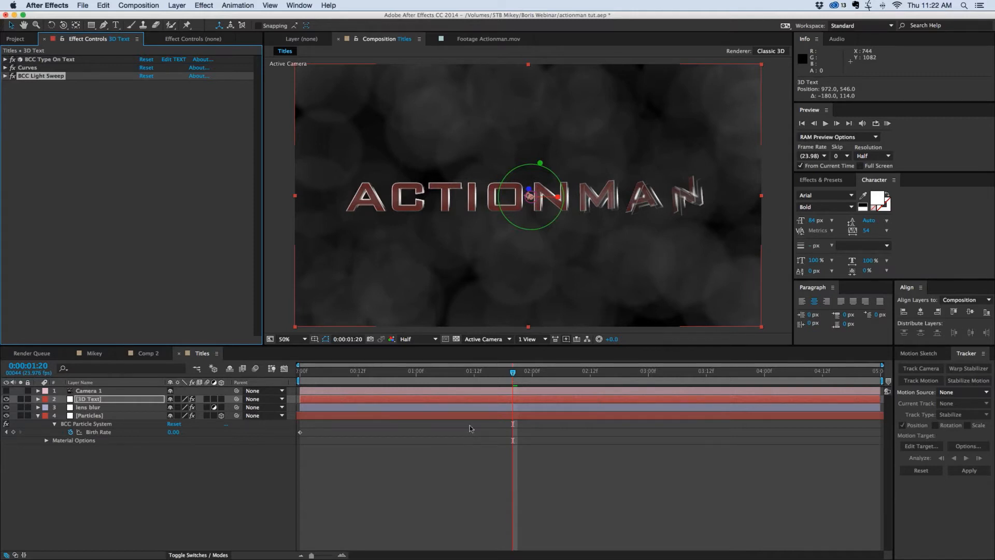
# Scrub back through the letter reveal and preview the title with the light sweep applied.
pyautogui.click(465, 374)
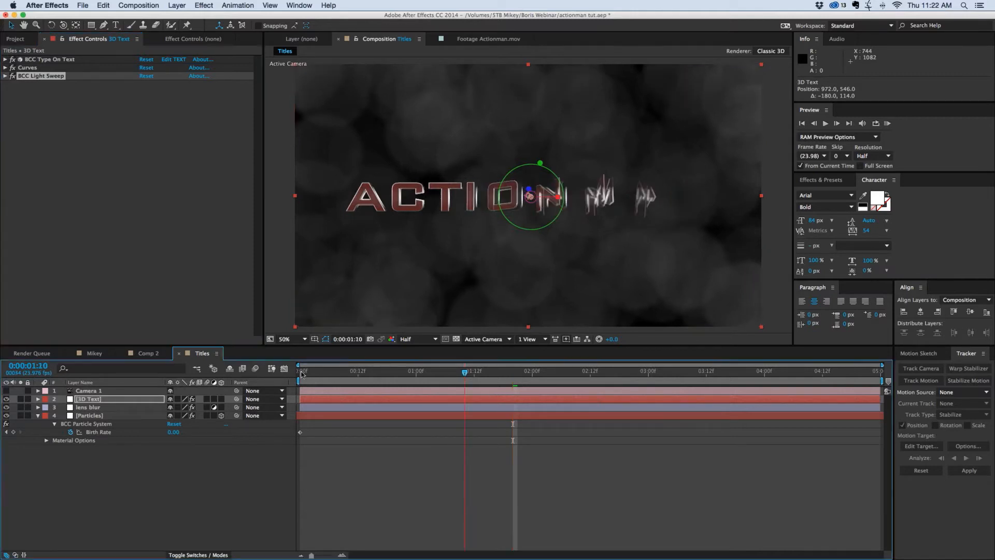
pyautogui.click(358, 373)
pyautogui.press('space')
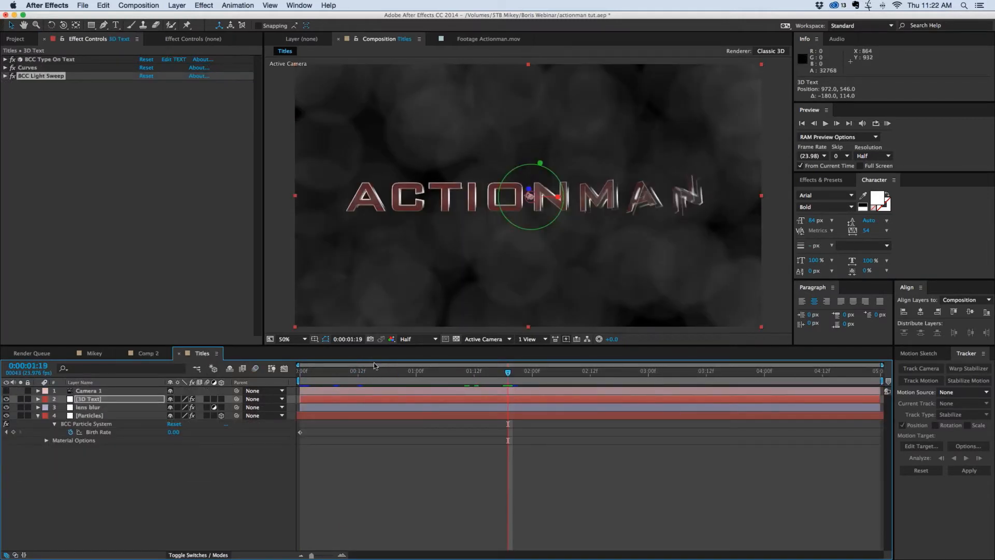
# Create a new solid layer named Lines above the 3D Text layer.
pyautogui.click(177, 6)
pyautogui.moveTo(192, 21)
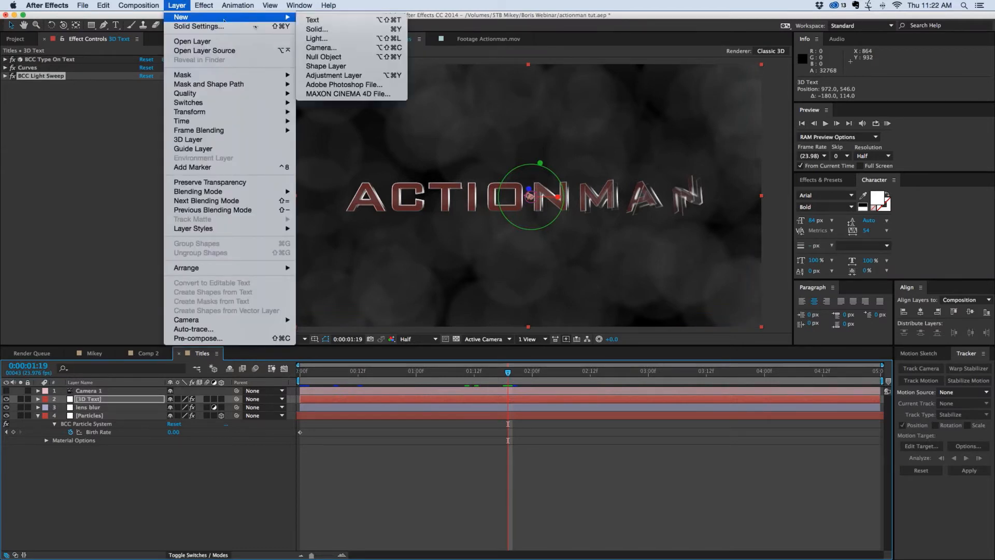
pyautogui.click(416, 190)
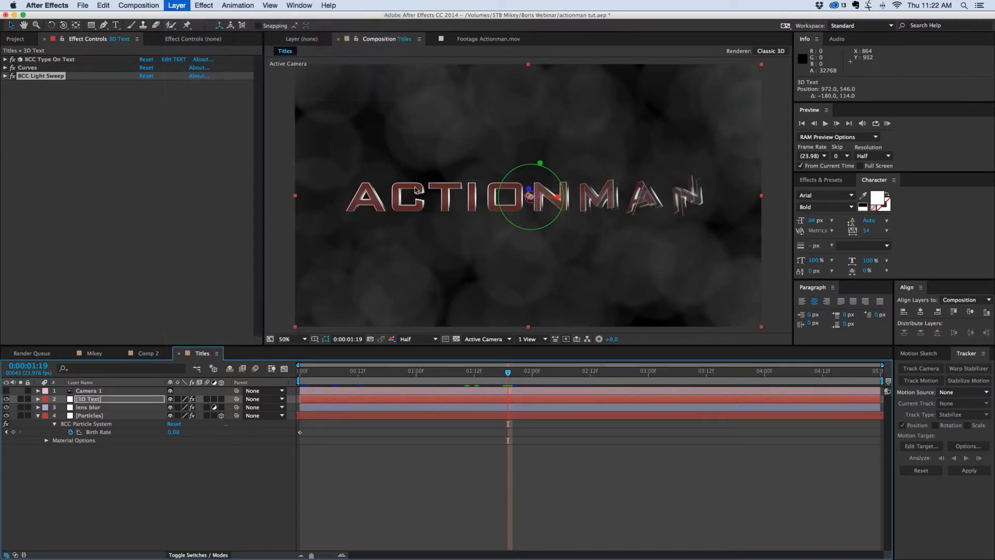
pyautogui.write('Lines')
pyautogui.press('Return')
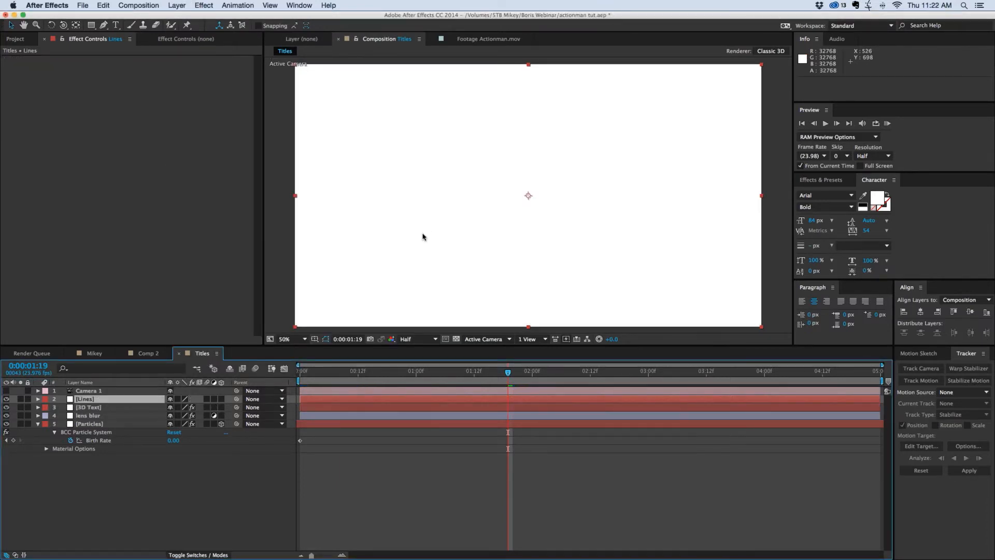
# Add BCC Extruded Text to the Lines layer with a row of thirteen capital I characters as its text.
pyautogui.click(212, 5)
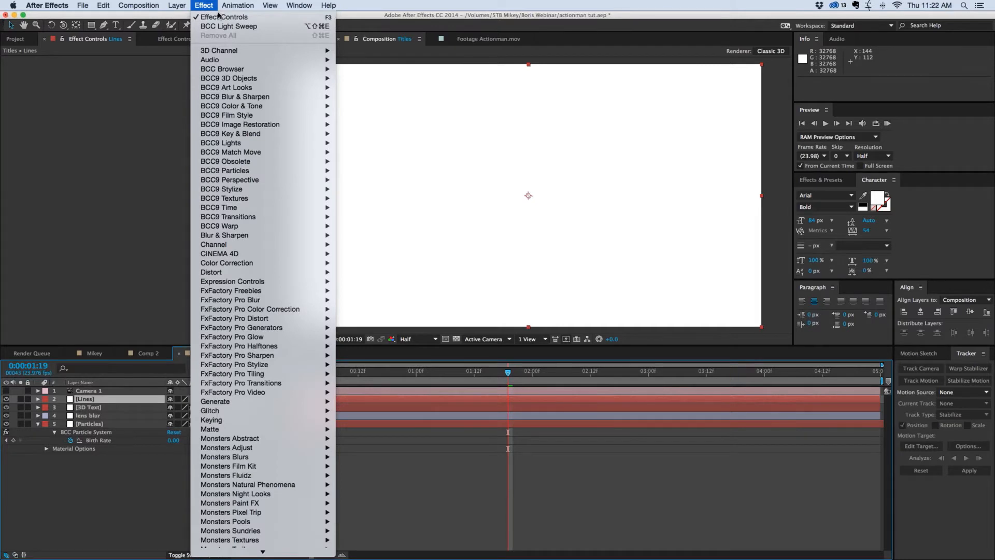
pyautogui.moveTo(222, 78)
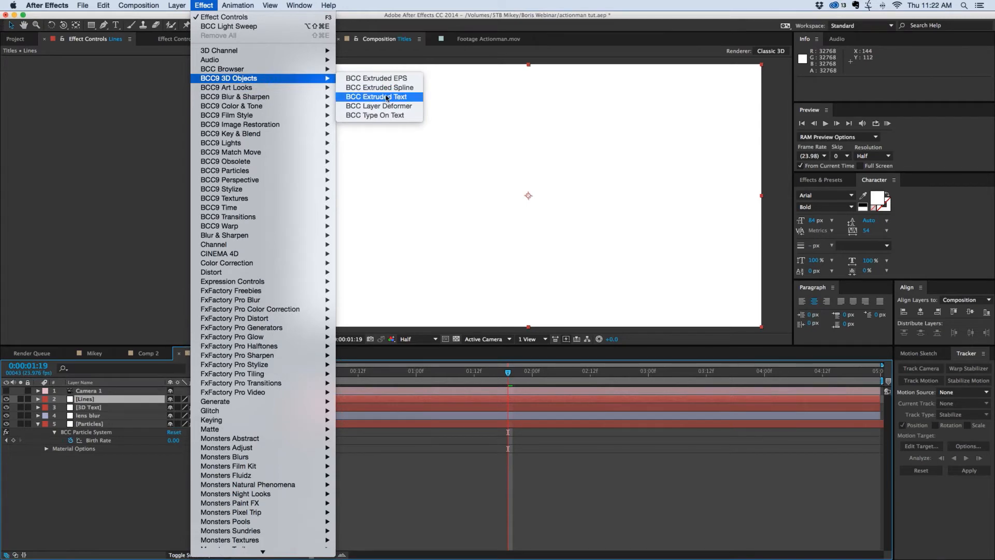
pyautogui.click(386, 98)
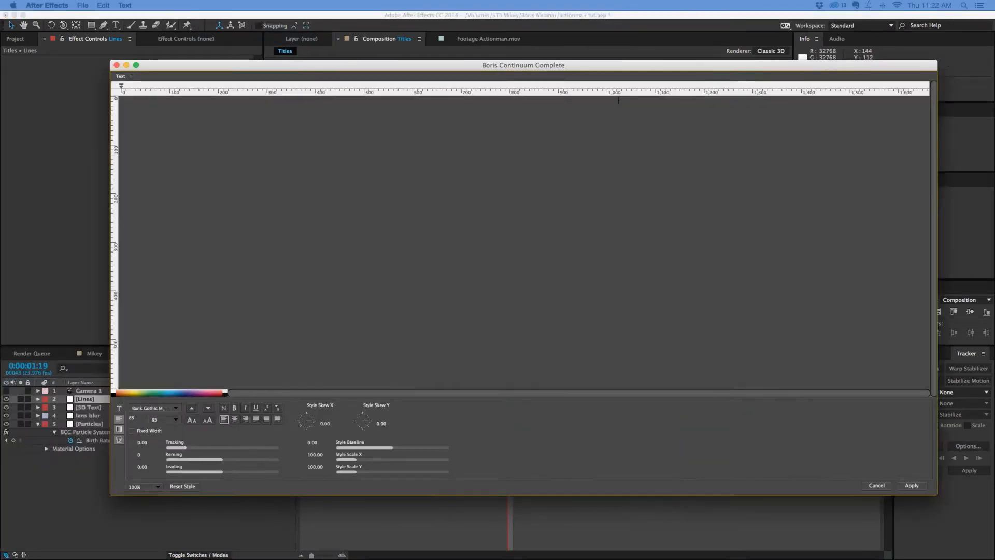
pyautogui.write('IIIIIIIIIIIII')
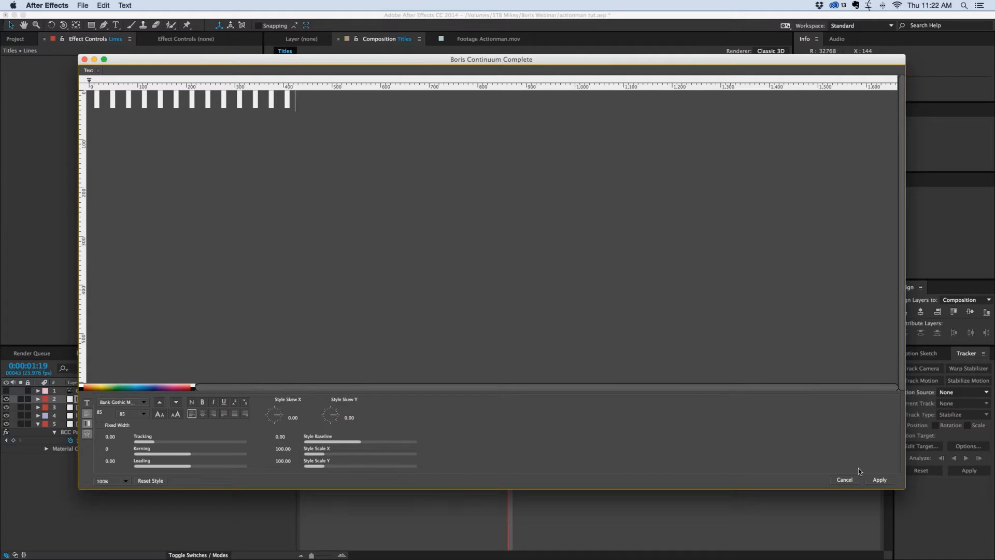
pyautogui.click(880, 481)
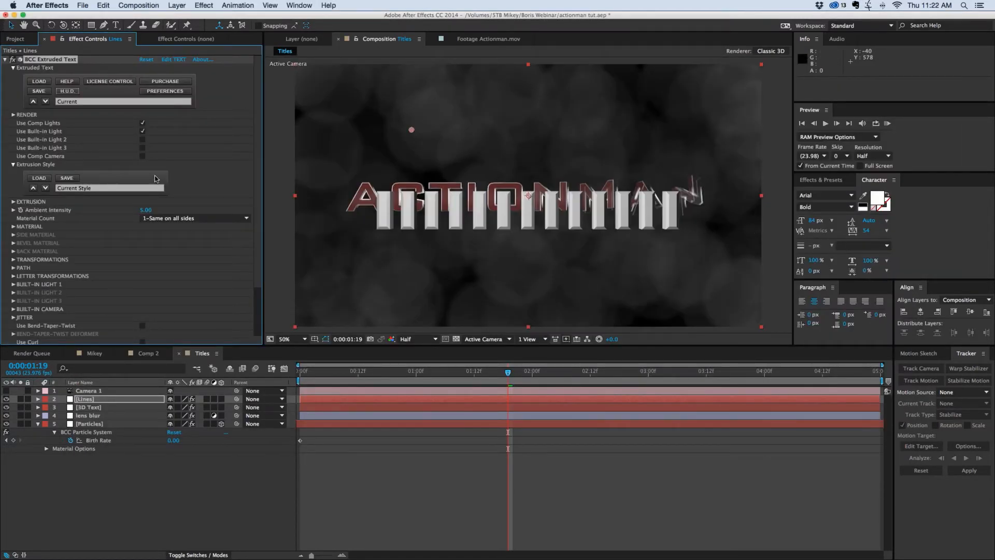
# Flatten the Lines text by setting both its extrusion depth and bevel amount to 0.
pyautogui.click(14, 202)
pyautogui.click(148, 210)
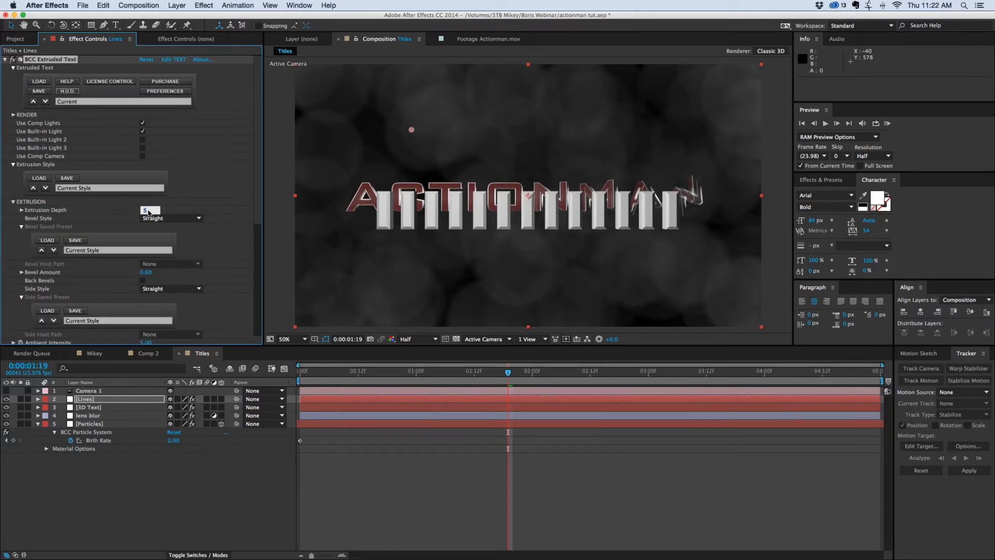
pyautogui.write('0')
pyautogui.press('Return')
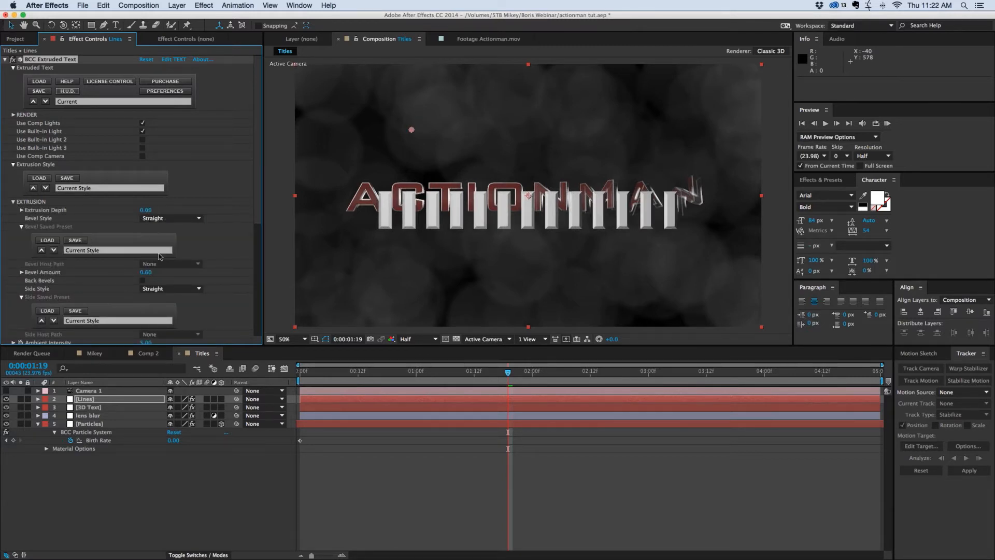
pyautogui.click(147, 274)
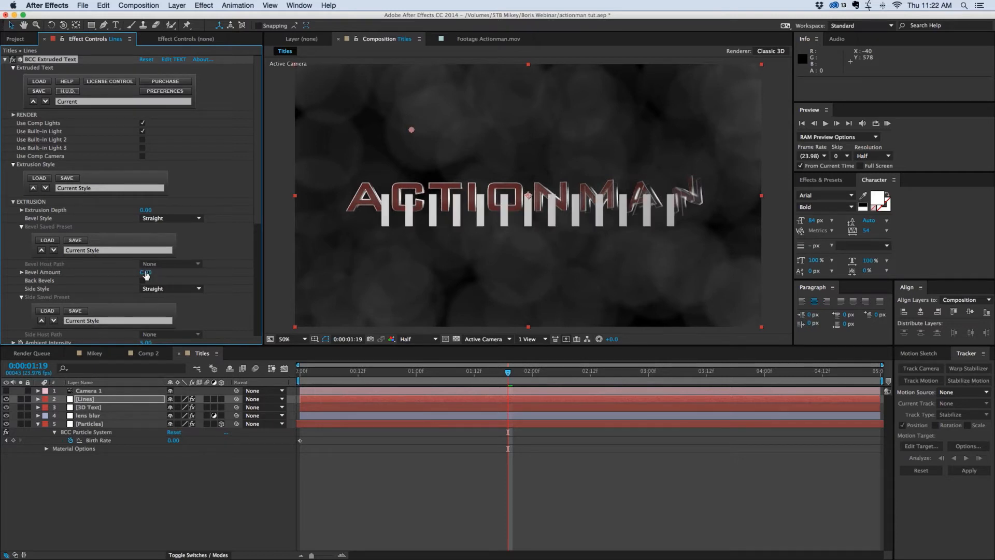
pyautogui.write('0')
pyautogui.press('Return')
# Align the bars with the title by setting their Y position to 490 and widening their X scale to 136.
pyautogui.moveTo(259, 200); pyautogui.dragTo(259, 233)
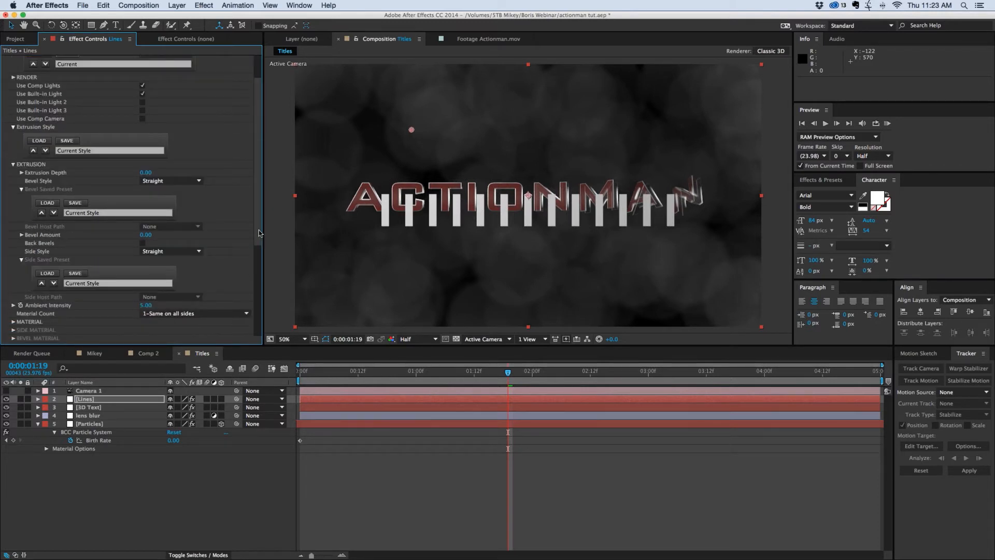
pyautogui.moveTo(259, 232); pyautogui.dragTo(257, 284)
pyautogui.click(13, 259)
pyautogui.moveTo(176, 242); pyautogui.dragTo(151, 242)
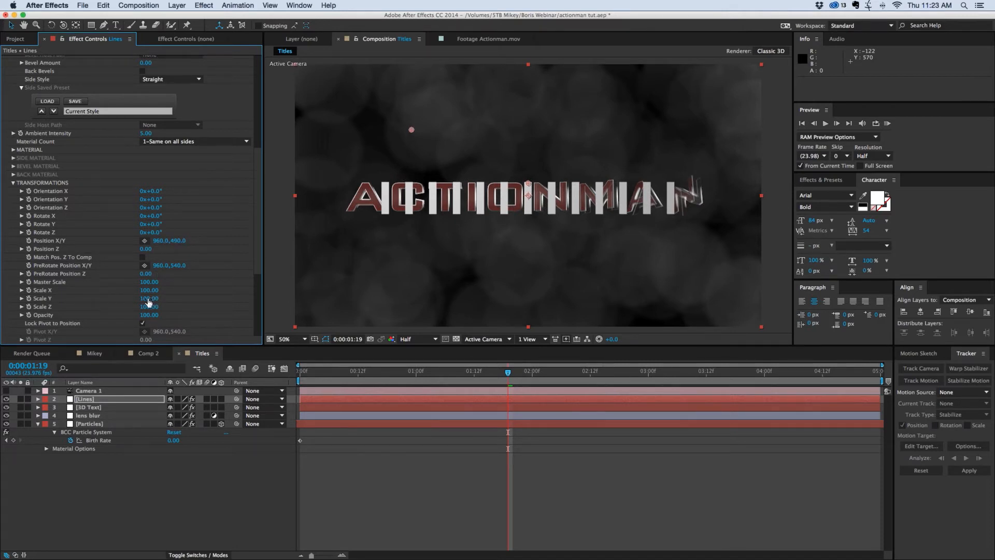
pyautogui.moveTo(148, 301); pyautogui.dragTo(167, 290)
pyautogui.press('super+z')
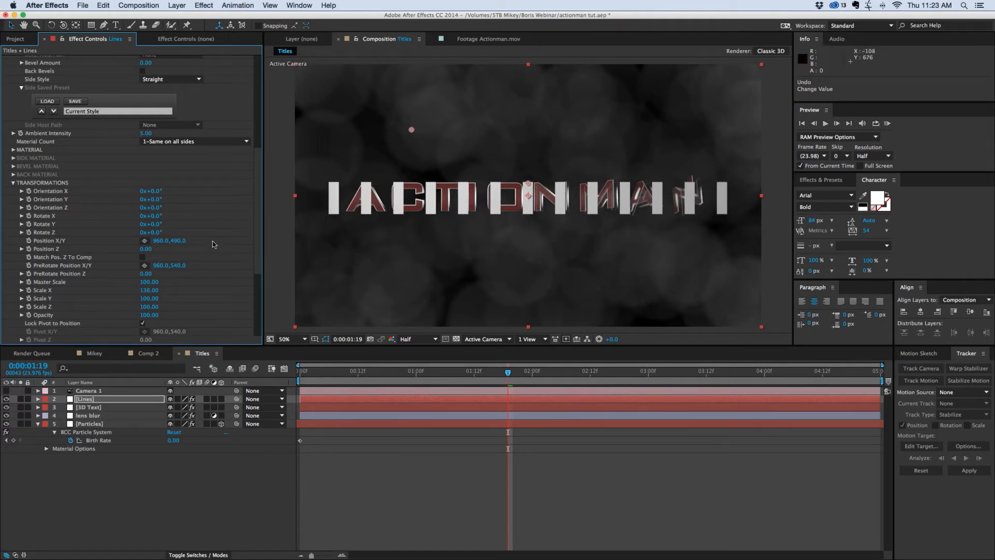
# Set the Lines text's Jitter Position X to 100 and preview the moving bars.
pyautogui.scroll(1, 256, 244)
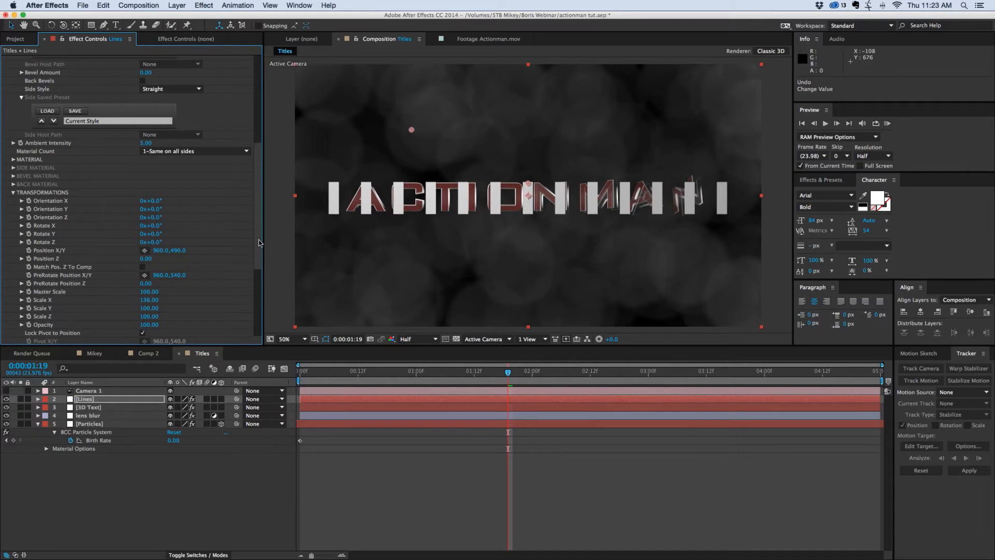
pyautogui.scroll(1, 259, 244)
pyautogui.scroll(-2, 259, 255)
pyautogui.click(13, 143)
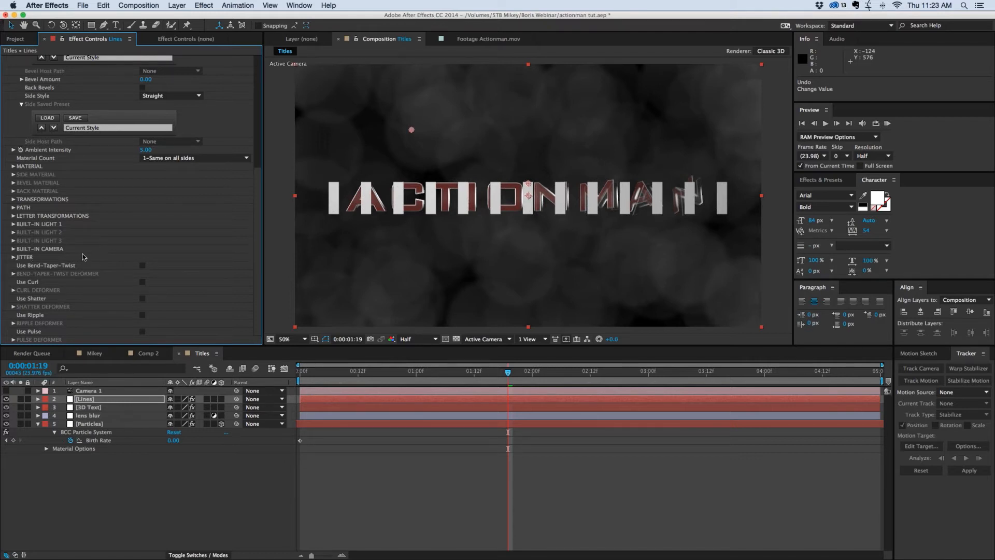
pyautogui.click(12, 258)
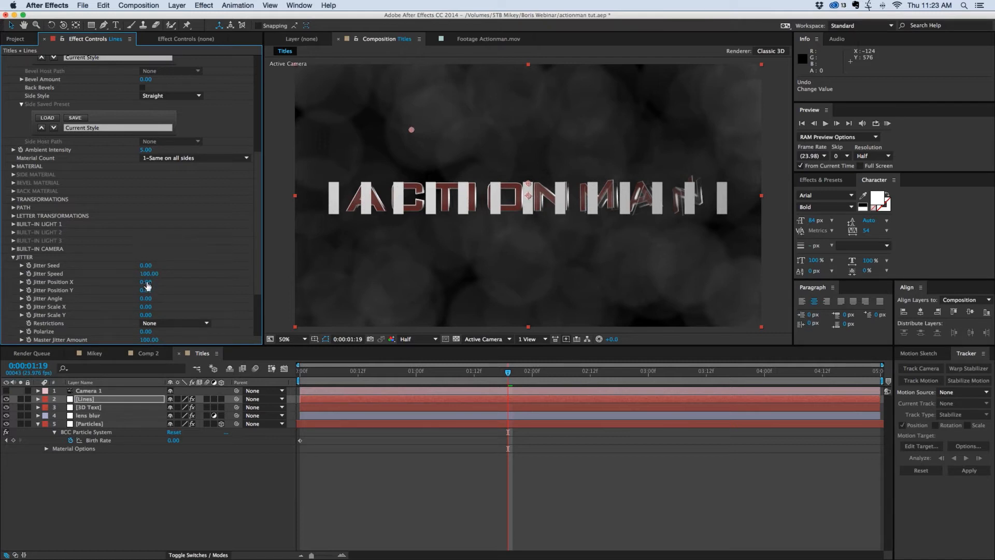
pyautogui.moveTo(166, 281); pyautogui.dragTo(235, 281)
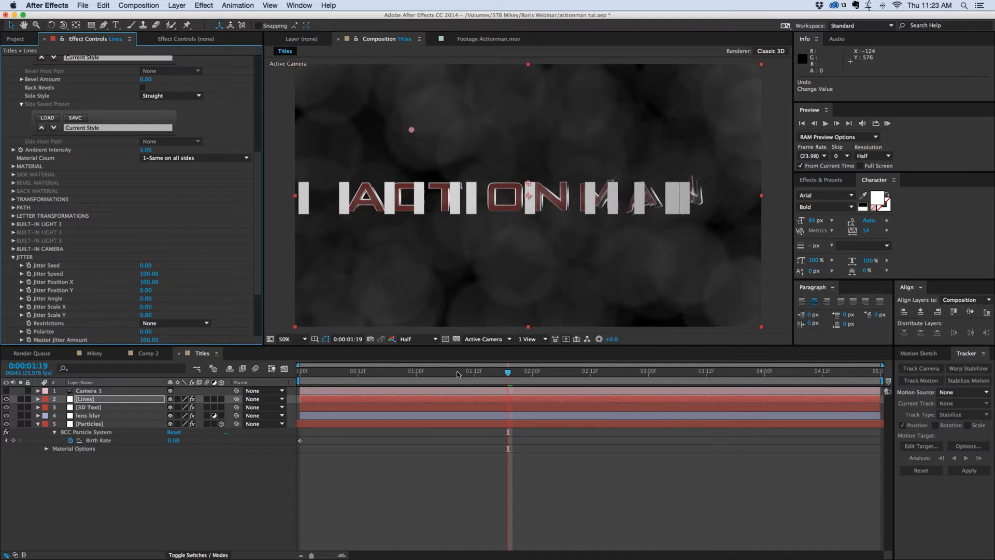
pyautogui.press('space')
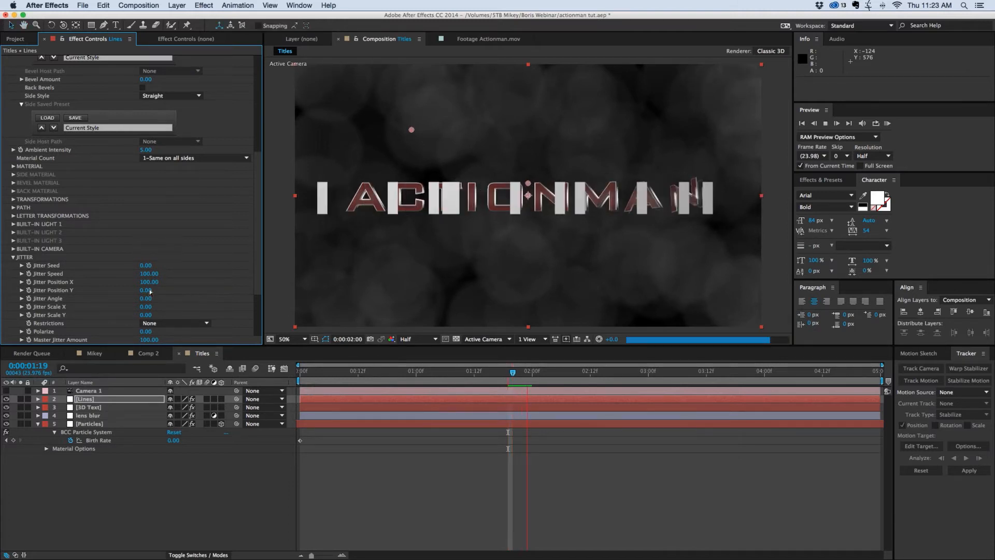
pyautogui.press('space')
# Try a jitter speed of 60 on the Lines text and preview the bar movement.
pyautogui.moveTo(139, 273); pyautogui.dragTo(129, 273)
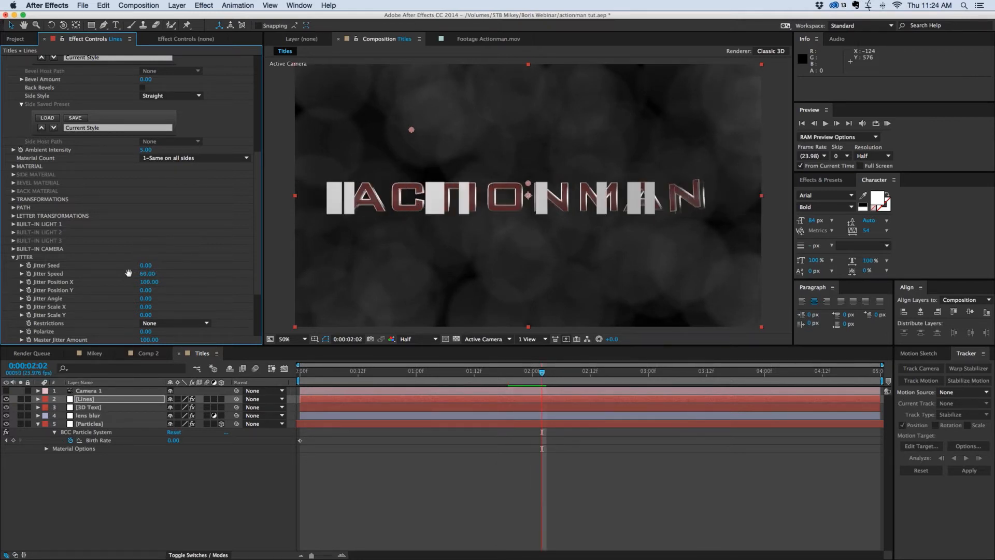
pyautogui.press('space')
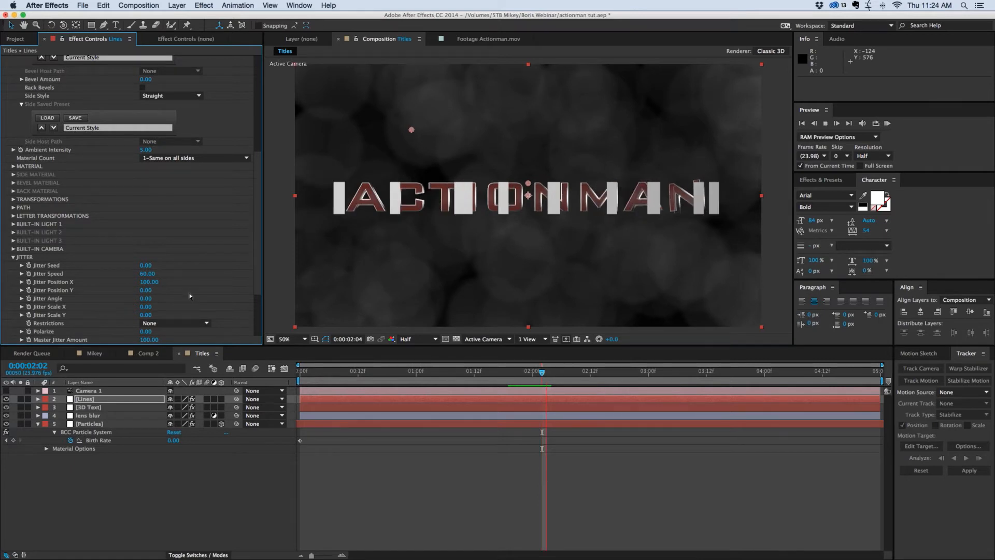
pyautogui.press('space')
# Set the Lines text's jitter speed to 20, preview the movement, and return to the first frame.
pyautogui.click(151, 273)
pyautogui.write('20')
pyautogui.press('Return')
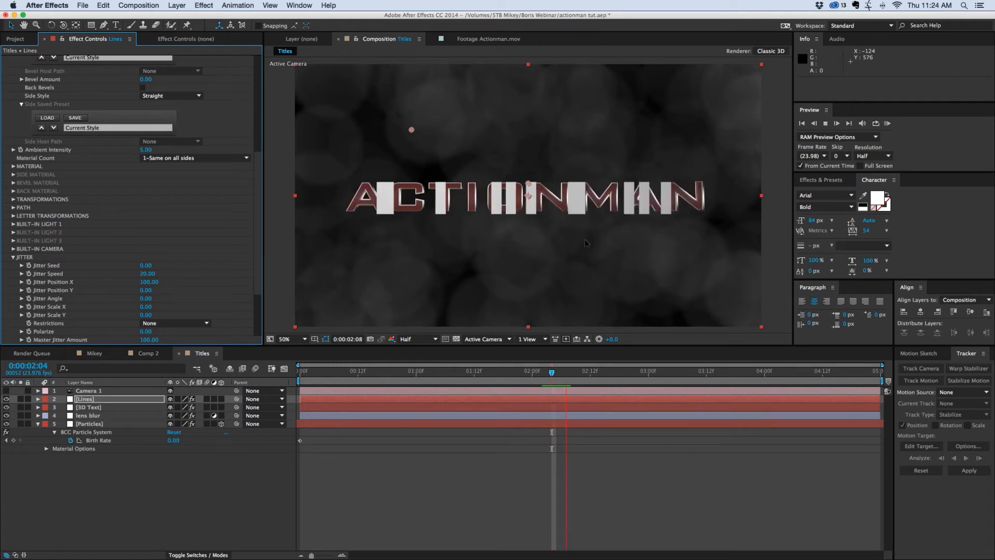
pyautogui.press('space')
pyautogui.moveTo(468, 372); pyautogui.dragTo(297, 373)
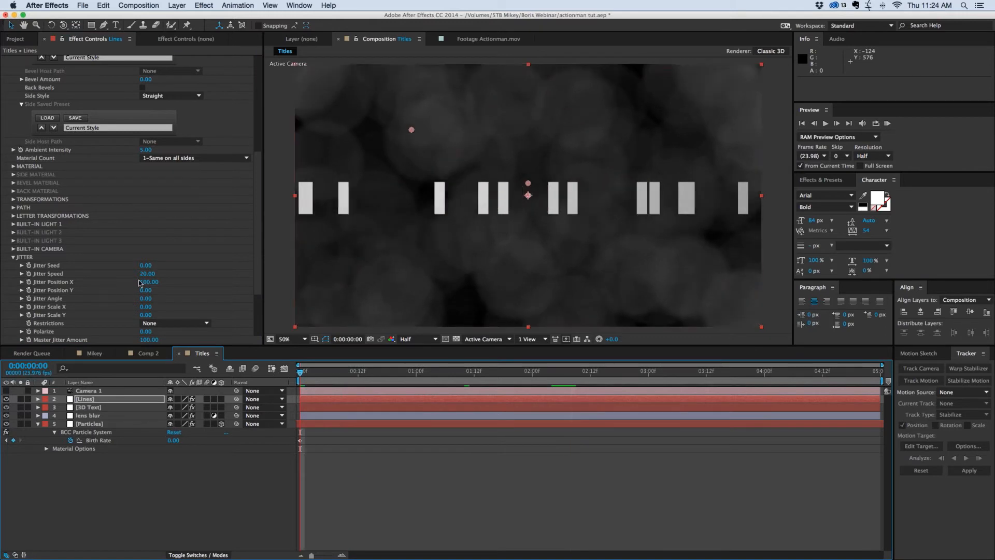
# Animate the Lines text's Jitter Position X from 100 at the first frame to 0 at 0:00:02:13.
pyautogui.click(29, 283)
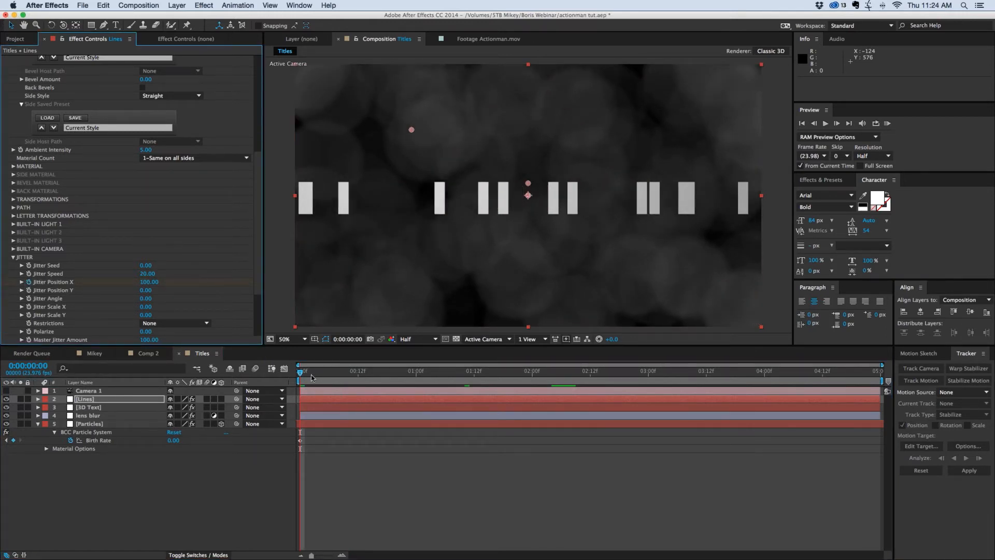
pyautogui.click(335, 376)
pyautogui.press('space')
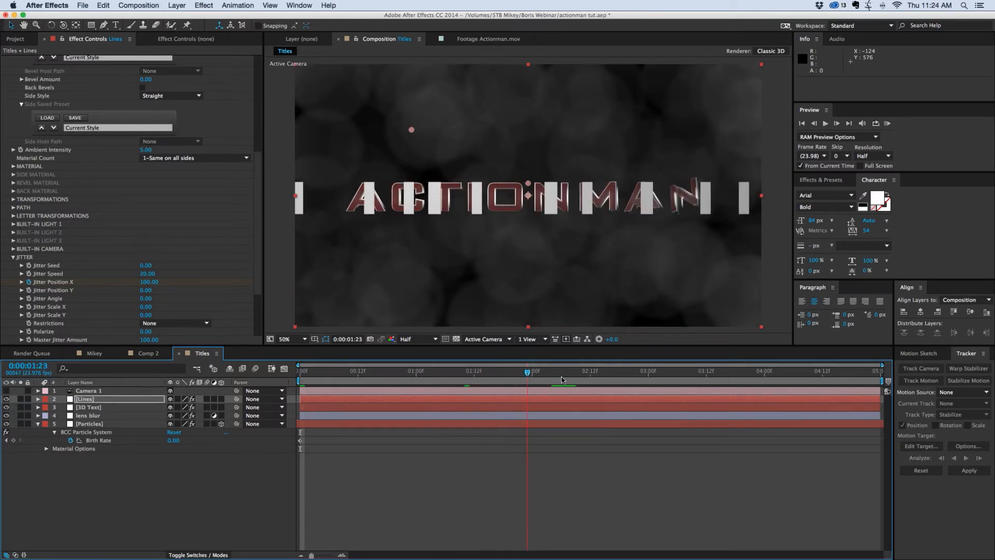
pyautogui.click(150, 282)
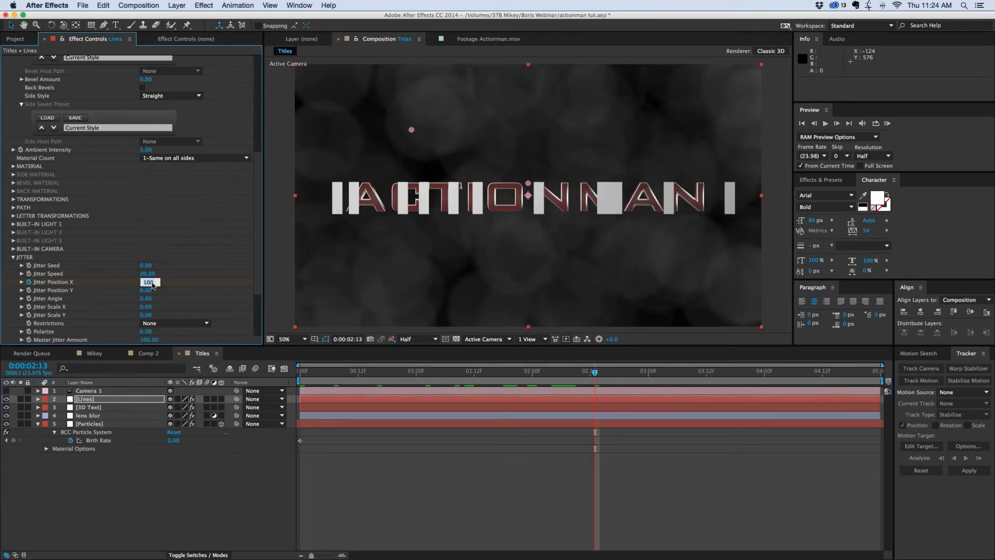
pyautogui.write('0')
pyautogui.press('Return')
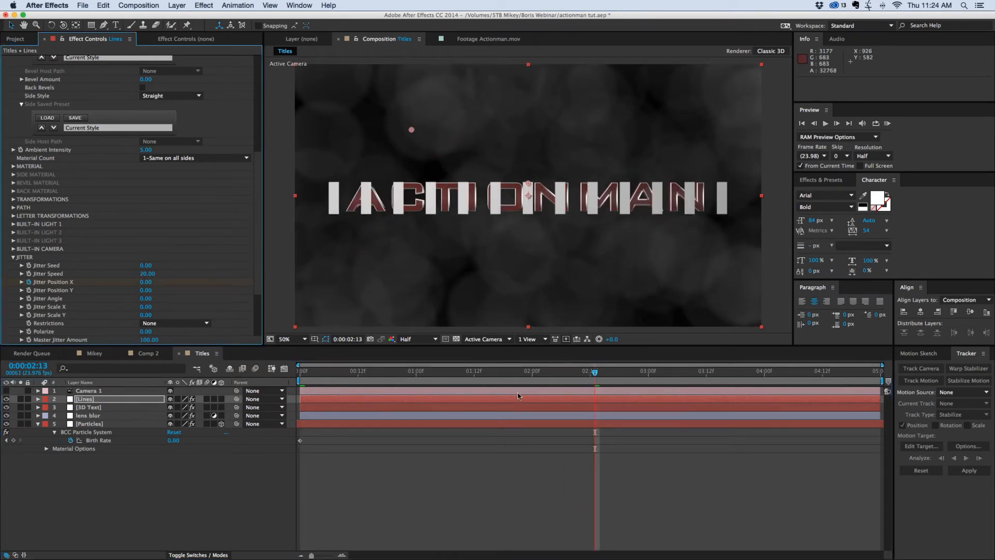
# Preview the bars' jitter animation from the first frame and deselect the layer.
pyautogui.moveTo(396, 374); pyautogui.dragTo(300, 375)
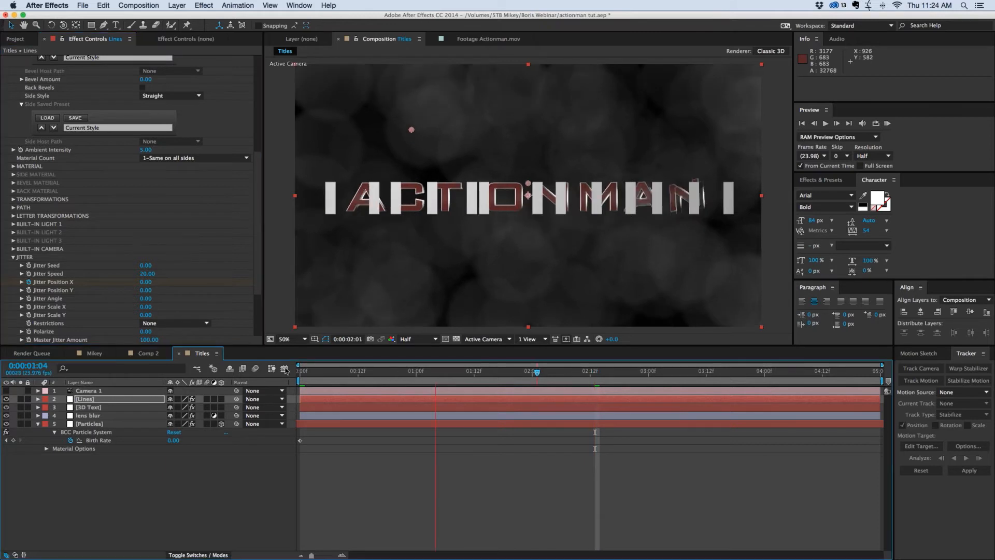
pyautogui.press('space')
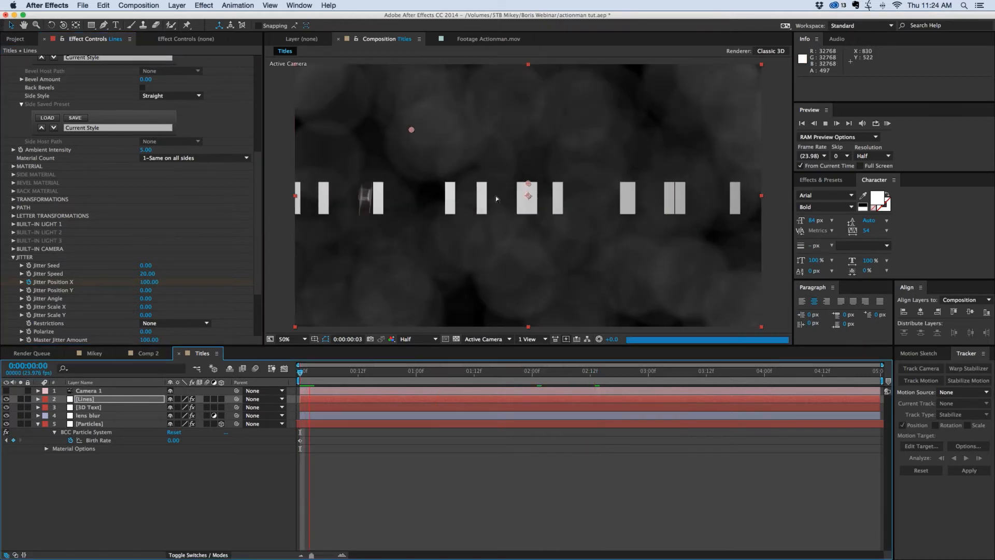
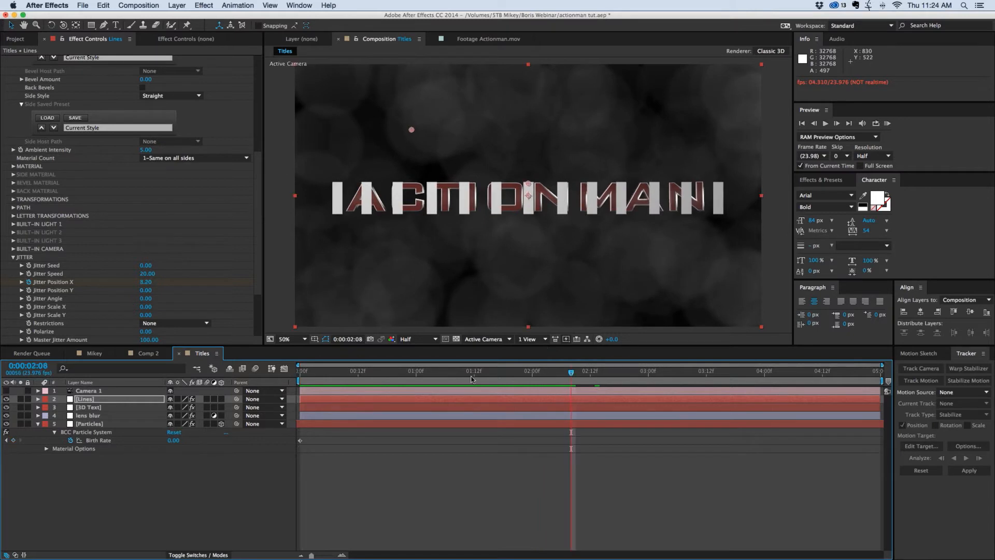
pyautogui.press('space')
pyautogui.press('space')
pyautogui.click(416, 475)
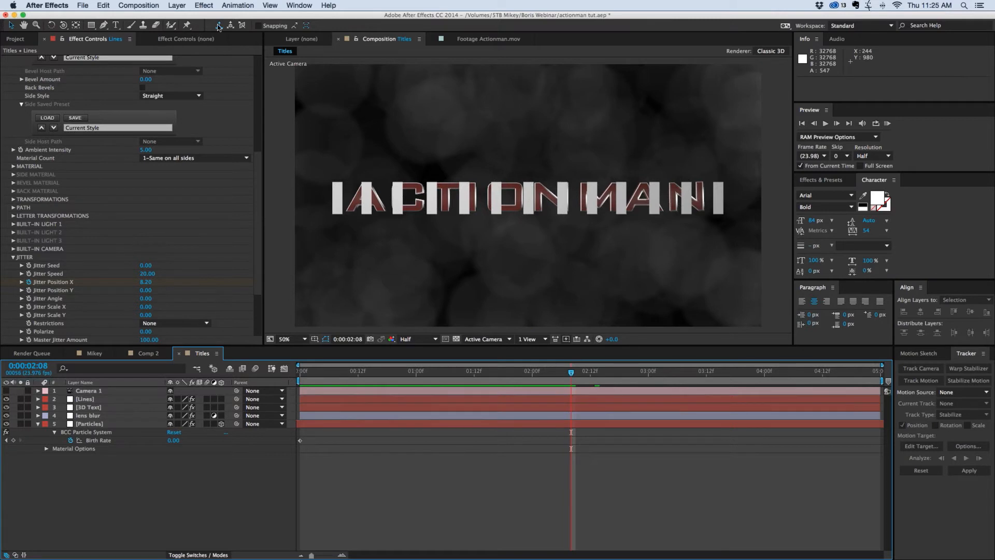
# Create a white solid layer named Matte.
pyautogui.click(176, 5)
pyautogui.moveTo(208, 16)
pyautogui.click(335, 37)
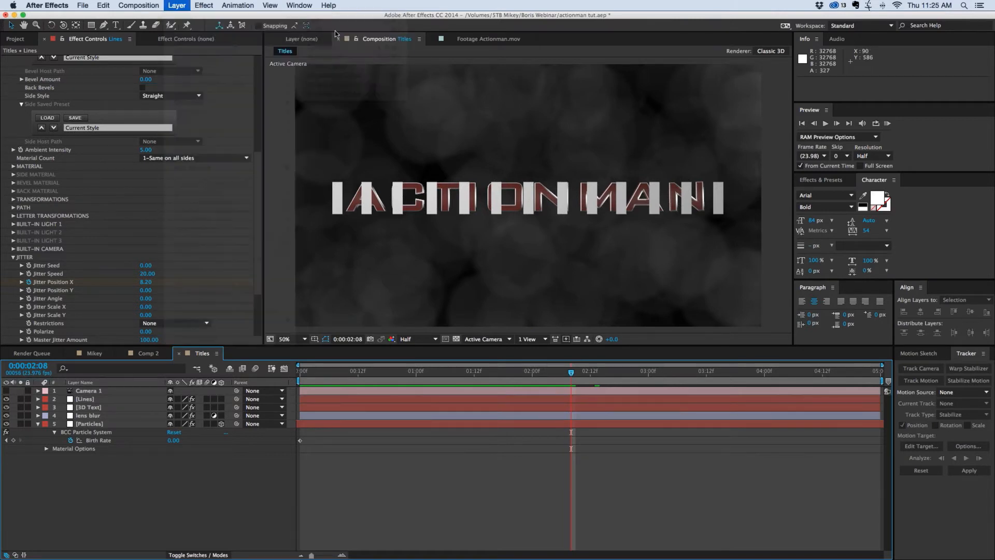
pyautogui.press('Return')
# Apply Fast Blur to the Matte solid with horizontal blur dimensions and a blurriness of 100.
pyautogui.click(204, 5)
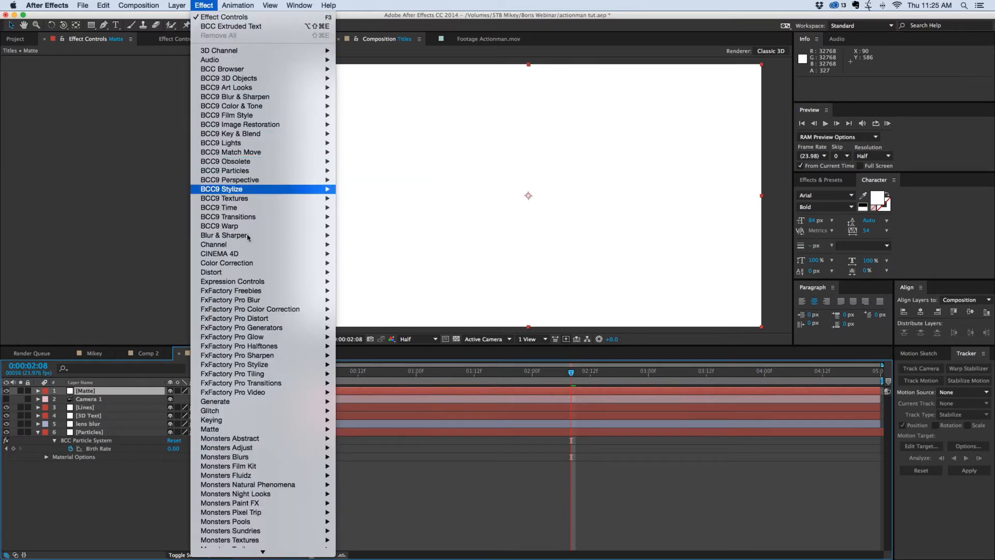
pyautogui.moveTo(248, 238)
pyautogui.click(363, 327)
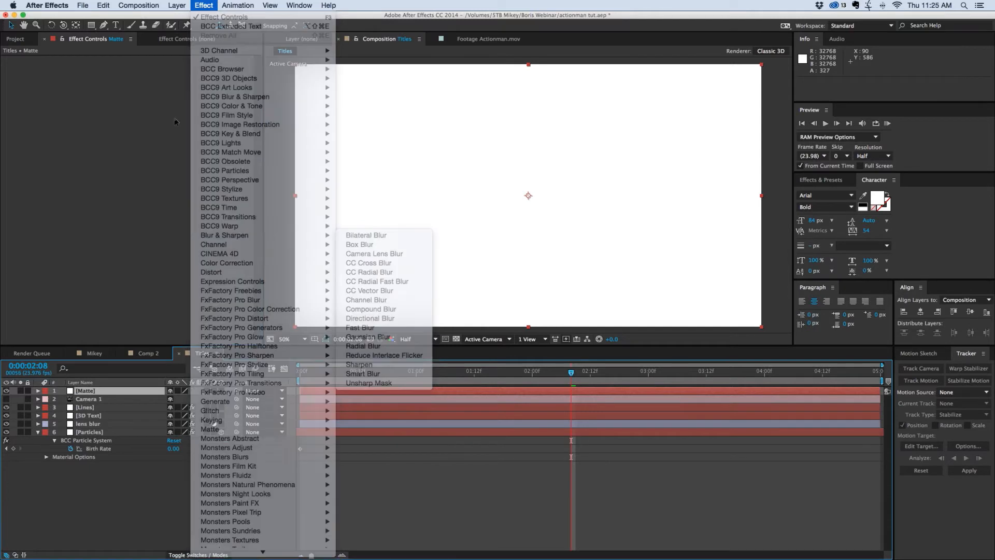
pyautogui.click(155, 76)
pyautogui.click(156, 95)
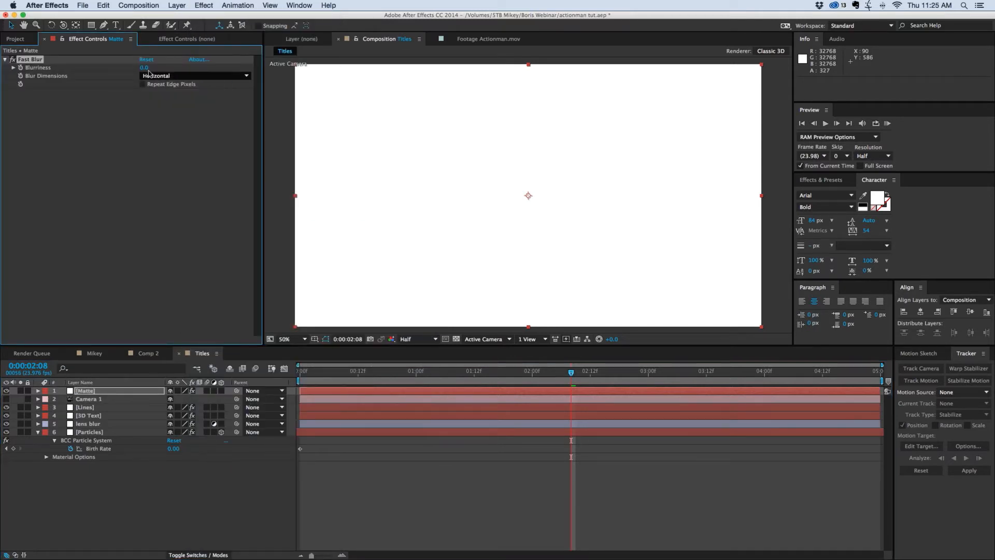
pyautogui.moveTo(227, 69); pyautogui.dragTo(159, 76)
pyautogui.click(146, 68)
pyautogui.write('100')
pyautogui.press('Return')
# Widen the Matte solid to about 122% and place it directly above the Lines layer.
pyautogui.moveTo(283, 197); pyautogui.dragTo(241, 197)
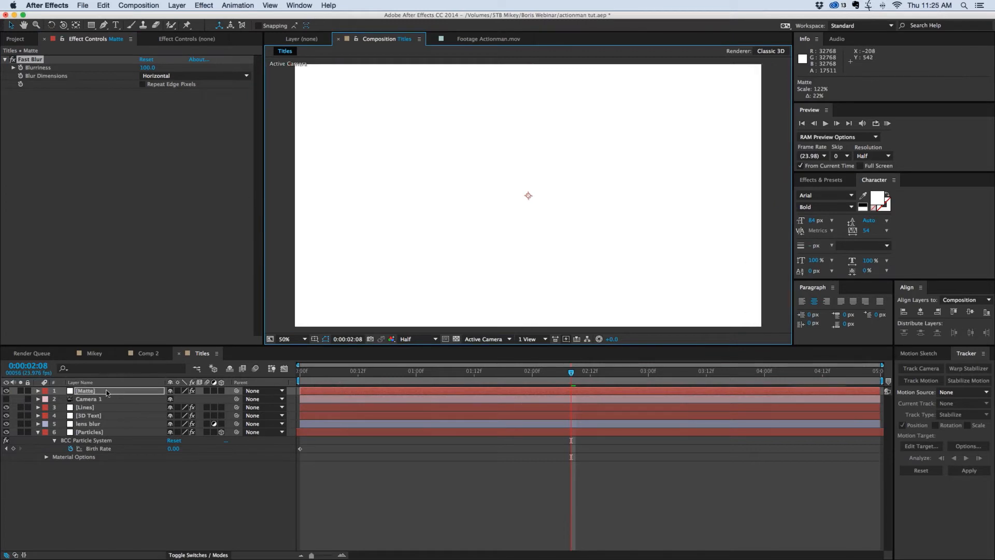
pyautogui.moveTo(106, 393); pyautogui.dragTo(101, 406)
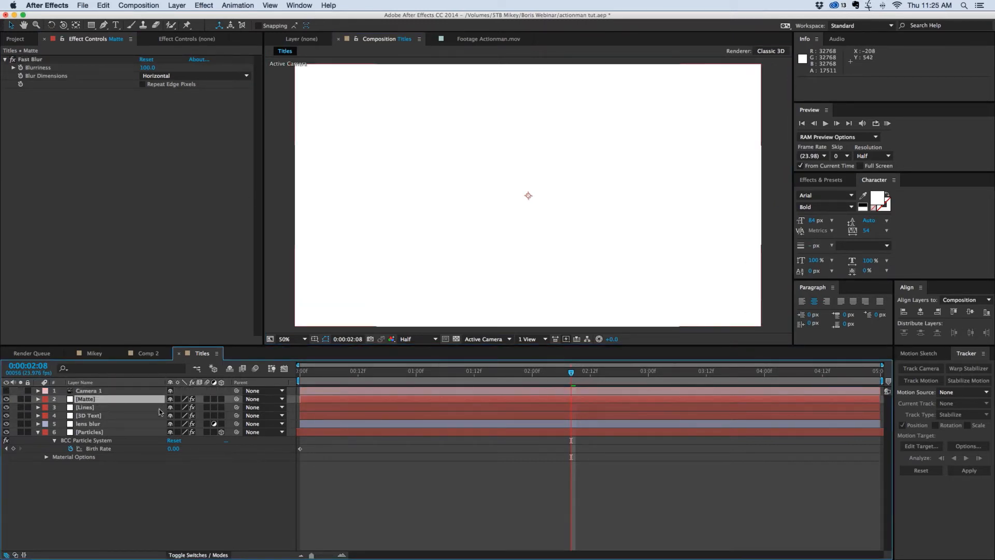
# Set a Position keyframe on the Matte layer at the first frame.
pyautogui.moveTo(325, 375); pyautogui.dragTo(250, 375)
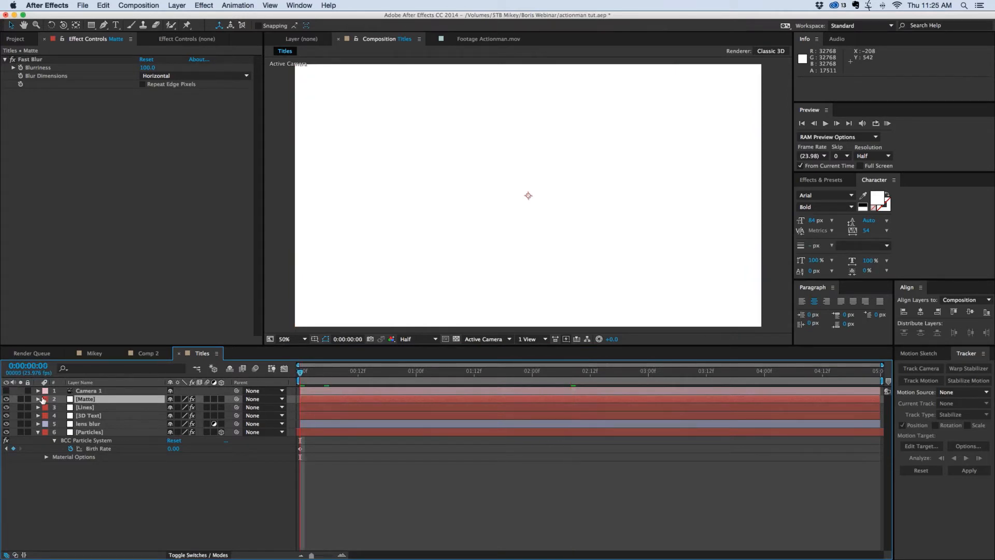
pyautogui.press('p')
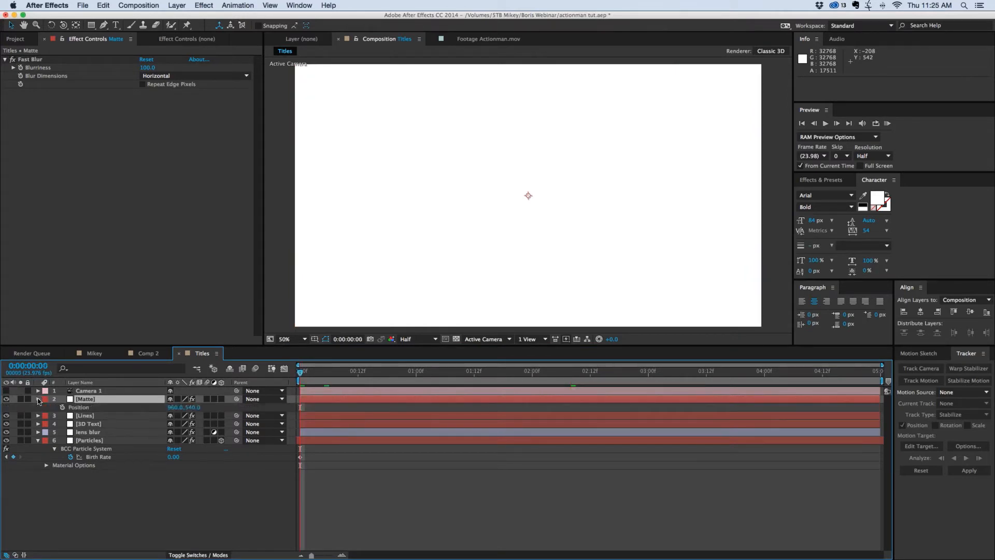
pyautogui.click(63, 408)
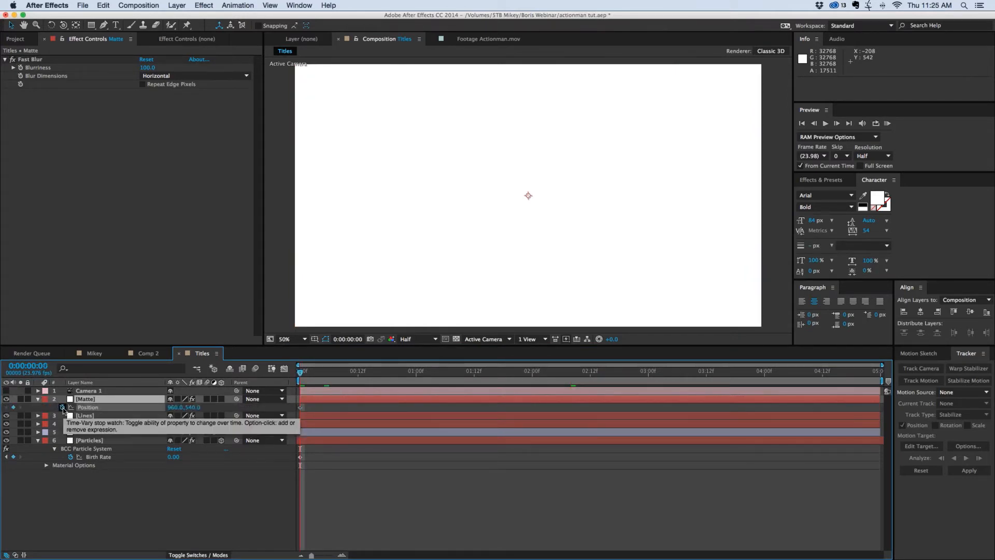
# Hide the Matte to find where the title is fully revealed, then show it and move it off-frame to the right at 0:00:02:10.
pyautogui.click(5, 399)
pyautogui.click(411, 371)
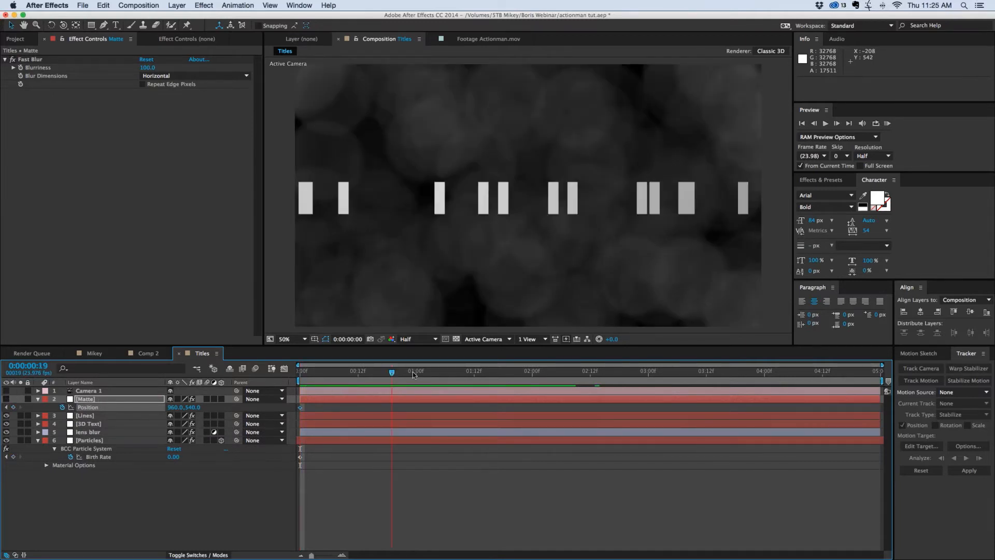
pyautogui.press('space')
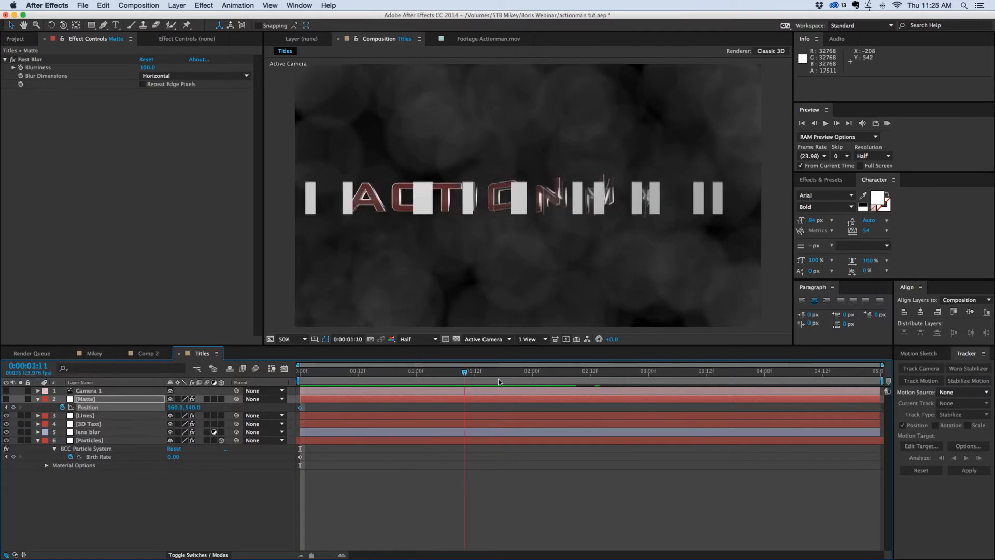
pyautogui.press('space')
pyautogui.click(6, 399)
pyautogui.moveTo(537, 259); pyautogui.dragTo(738, 259)
pyautogui.moveTo(674, 256); pyautogui.dragTo(857, 260)
# Preview the Matte's wipe across the title from the first frame.
pyautogui.click(407, 371)
pyautogui.moveTo(323, 375); pyautogui.dragTo(246, 373)
pyautogui.press('space')
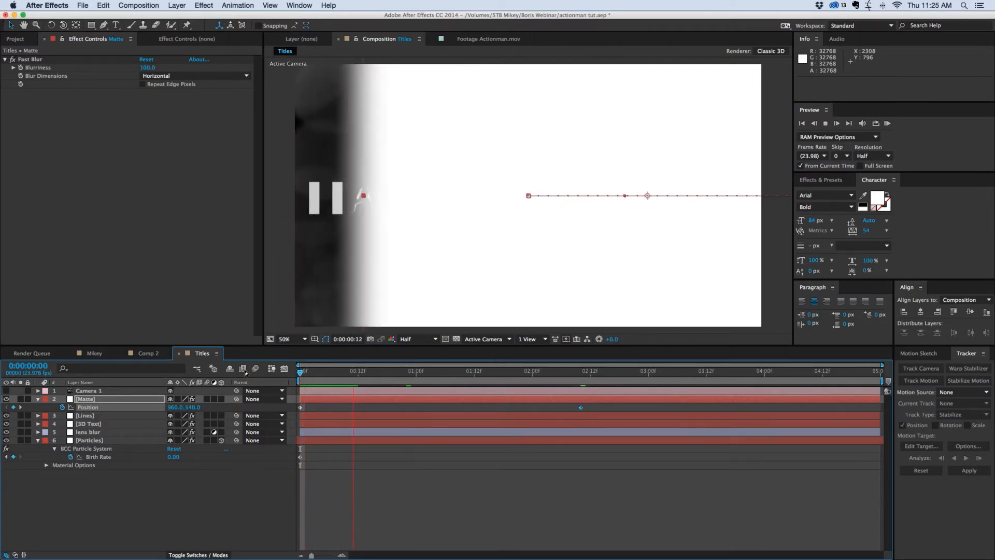
pyautogui.press('space')
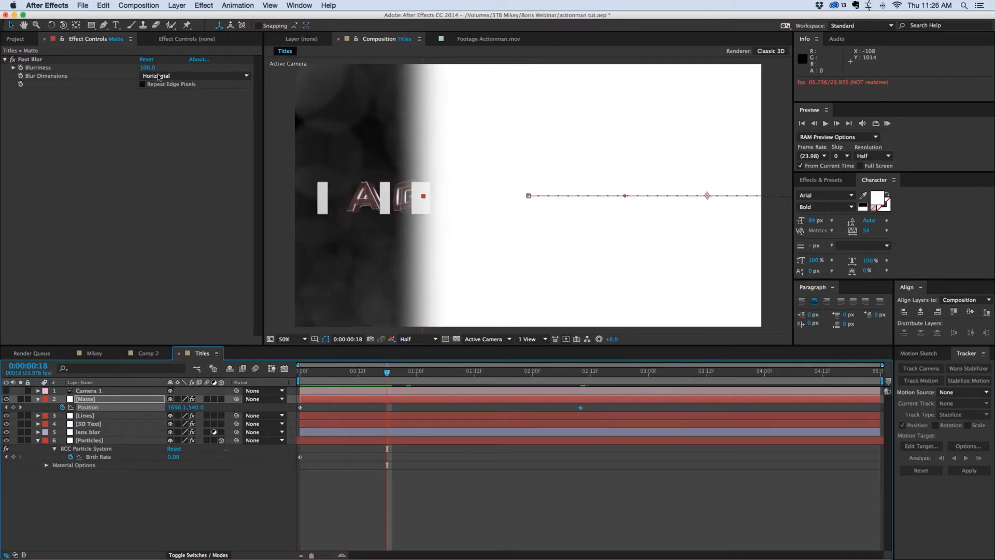
# Raise the Matte's Fast Blur blurriness to 184 and check its softened edge during the wipe.
pyautogui.moveTo(149, 68); pyautogui.dragTo(193, 67)
pyautogui.moveTo(317, 371); pyautogui.dragTo(397, 371)
pyautogui.press('space')
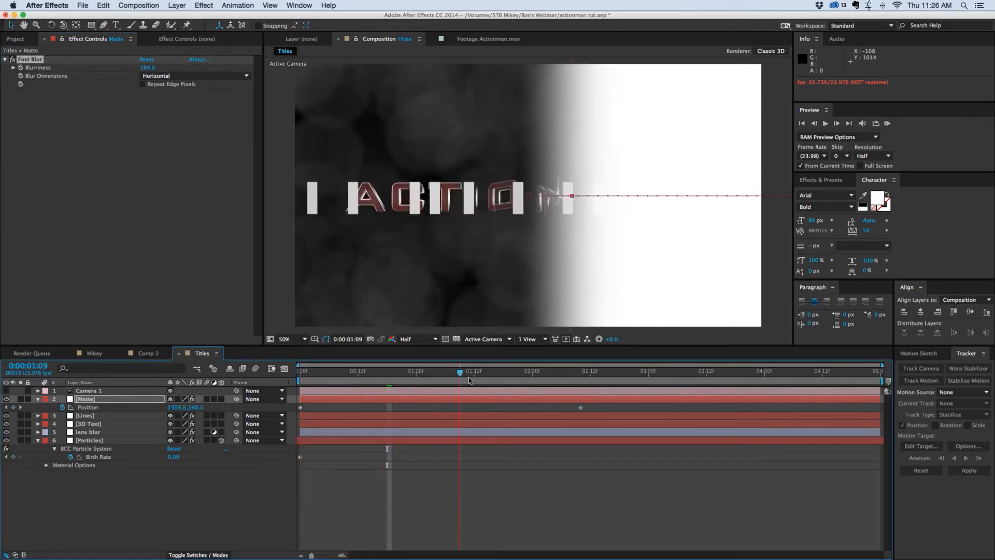
# Show the layer mode columns and set the Lines layer's track matte to Alpha Matte "[Matte]".
pyautogui.click(115, 416)
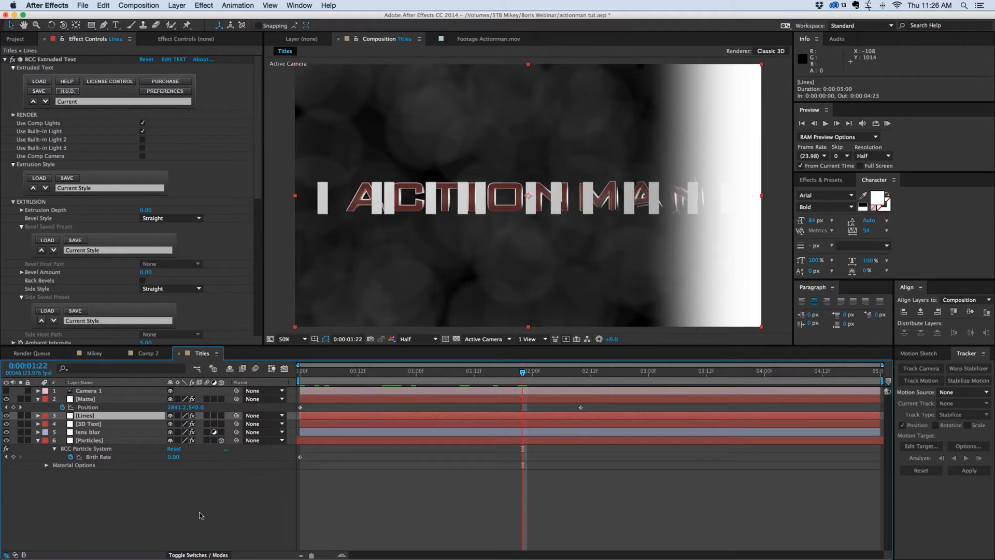
pyautogui.click(178, 515)
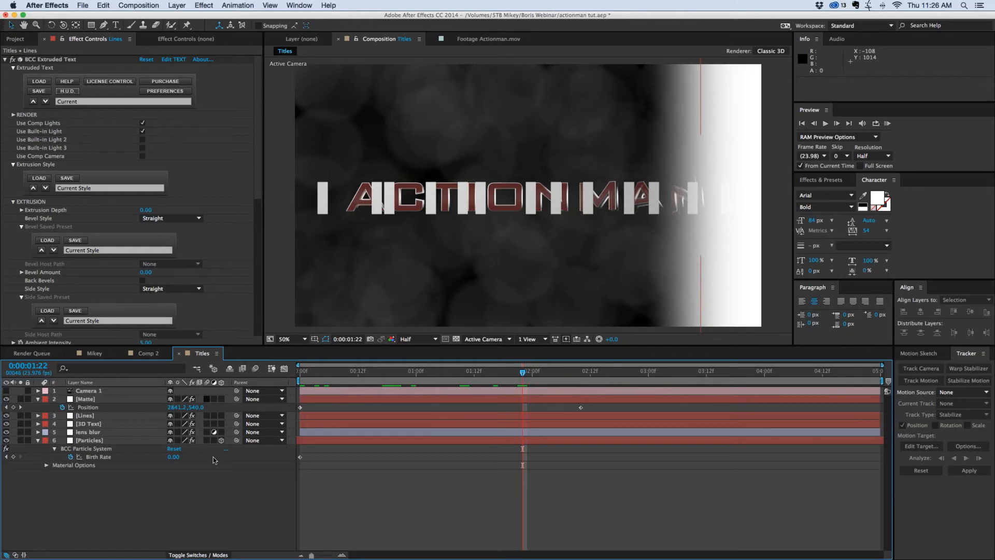
pyautogui.click(201, 555)
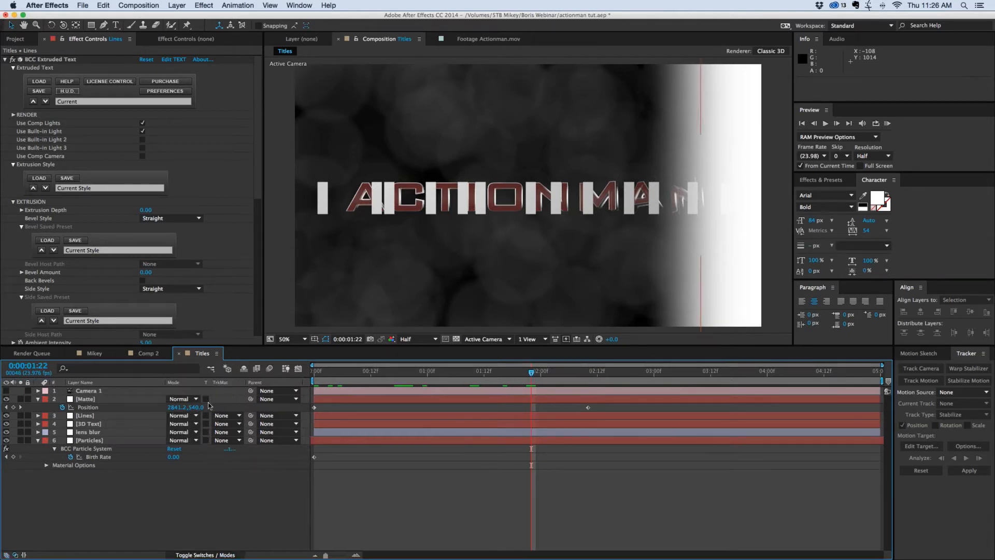
pyautogui.click(100, 417)
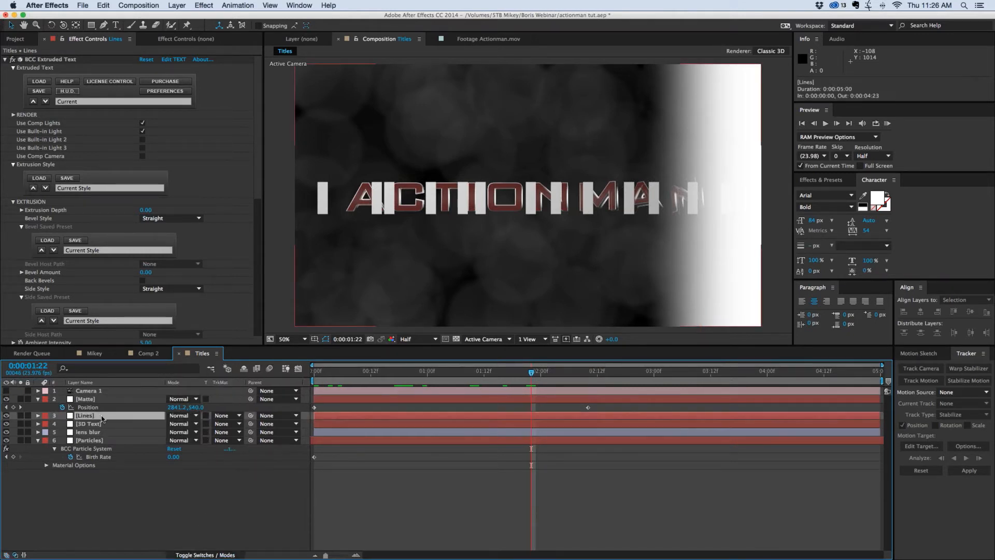
pyautogui.click(228, 415)
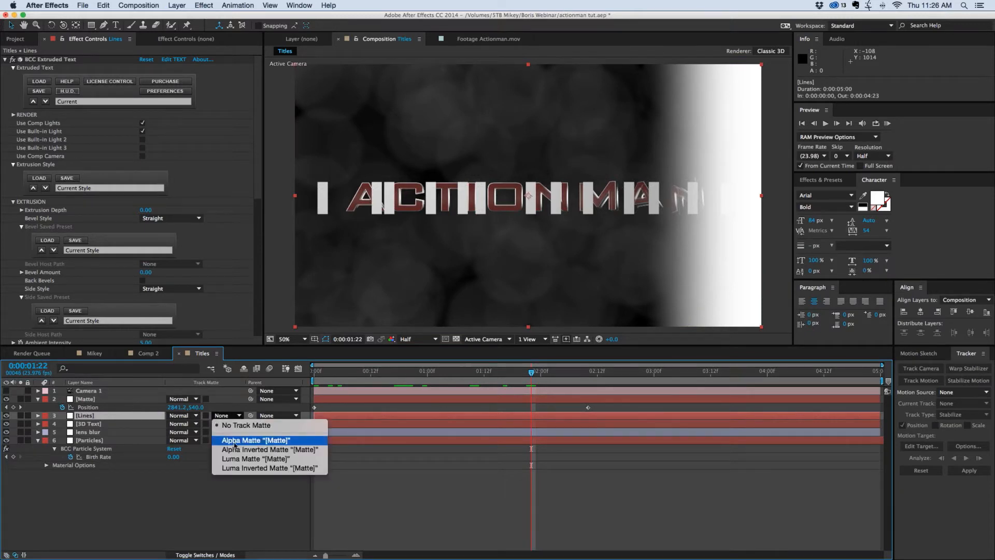
pyautogui.click(234, 441)
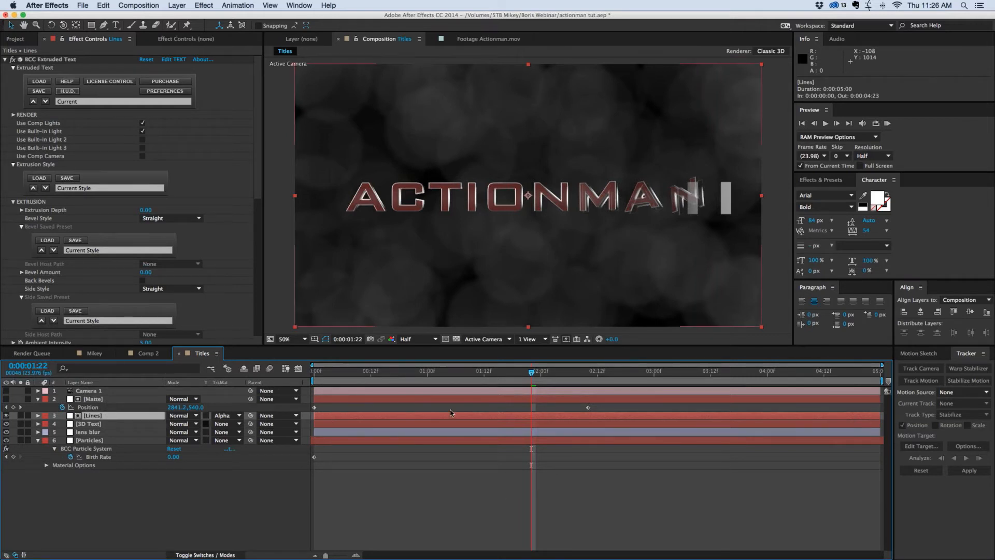
# Preview the matted bars and title reveal from the beginning, then deselect all layers.
pyautogui.moveTo(476, 372); pyautogui.dragTo(306, 368)
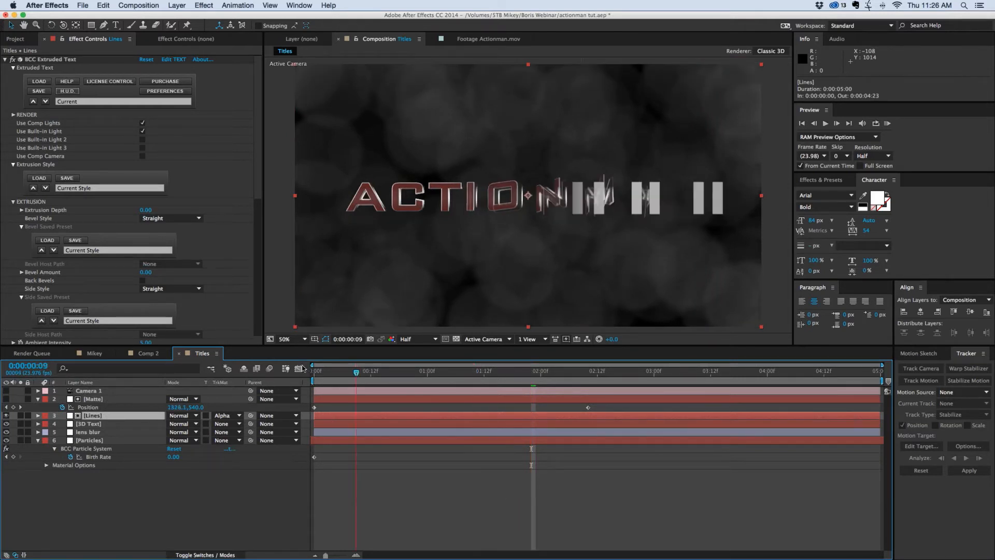
pyautogui.press('space')
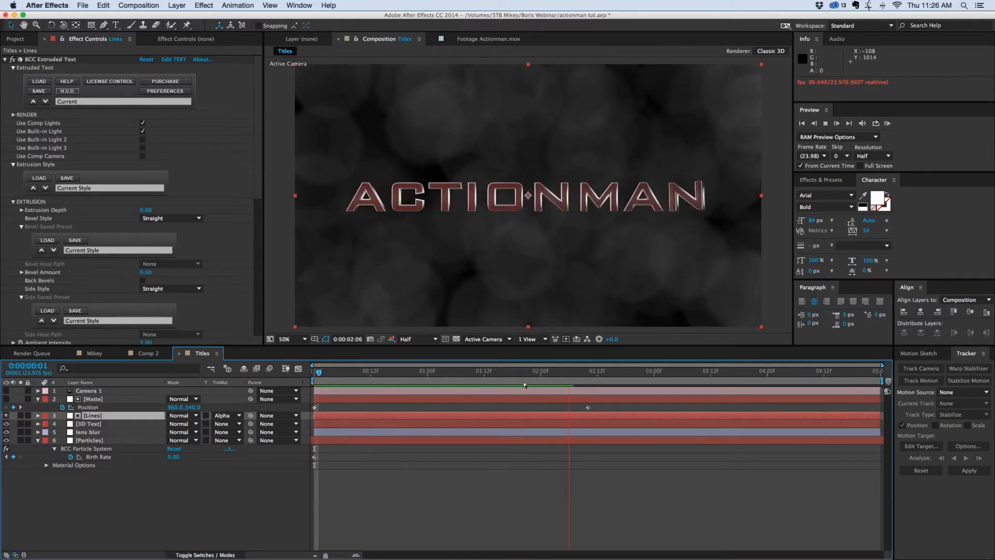
pyautogui.press('space')
pyautogui.press('super+shift+a')
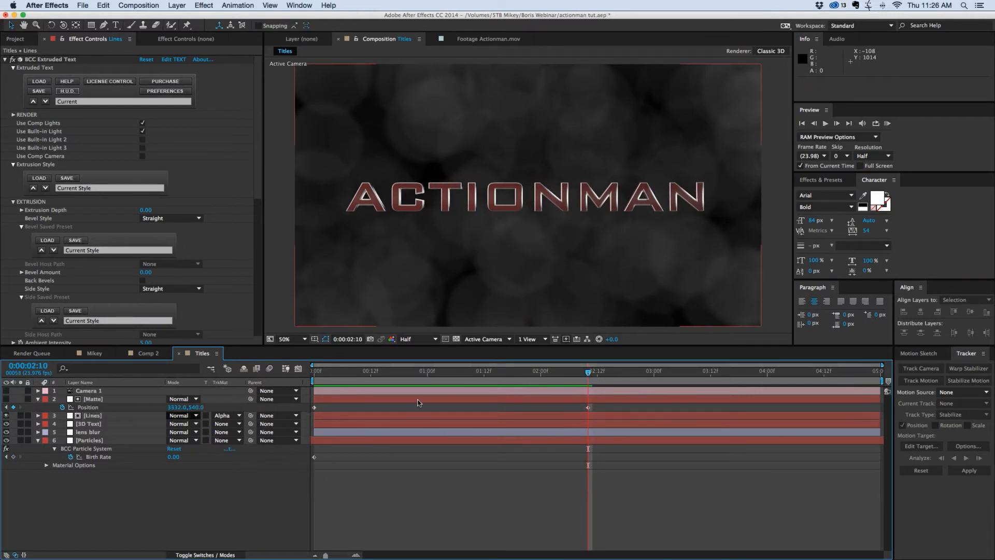
# Apply the BCC Glint effect to the Lines layer, viewing it at frame 0:00:00:07.
pyautogui.moveTo(416, 372); pyautogui.dragTo(347, 373)
pyautogui.click(350, 70)
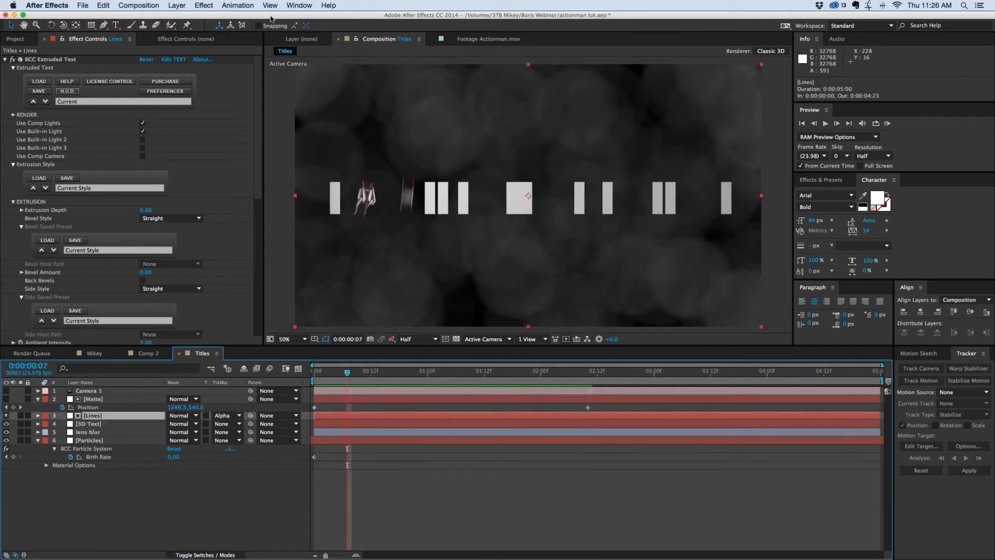
pyautogui.click(203, 5)
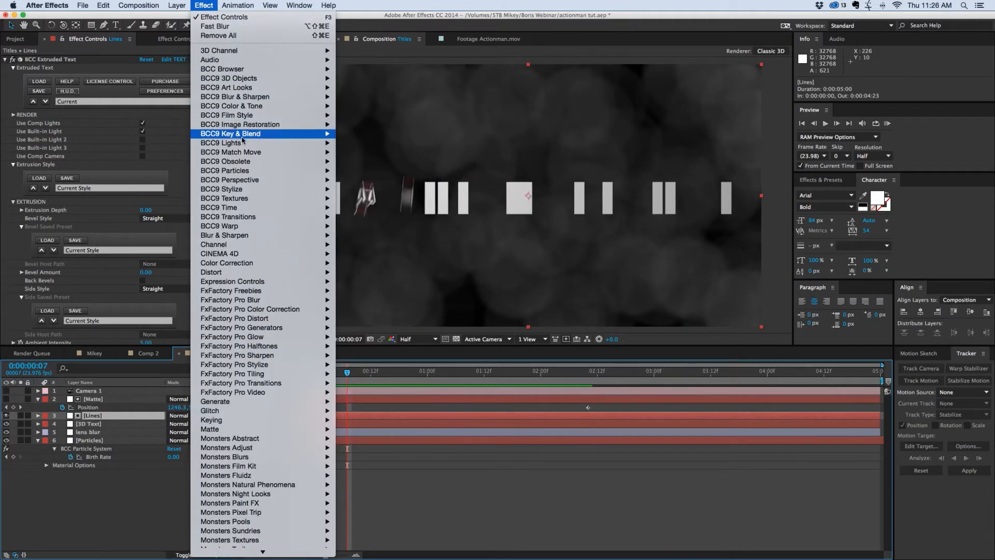
pyautogui.moveTo(242, 143)
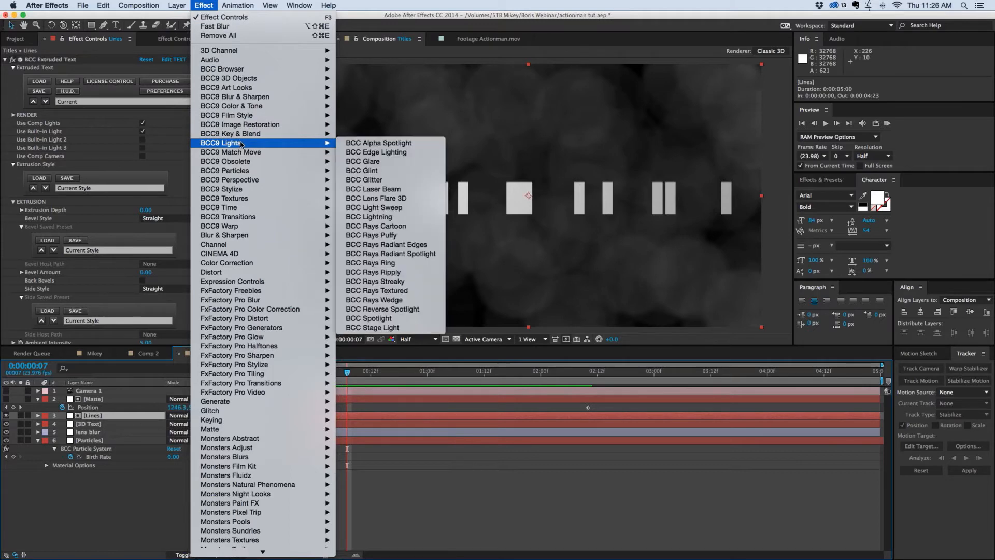
pyautogui.click(378, 171)
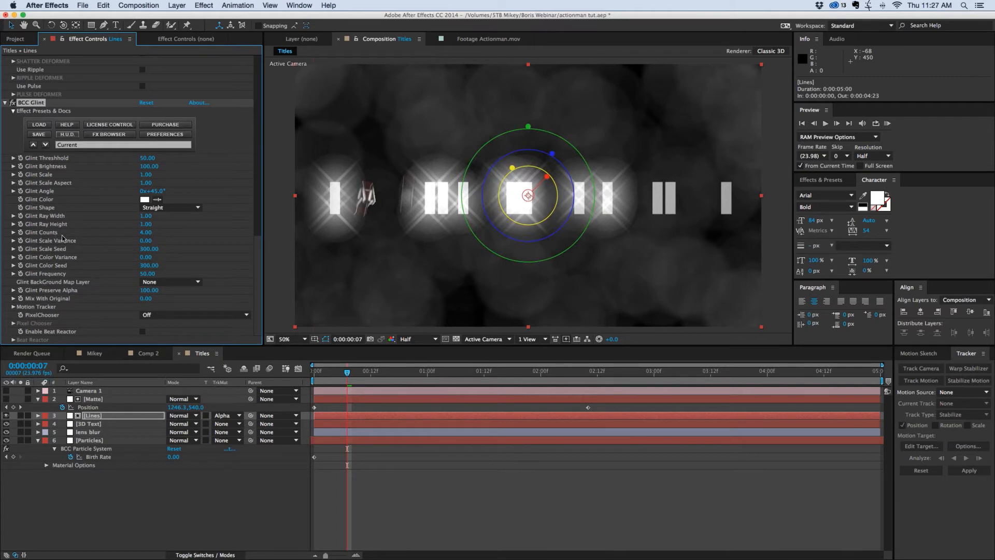
# Set the Lines layer's BCC Glint to a Glint Counts of 2 and a Glint Angle of 0°.
pyautogui.moveTo(141, 233); pyautogui.dragTo(155, 233)
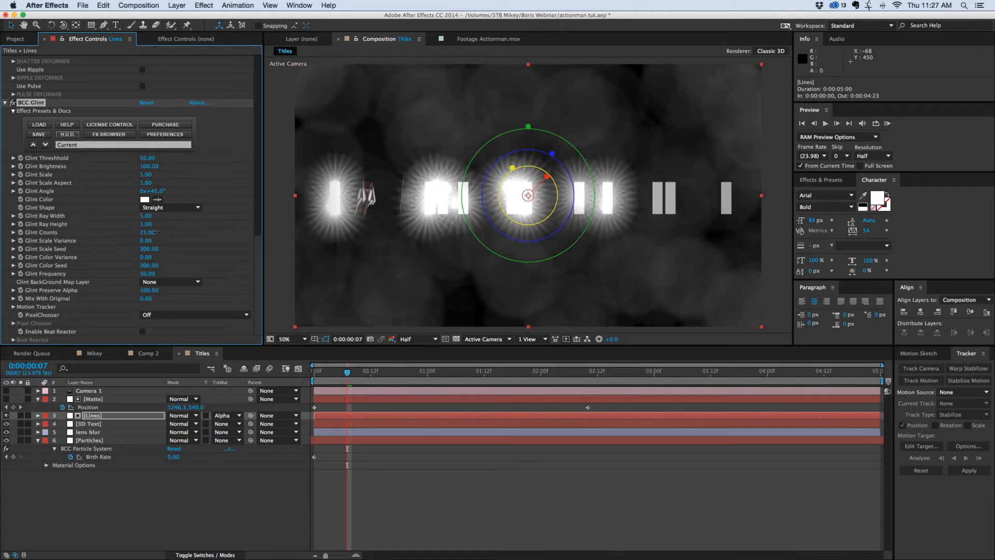
pyautogui.click(149, 234)
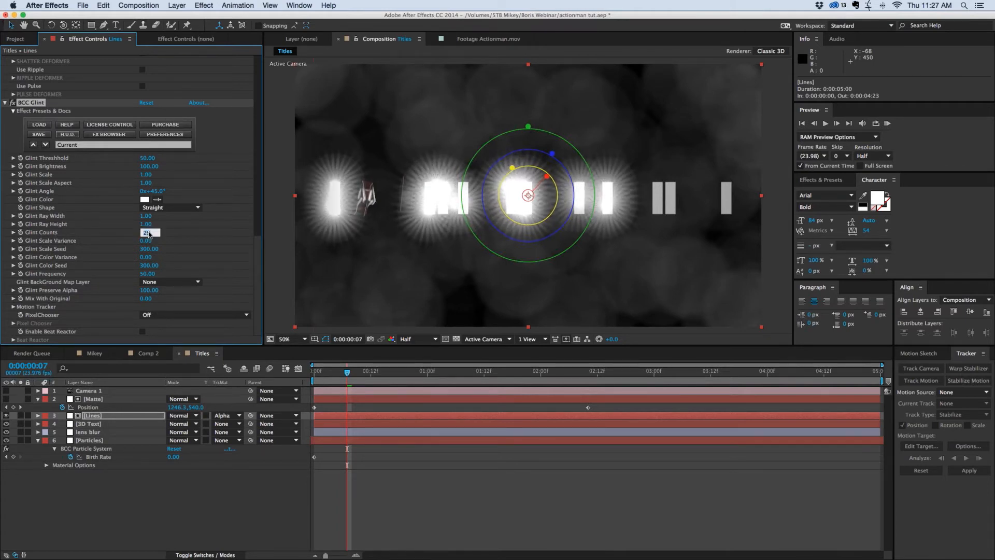
pyautogui.write('2')
pyautogui.press('Return')
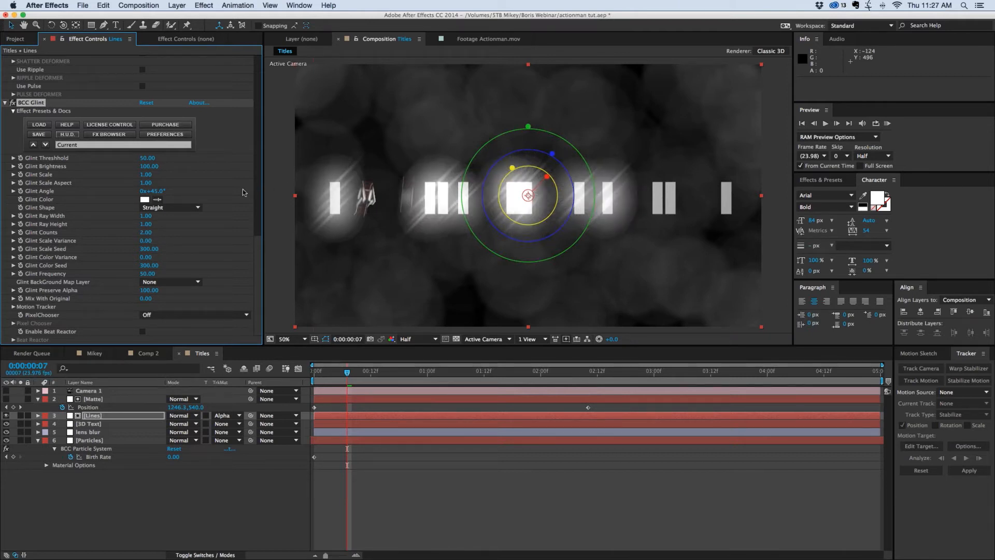
pyautogui.click(157, 192)
pyautogui.write('0')
pyautogui.press('Return')
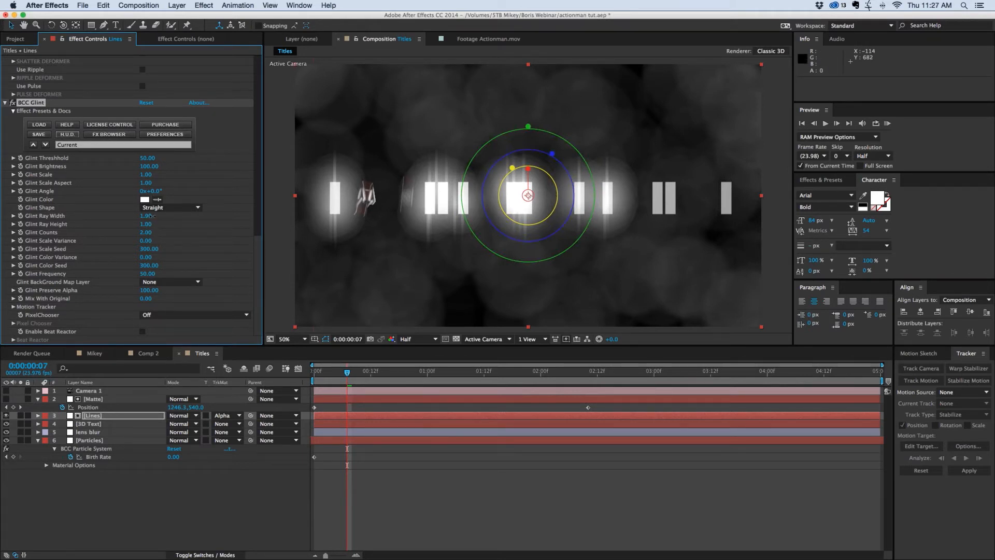
# Lengthen and brighten the glint rays: Ray Width 3.70, Ray Height 3.50, Glint Brightness 159 and Glint Threshold about 19.
pyautogui.moveTo(151, 216); pyautogui.dragTo(157, 216)
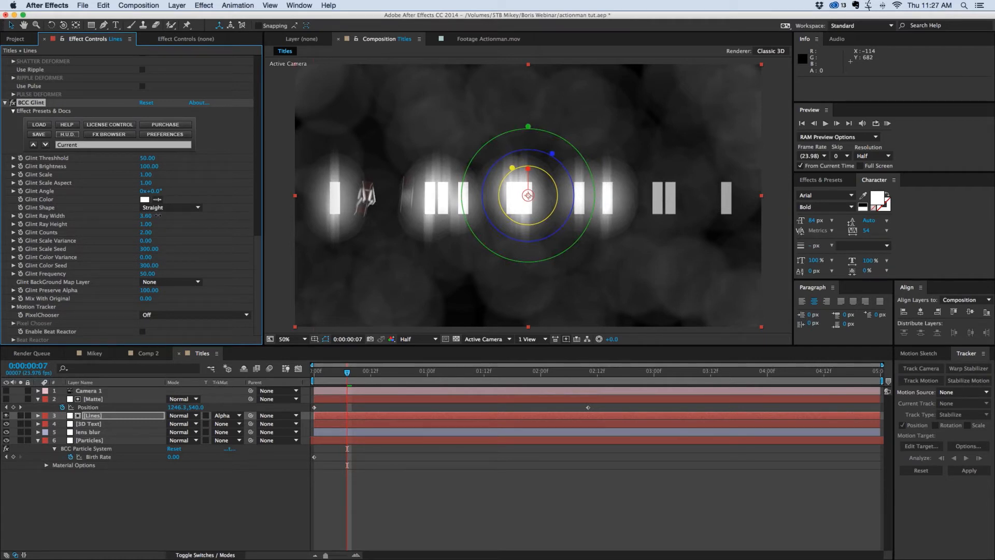
pyautogui.moveTo(148, 224)
pyautogui.mouseDown()
pyautogui.moveTo(187, 223)
pyautogui.moveTo(158, 224)
pyautogui.mouseUp()
pyautogui.moveTo(151, 166); pyautogui.dragTo(129, 158)
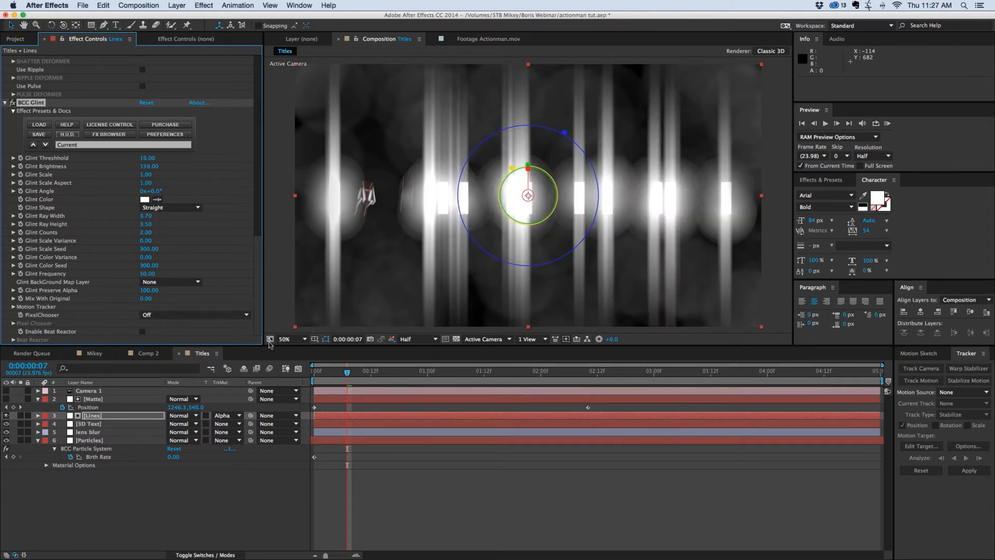
# Keyframe Glint Brightness at 159 on the first frame and lower it at 0:00:01:23 so the glint dims.
pyautogui.moveTo(338, 372); pyautogui.dragTo(286, 372)
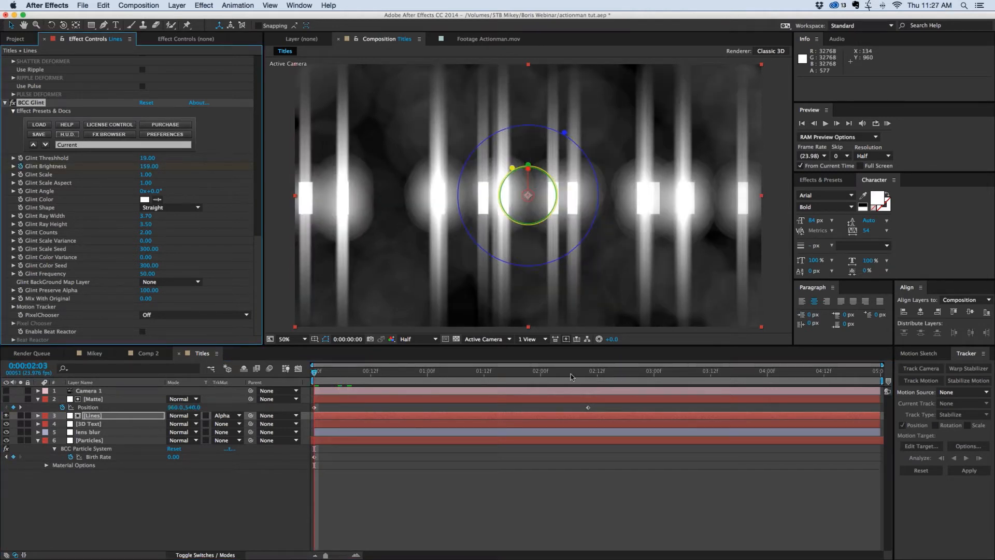
pyautogui.click(570, 374)
pyautogui.moveTo(580, 374); pyautogui.dragTo(536, 374)
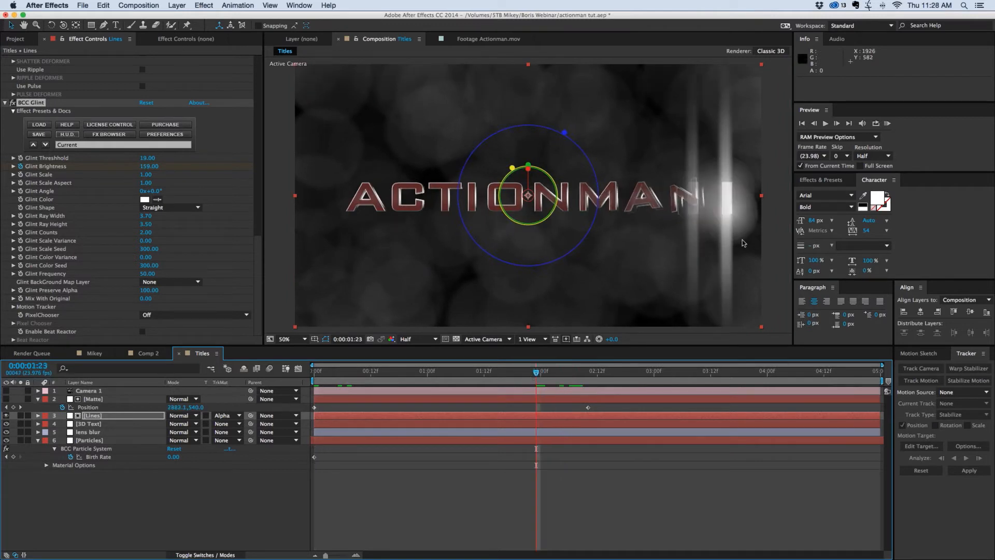
pyautogui.moveTo(143, 165); pyautogui.dragTo(94, 162)
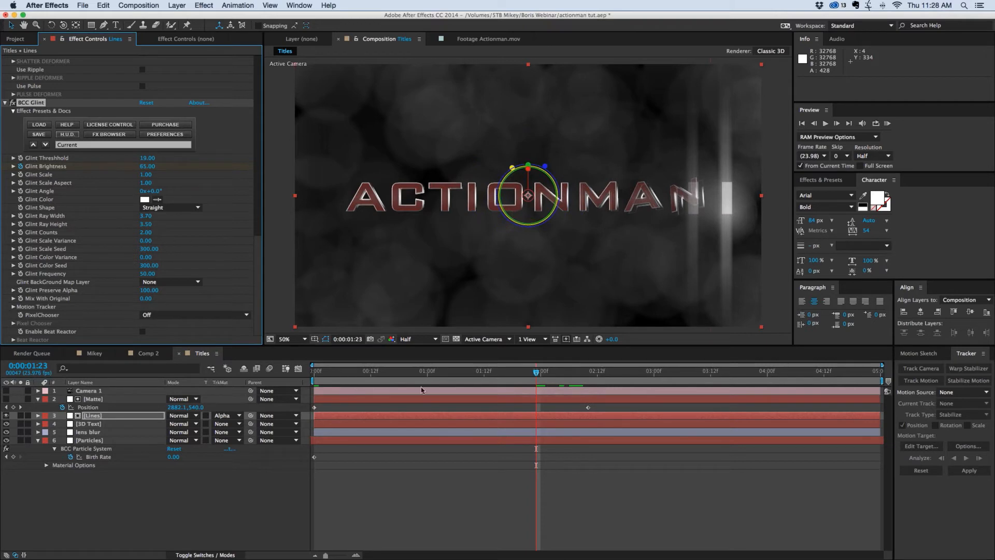
# Preview the glinting lines and title reveal from the first frame.
pyautogui.click(431, 371)
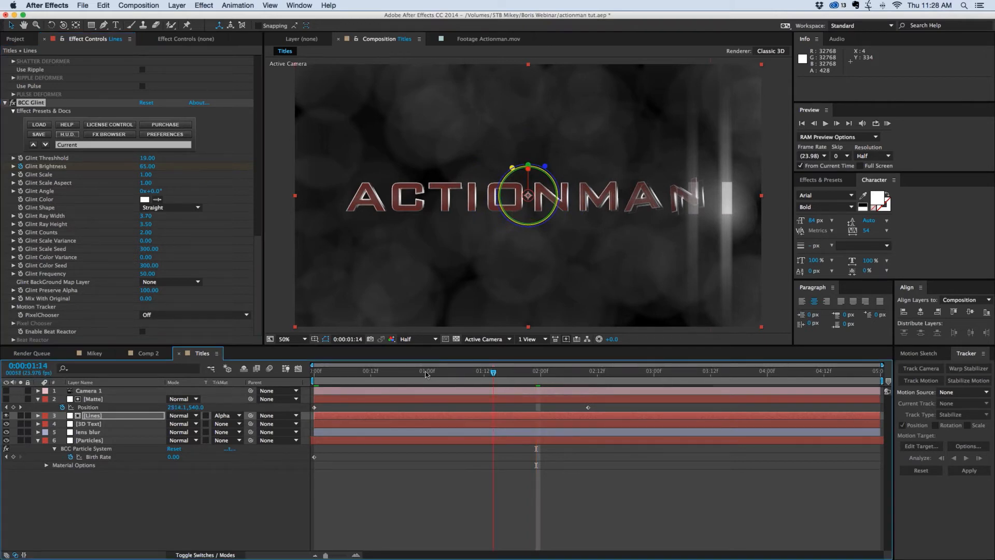
pyautogui.moveTo(402, 372); pyautogui.dragTo(298, 368)
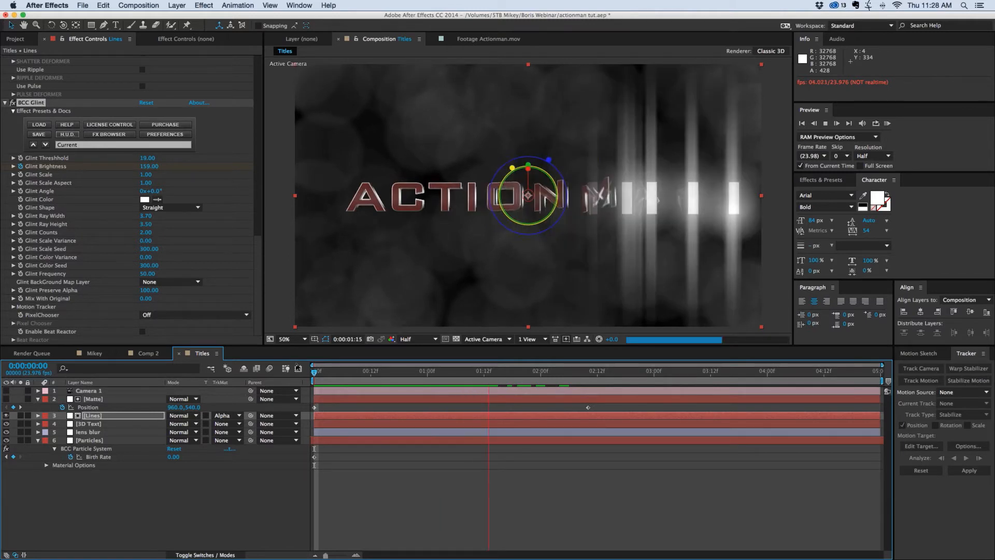
pyautogui.press('space')
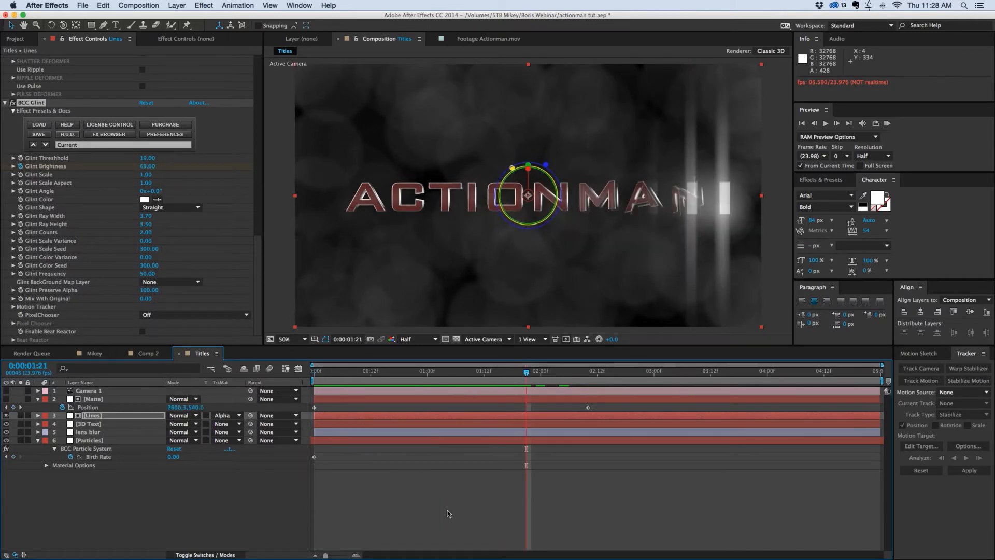
# At 0:00:01:19, add a text layer reading "MAN OF ACTION" beneath the ACTIONMAN title.
pyautogui.click(503, 372)
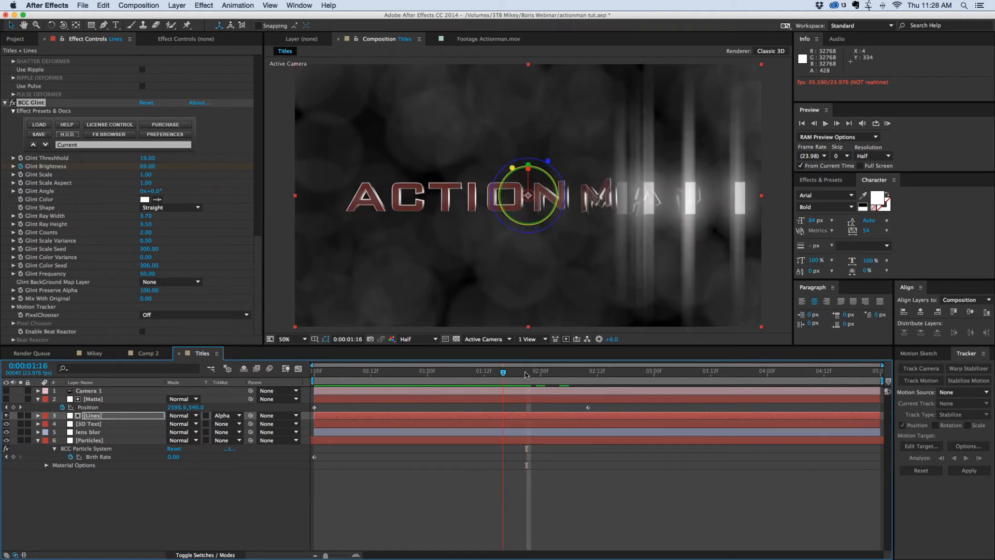
pyautogui.moveTo(538, 376); pyautogui.dragTo(517, 377)
pyautogui.press('super+t')
pyautogui.click(507, 244)
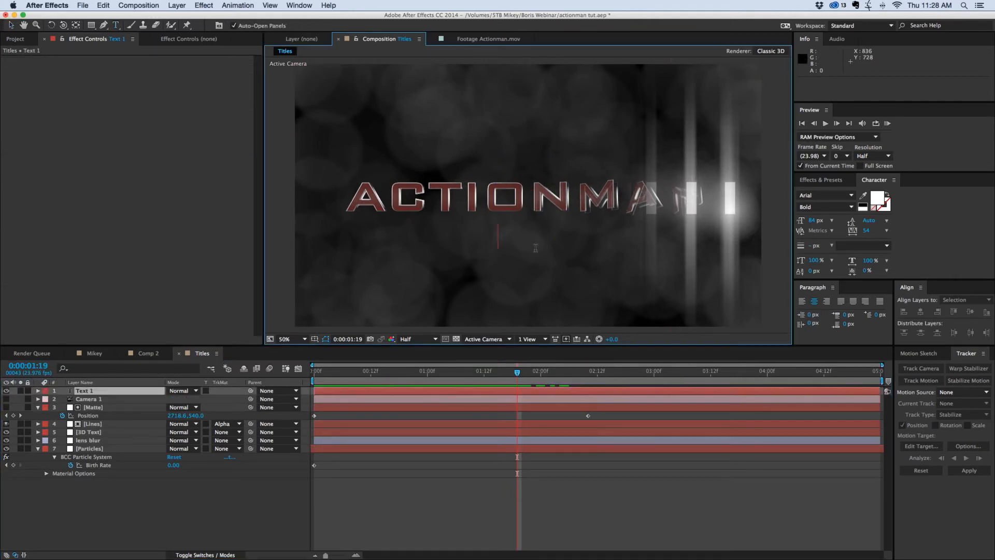
pyautogui.write('MAN OF ACTION')
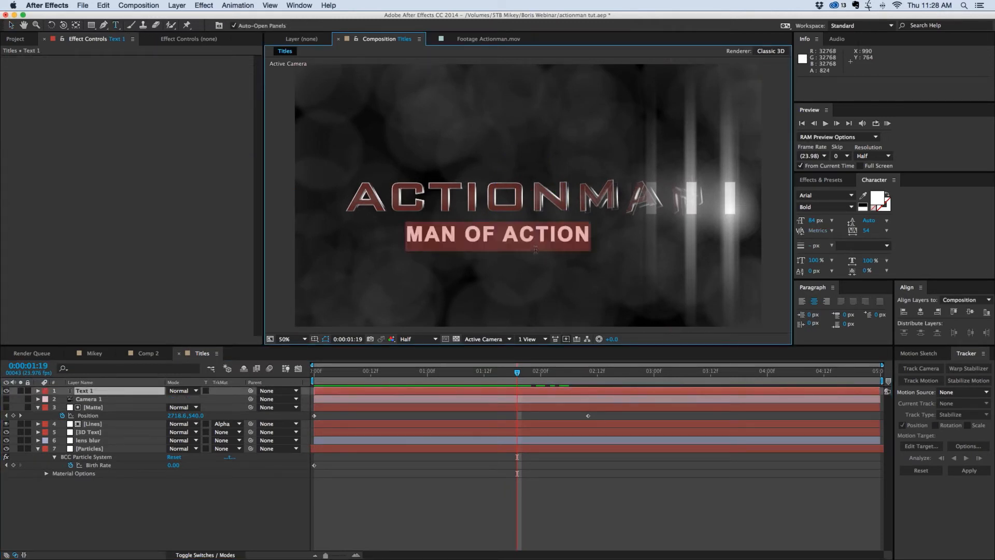
# Format all of the MAN OF ACTION text in Bank Gothic BT Medium at 55 px.
pyautogui.press('super+a')
pyautogui.click(817, 195)
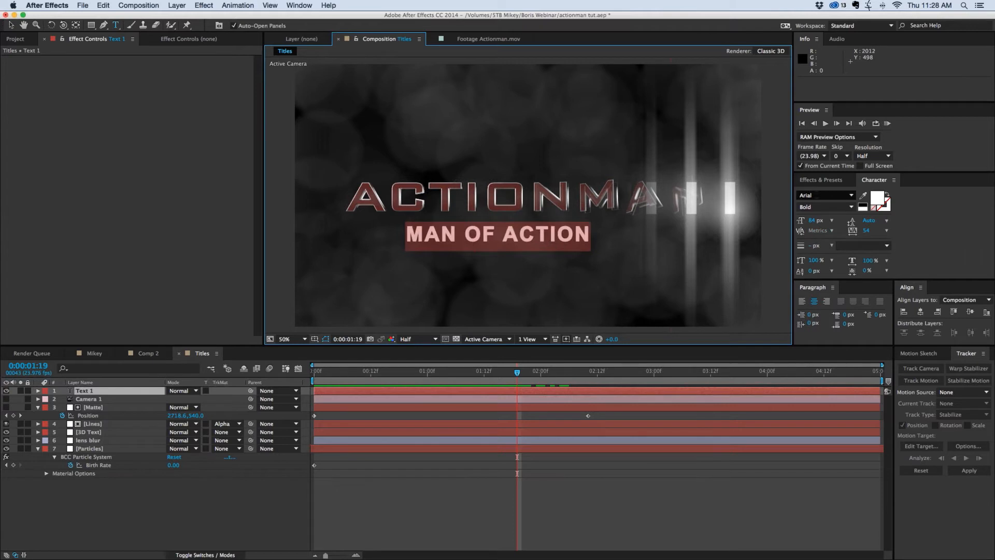
pyautogui.write('Ban')
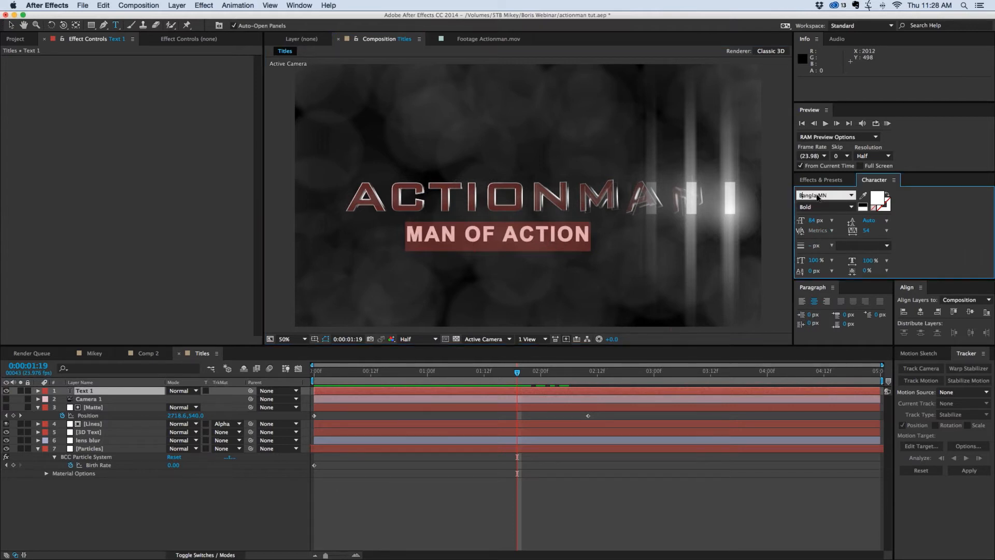
pyautogui.write('k Gothic BT')
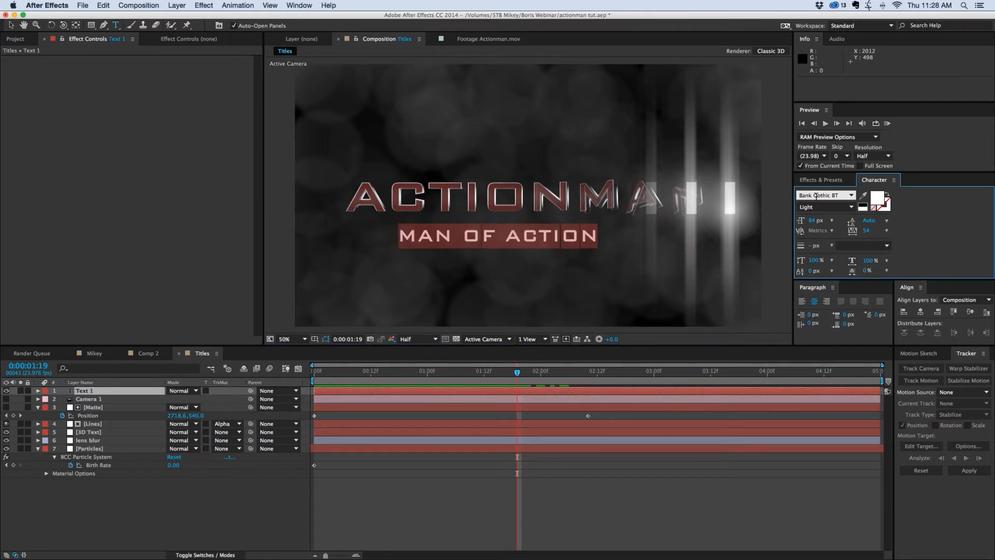
pyautogui.click(851, 207)
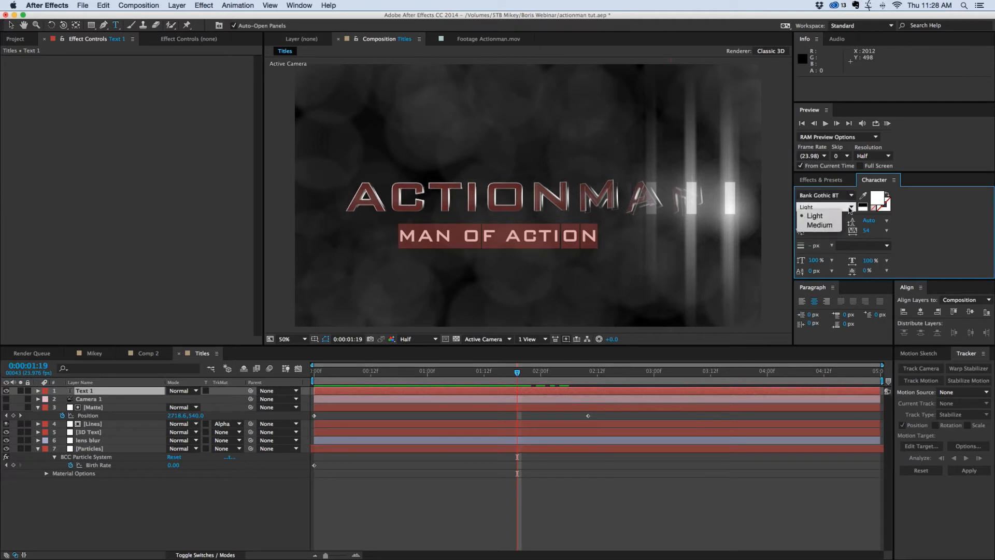
pyautogui.click(835, 225)
pyautogui.click(811, 220)
pyautogui.write('55')
pyautogui.press('Return')
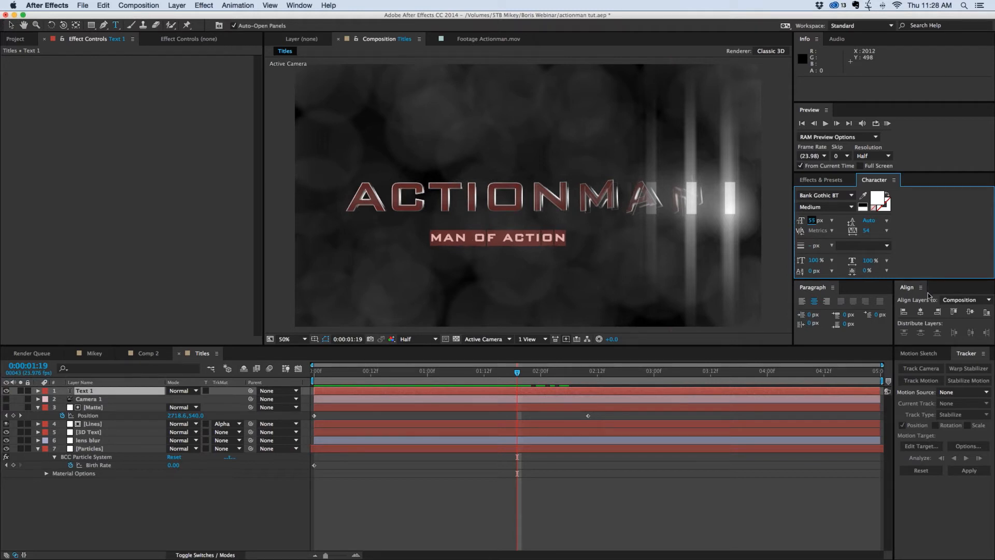
# Center the MAN OF ACTION text in the composition both ways, then nudge it down to about Y 694, just below the title.
pyautogui.click(920, 312)
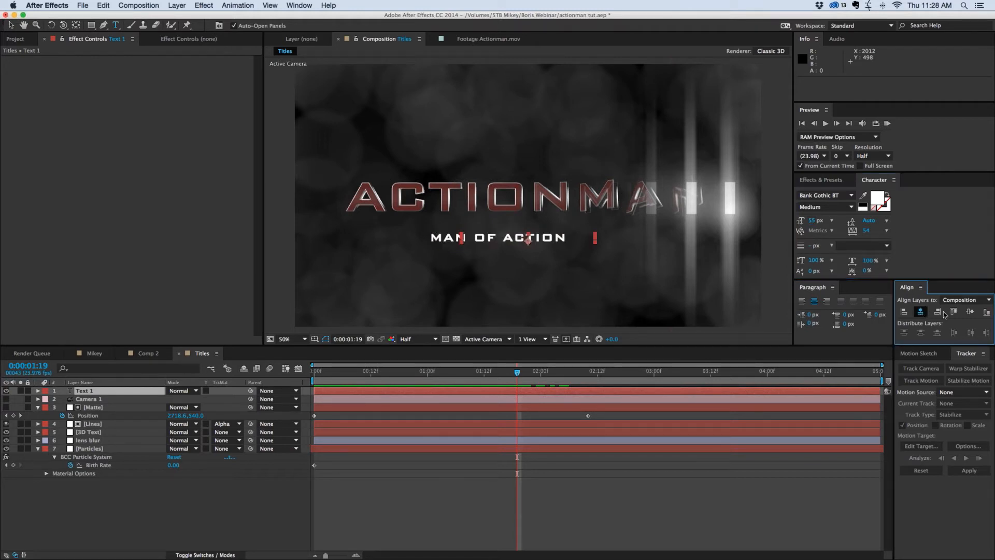
pyautogui.click(970, 311)
pyautogui.hotkey('shift', 'Down')
pyautogui.hotkey('shift', 'Down')
pyautogui.hotkey('shift', 'Down')
pyautogui.hotkey('shift', 'Down')
pyautogui.hotkey('shift', 'Down')
pyautogui.hotkey('shift', 'Down')
pyautogui.hotkey('shift', 'Down')
pyautogui.hotkey('shift', 'Down')
pyautogui.hotkey('shift', 'Down')
pyautogui.hotkey('shift', 'Down')
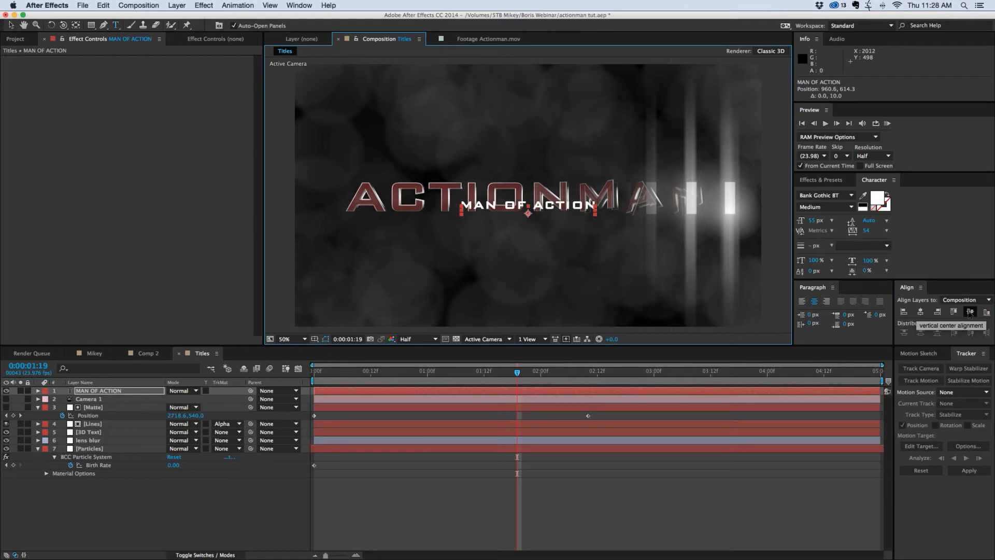
pyautogui.hotkey('shift', 'Down')
pyautogui.hotkey('shift', 'Down')
pyautogui.hotkey('shift', 'Down')
pyautogui.hotkey('shift', 'Down')
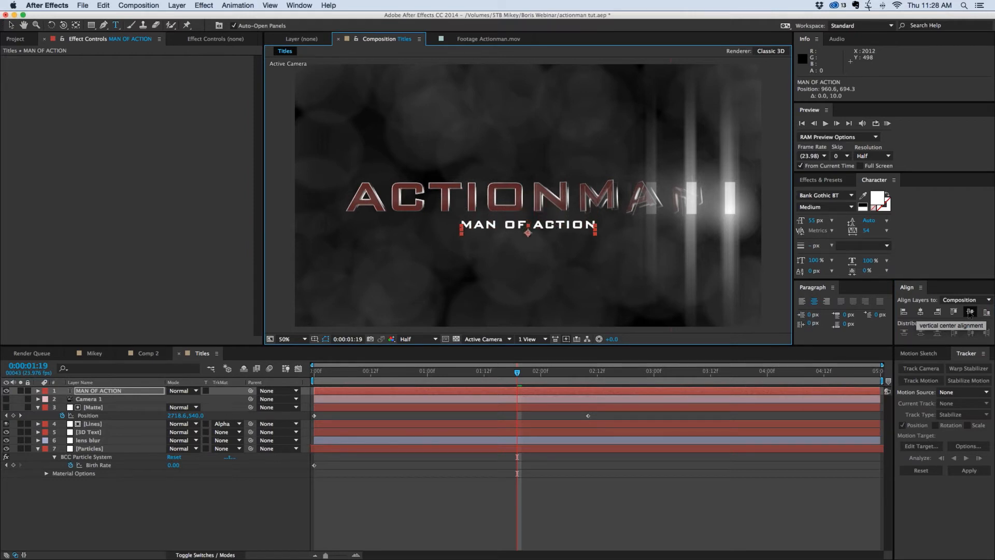
# Move the MAN OF ACTION layer in the stack to sit between the Lines and 3D Text layers.
pyautogui.click(153, 496)
pyautogui.click(105, 392)
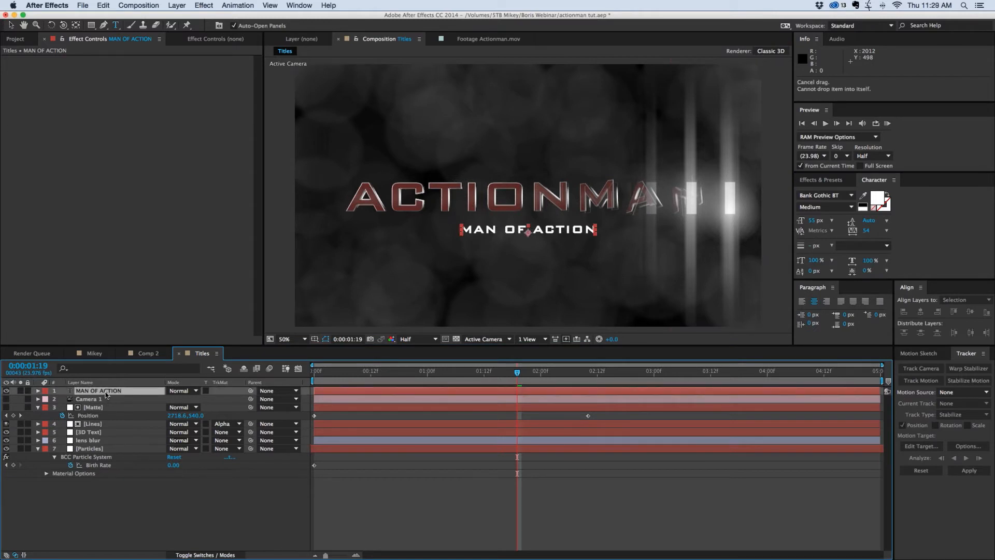
pyautogui.moveTo(105, 392); pyautogui.dragTo(100, 401)
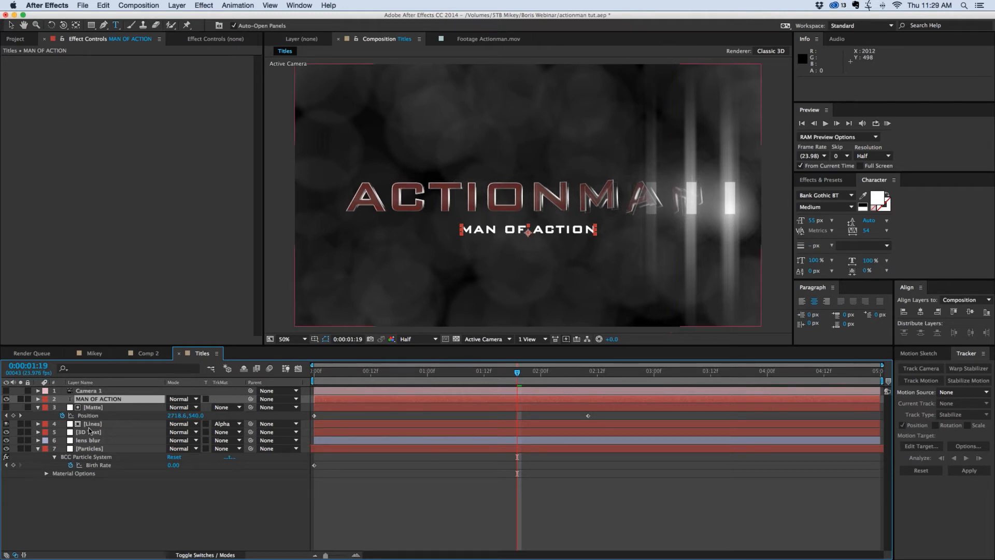
pyautogui.moveTo(104, 424); pyautogui.dragTo(103, 428)
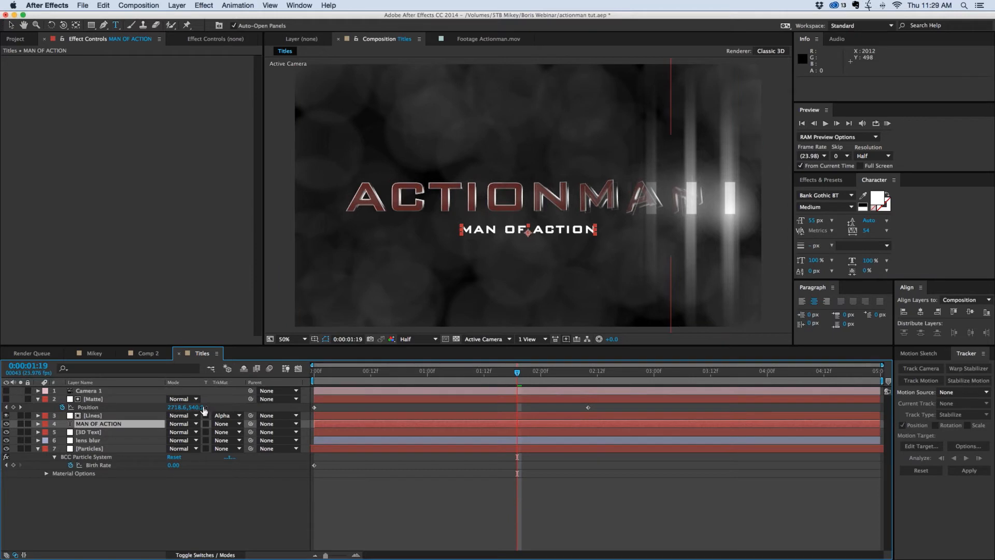
# Show the layer switches and turn on 3D and motion blur for the MAN OF ACTION layer.
pyautogui.click(224, 553)
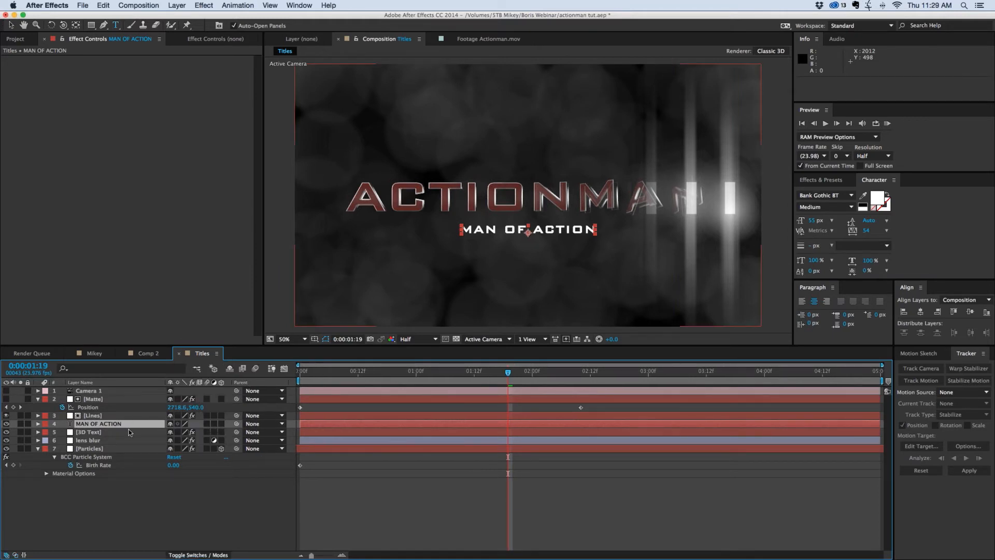
pyautogui.click(221, 424)
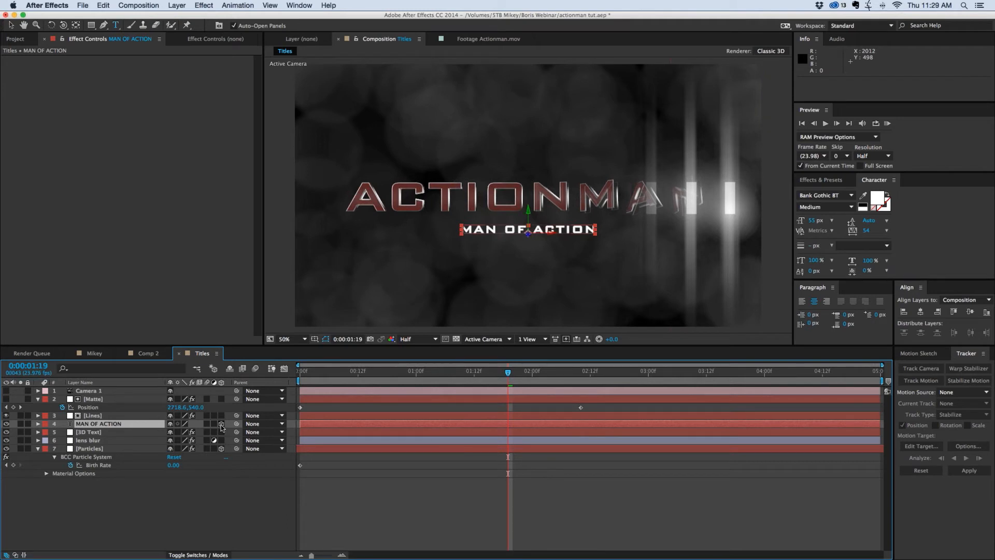
pyautogui.click(207, 424)
# Enable Use Comp Camera in the Lines layer's BCC Extruded Text effect.
pyautogui.click(93, 416)
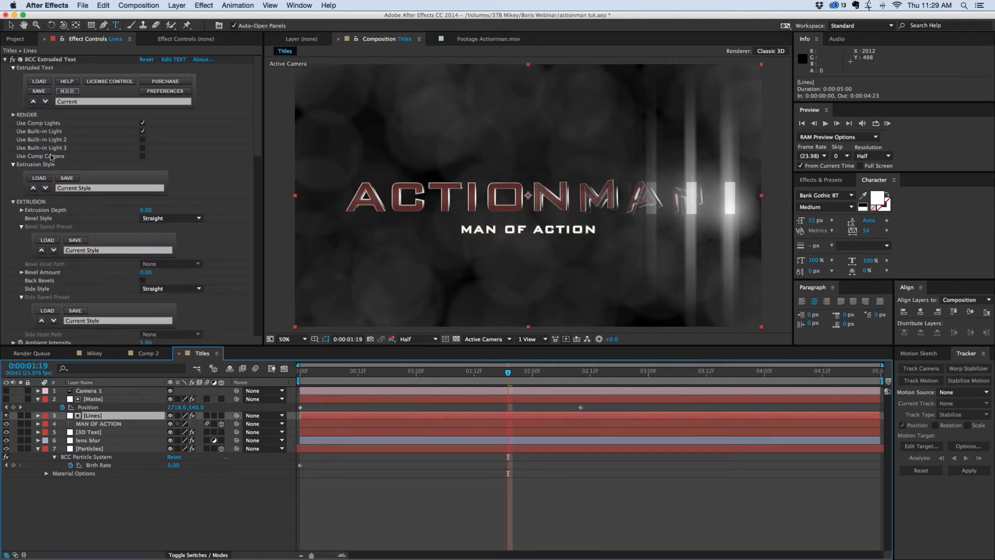
pyautogui.click(142, 156)
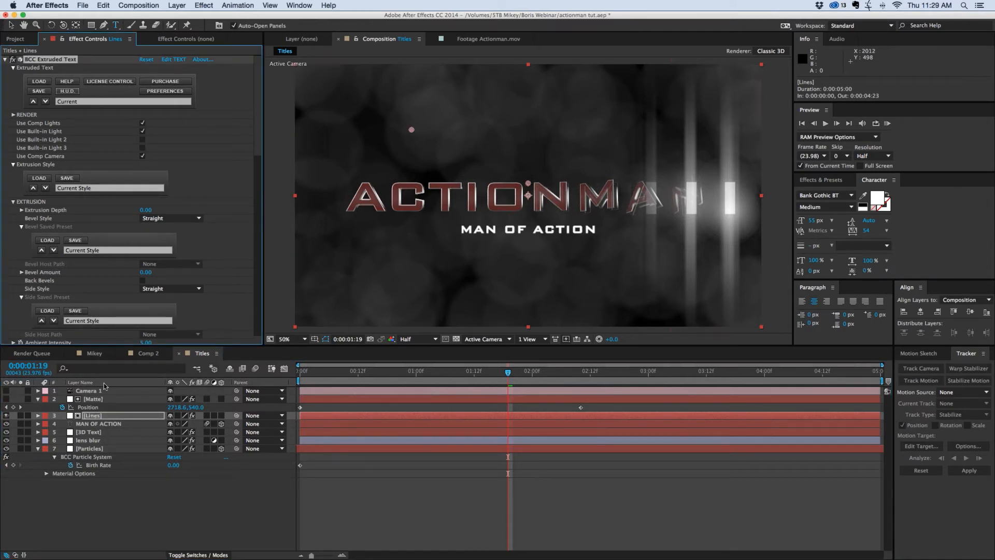
# Apply BCC Lens Flare 3D to the MAN OF ACTION layer and reposition the flare's light source above the title.
pyautogui.click(117, 424)
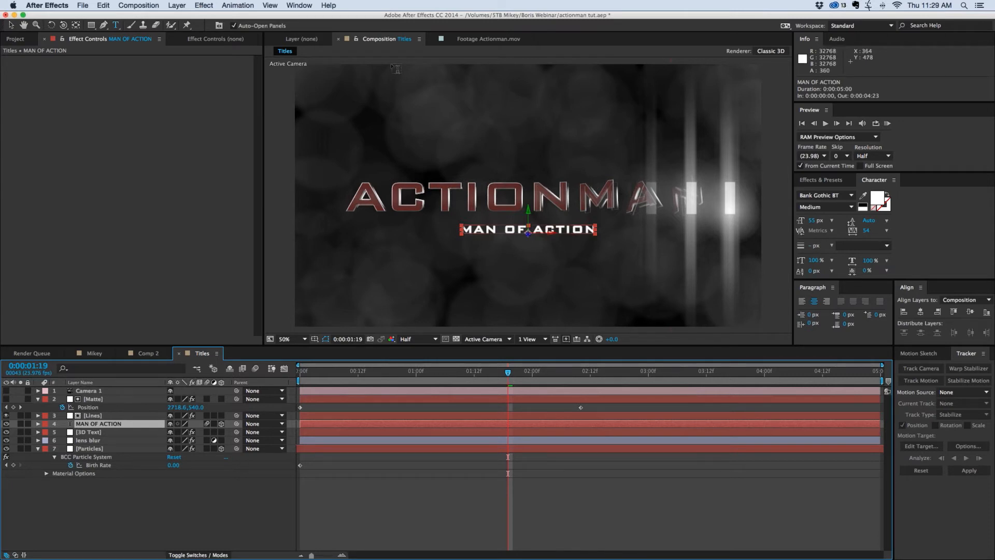
pyautogui.click(206, 5)
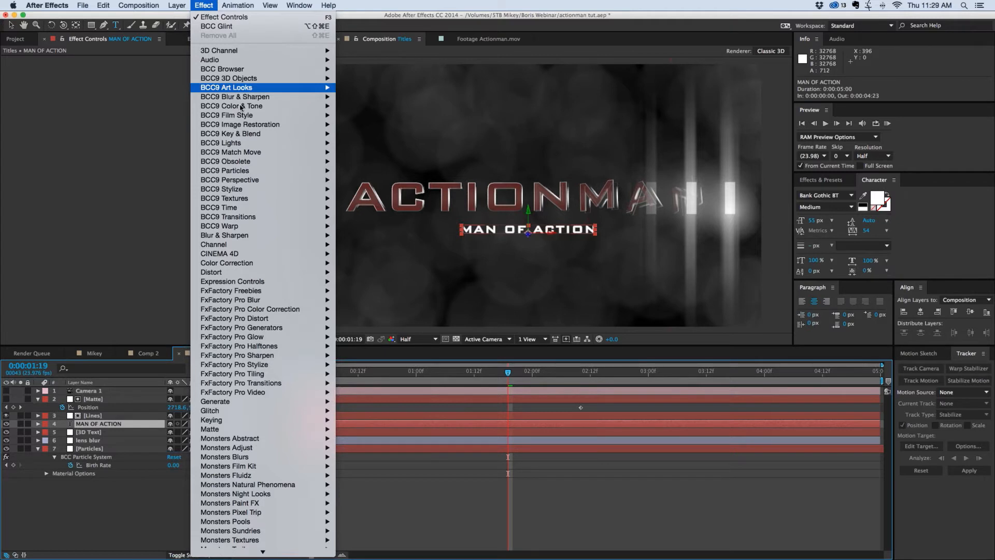
pyautogui.moveTo(240, 144)
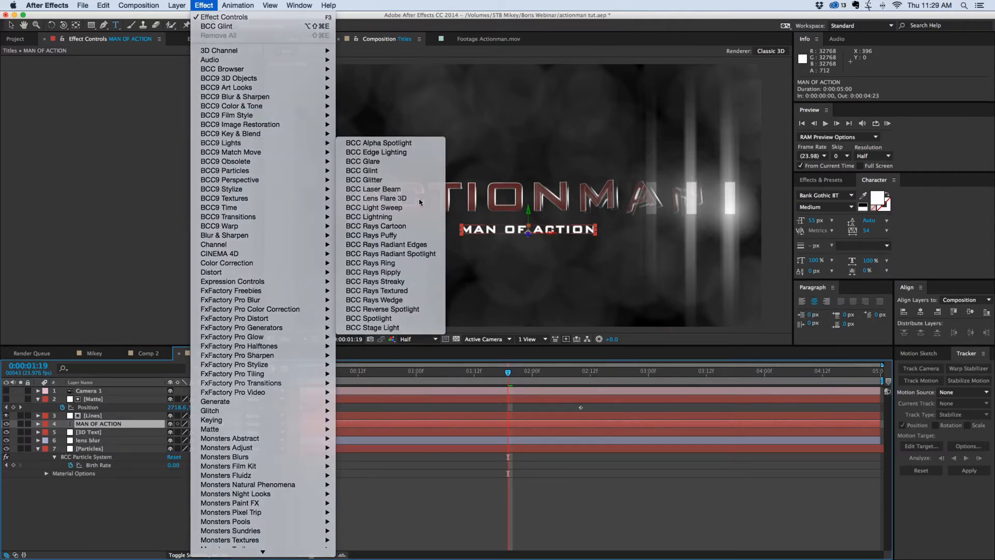
pyautogui.click(419, 200)
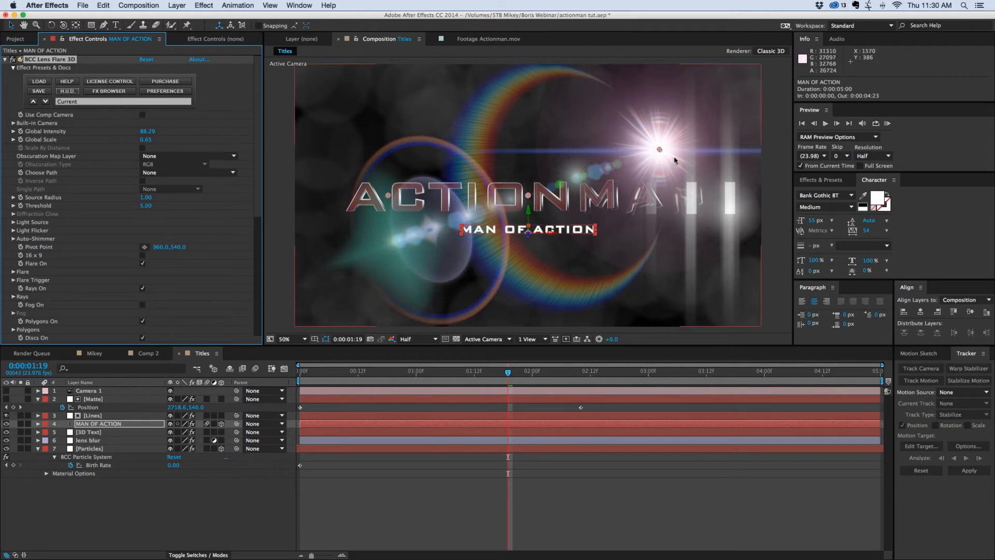
pyautogui.moveTo(659, 150); pyautogui.dragTo(543, 151)
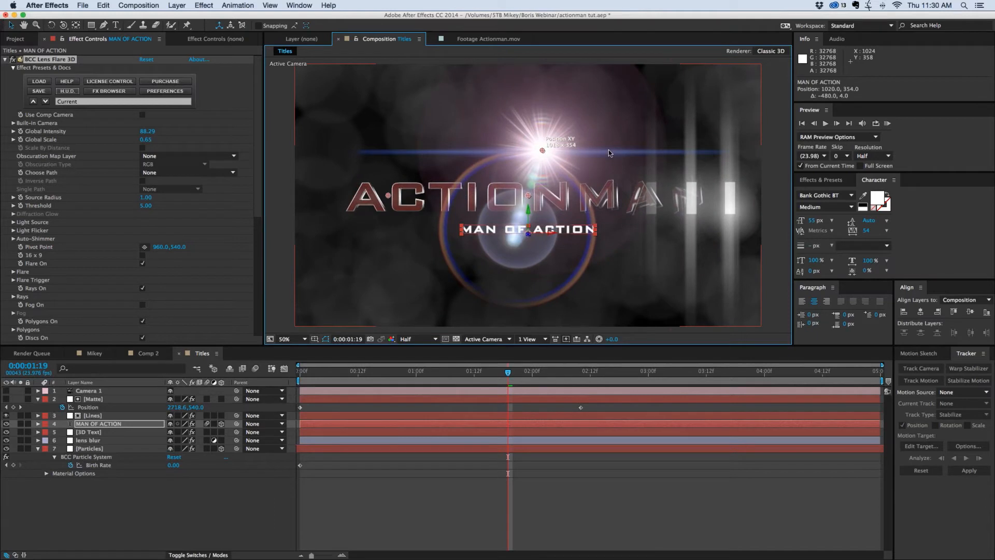
# Browse the BCC Lens Flare 3D presets in the FX Browser, select BigBrightAmberLight, and close the browser without applying it.
pyautogui.click(114, 93)
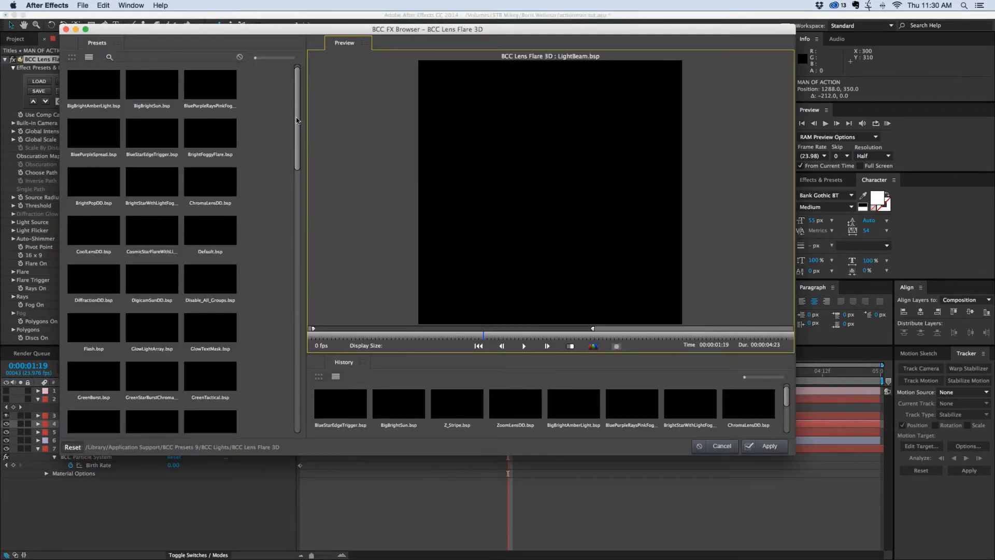
pyautogui.moveTo(297, 117)
pyautogui.mouseDown()
pyautogui.moveTo(299, 204)
pyautogui.moveTo(312, 157)
pyautogui.moveTo(296, 104)
pyautogui.mouseUp()
pyautogui.click(94, 87)
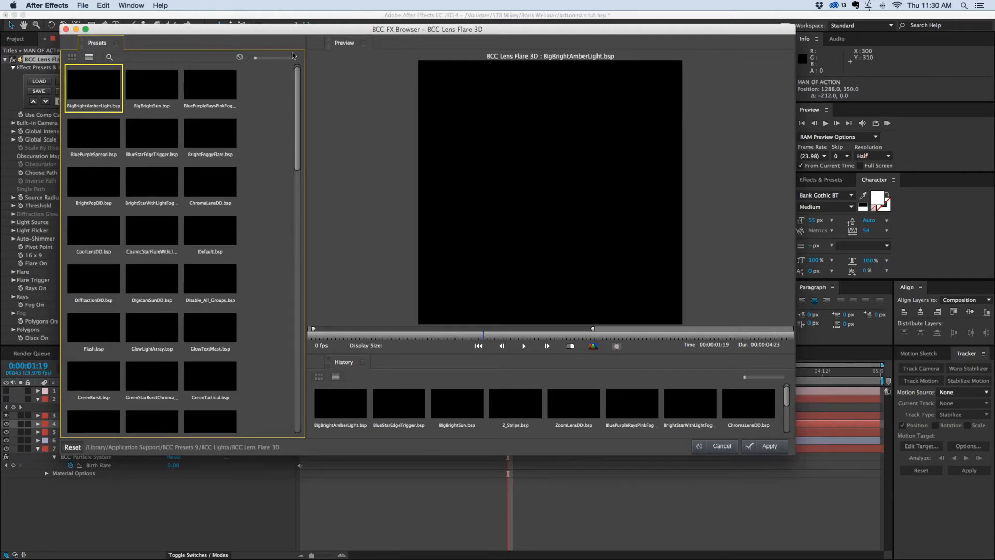
pyautogui.moveTo(306, 29); pyautogui.dragTo(310, 37)
pyautogui.moveTo(339, 162); pyautogui.dragTo(336, 69)
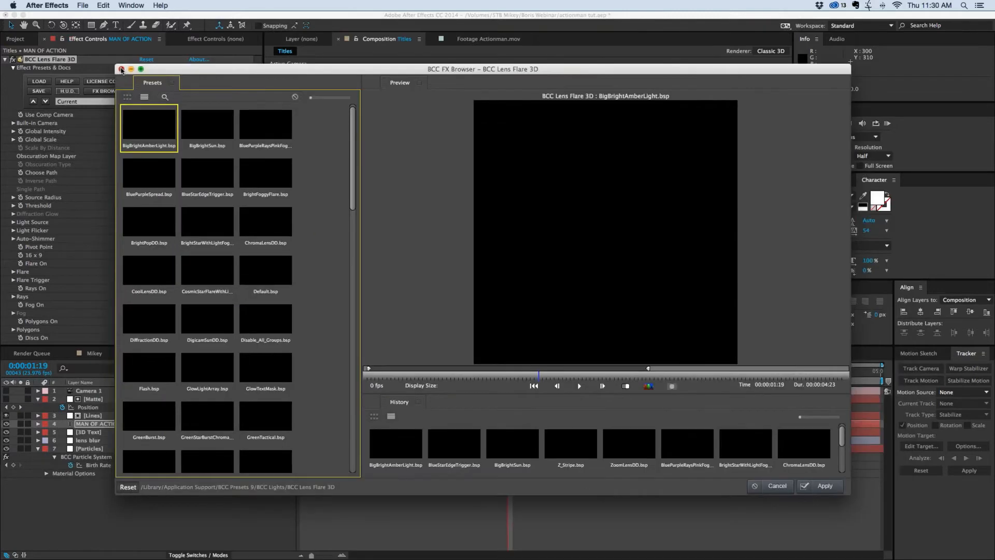
pyautogui.click(121, 69)
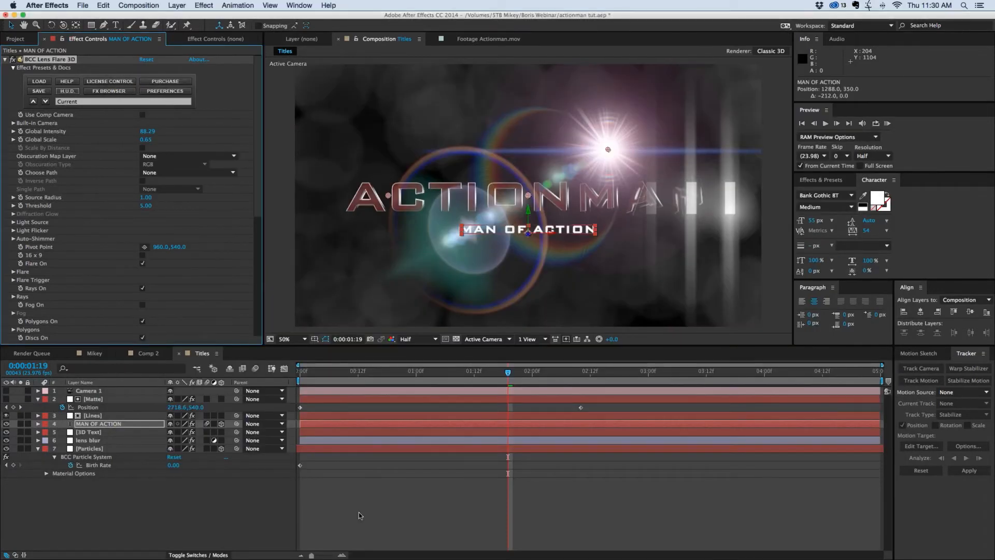
# Browse the BCC Lens Flare 3D presets for the MAN OF ACTION layer without applying one.
pyautogui.click(115, 425)
pyautogui.click(112, 91)
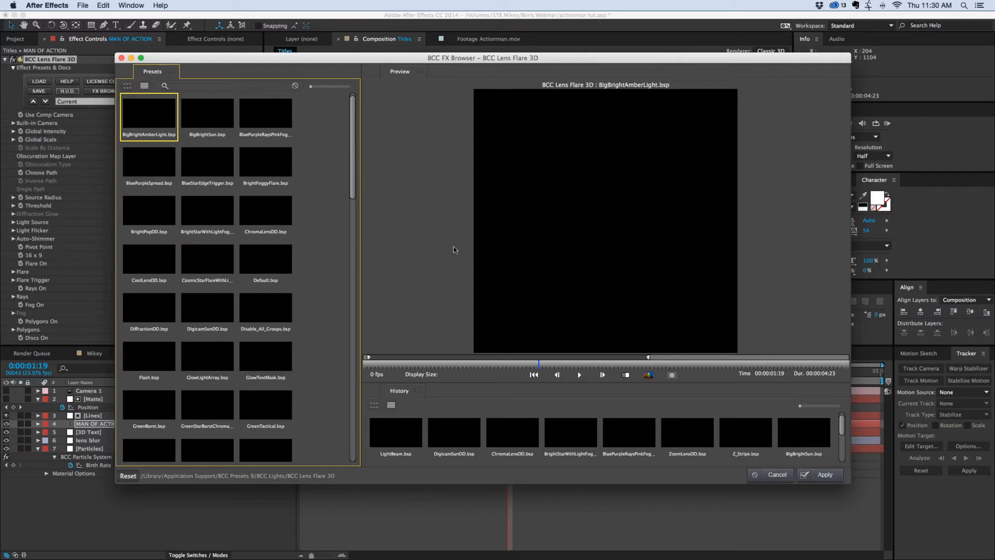
pyautogui.scroll(-10, 357, 224)
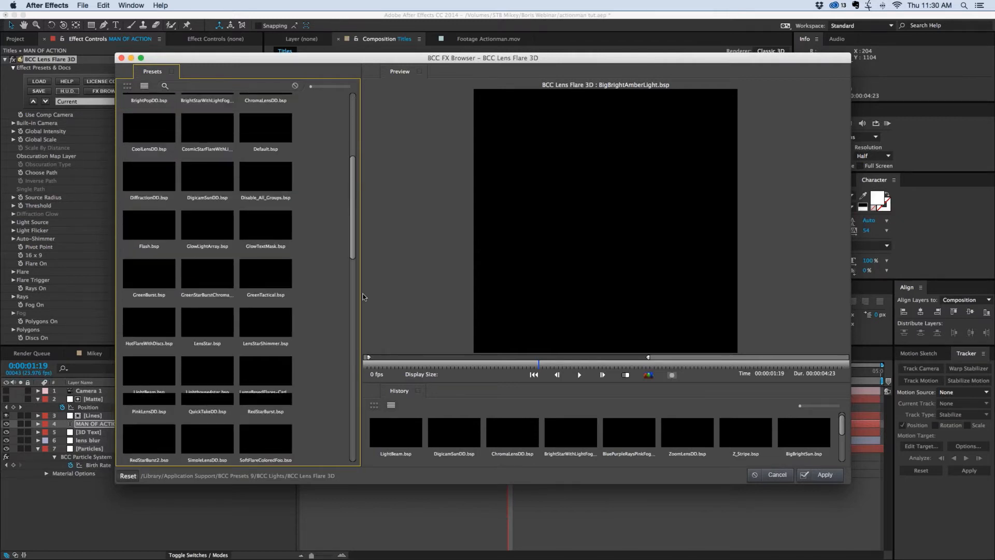
pyautogui.scroll(10, 362, 339)
pyautogui.click(777, 475)
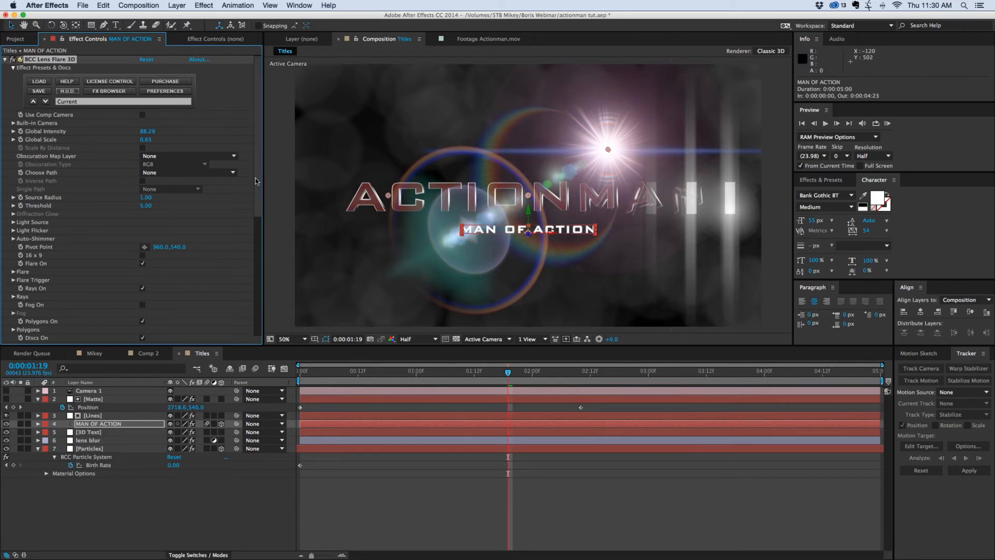
# Move the flare onto the centre of the MAN OF ACTION text and turn off its Polygons, Discs, Glows and Faded Ring.
pyautogui.moveTo(608, 150); pyautogui.dragTo(509, 256)
pyautogui.scroll(-5, 256, 166)
pyautogui.scroll(-10, 261, 223)
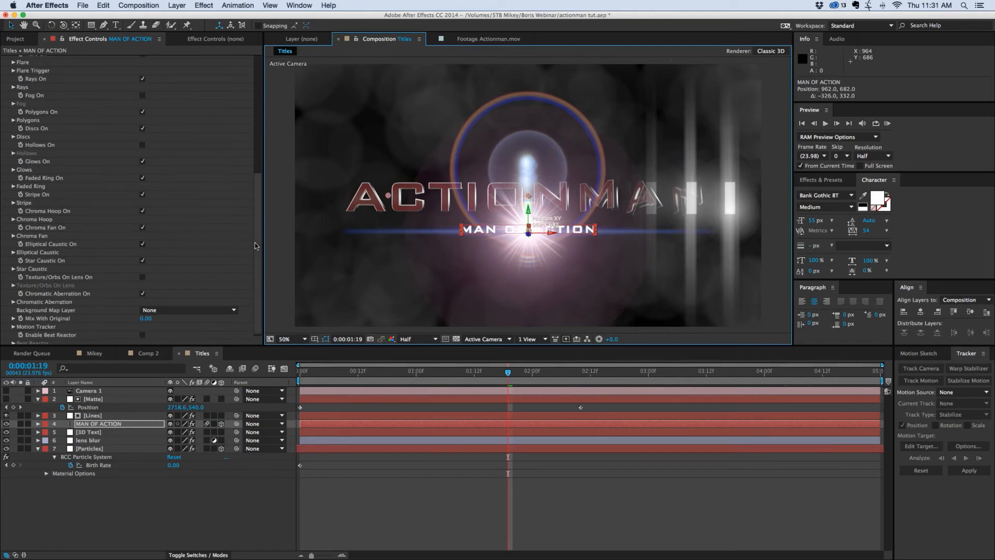
pyautogui.scroll(3, 256, 226)
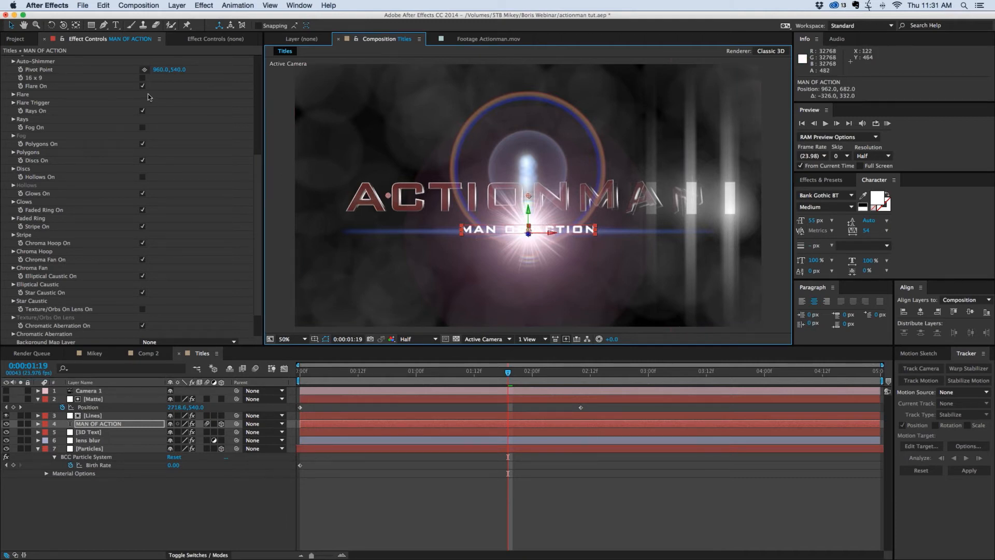
pyautogui.click(142, 144)
pyautogui.click(144, 161)
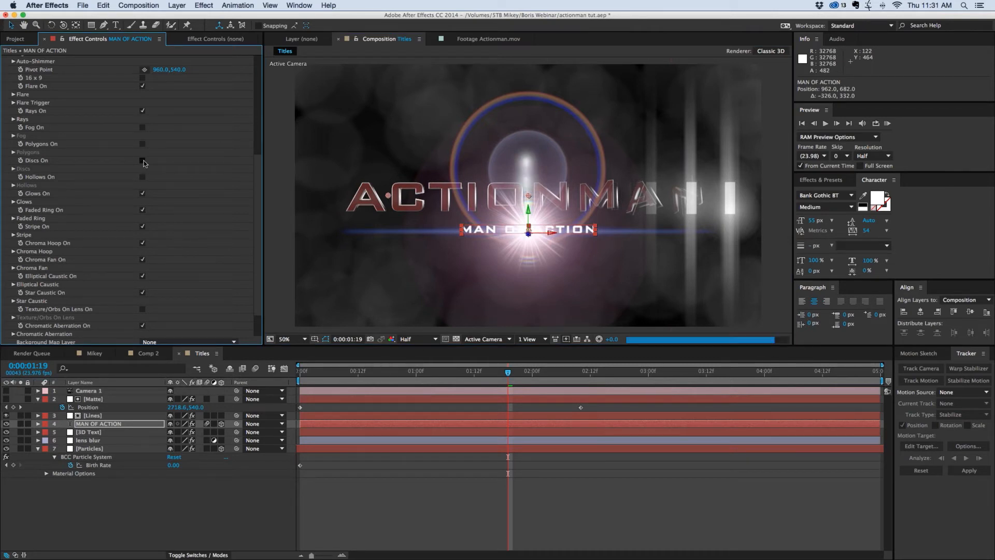
pyautogui.click(143, 194)
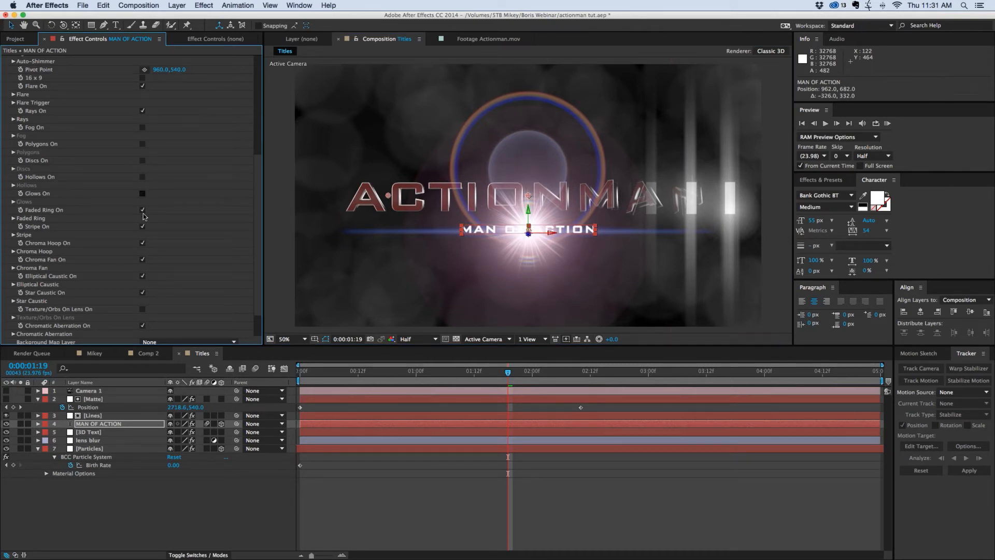
pyautogui.click(142, 209)
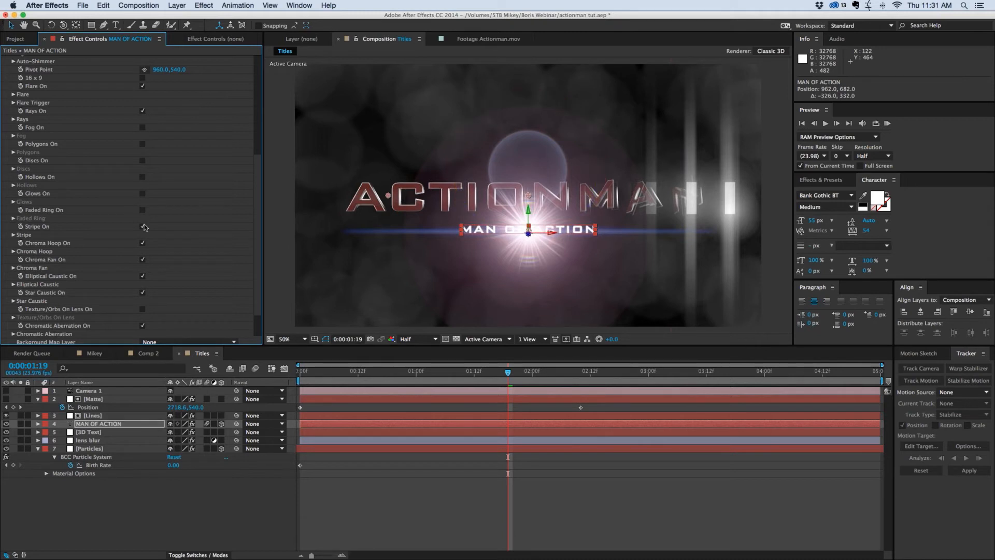
# Turn off the flare's Chroma Hoop, Chroma Fan, Elliptical Caustic, Star Caustic, Chromatic Aberration and Rays, leaving Stripe on.
pyautogui.click(143, 226)
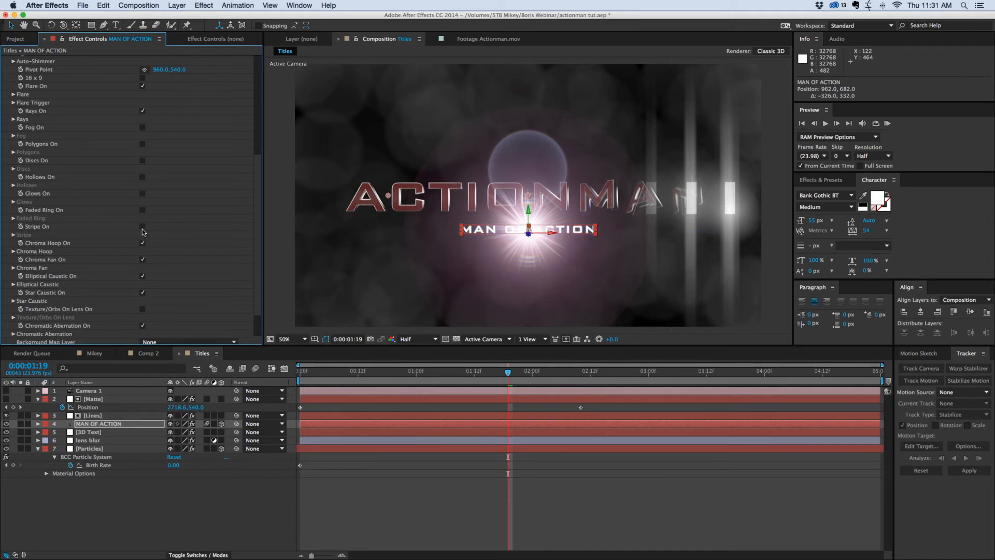
pyautogui.click(143, 227)
pyautogui.click(143, 243)
pyautogui.click(143, 259)
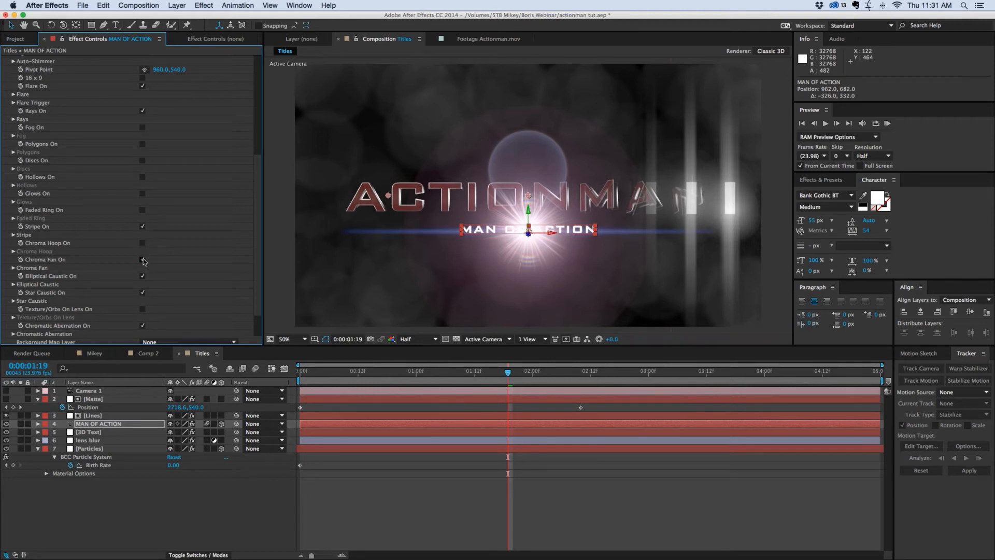
pyautogui.click(143, 276)
pyautogui.click(143, 293)
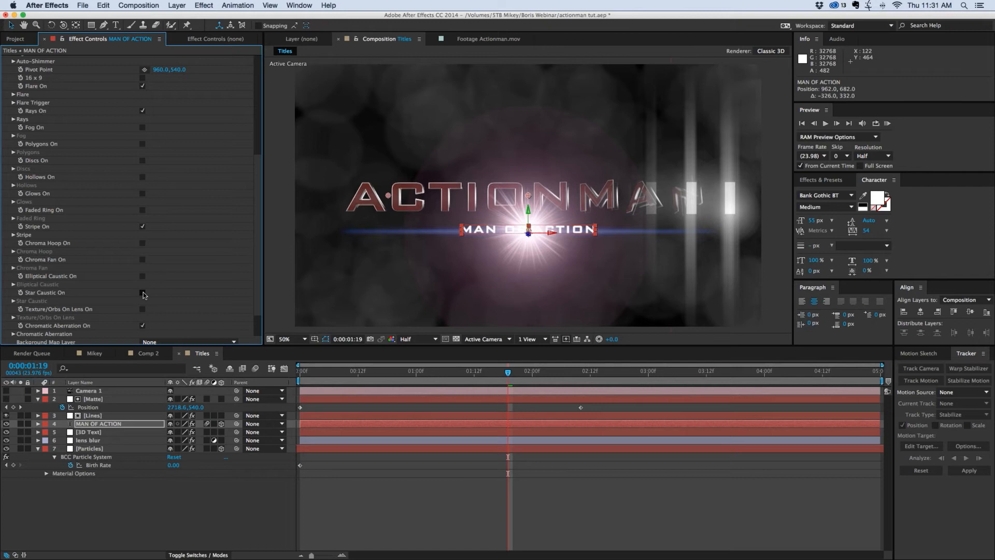
pyautogui.click(143, 326)
pyautogui.scroll(3, 162, 275)
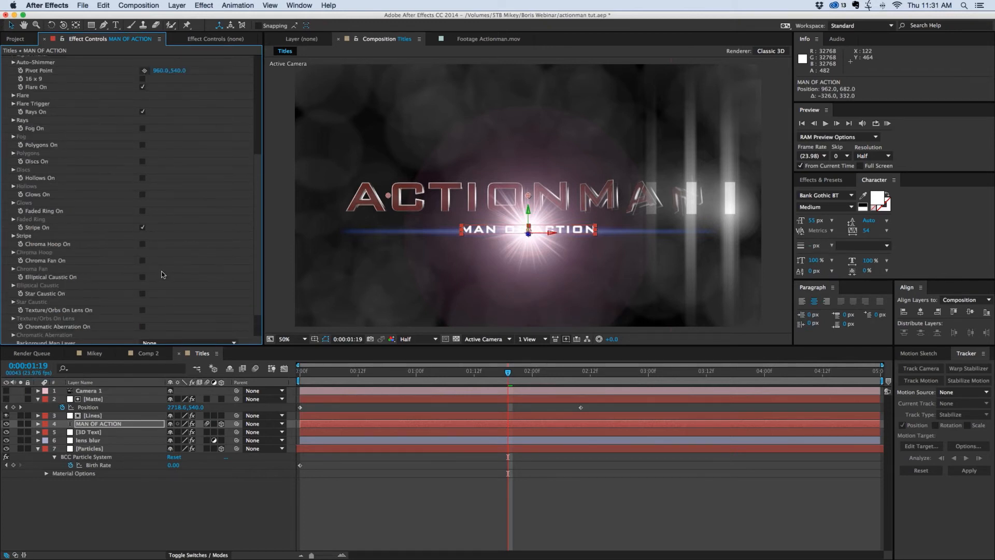
pyautogui.scroll(1, 143, 125)
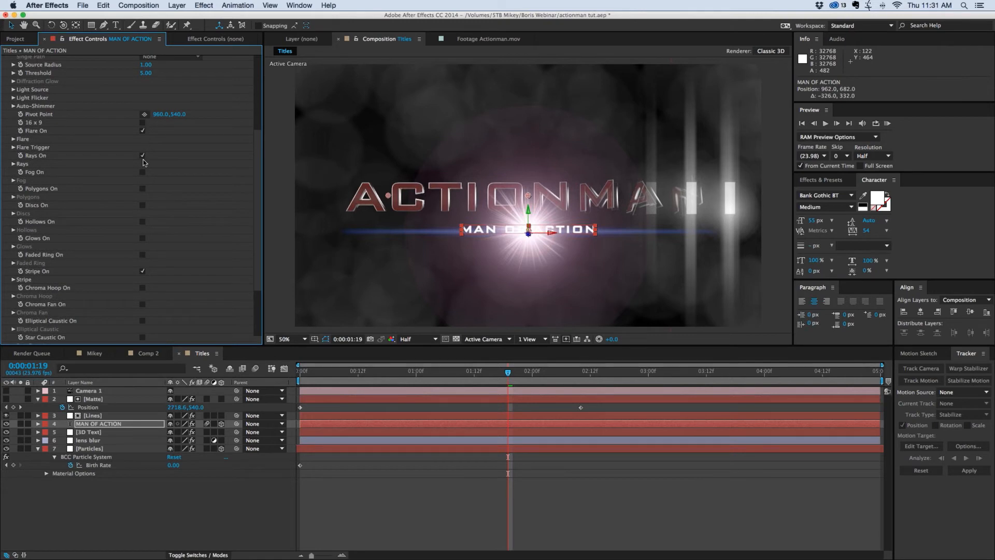
pyautogui.click(143, 156)
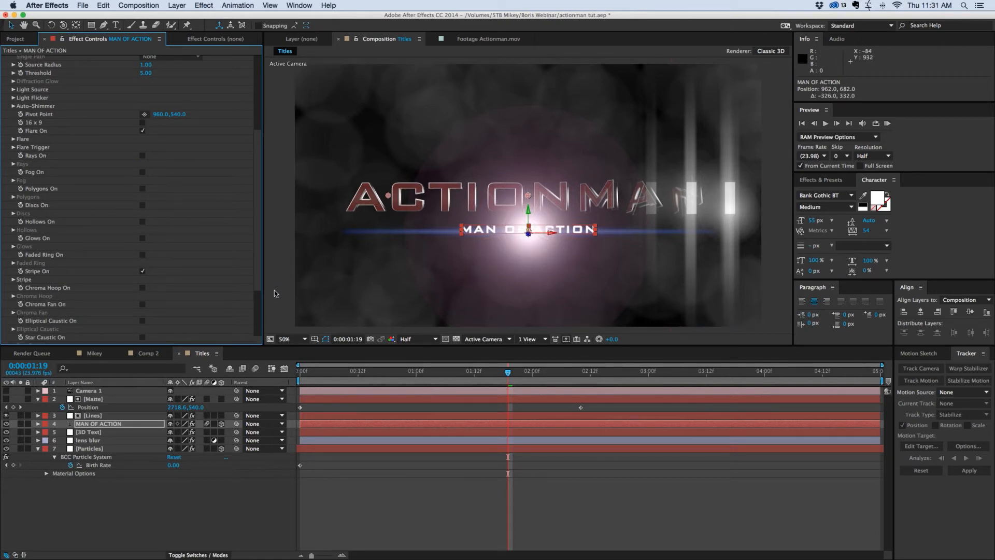
# Go to 0:00:01:23 in the Titles composition and make the lens flare use the comp camera.
pyautogui.click(469, 373)
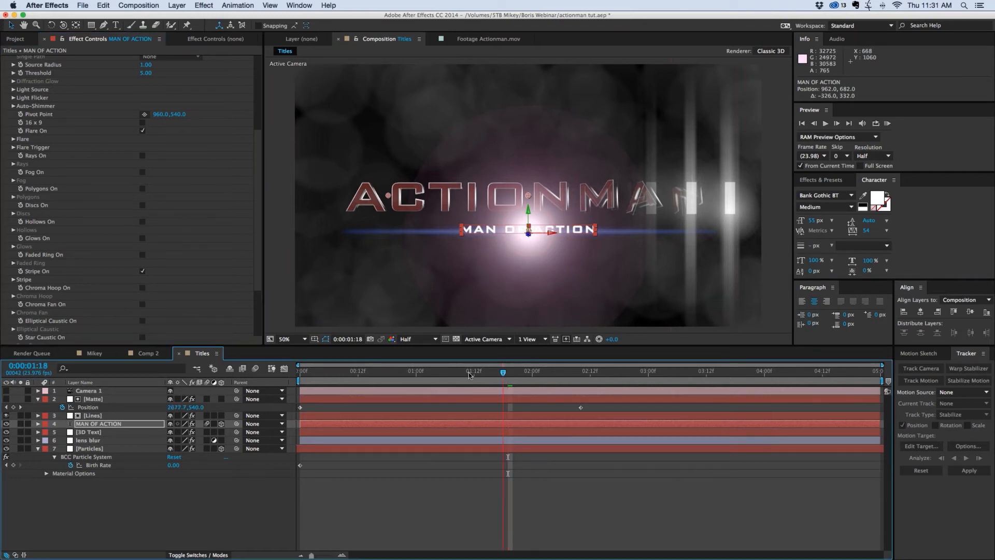
pyautogui.click(465, 372)
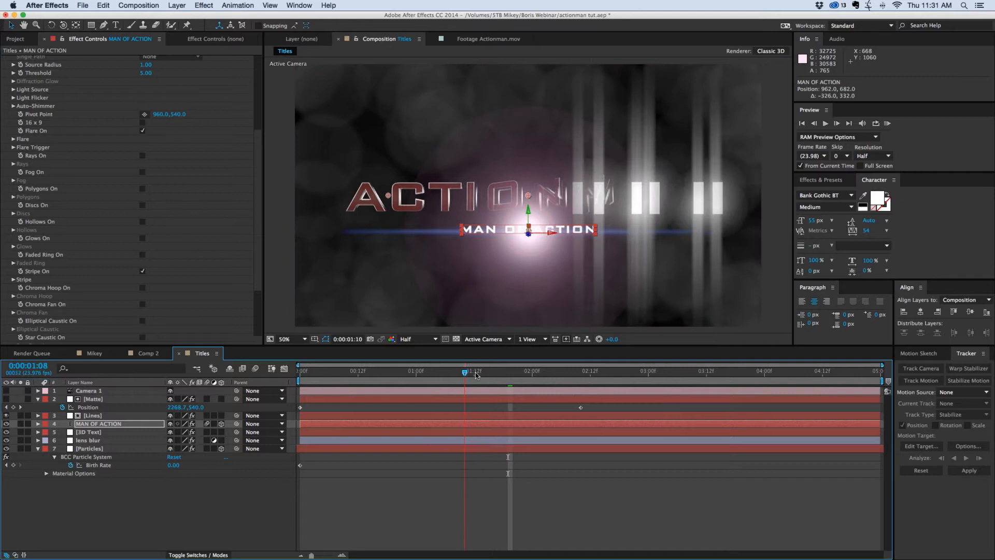
pyautogui.moveTo(476, 376); pyautogui.dragTo(527, 373)
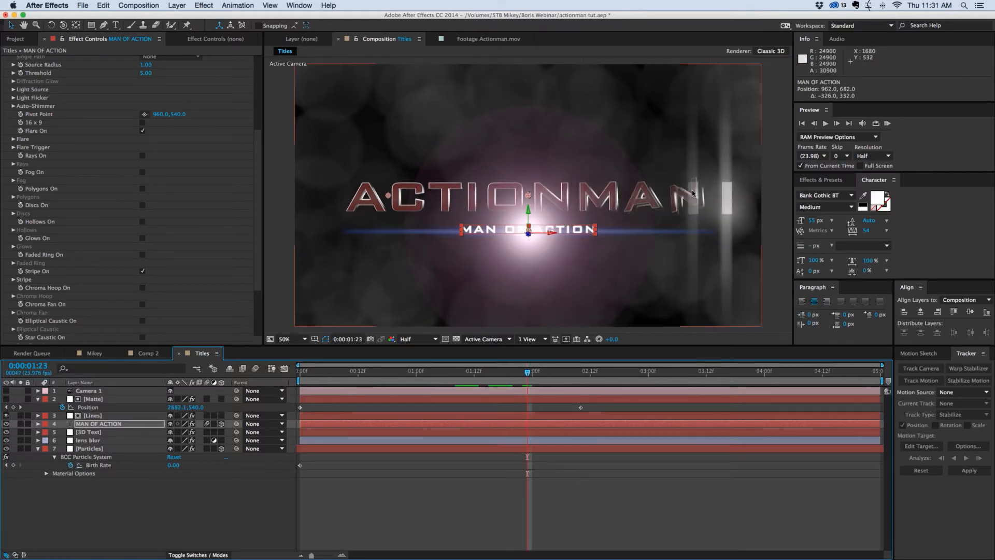
pyautogui.scroll(5, 259, 222)
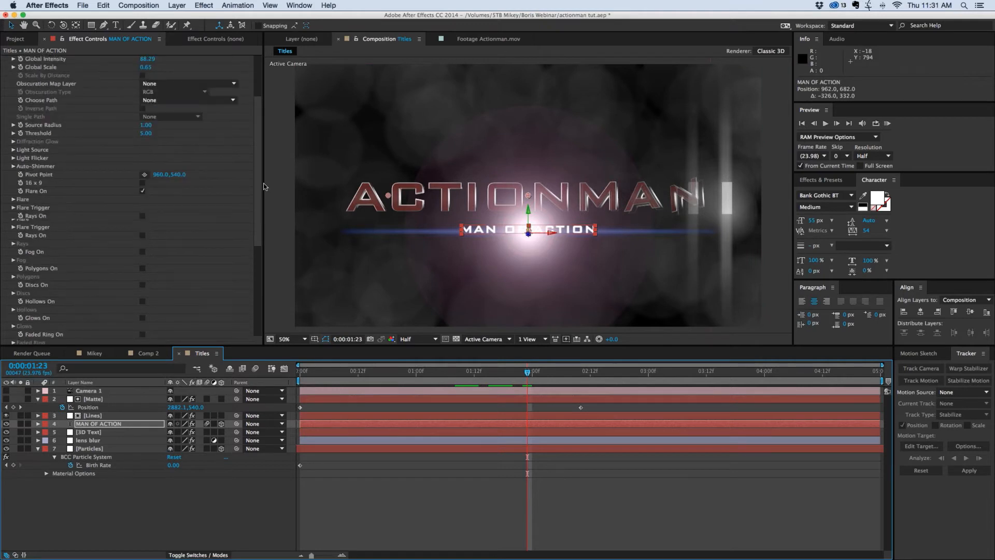
pyautogui.scroll(3, 264, 166)
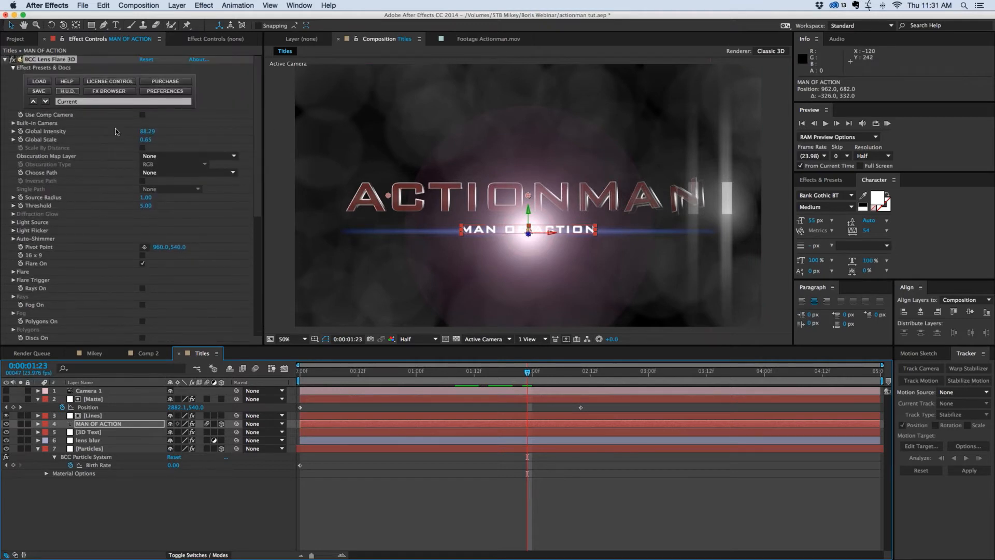
pyautogui.click(38, 115)
pyautogui.click(143, 115)
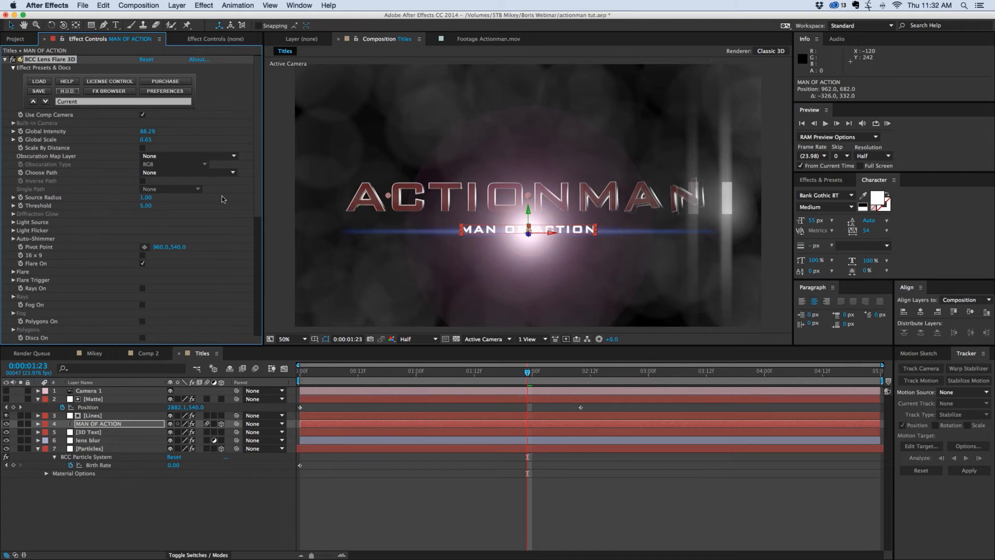
# Start animating the flare's Global Intensity with a keyframe of 0.00 at 0:00:01:23.
pyautogui.scroll(-2, 223, 199)
pyautogui.scroll(-1, 223, 199)
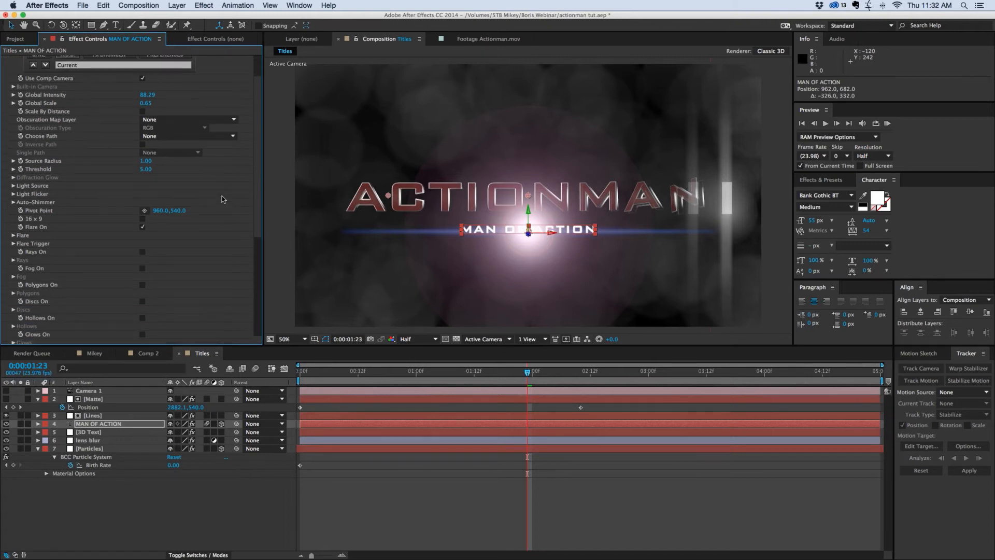
pyautogui.scroll(2, 56, 142)
pyautogui.moveTo(147, 124); pyautogui.dragTo(119, 129)
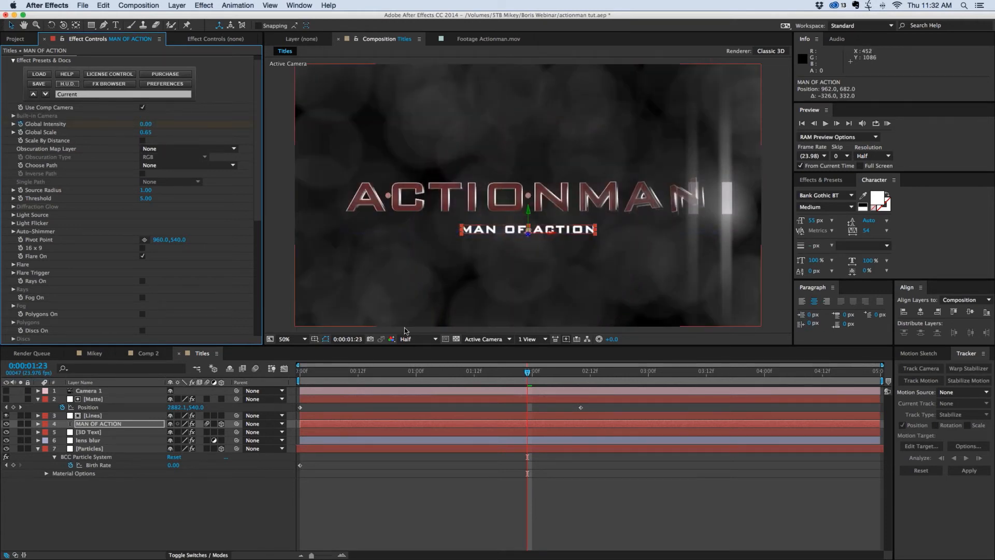
# Add a Global Intensity keyframe of 161.00 for the flare at 0:00:02:06.
pyautogui.press('pagedown')
pyautogui.press('pagedown')
pyautogui.press('pagedown')
pyautogui.press('pagedown')
pyautogui.press('pagedown')
pyautogui.press('pagedown')
pyautogui.press('pagedown')
pyautogui.press('pagedown')
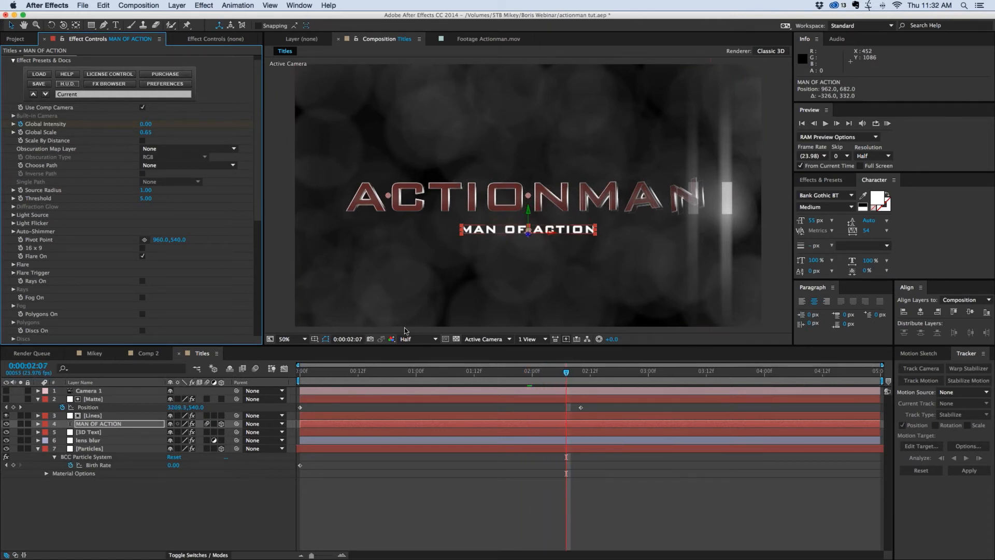
pyautogui.press('pageup')
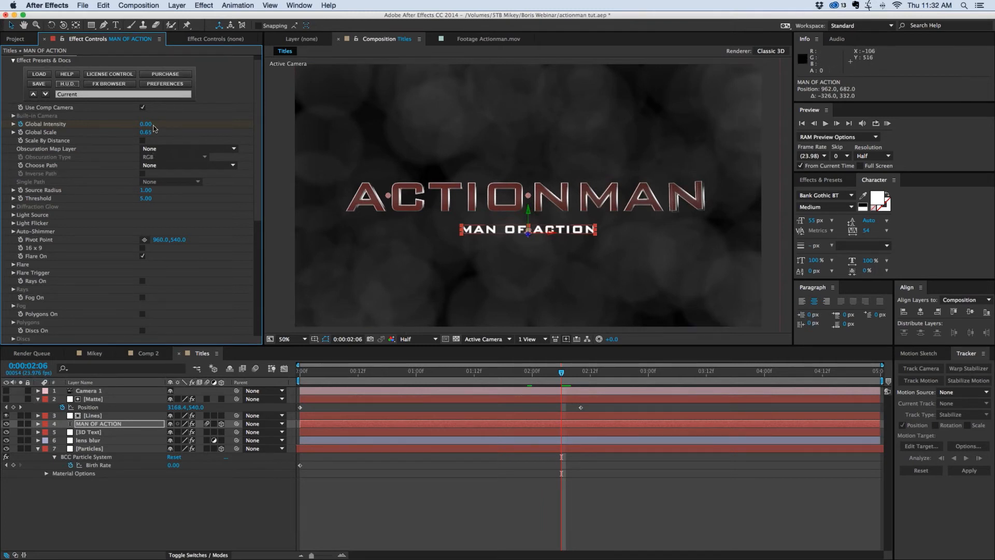
pyautogui.moveTo(161, 123); pyautogui.dragTo(226, 127)
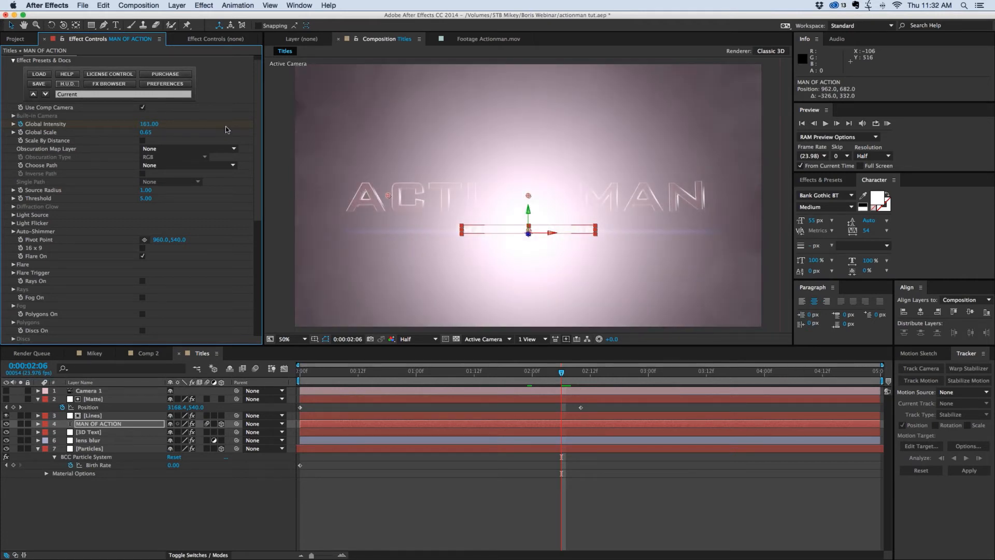
# Add a Global Intensity keyframe of 0 for the flare at 0:00:02:12.
pyautogui.press('pagedown')
pyautogui.press('pagedown')
pyautogui.press('pagedown')
pyautogui.press('pagedown')
pyautogui.press('pagedown')
pyautogui.press('pagedown')
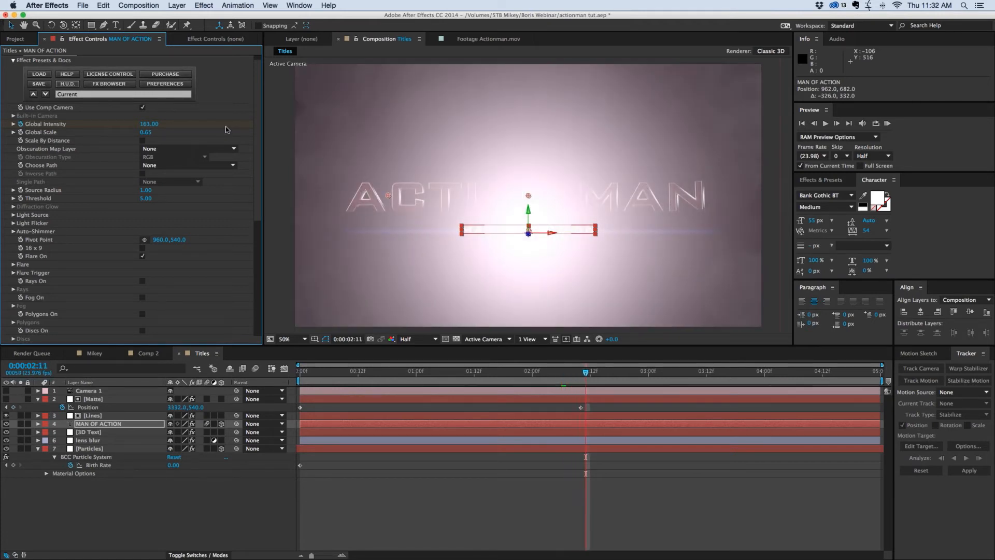
pyautogui.click(146, 124)
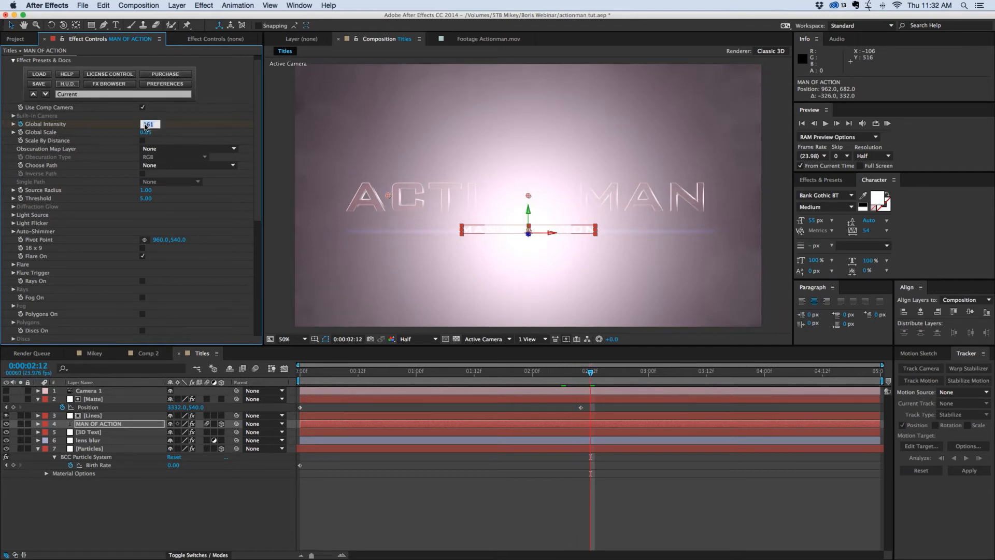
pyautogui.write('0')
pyautogui.press('Return')
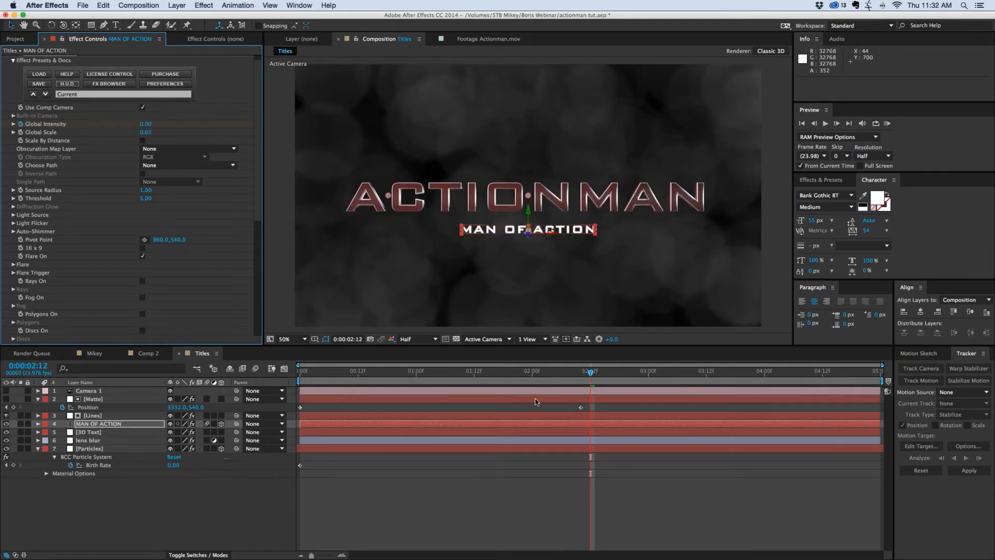
# Reveal the MAN OF ACTION layer's keyframes in the timeline and preview the flare animation from about 0:00:01:20.
pyautogui.click(126, 431)
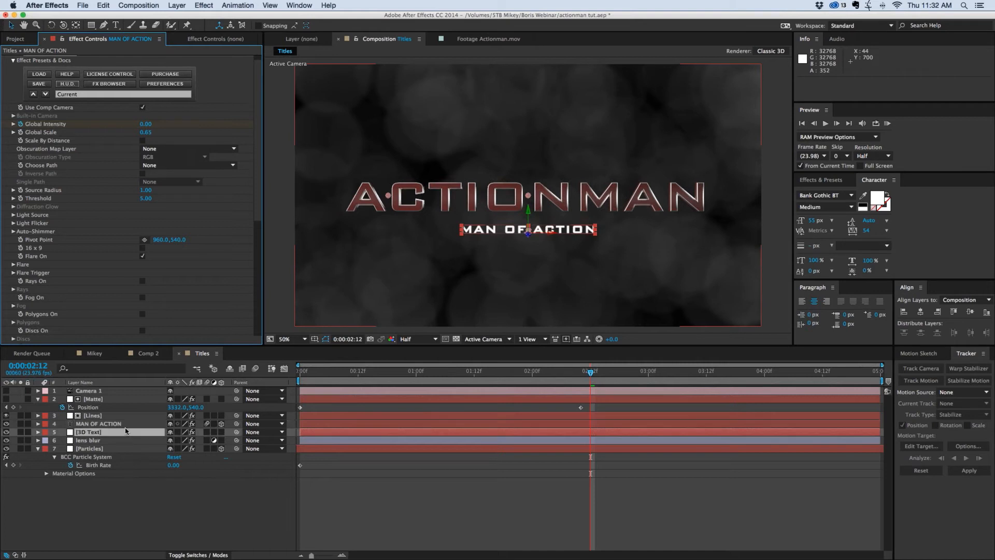
pyautogui.click(334, 424)
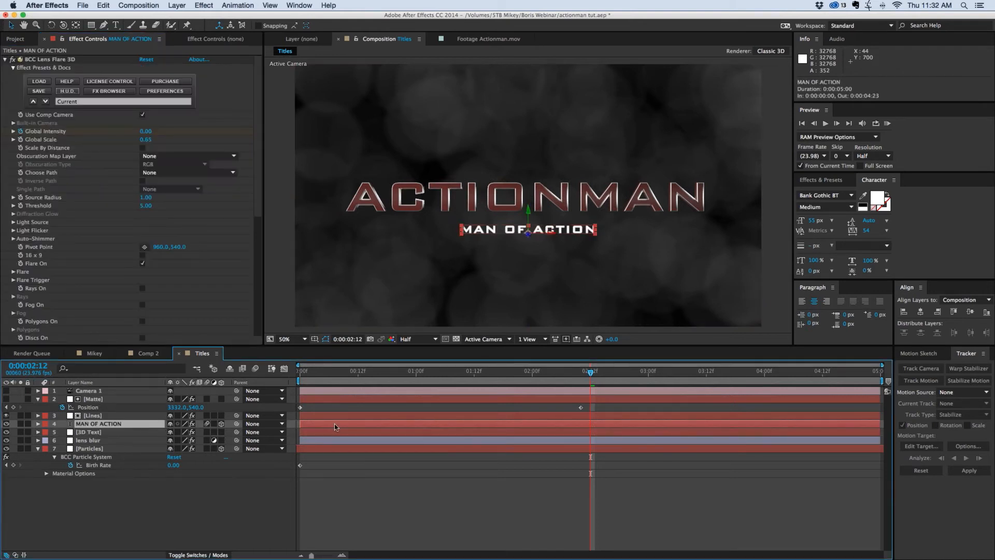
pyautogui.press('u')
pyautogui.click(533, 370)
pyautogui.click(515, 372)
pyautogui.press('space')
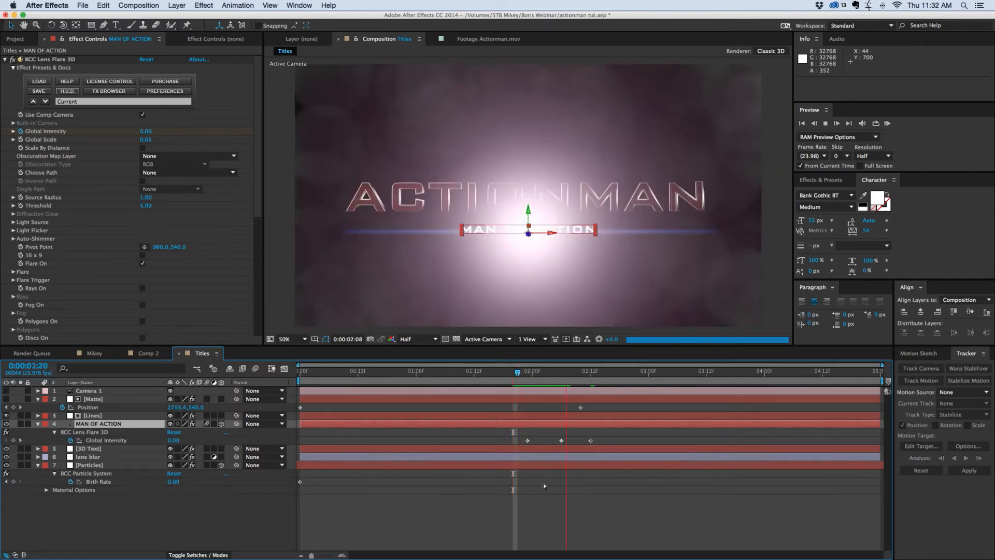
pyautogui.press('space')
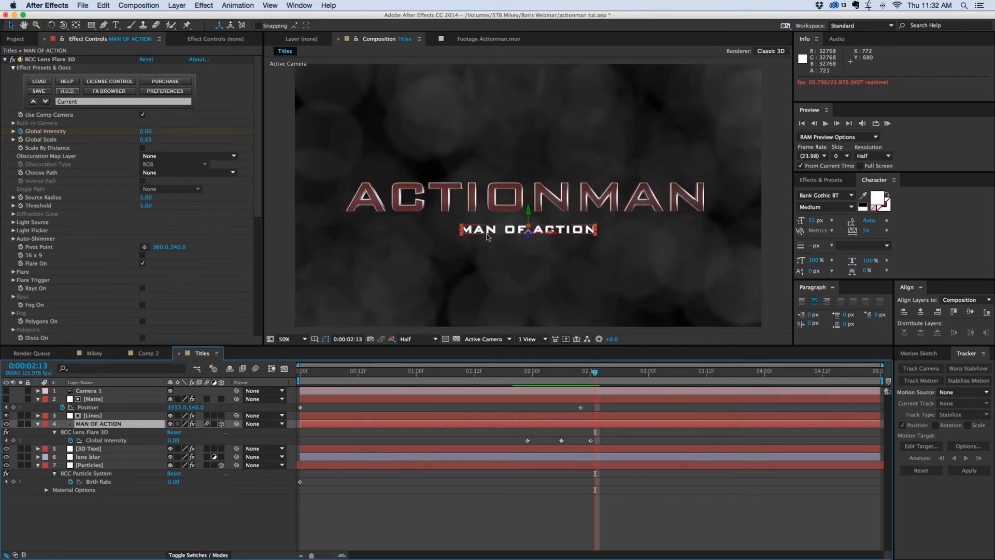
# Go to the flare's peak Global Intensity keyframe at 0:00:02:06 and select the MAN OF ACTION layer.
pyautogui.click(571, 375)
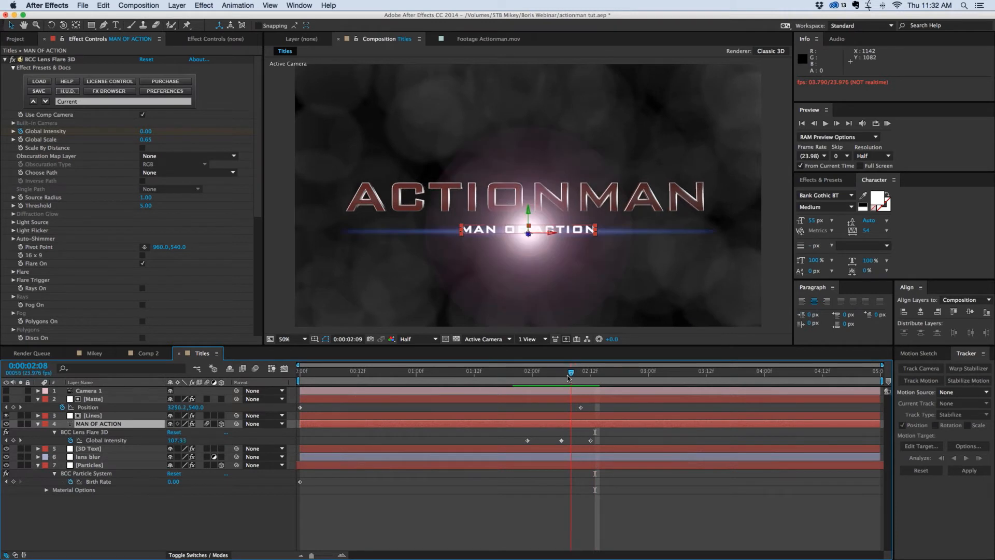
pyautogui.press('j')
pyautogui.click(566, 424)
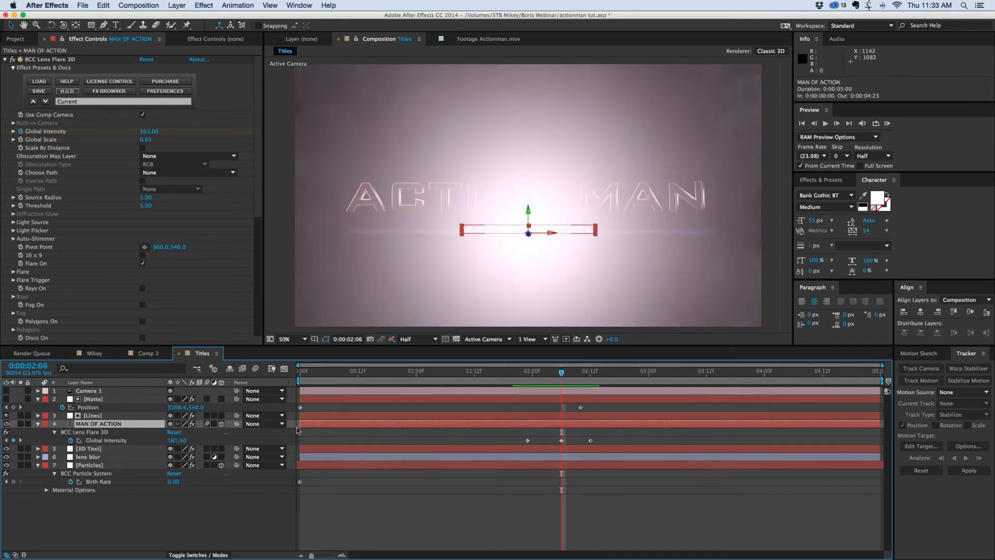
# Try lowering the MAN OF ACTION layer's opacity at 0:00:02:06, undo the change, and show its keyframes again.
pyautogui.press('t')
pyautogui.moveTo(173, 432)
pyautogui.mouseDown()
pyautogui.moveTo(133, 431)
pyautogui.moveTo(159, 427)
pyautogui.mouseUp()
pyautogui.press('super+z')
pyautogui.press('u')
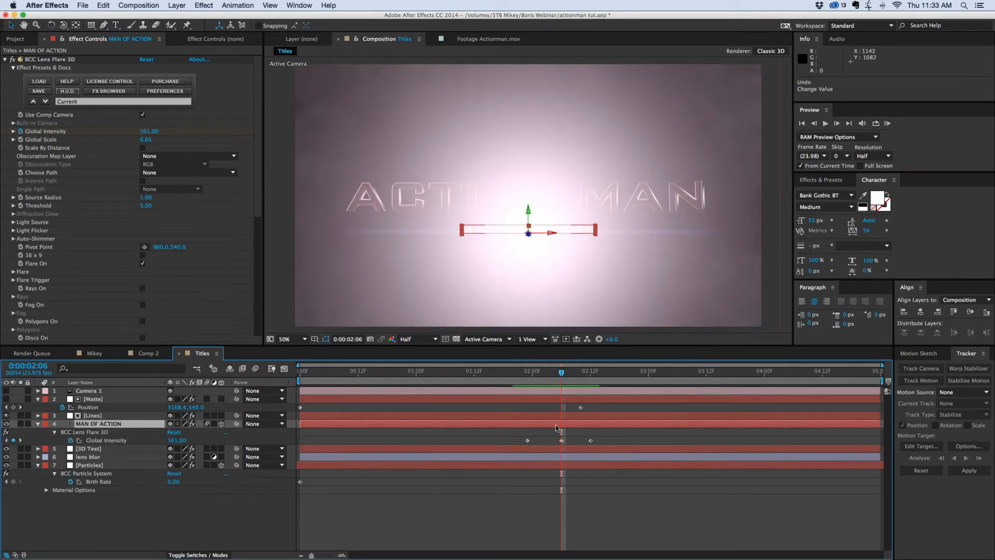
# Add an Opacity text animator to the MAN OF ACTION layer, with a 100% keyframe at 0:00:02:06.
pyautogui.click(38, 423)
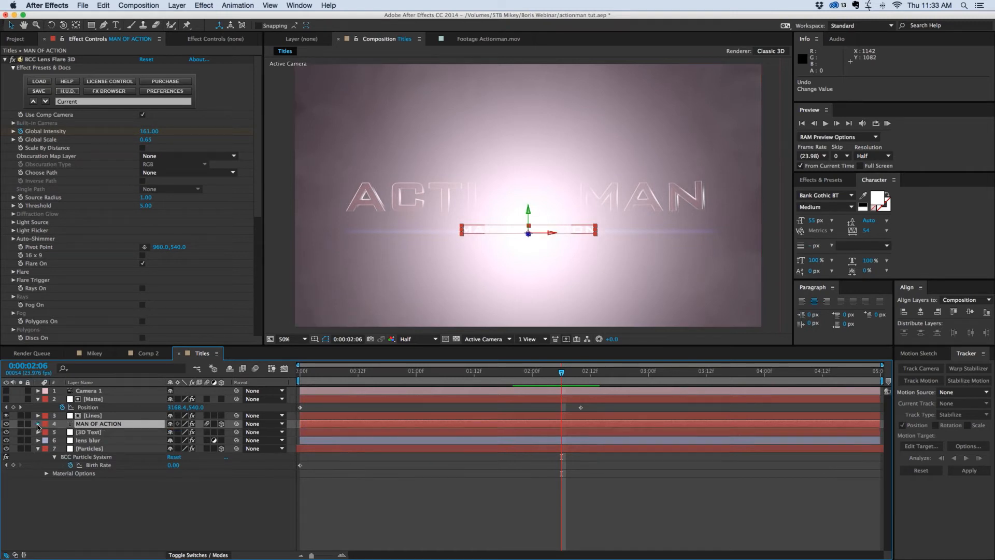
pyautogui.click(38, 424)
pyautogui.click(46, 407)
pyautogui.scroll(2, 49, 414)
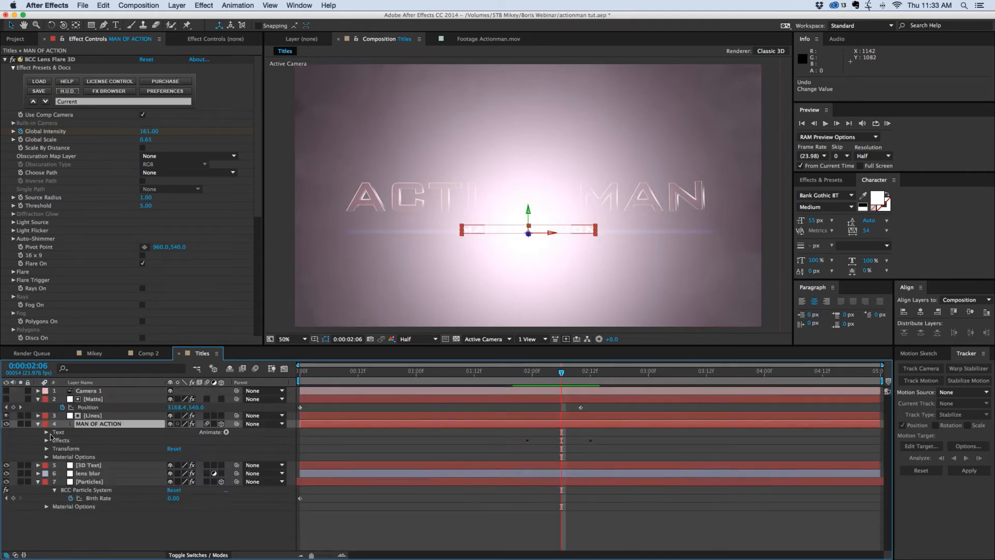
pyautogui.click(227, 432)
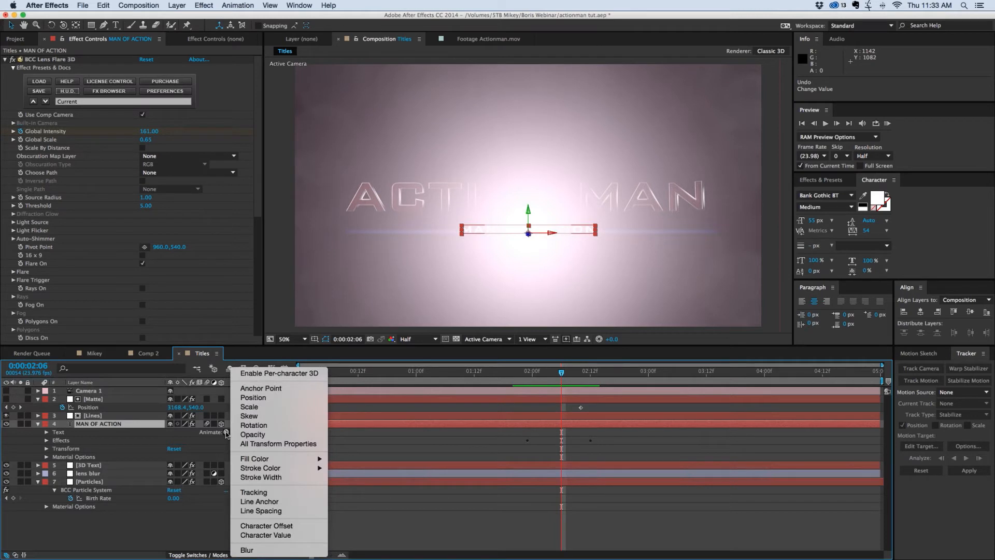
pyautogui.click(255, 437)
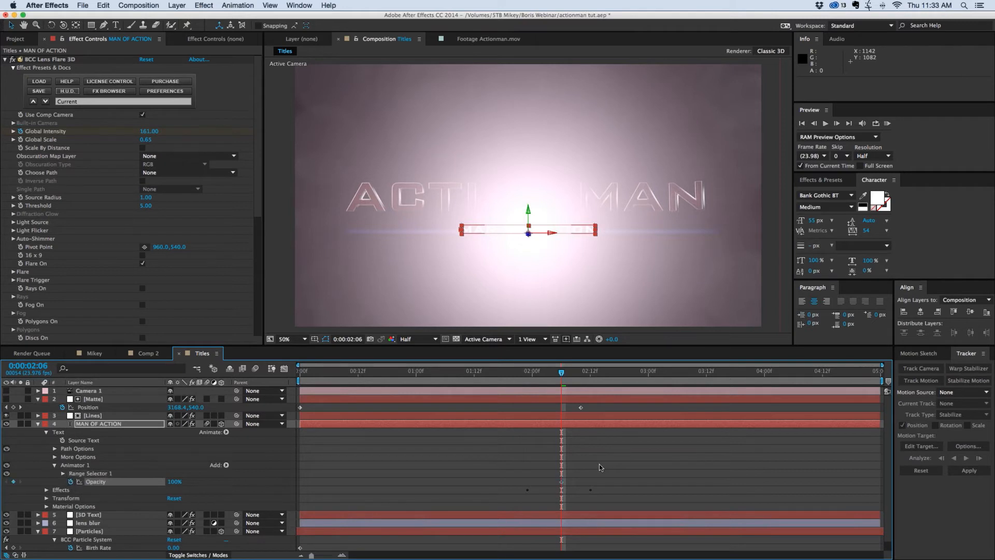
# Key the animator's Opacity at 0% at 0:00:02:04 and move its 100% keyframe to 0:00:02:08.
pyautogui.moveTo(561, 374); pyautogui.dragTo(558, 375)
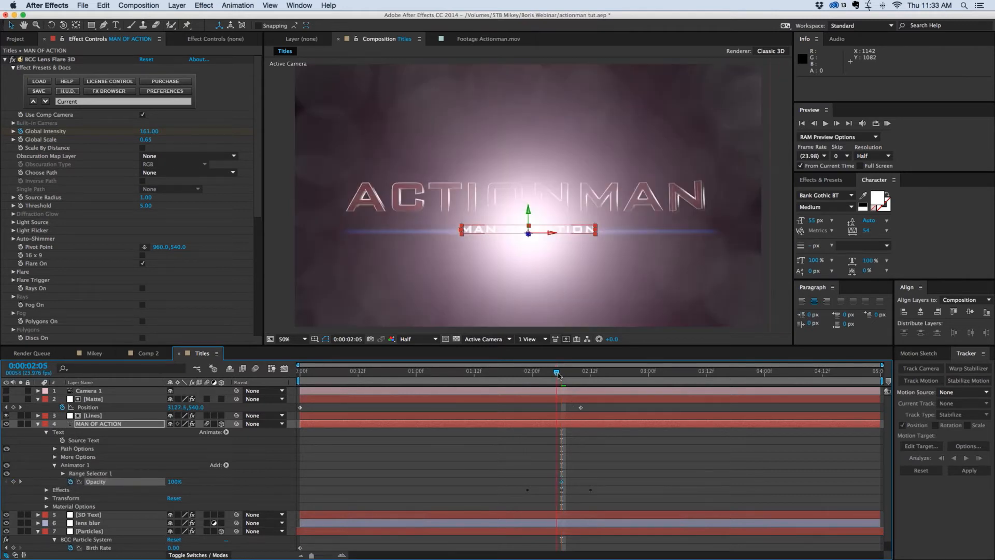
pyautogui.moveTo(175, 482); pyautogui.dragTo(73, 468)
pyautogui.press('space')
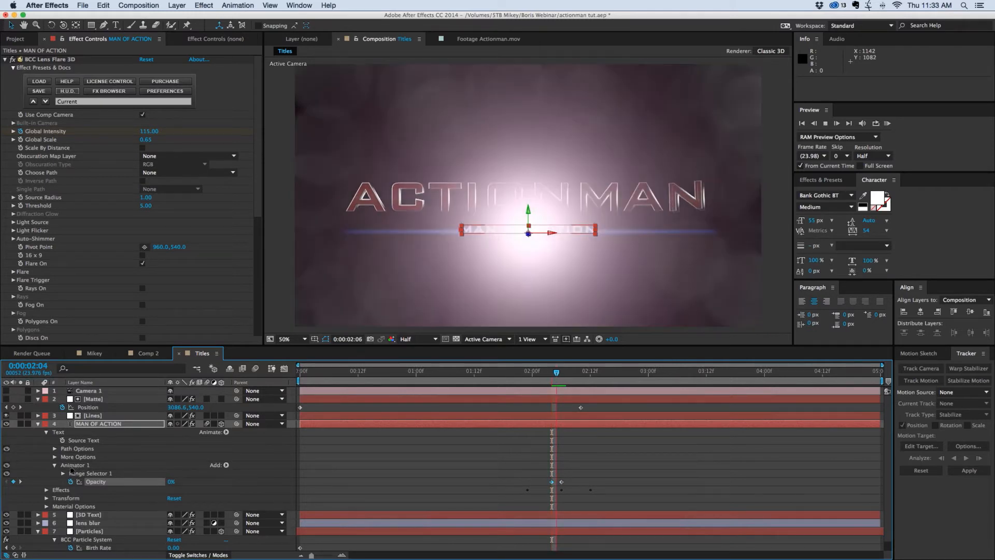
pyautogui.moveTo(561, 481); pyautogui.dragTo(567, 483)
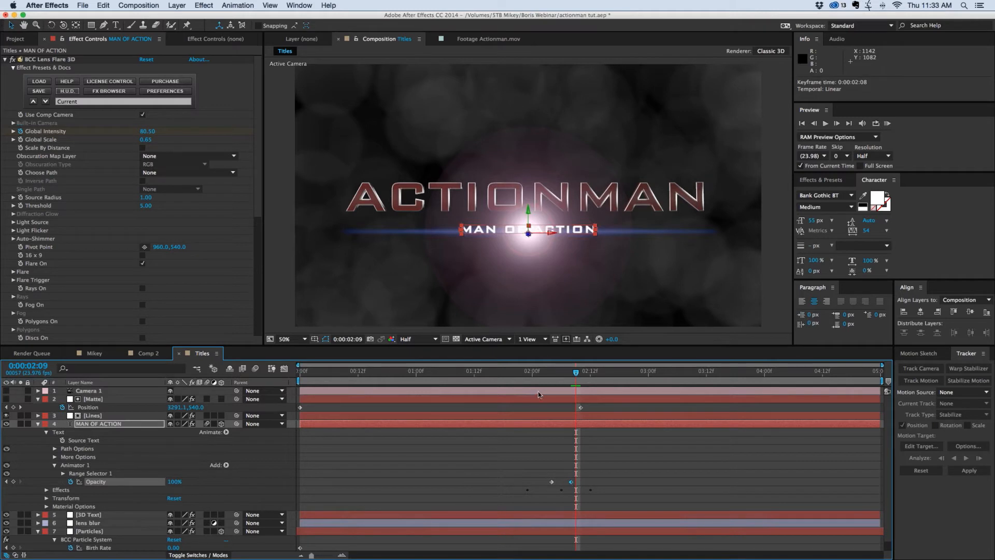
# Preview the subtitle's flare flash and text reveal around 0:00:02:02, and collapse the MAN OF ACTION and Matte layers.
pyautogui.click(540, 374)
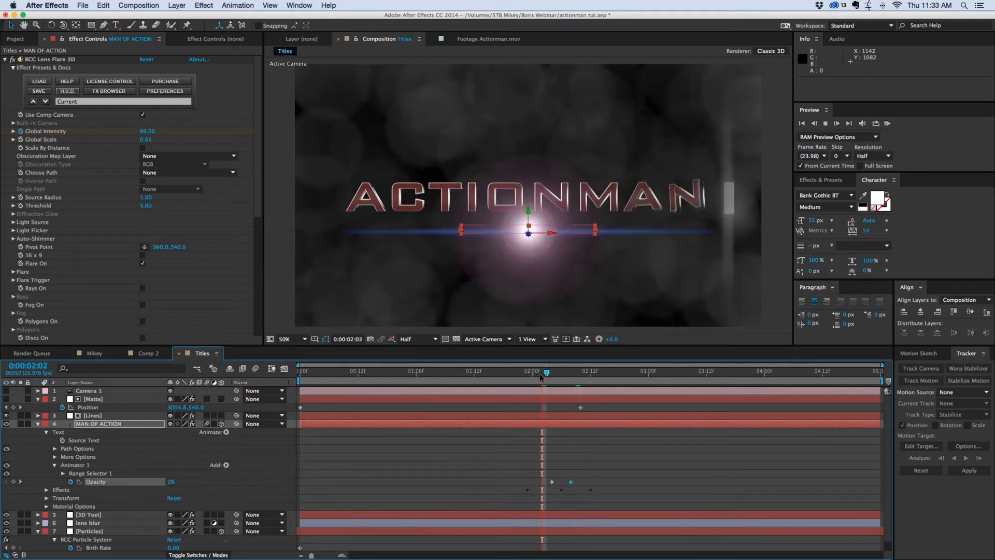
pyautogui.press('space')
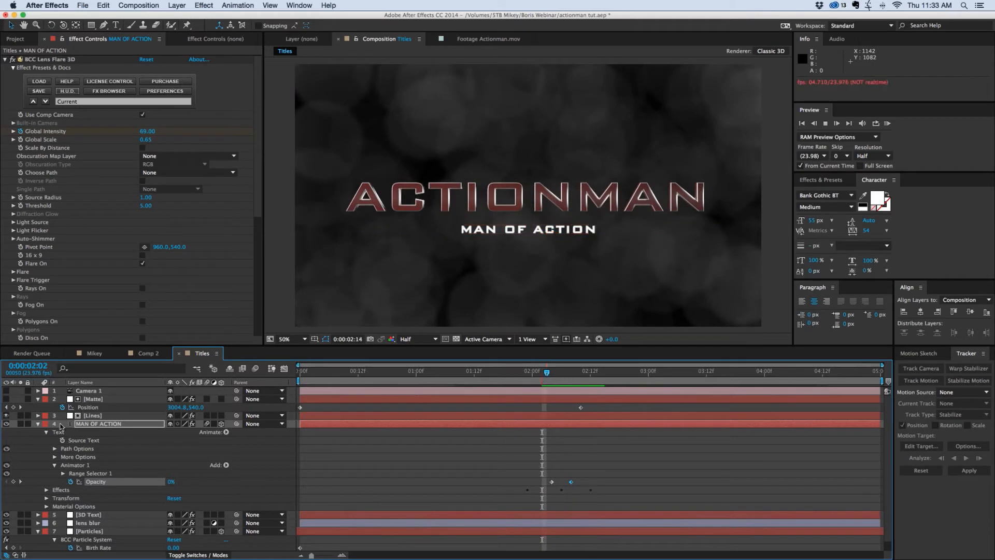
pyautogui.click(38, 424)
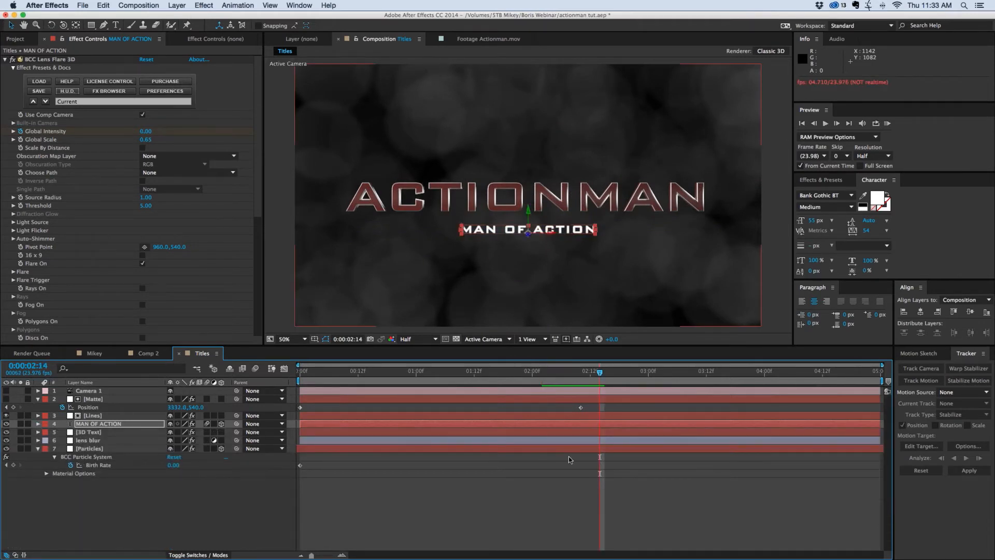
pyautogui.moveTo(589, 379); pyautogui.dragTo(559, 380)
pyautogui.press('space')
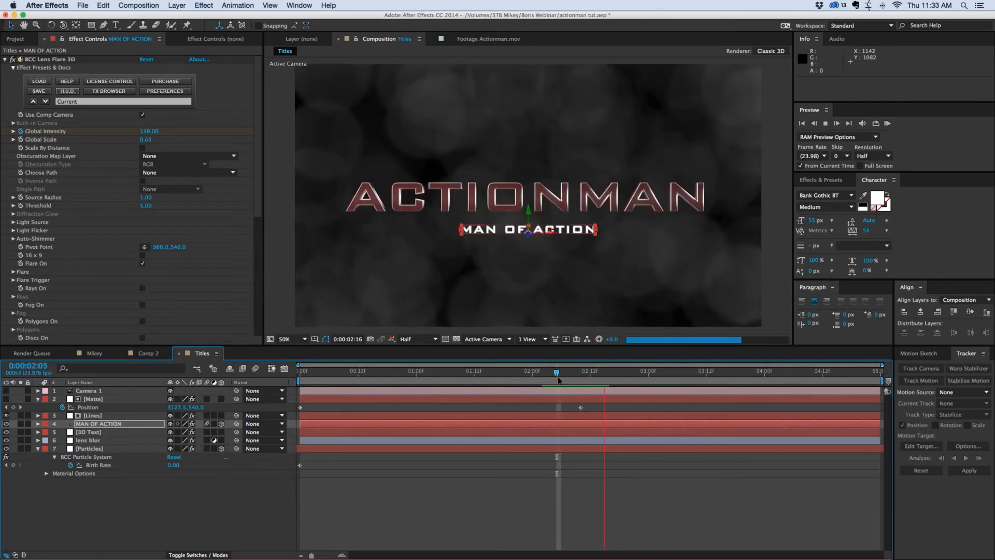
pyautogui.press('space')
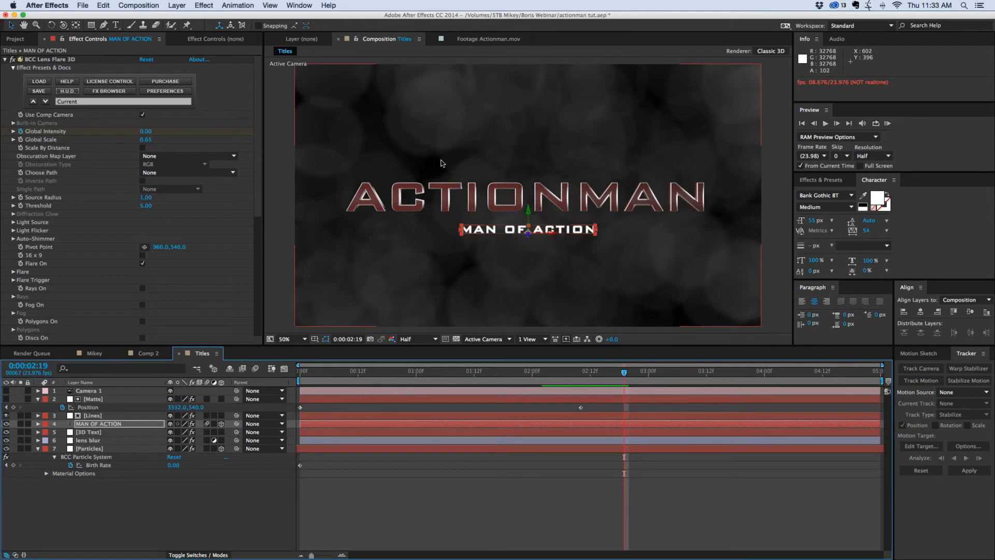
pyautogui.click(586, 371)
pyautogui.press('space')
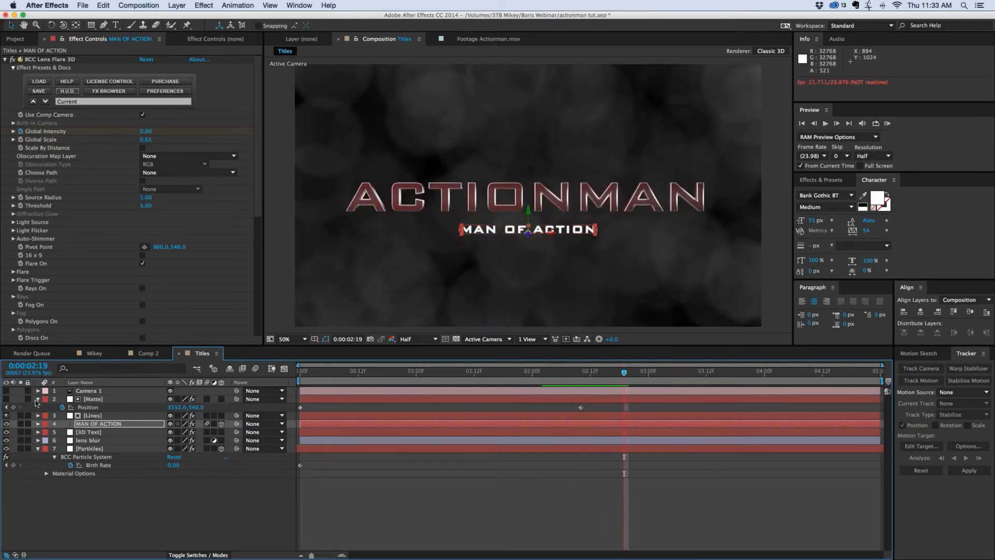
pyautogui.click(37, 399)
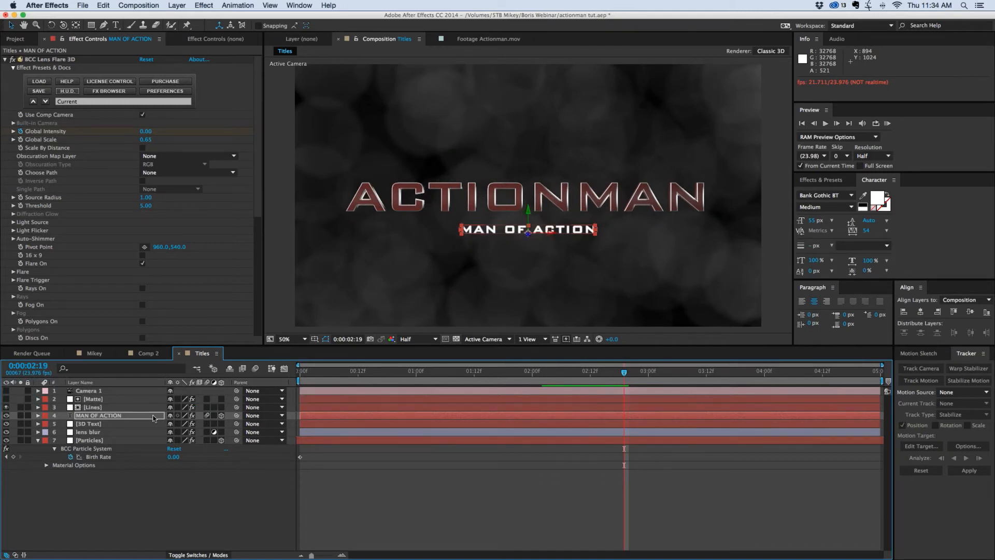
# Create a black 1920 x 1080 px solid named Crop above the MAN OF ACTION layer.
pyautogui.click(178, 7)
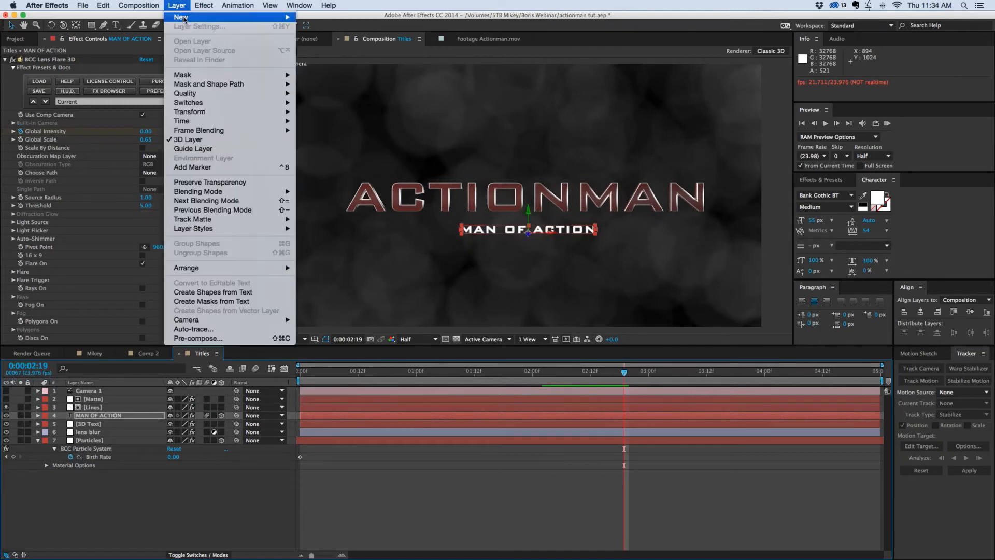
pyautogui.click(463, 212)
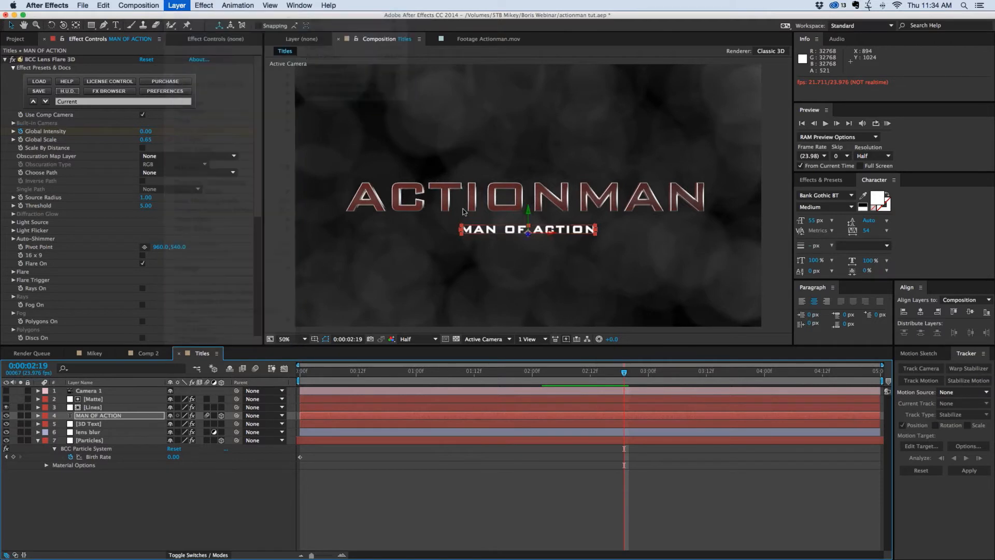
pyautogui.press('super+y')
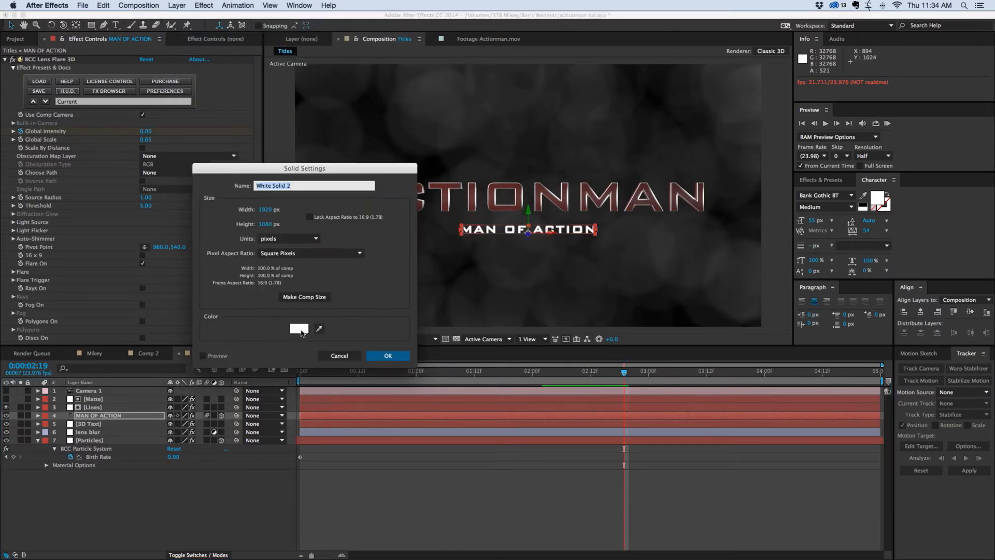
pyautogui.click(298, 328)
pyautogui.moveTo(160, 311); pyautogui.dragTo(210, 419)
pyautogui.click(289, 285)
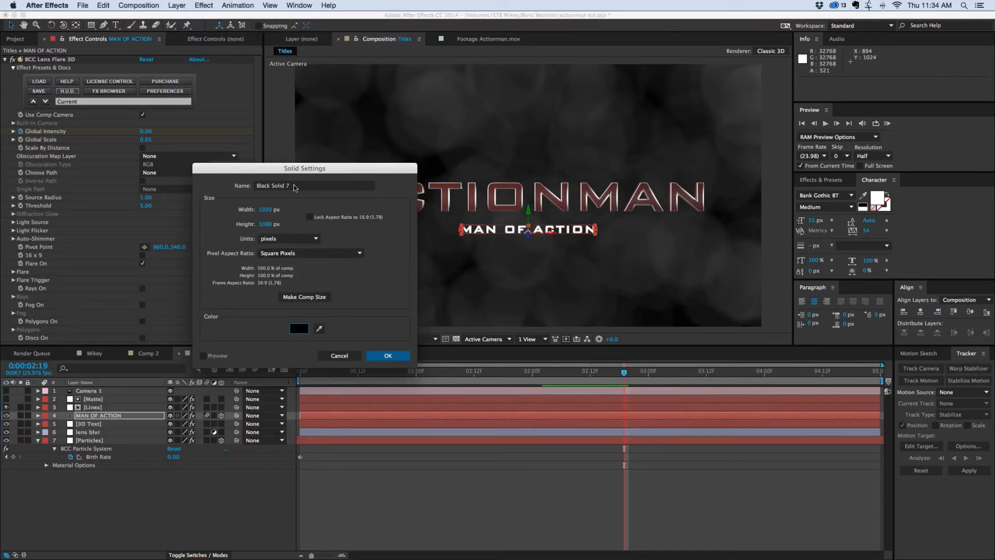
pyautogui.click(304, 185)
pyautogui.write('crop')
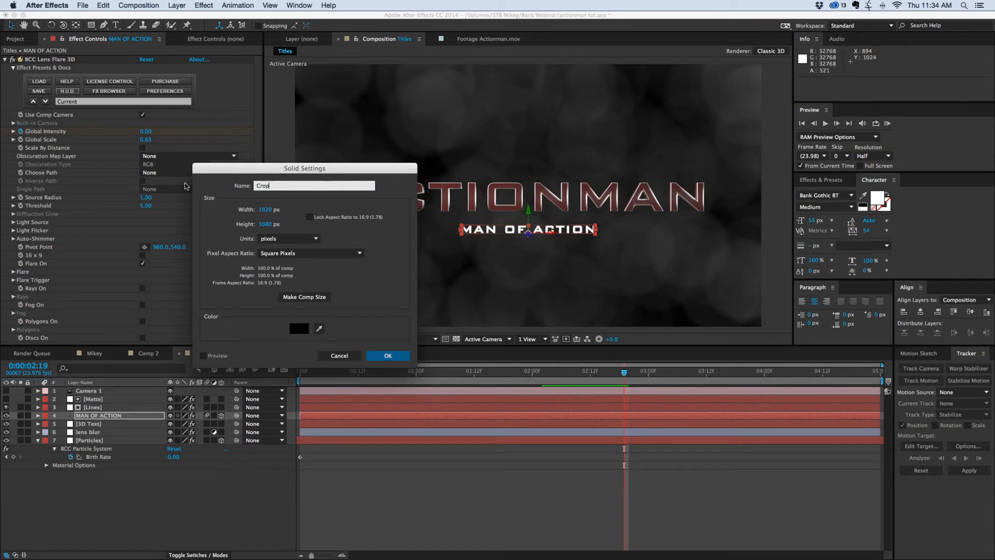
pyautogui.press('Return')
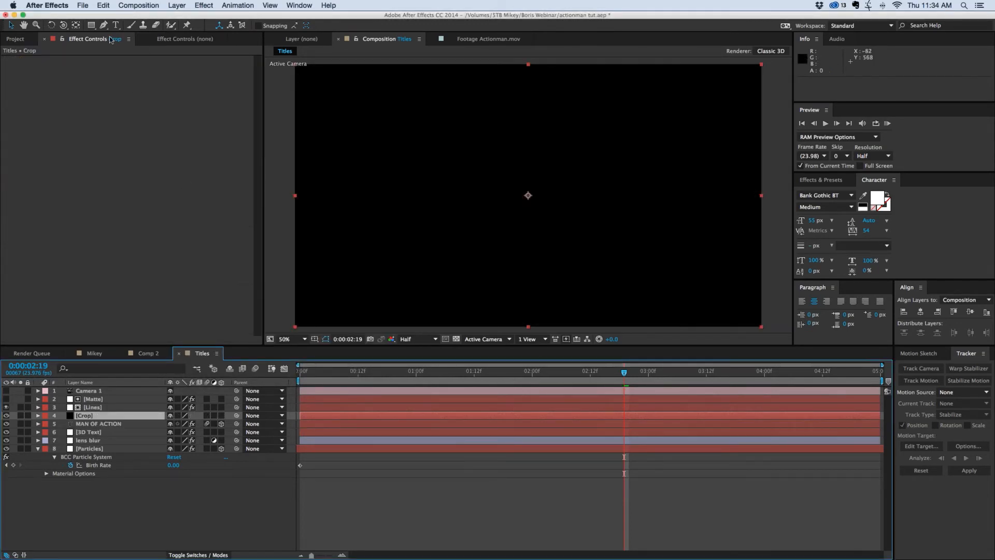
# Draw a rectangular mask about 2064 x 756 px across the middle of the Crop solid, wider than the frame, and invert it.
pyautogui.click(90, 27)
pyautogui.scroll(2, 285, 103)
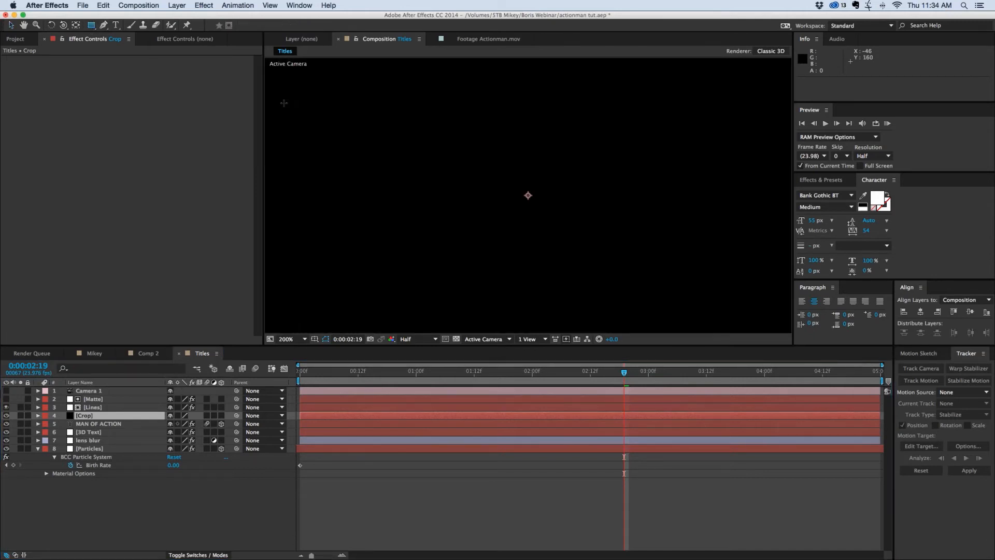
pyautogui.moveTo(284, 103); pyautogui.dragTo(290, 113)
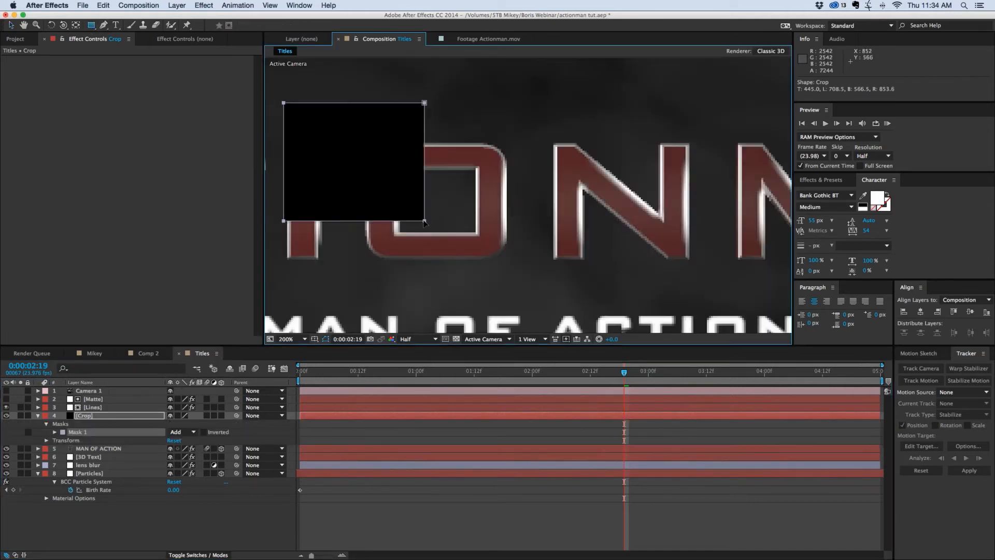
pyautogui.press('super+z')
pyautogui.scroll(-3, 440, 219)
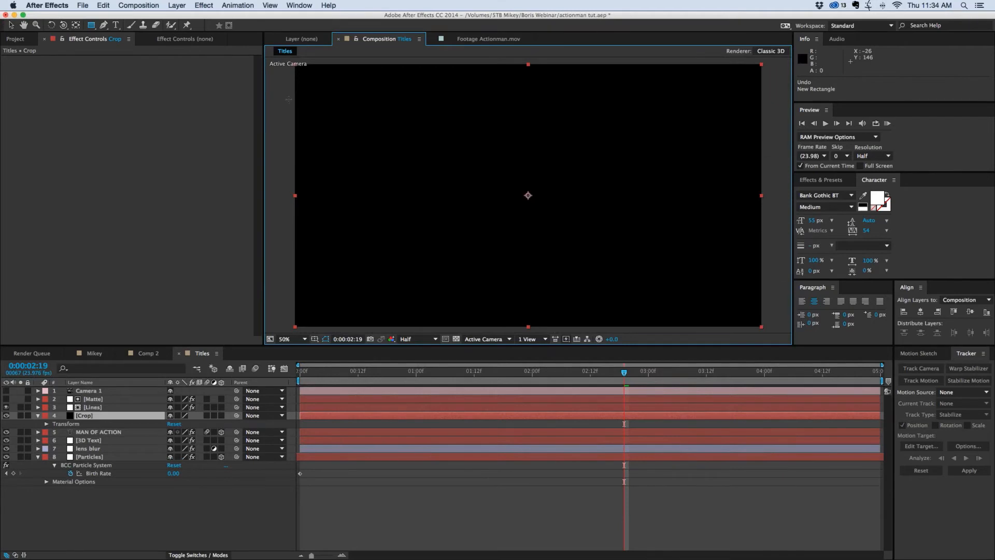
pyautogui.moveTo(280, 95)
pyautogui.mouseDown()
pyautogui.moveTo(422, 215)
pyautogui.moveTo(589, 289)
pyautogui.moveTo(789, 293)
pyautogui.moveTo(784, 301)
pyautogui.moveTo(781, 289)
pyautogui.mouseUp()
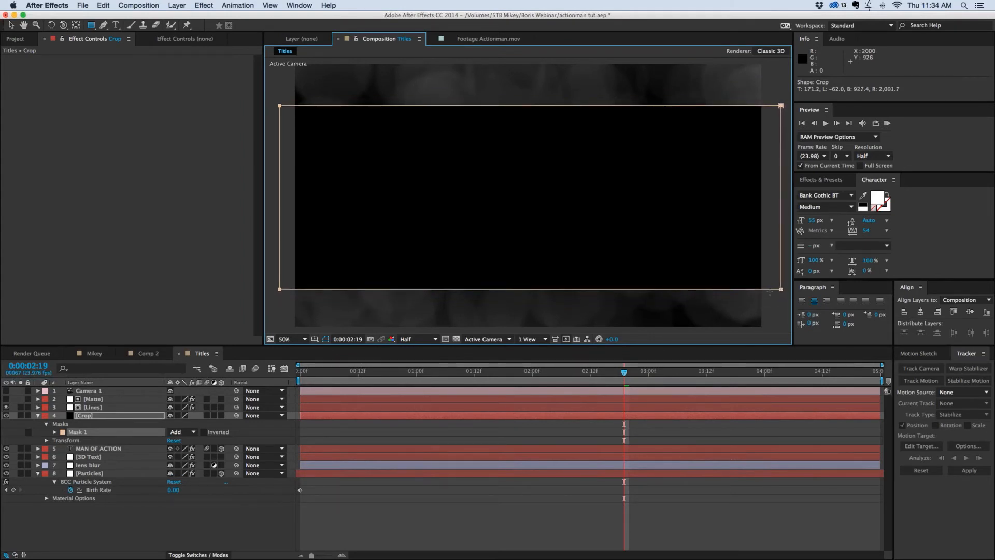
pyautogui.click(204, 432)
pyautogui.click(361, 521)
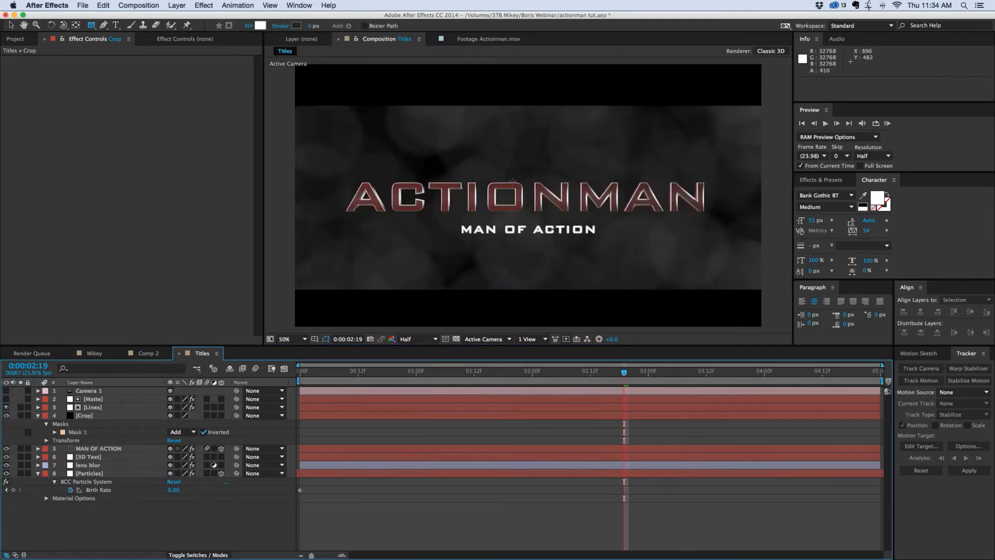
# Move the Crop layer's mask up by 14 px to even out the letterbox bars.
pyautogui.click(117, 416)
pyautogui.click(73, 433)
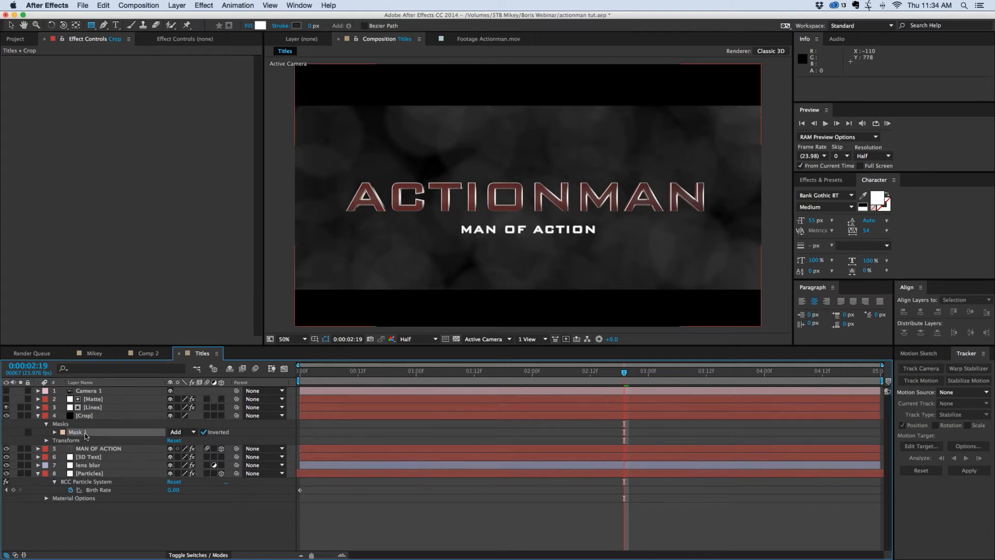
pyautogui.press('super+t')
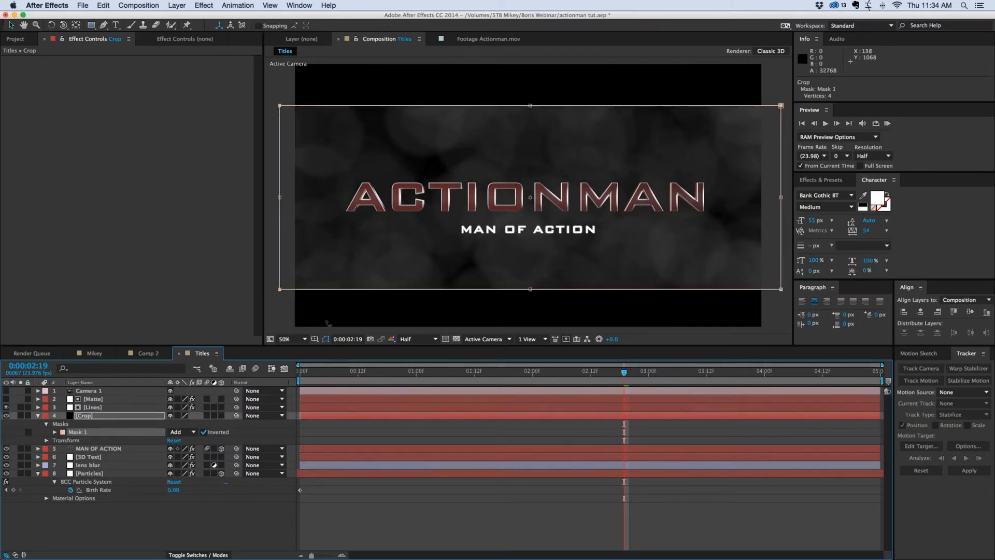
pyautogui.press('Up')
pyautogui.press('Up')
pyautogui.press('Up')
pyautogui.press('Up')
pyautogui.press('Up')
pyautogui.press('Up')
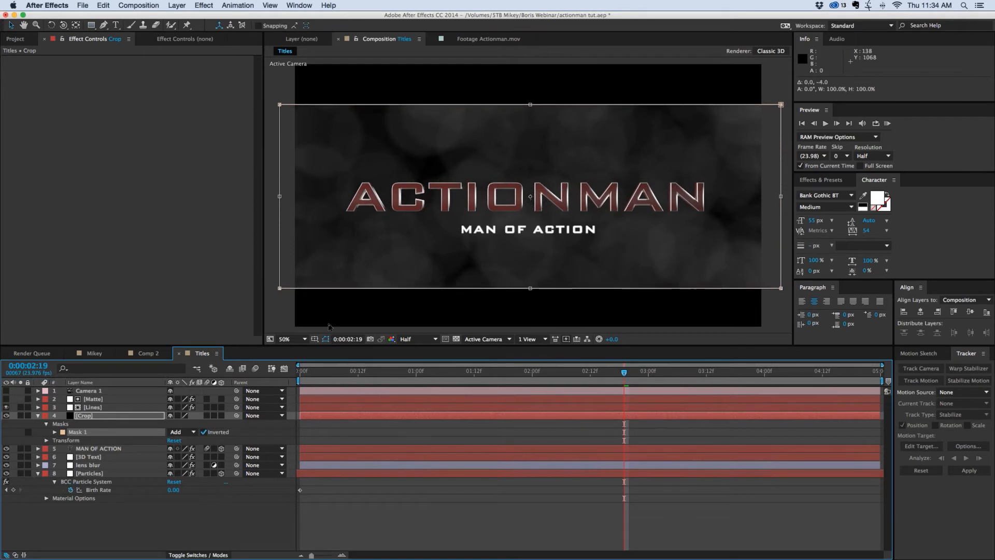
pyautogui.press('Up')
pyautogui.press('Up')
pyautogui.press('Up')
pyautogui.press('Up')
pyautogui.press('Up')
pyautogui.press('Up')
pyautogui.press('Up')
pyautogui.press('Up')
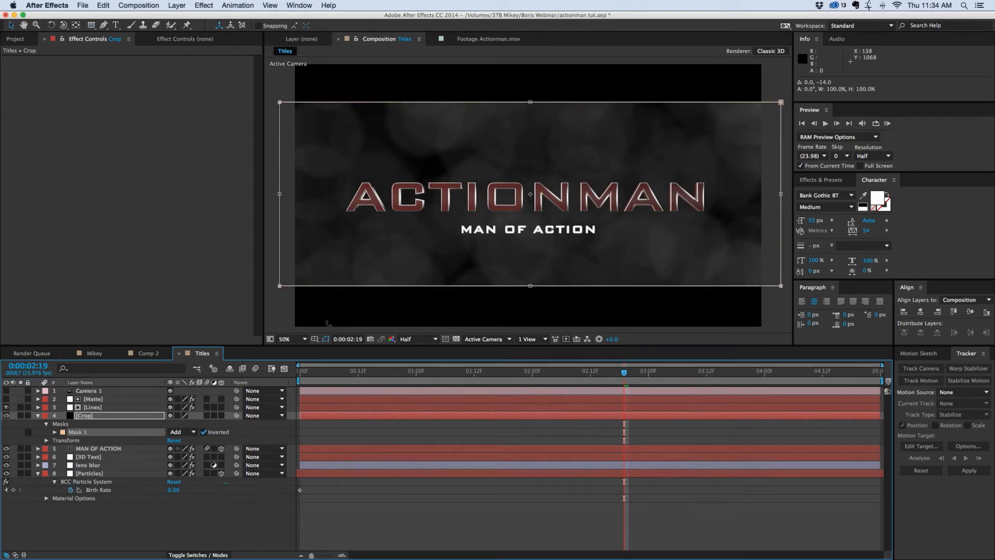
pyautogui.press('Return')
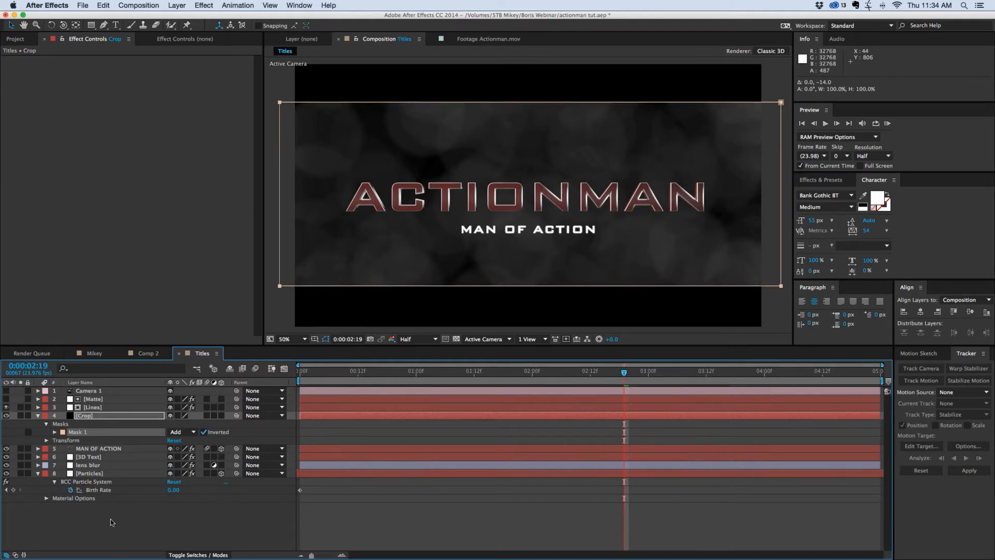
# Nudge the Crop mask slightly back down and move the Crop layer to the top of the stack, above Camera 1.
pyautogui.press('super+t')
pyautogui.press('Up')
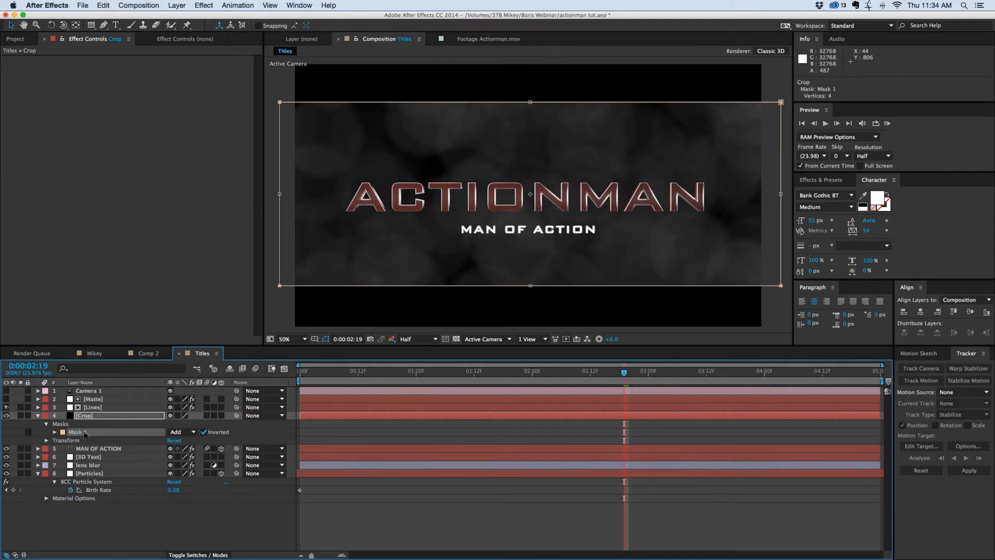
pyautogui.press('Down')
pyautogui.press('Down')
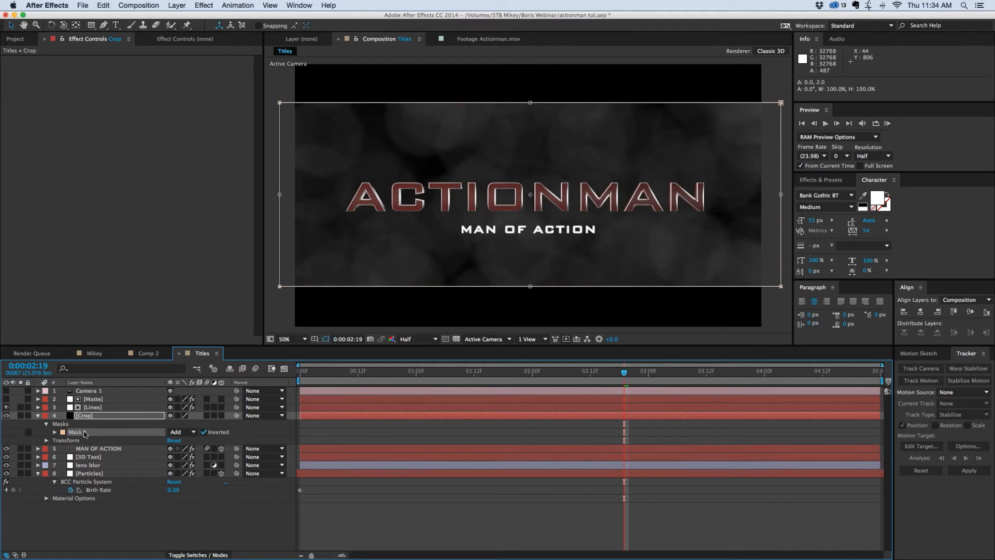
pyautogui.press('Down')
pyautogui.press('Down')
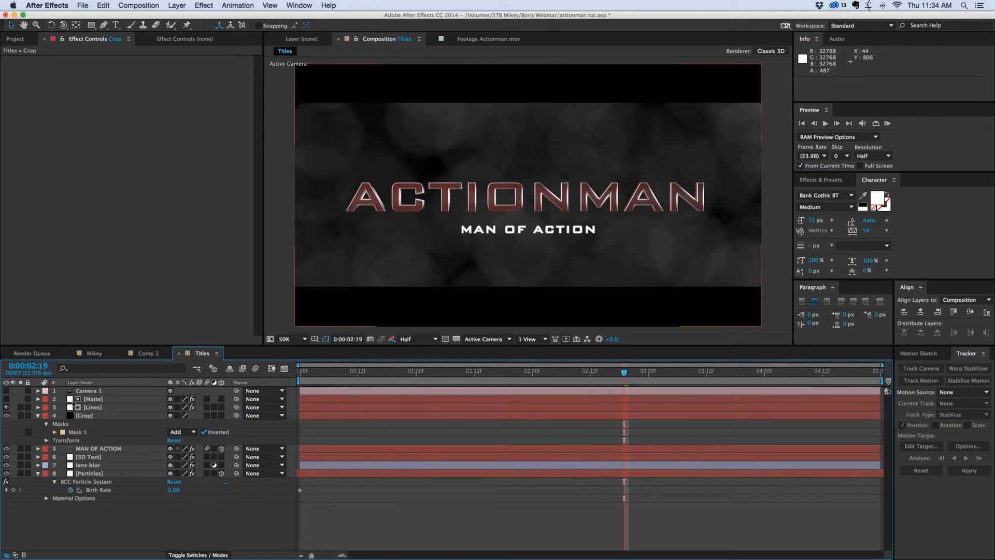
pyautogui.click(103, 417)
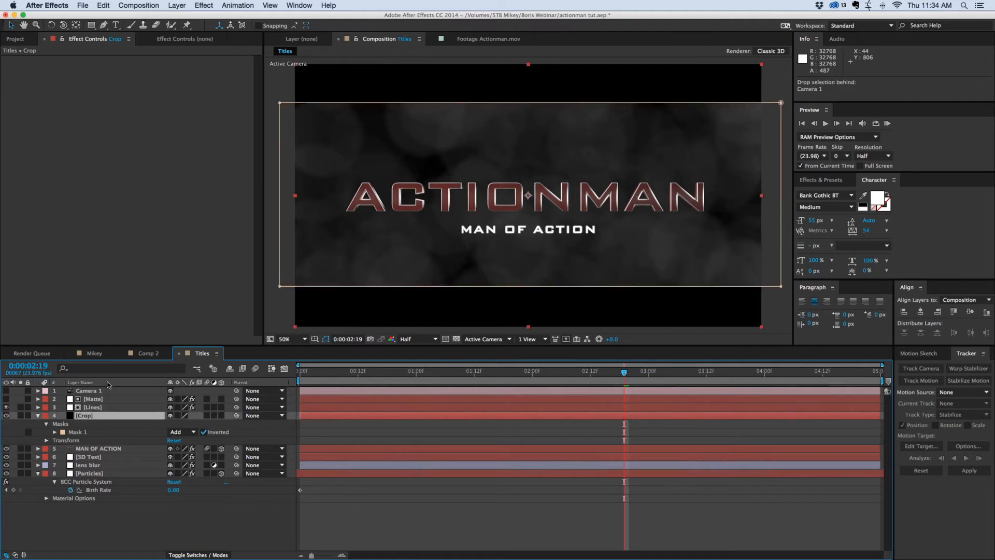
pyautogui.moveTo(104, 417); pyautogui.dragTo(109, 391)
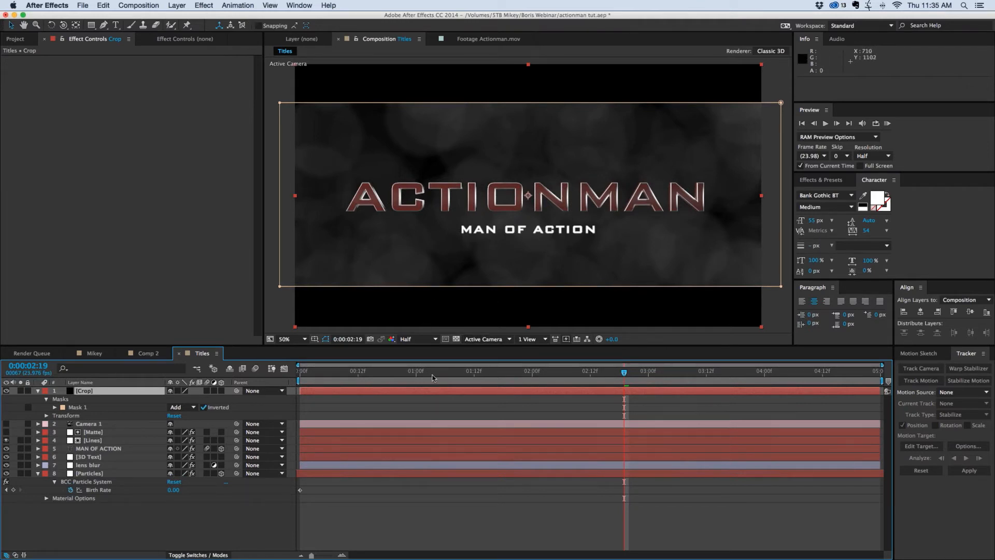
# Create a new solid named Flare and place it directly beneath the Crop layer.
pyautogui.moveTo(430, 373); pyautogui.dragTo(293, 367)
pyautogui.press('space')
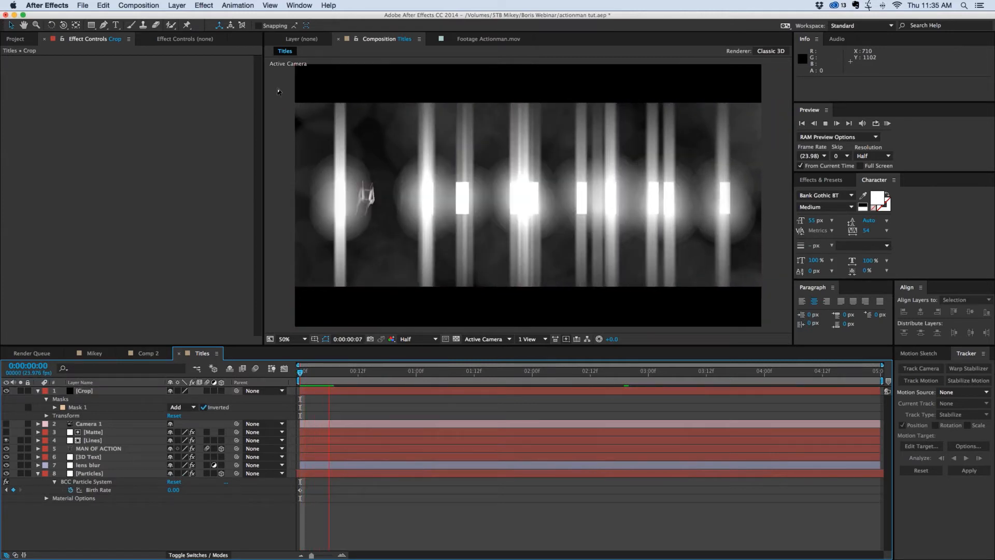
pyautogui.click(190, 6)
pyautogui.moveTo(177, 6)
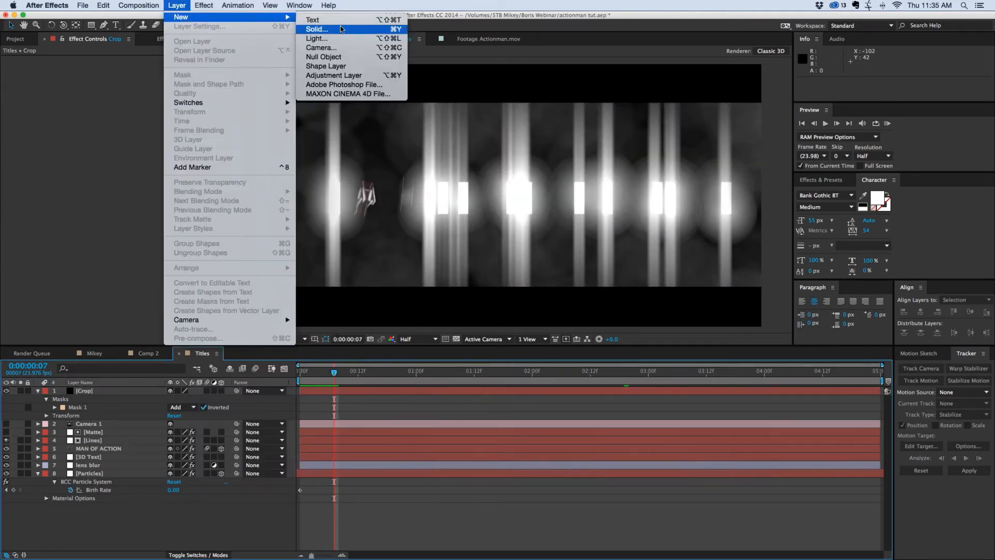
pyautogui.click(343, 31)
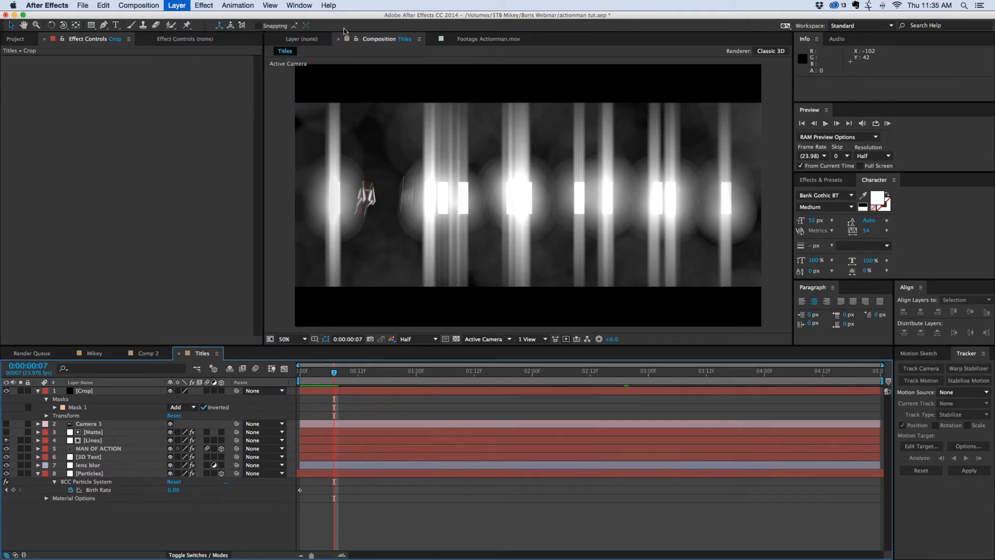
pyautogui.press('Escape')
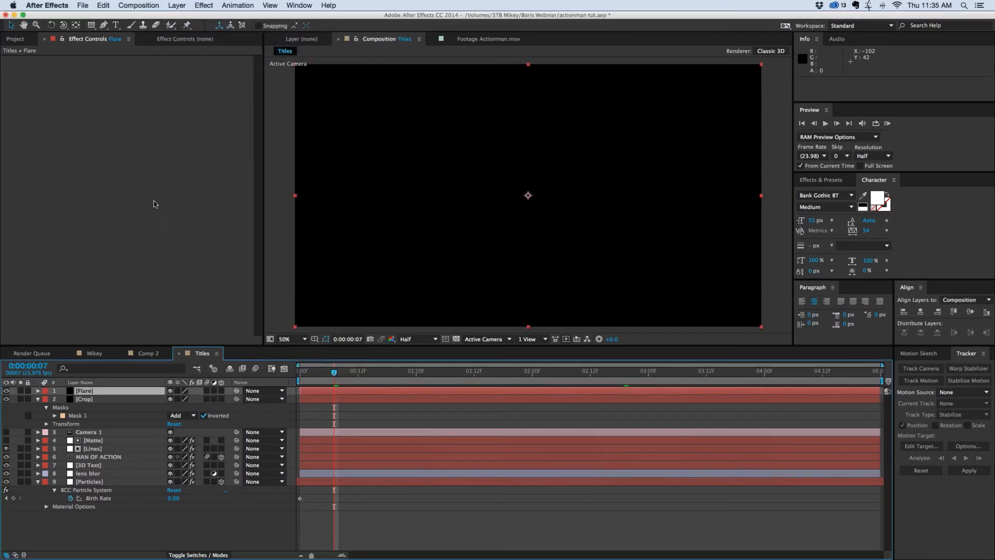
pyautogui.moveTo(110, 391); pyautogui.dragTo(106, 425)
# Apply the BCC Lens Flare 3D effect to the Flare layer and open its preset browser.
pyautogui.click(204, 5)
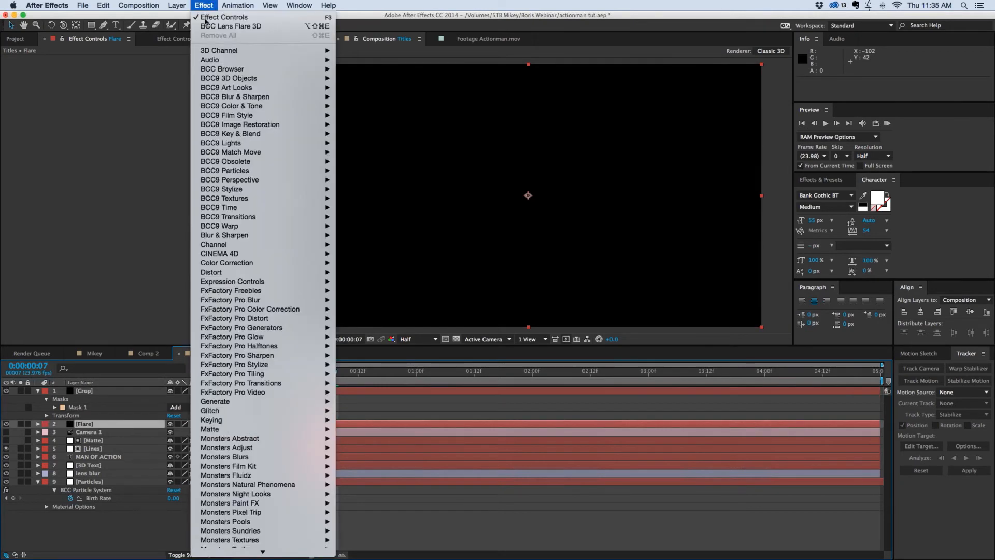
pyautogui.moveTo(222, 70)
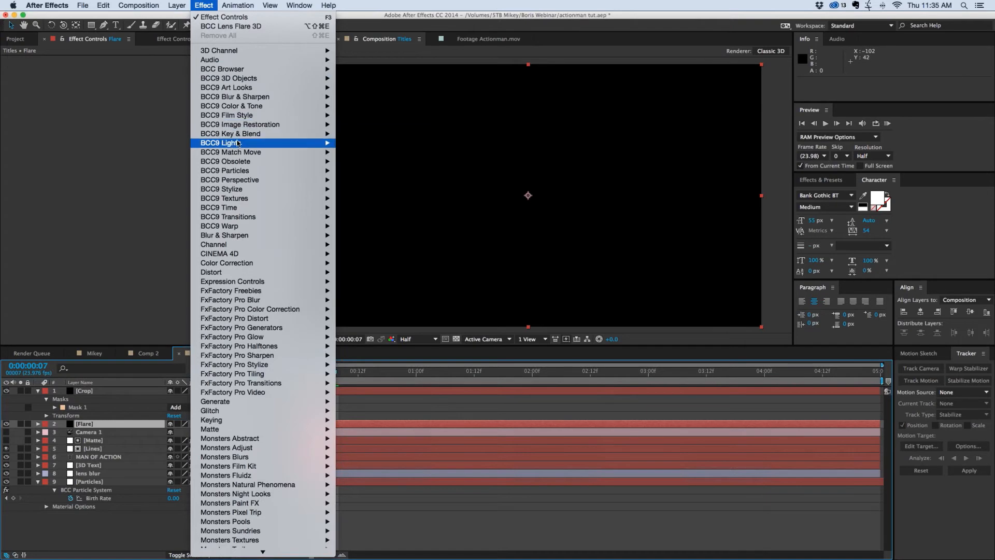
pyautogui.moveTo(239, 144)
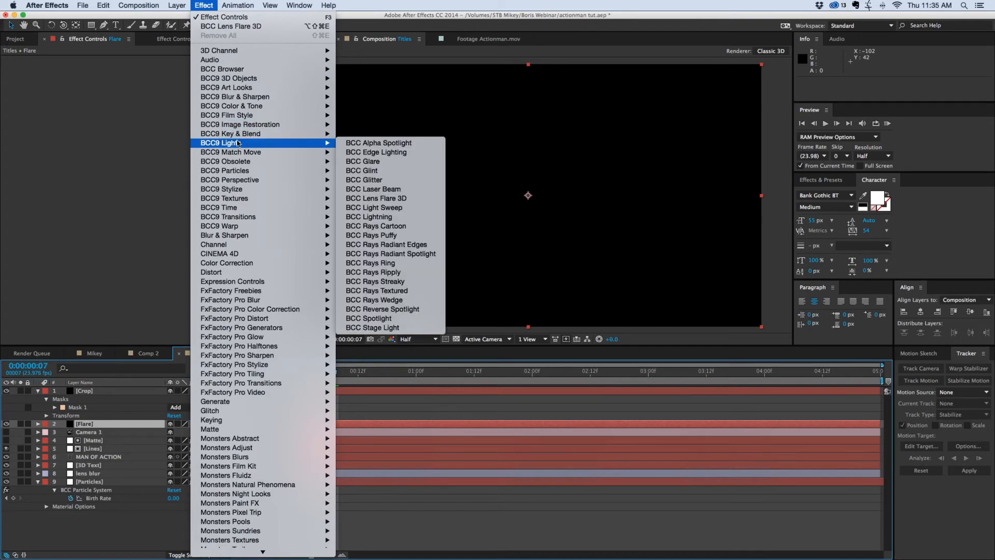
pyautogui.click(406, 199)
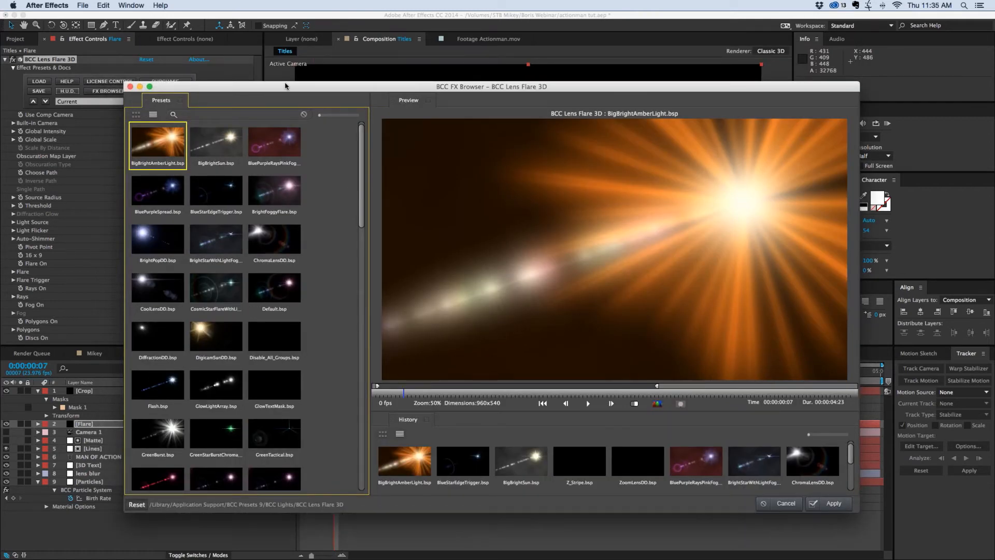
# Load the QuickTakeDD lens flare preset and move the flare's light source to about 302, 338.
pyautogui.moveTo(285, 86); pyautogui.dragTo(246, 88)
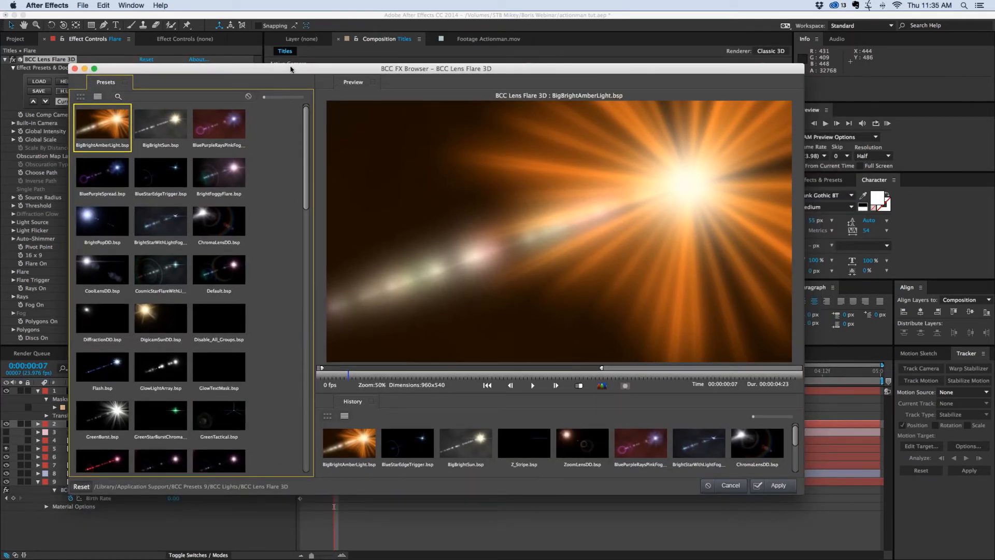
pyautogui.moveTo(291, 69); pyautogui.dragTo(298, 68)
pyautogui.moveTo(323, 161); pyautogui.dragTo(327, 238)
pyautogui.click(193, 286)
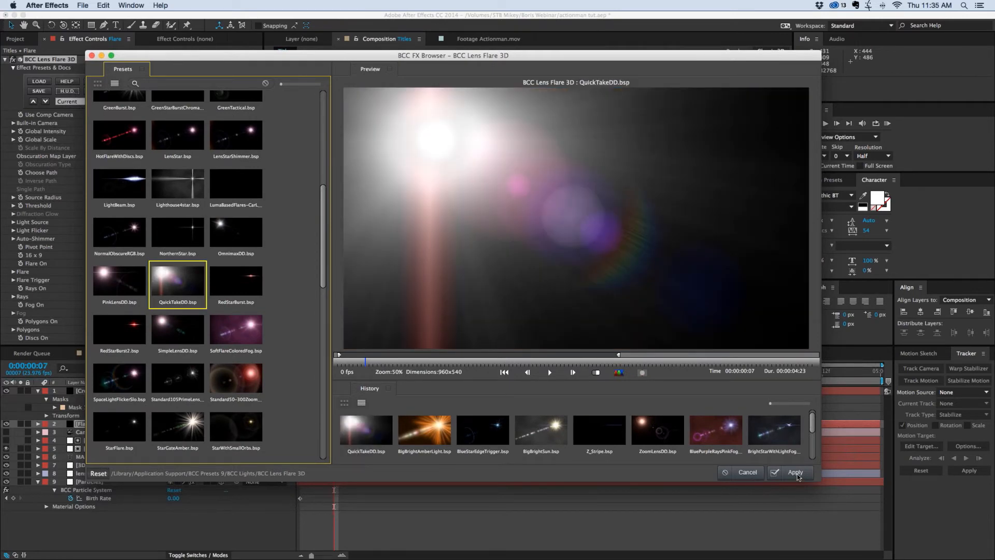
pyautogui.click(796, 474)
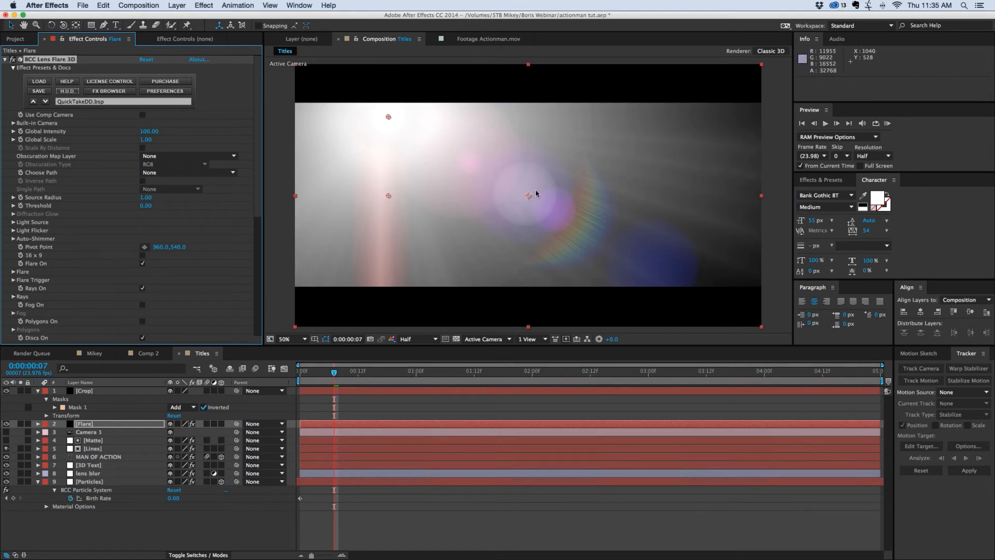
pyautogui.moveTo(389, 116); pyautogui.dragTo(391, 117)
pyautogui.moveTo(537, 170); pyautogui.dragTo(368, 165)
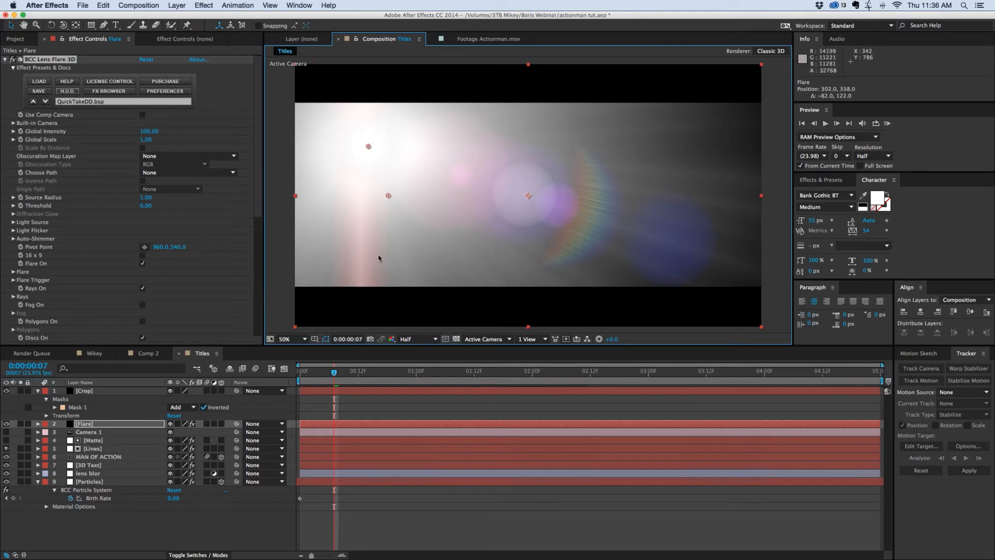
# Compare the lens flare with its Stripe element switched off and on.
pyautogui.scroll(-1, 262, 245)
pyautogui.scroll(-6, 262, 246)
pyautogui.scroll(-1, 261, 290)
pyautogui.click(143, 254)
pyautogui.click(142, 254)
pyautogui.click(143, 254)
pyautogui.click(142, 254)
# Change the flare's Stripe color to blue (0031CA).
pyautogui.click(14, 261)
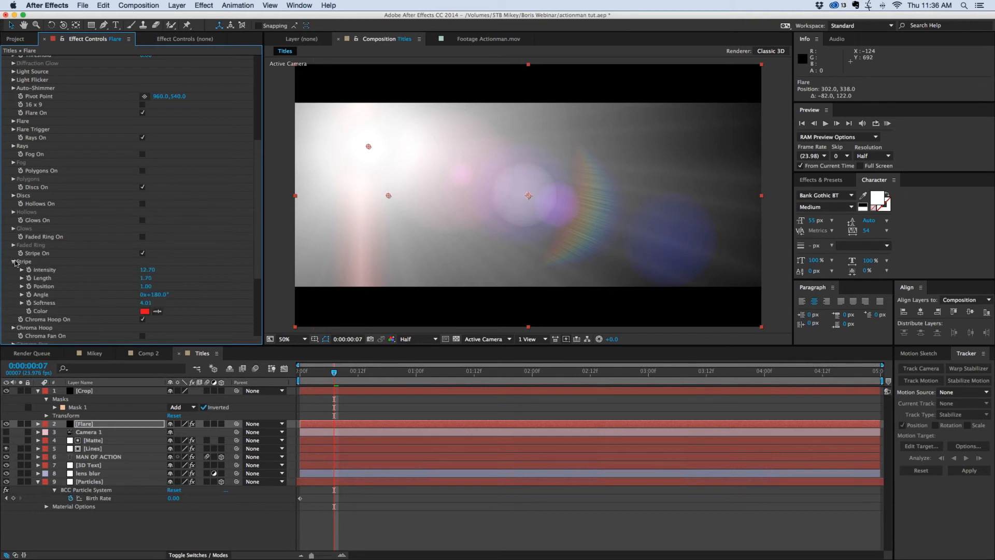
pyautogui.click(148, 311)
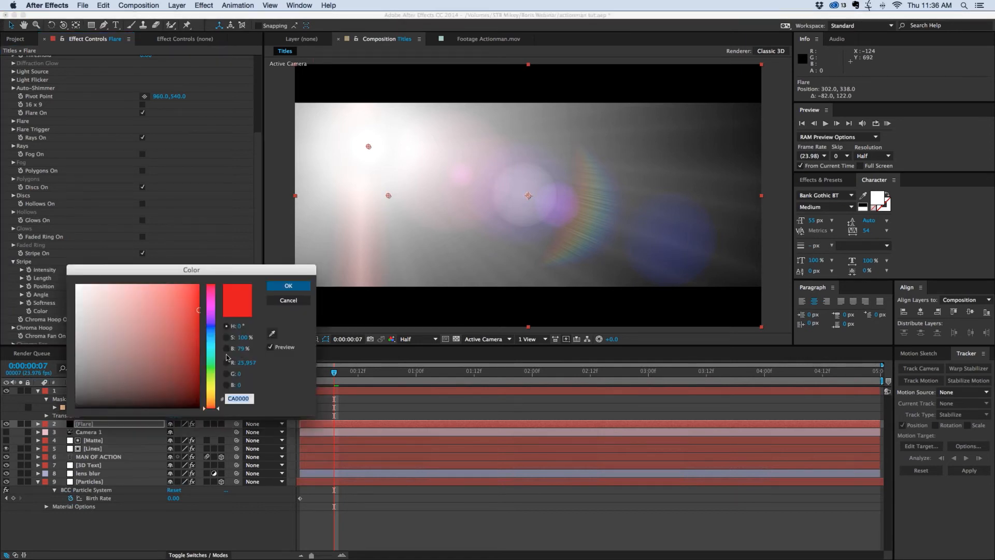
pyautogui.click(213, 330)
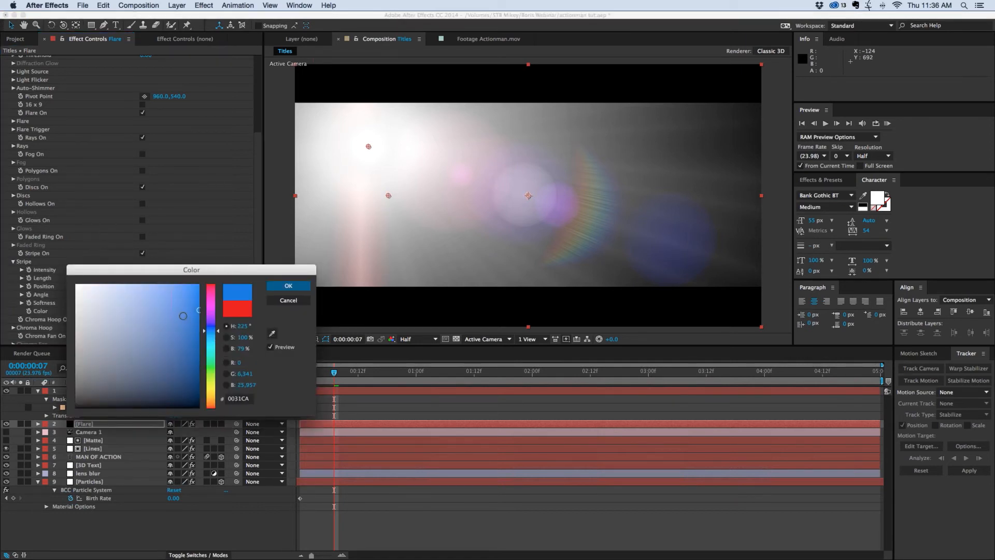
pyautogui.click(292, 286)
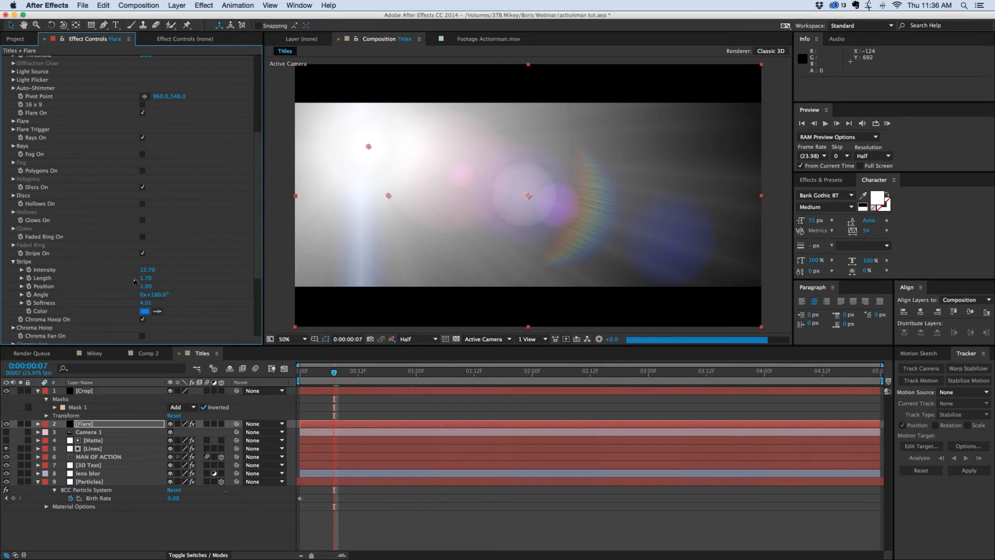
# Set the Stripe's angle to 90° and its softness to about 4.37.
pyautogui.click(158, 295)
pyautogui.write('0')
pyautogui.press('Return')
pyautogui.click(156, 295)
pyautogui.write('90')
pyautogui.press('Return')
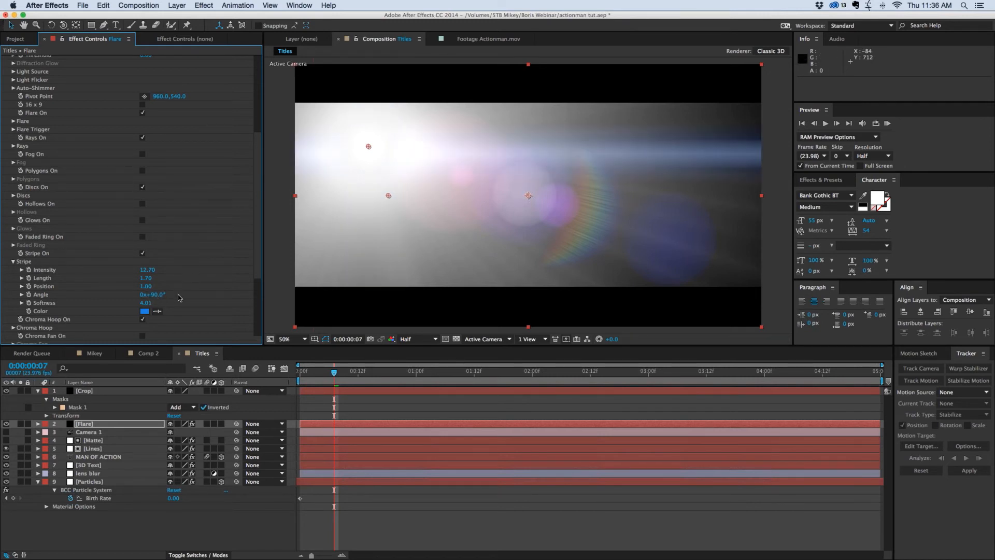
pyautogui.moveTo(170, 298); pyautogui.dragTo(177, 297)
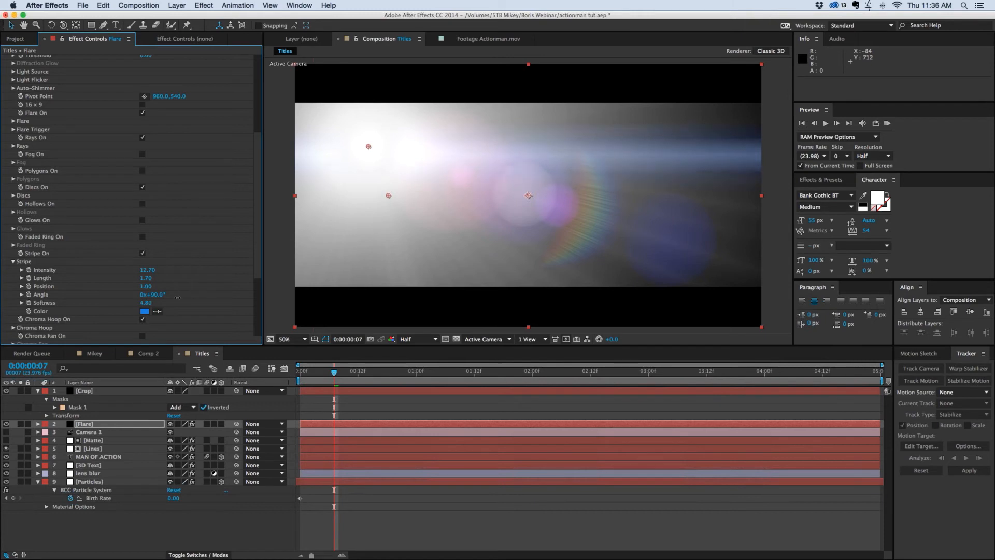
# Turn off the flare's Stripe element and move the light source near the frame's center, at about 758, 460.
pyautogui.click(142, 253)
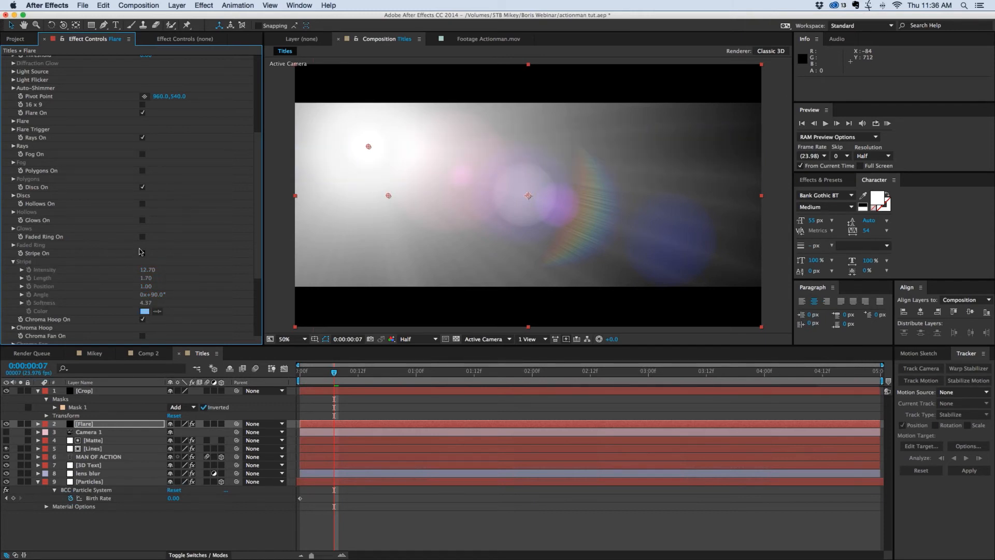
pyautogui.click(14, 263)
pyautogui.scroll(2, 147, 222)
pyautogui.scroll(15, 147, 222)
pyautogui.scroll(1, 139, 217)
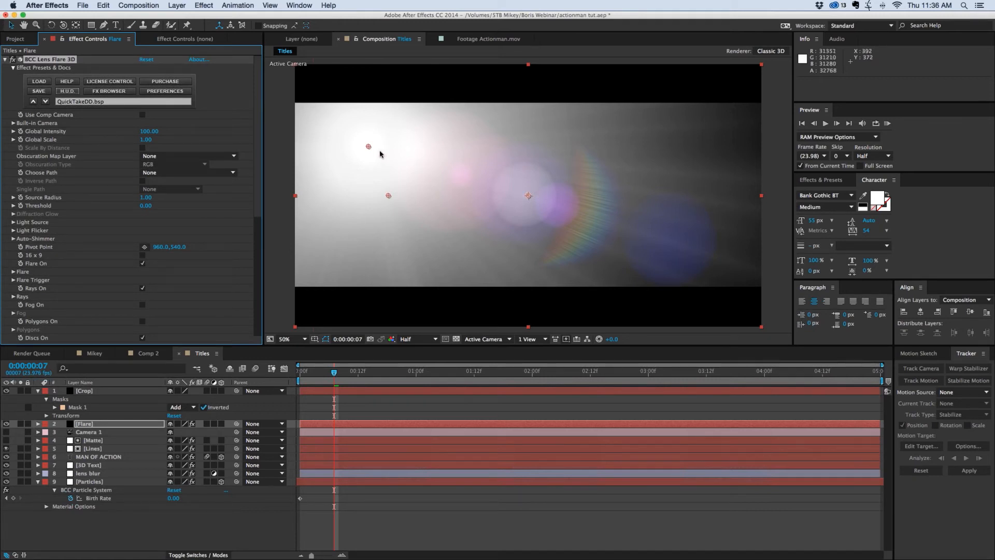
pyautogui.moveTo(368, 147); pyautogui.dragTo(479, 176)
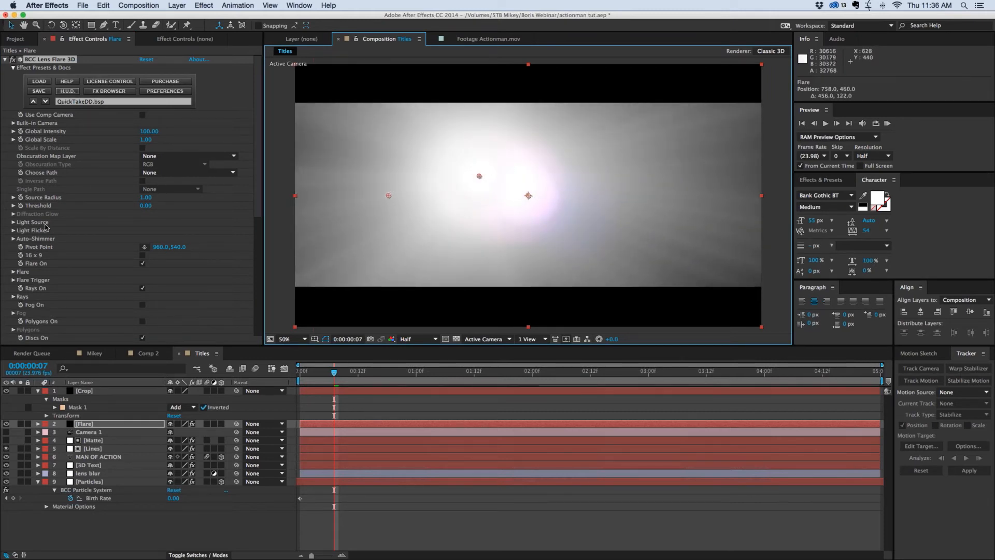
pyautogui.click(14, 222)
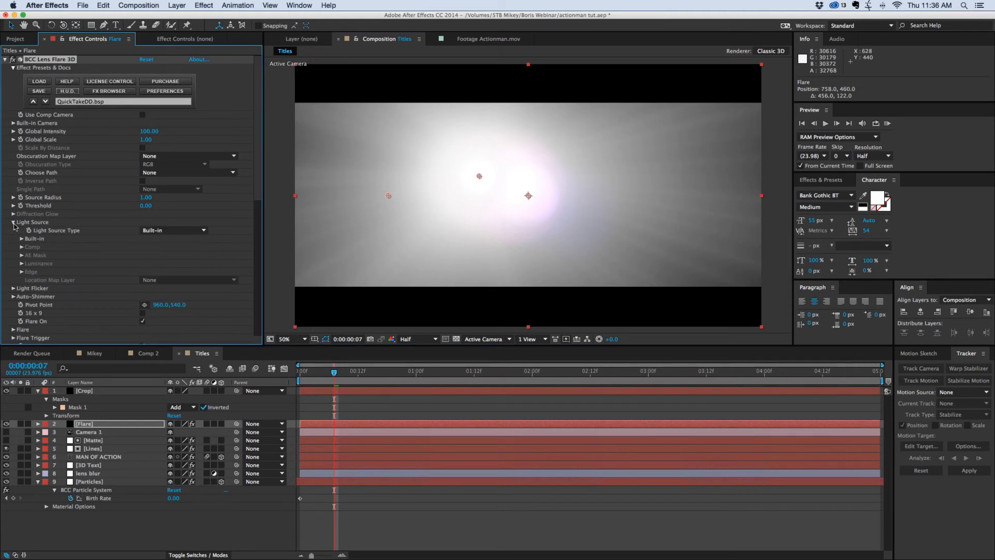
pyautogui.click(14, 222)
pyautogui.click(13, 272)
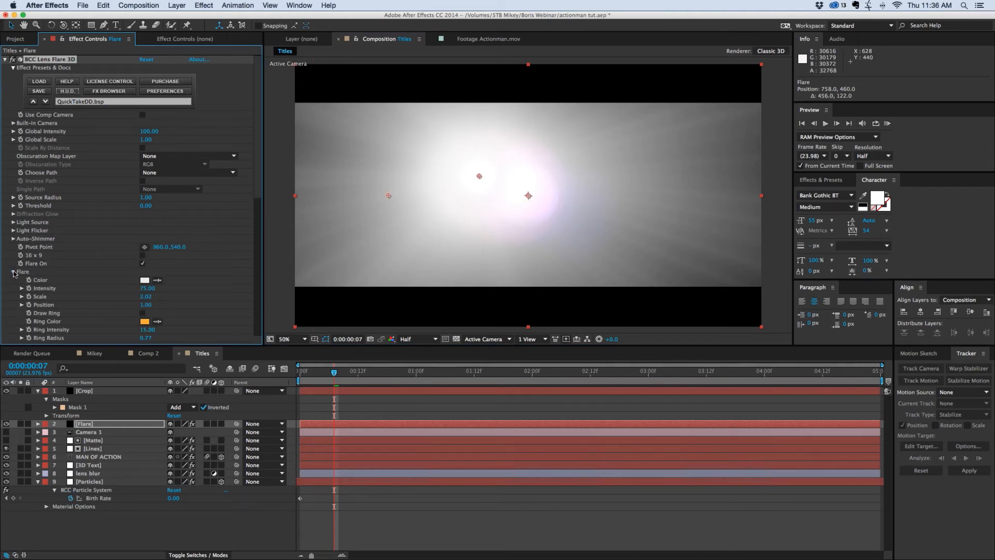
pyautogui.scroll(-2, 33, 267)
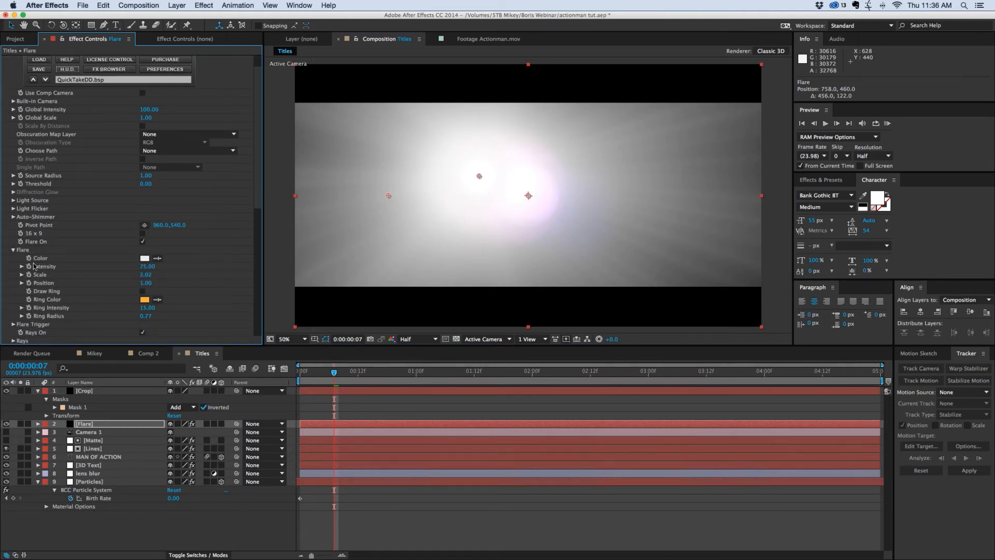
pyautogui.scroll(1, 33, 266)
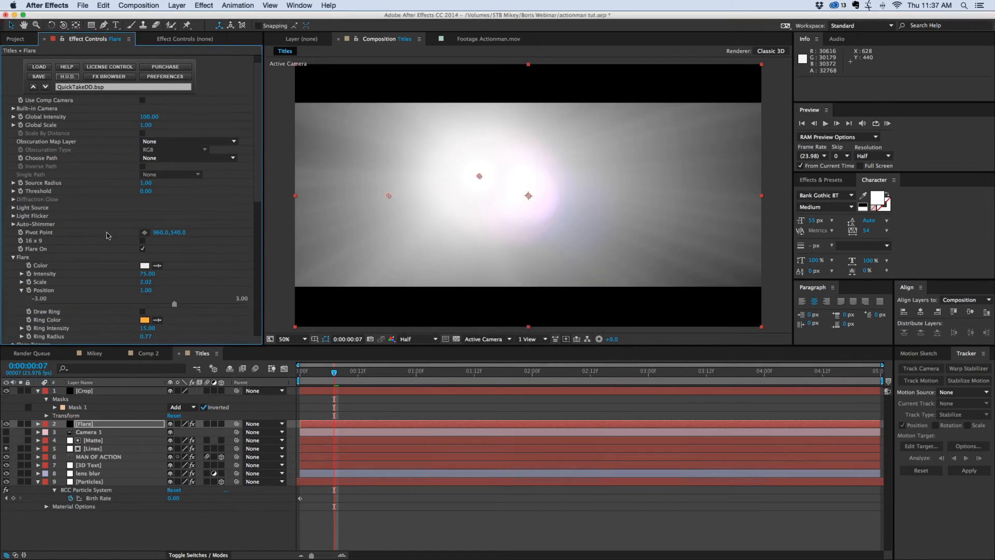
pyautogui.click(13, 257)
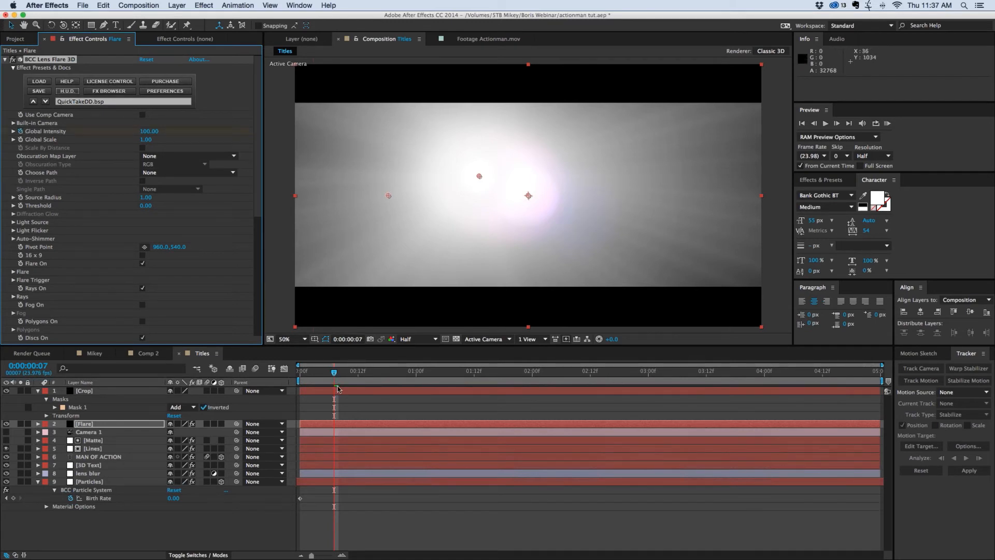
# Place a Global Intensity keyframe for the lens flare on the first frame and set its value to 300.
pyautogui.press('u')
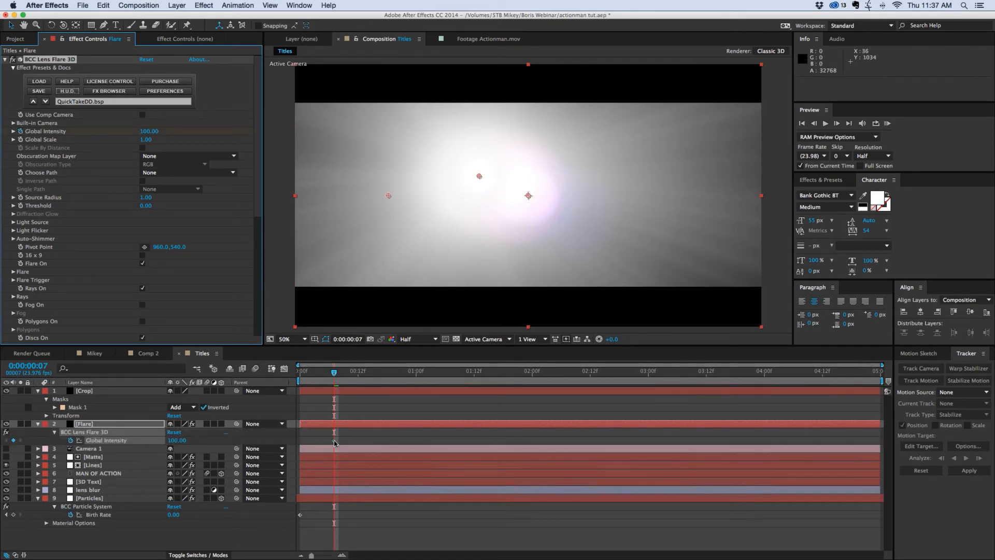
pyautogui.moveTo(334, 441); pyautogui.dragTo(300, 441)
pyautogui.press('Home')
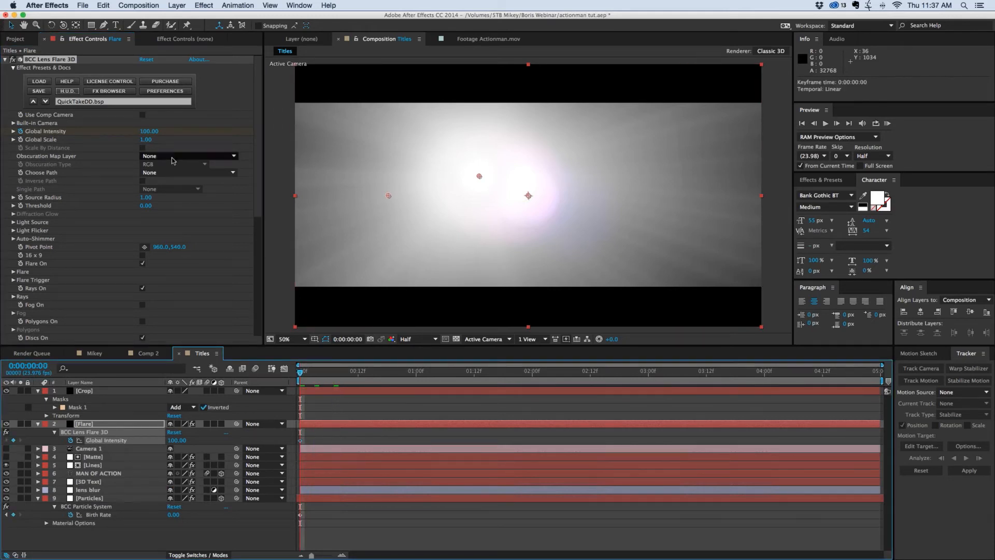
pyautogui.moveTo(150, 132); pyautogui.dragTo(261, 138)
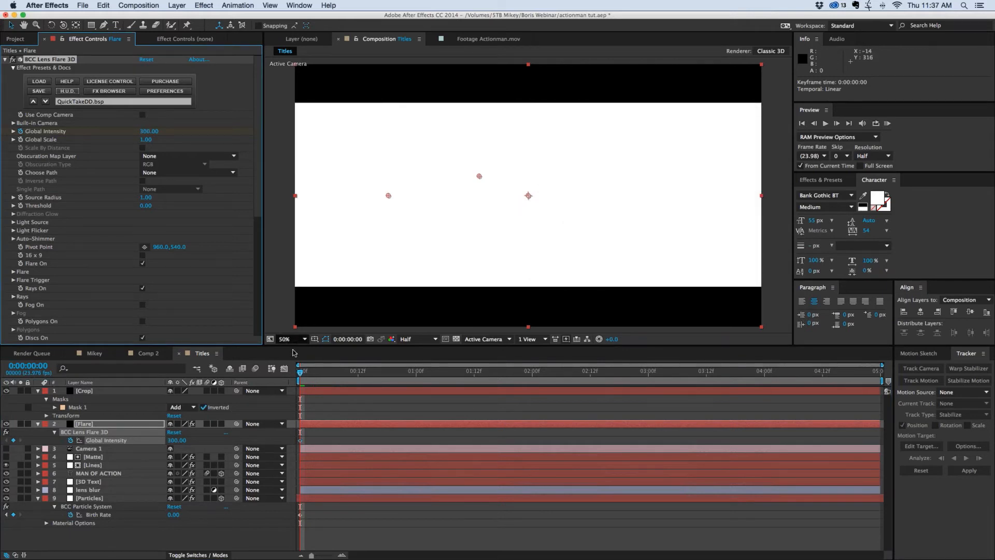
# Add a Global Intensity keyframe of 0 at 0:00:00:09 and preview the flash from the start.
pyautogui.press('KP_0')
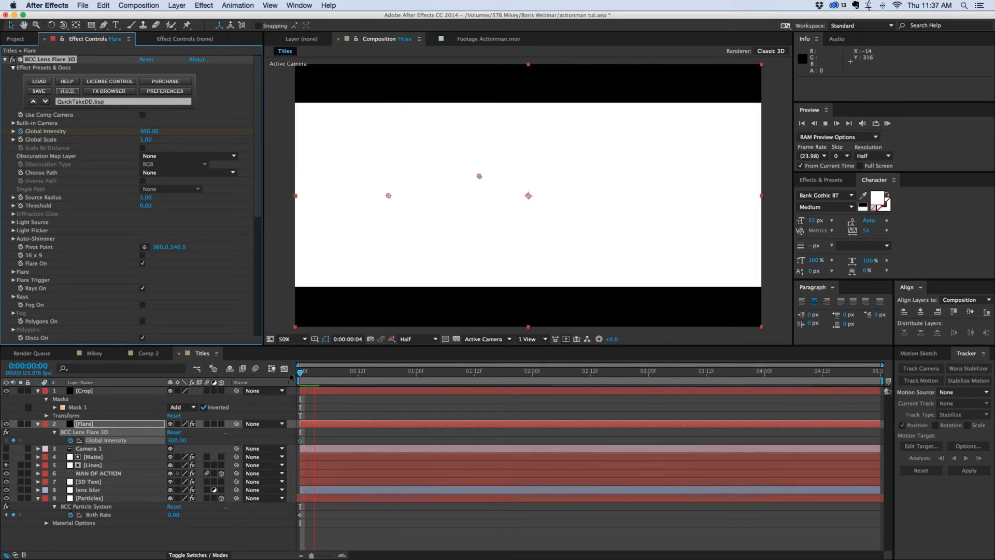
pyautogui.press('space')
pyautogui.moveTo(149, 132); pyautogui.dragTo(1, 130)
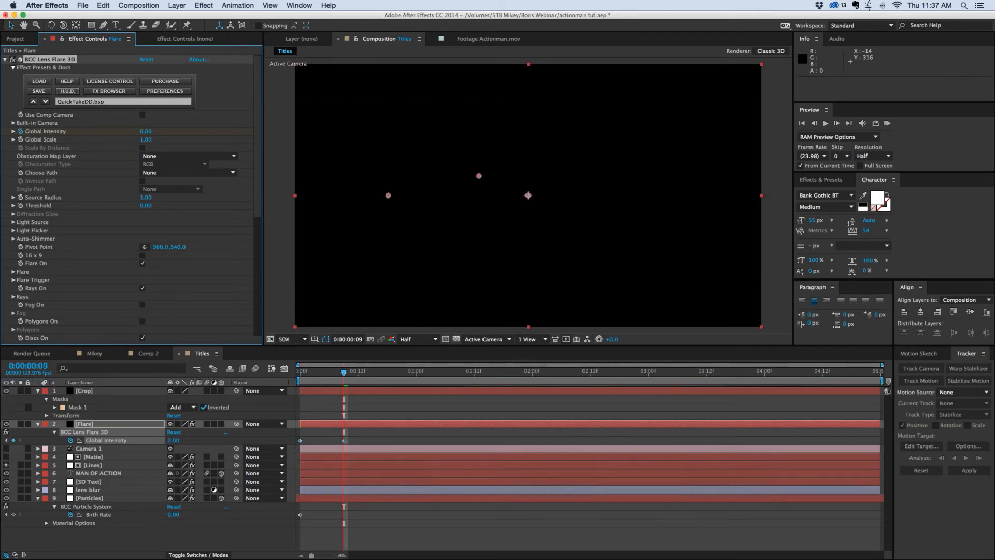
pyautogui.moveTo(325, 373); pyautogui.dragTo(276, 375)
pyautogui.press('space')
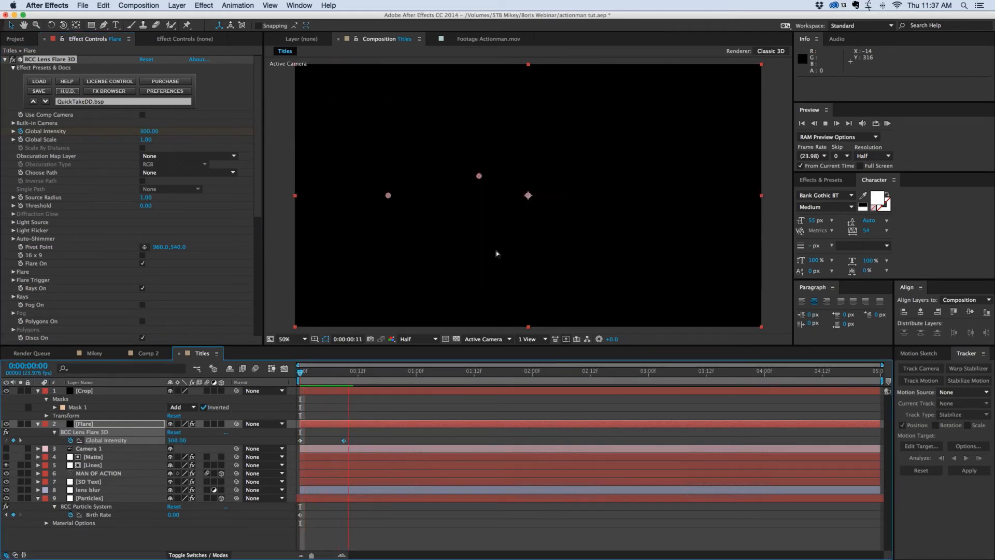
pyautogui.press('space')
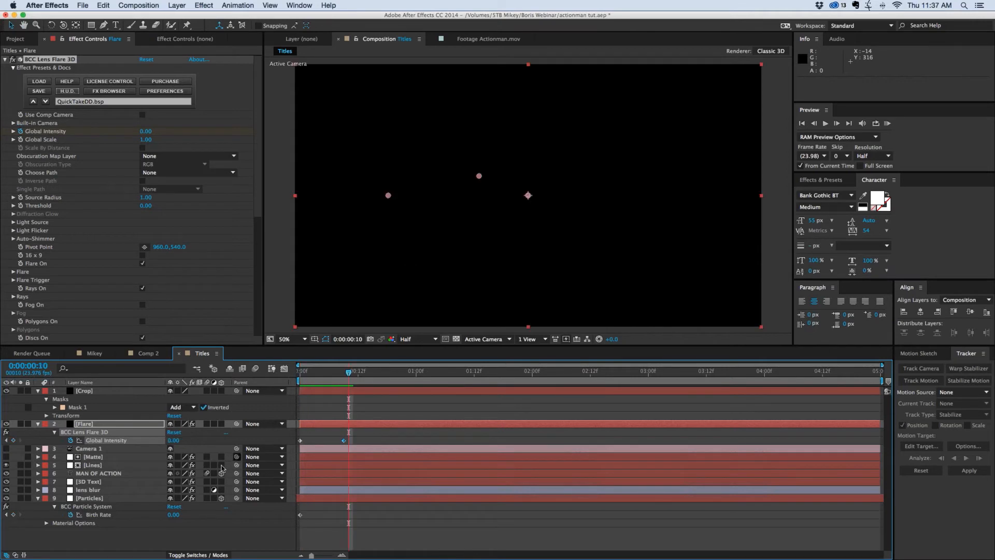
# Show the layer blending modes, set the Flare layer's mode to Add, and preview the opening flash over the title.
pyautogui.click(192, 554)
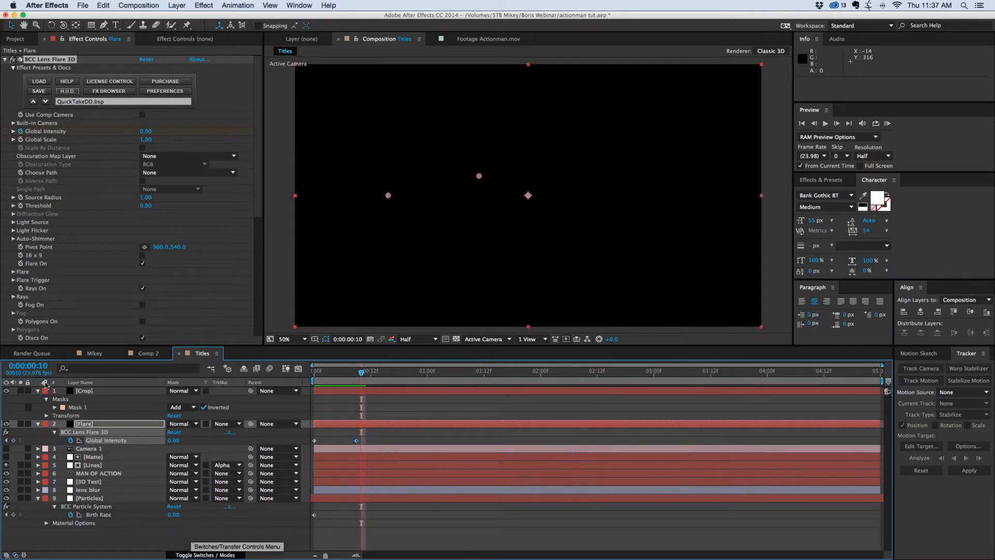
pyautogui.click(185, 424)
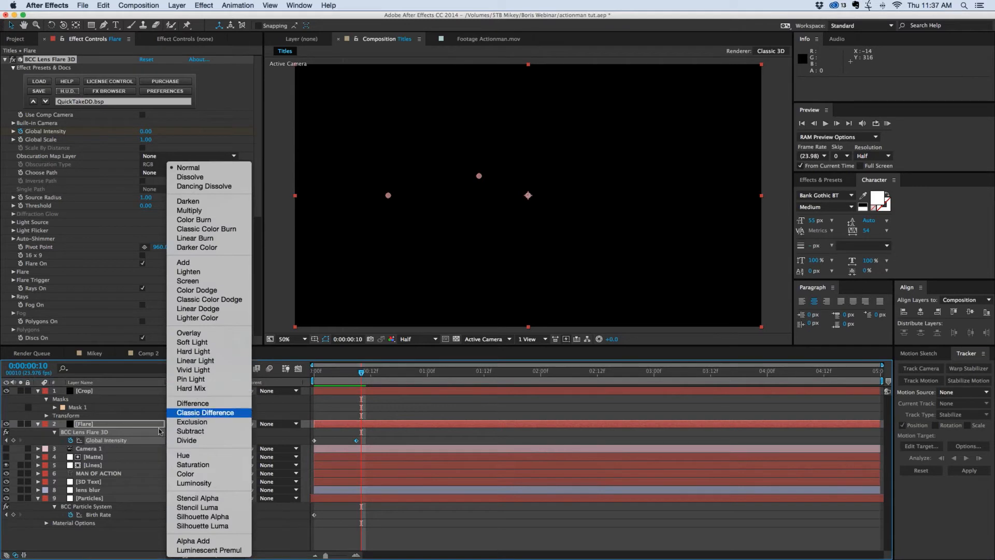
pyautogui.click(186, 281)
pyautogui.click(343, 373)
pyautogui.click(185, 428)
pyautogui.click(206, 268)
pyautogui.moveTo(328, 373); pyautogui.dragTo(322, 374)
pyautogui.press('space')
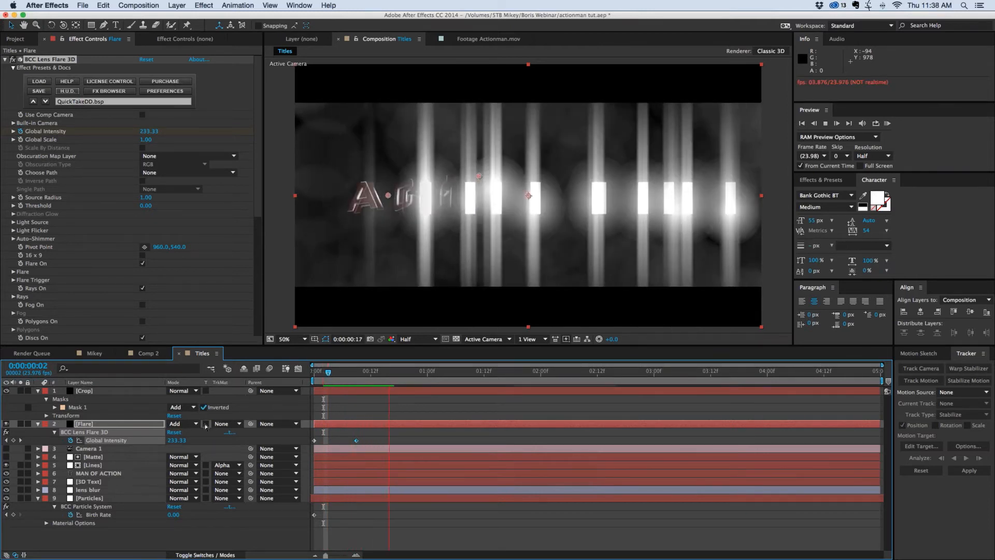
pyautogui.press('space')
# Lower the Lines layer's opacity to 54%, set its blending mode to Add, and preview the reveal from the first frame.
pyautogui.click(113, 466)
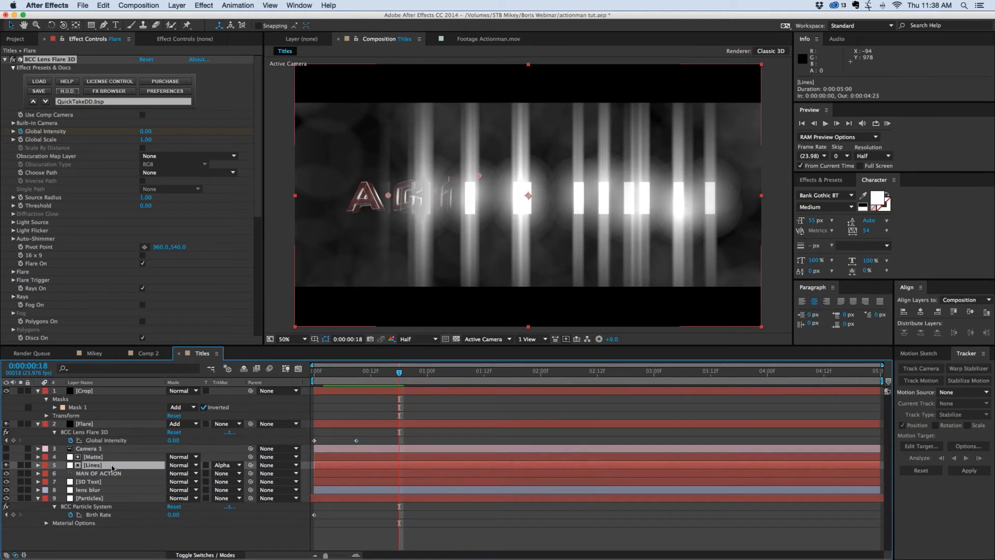
pyautogui.press('t')
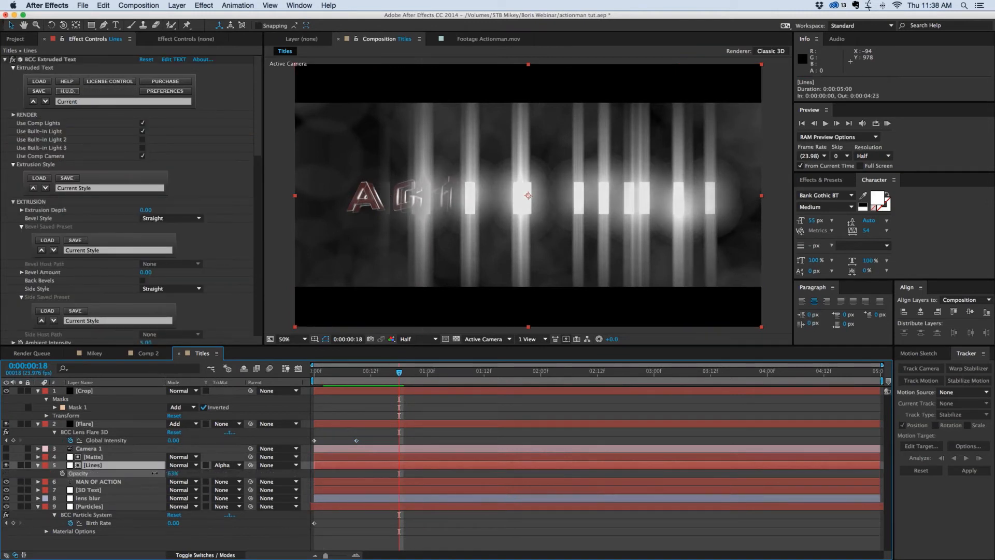
pyautogui.moveTo(154, 473); pyautogui.dragTo(153, 473)
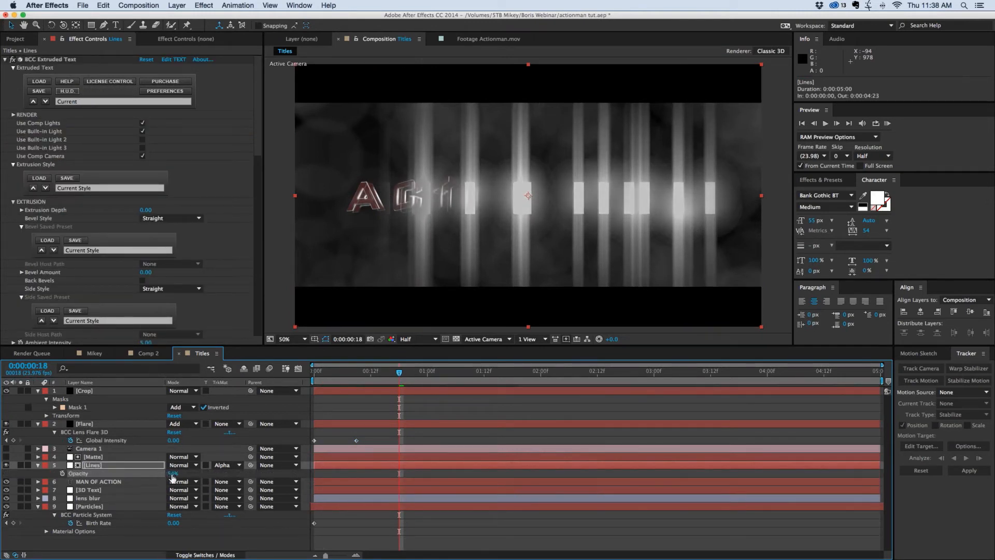
pyautogui.click(188, 466)
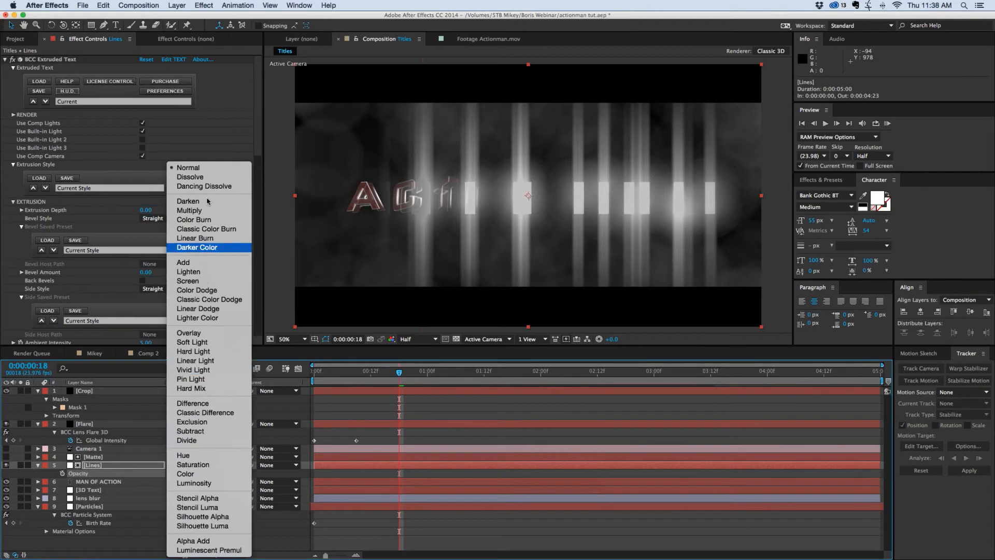
pyautogui.click(208, 266)
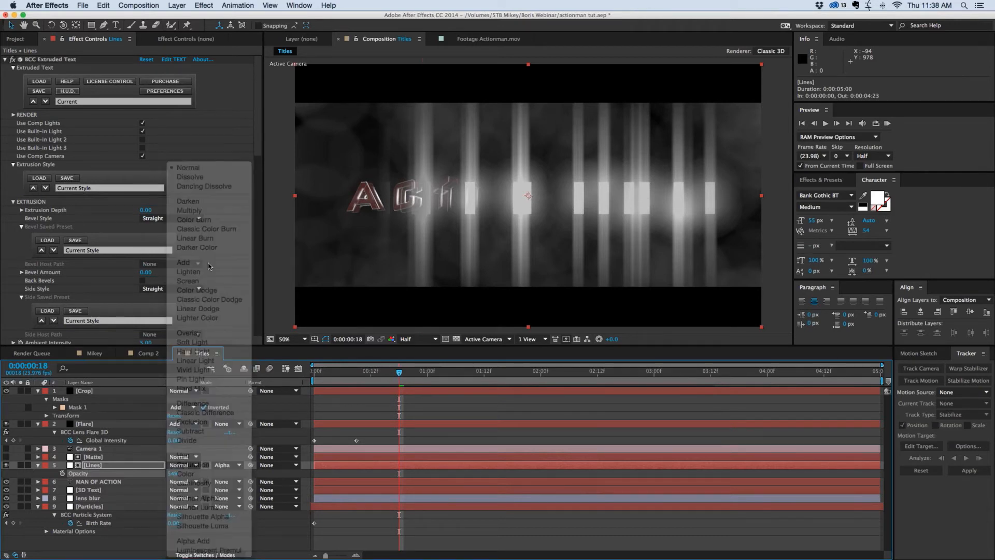
pyautogui.moveTo(340, 374); pyautogui.dragTo(291, 374)
pyautogui.press('space')
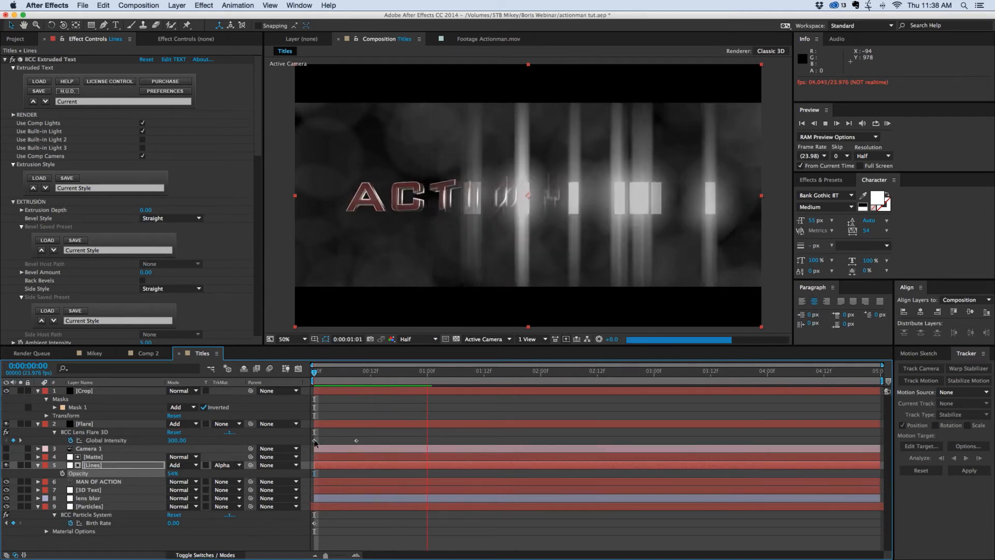
pyautogui.press('space')
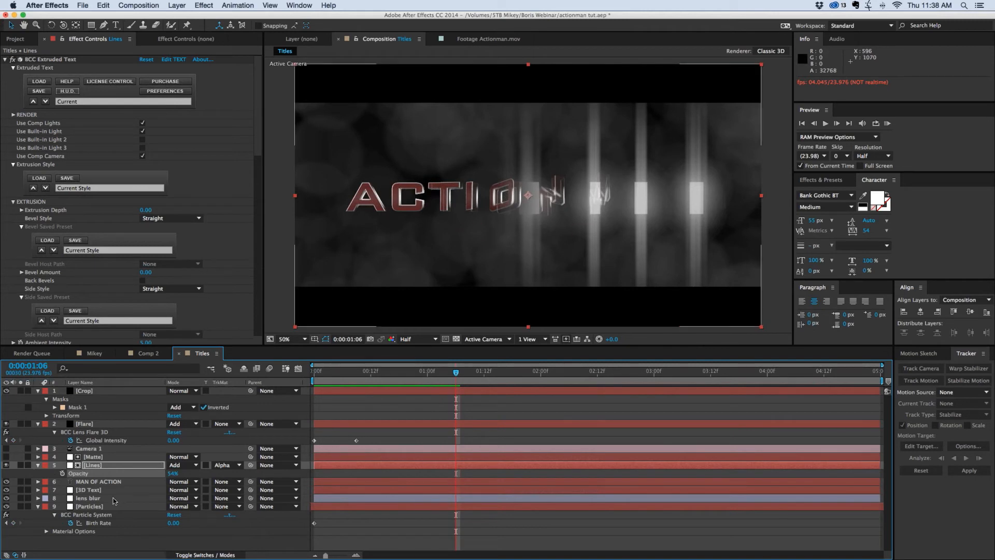
# Switch the Particles layer's Start Color Use, among the particle system's Appearance settings, to Custom Color.
pyautogui.click(38, 508)
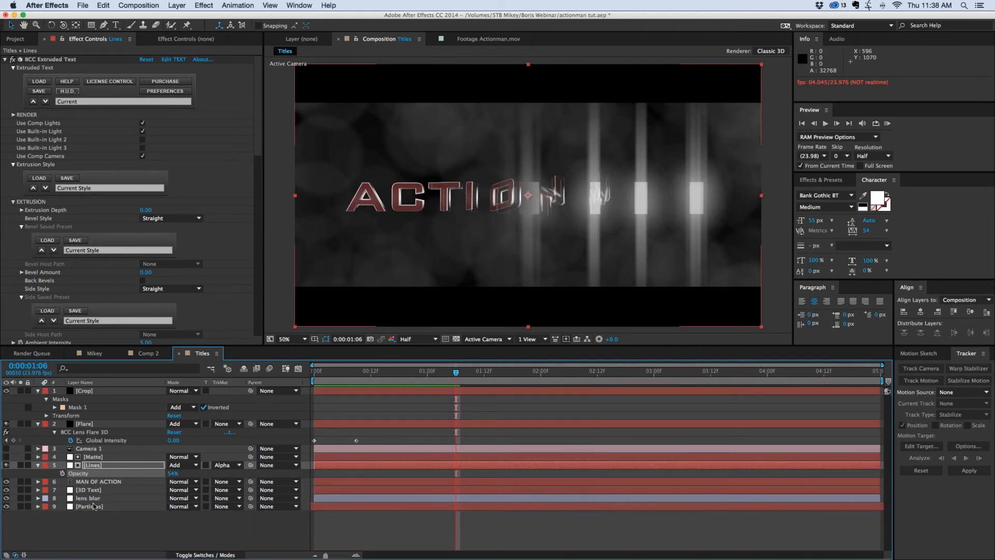
pyautogui.click(94, 506)
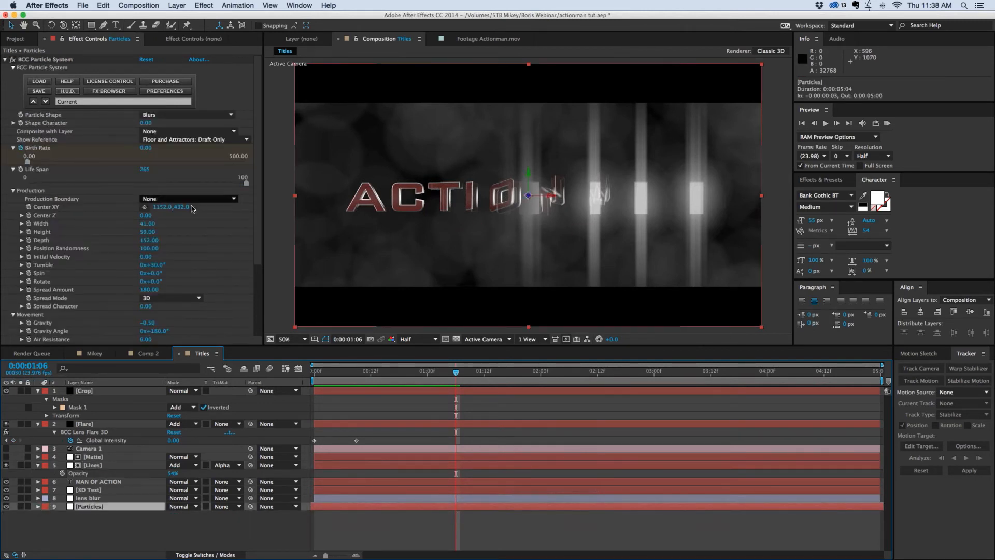
pyautogui.scroll(-2, 191, 209)
pyautogui.scroll(-1, 192, 209)
pyautogui.scroll(-3, 191, 209)
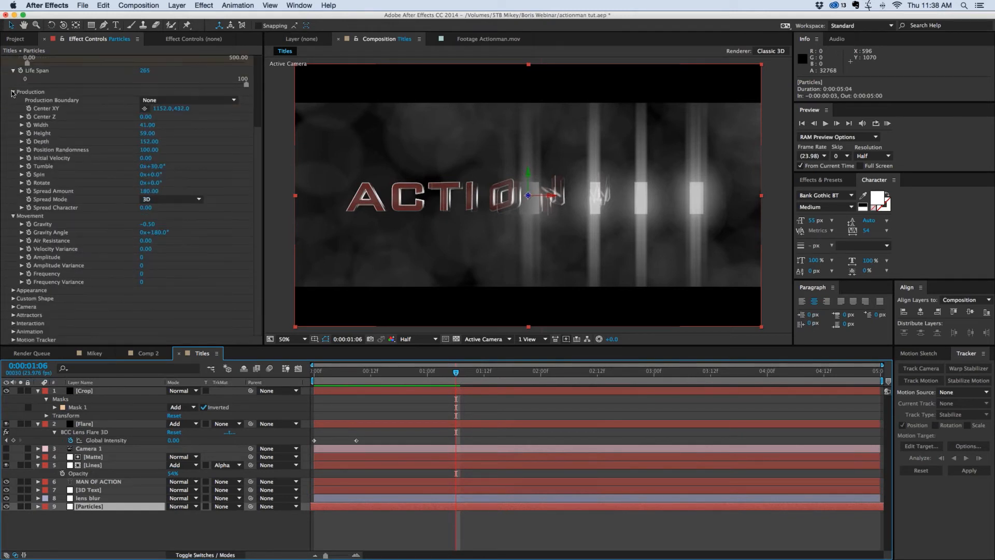
pyautogui.click(13, 93)
pyautogui.click(13, 274)
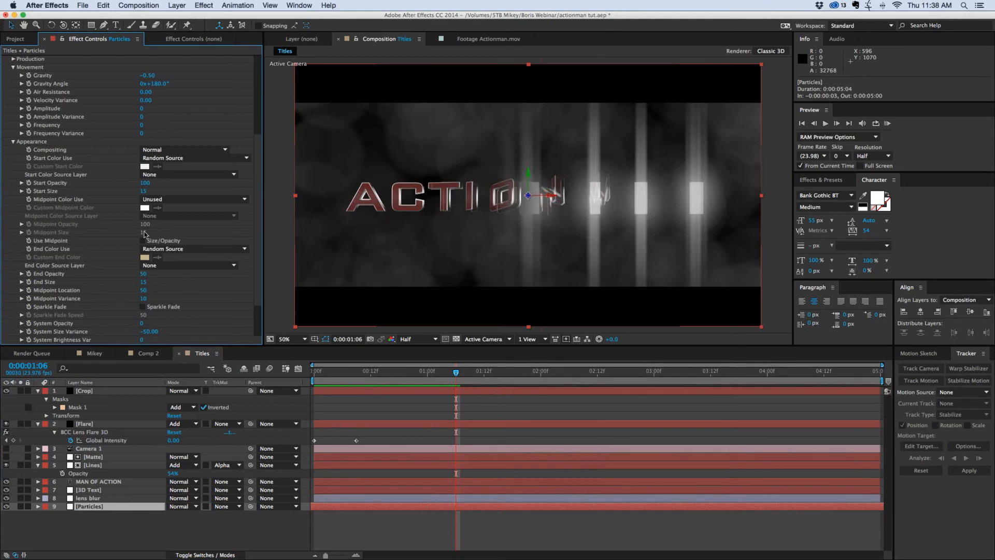
pyautogui.click(161, 175)
pyautogui.click(109, 177)
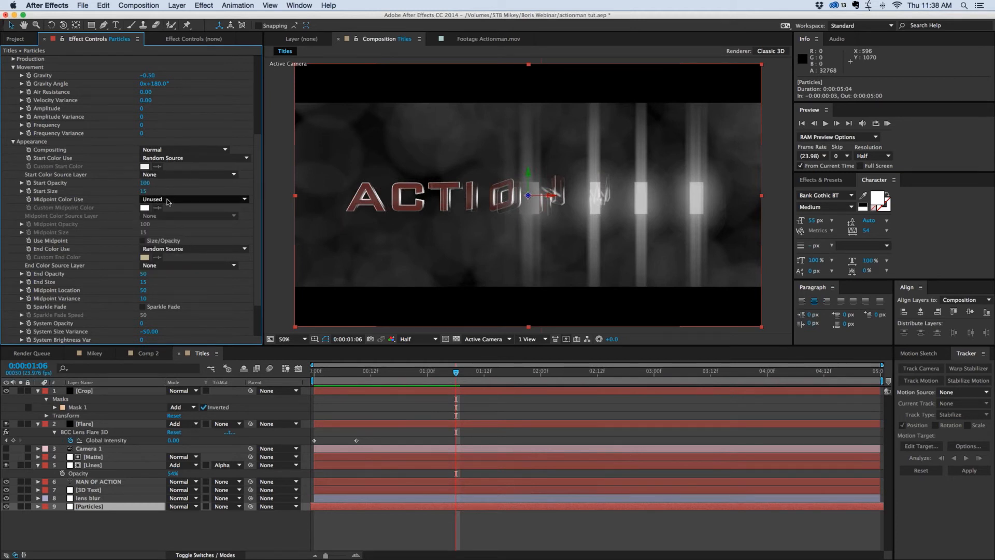
pyautogui.click(170, 158)
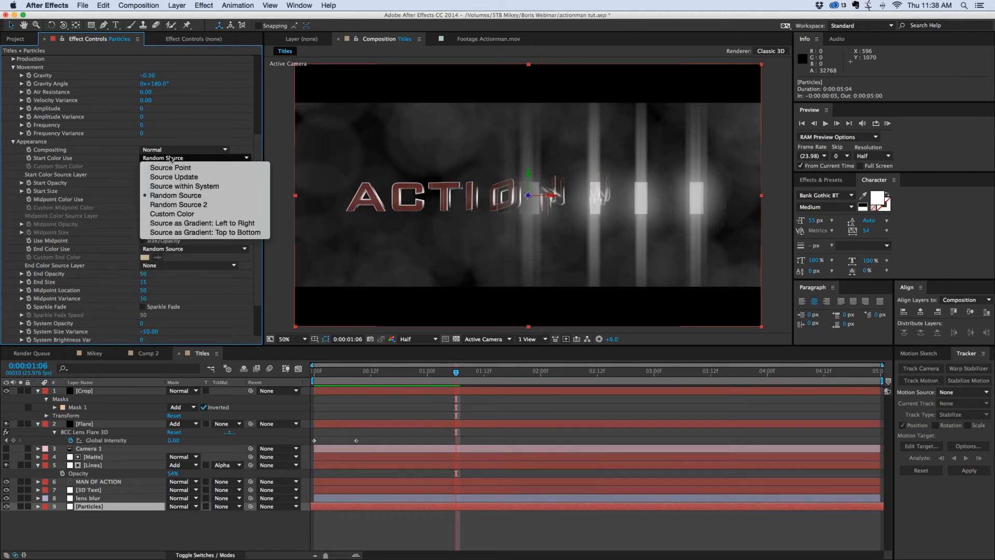
pyautogui.click(172, 215)
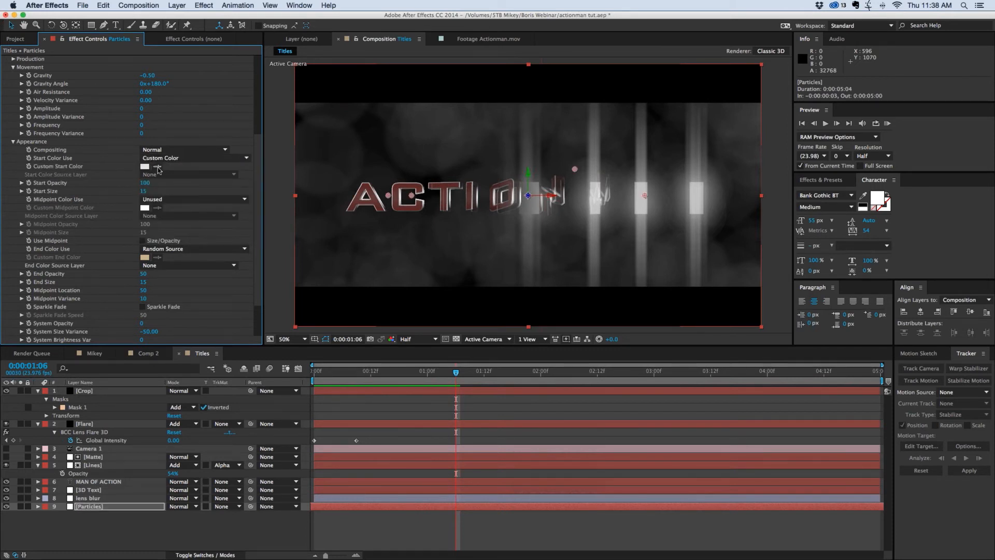
# Set the particles' Custom Start Color to a bright cyan and preview the tinted background from the first frame.
pyautogui.click(145, 166)
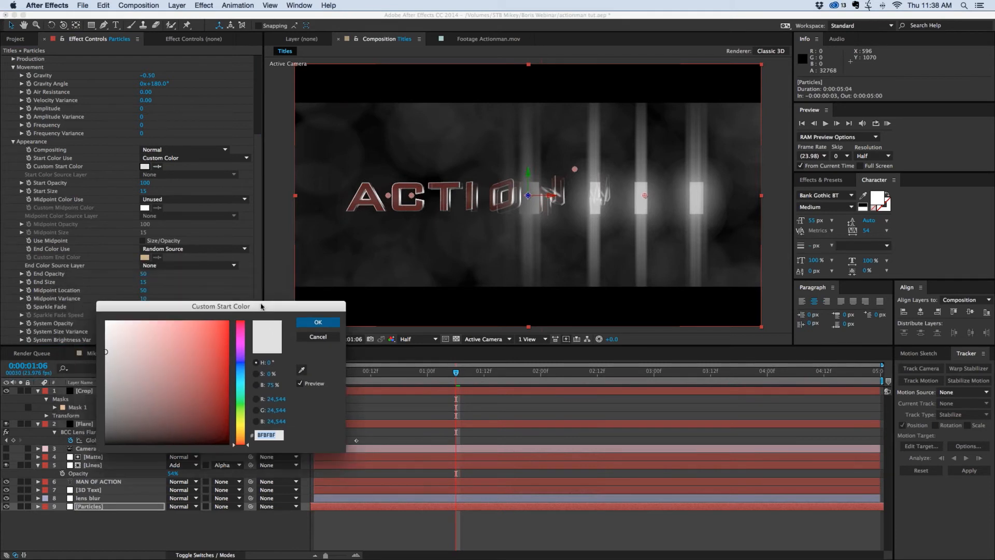
pyautogui.click(241, 386)
pyautogui.click(204, 356)
pyautogui.click(170, 355)
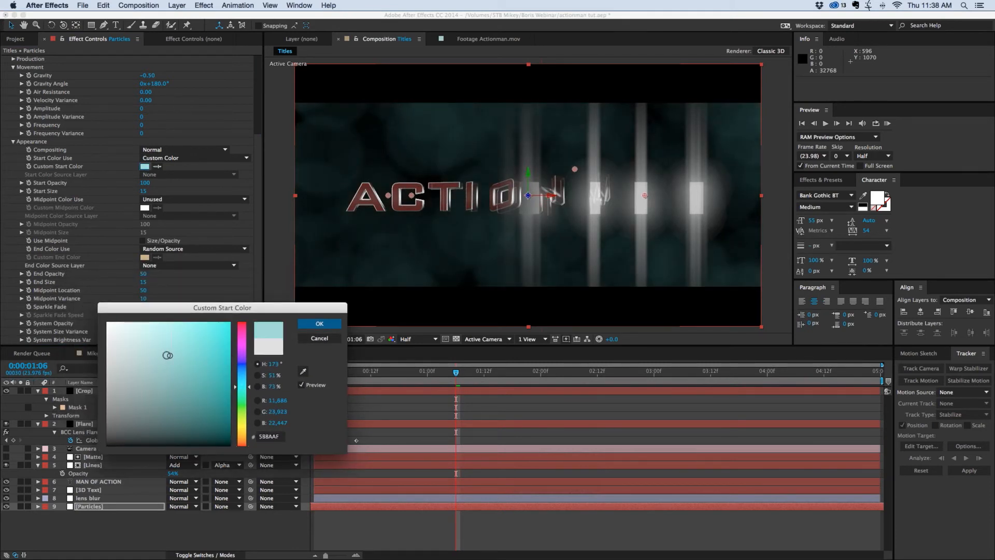
pyautogui.click(209, 359)
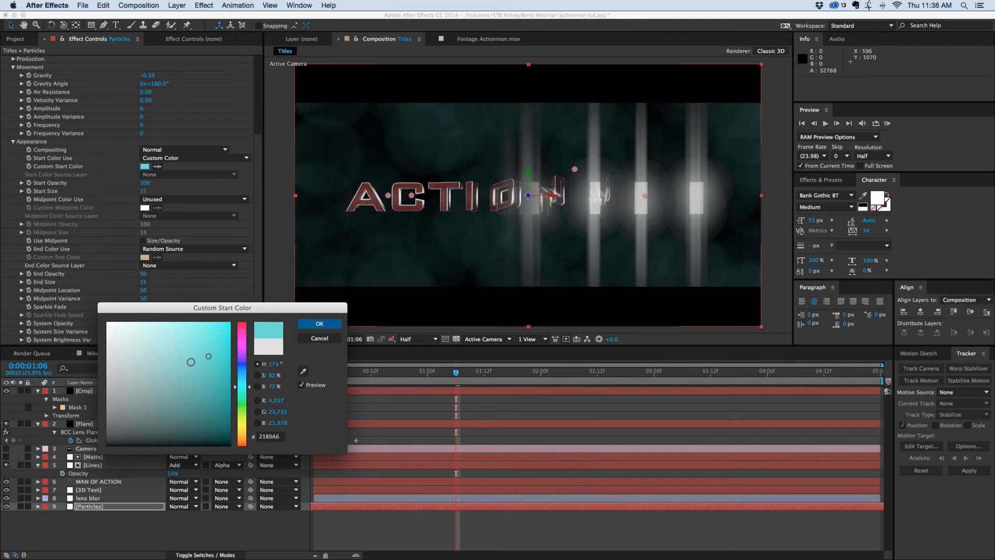
pyautogui.click(196, 342)
pyautogui.click(212, 349)
pyautogui.moveTo(242, 398); pyautogui.dragTo(244, 390)
pyautogui.moveTo(244, 382); pyautogui.dragTo(246, 388)
pyautogui.click(320, 324)
pyautogui.moveTo(340, 375); pyautogui.dragTo(300, 373)
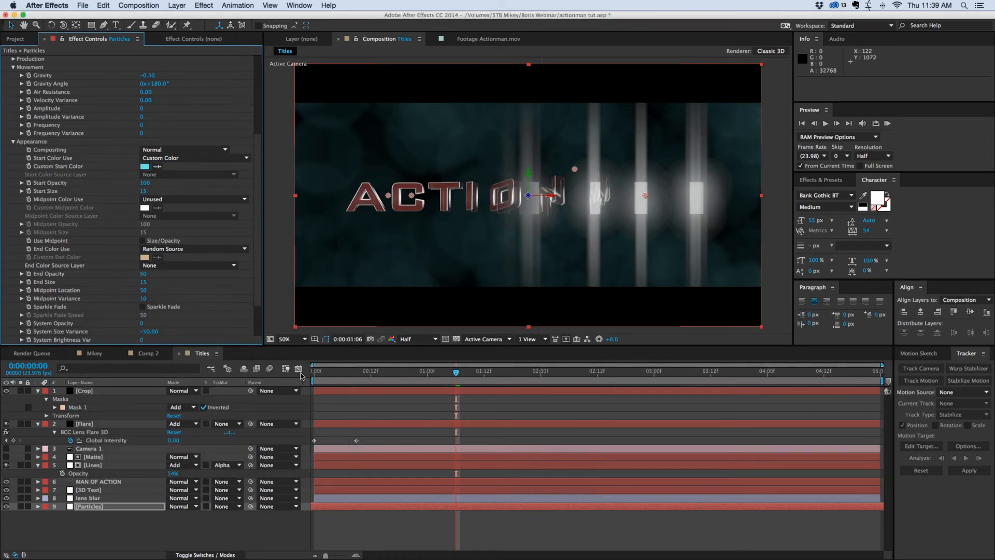
pyautogui.press('space')
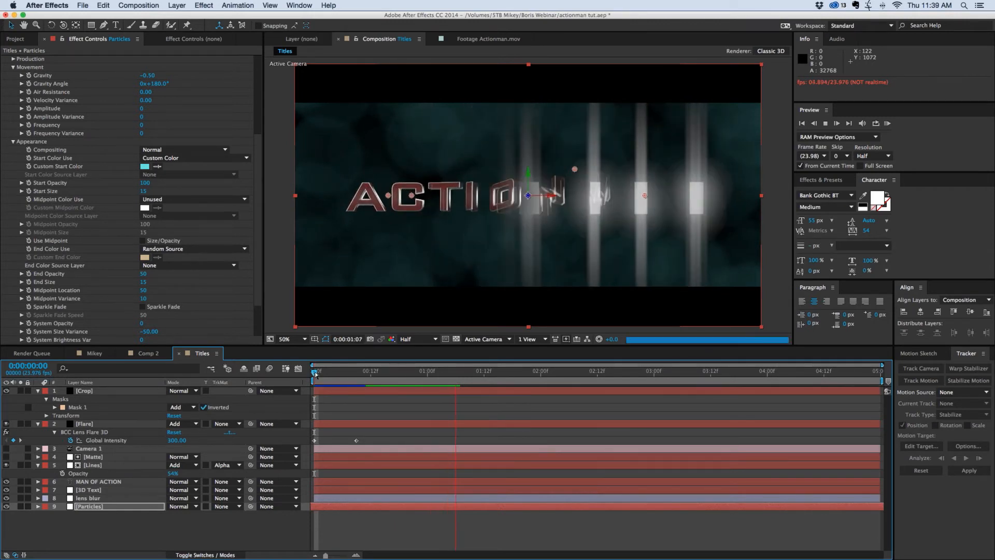
pyautogui.press('space')
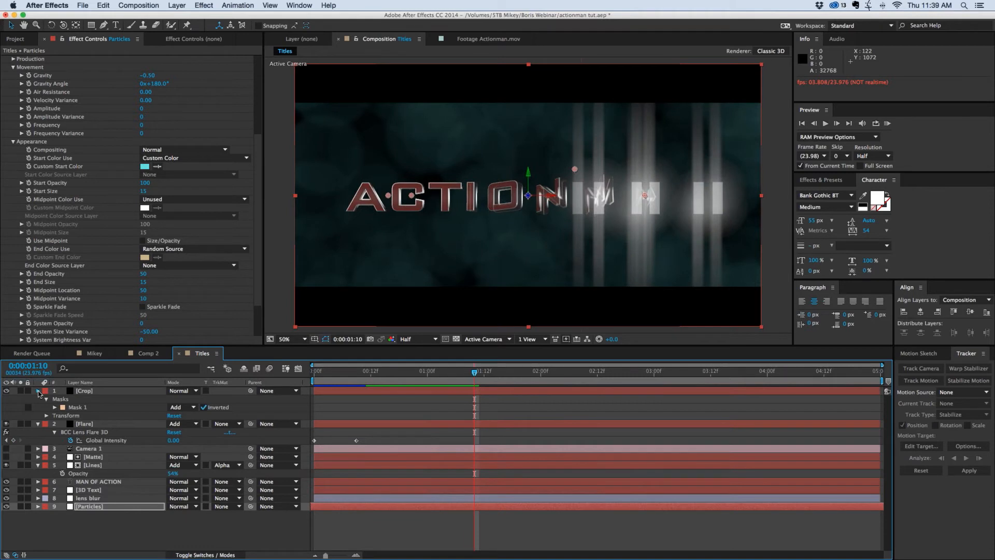
# Collapse the Crop and Flare layers, then add a null object above Camera 1 and name it Camera Null.
pyautogui.click(38, 391)
pyautogui.click(38, 398)
pyautogui.click(85, 407)
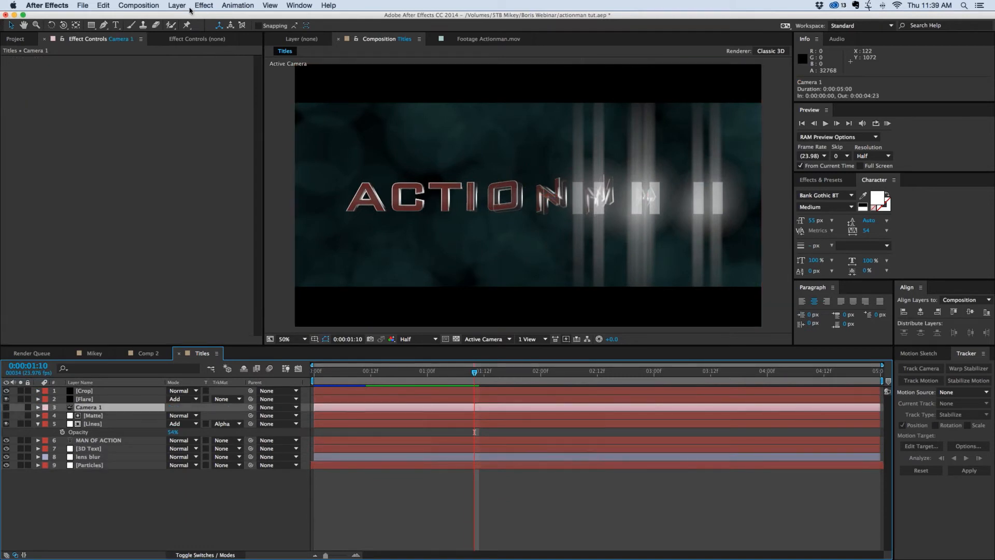
pyautogui.click(178, 6)
pyautogui.moveTo(181, 16)
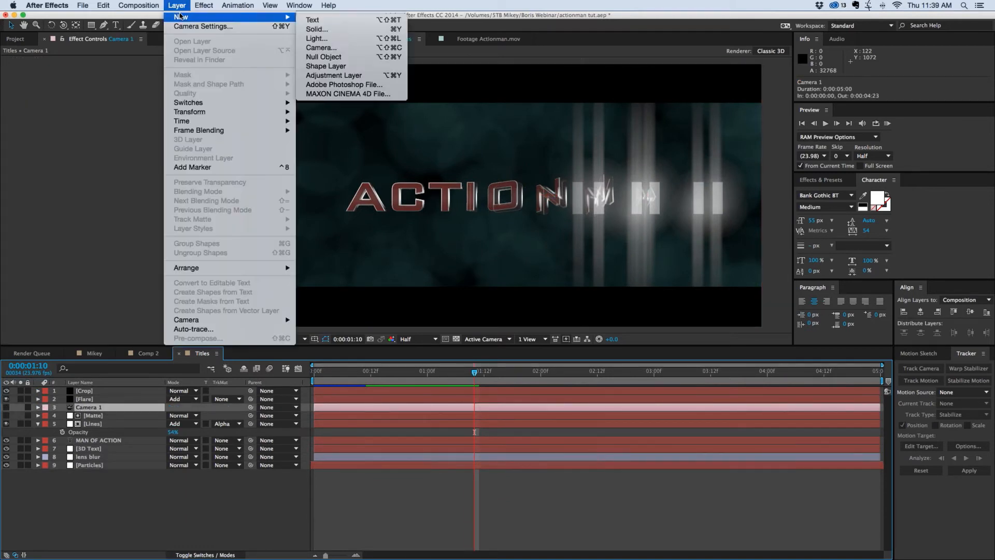
pyautogui.click(318, 57)
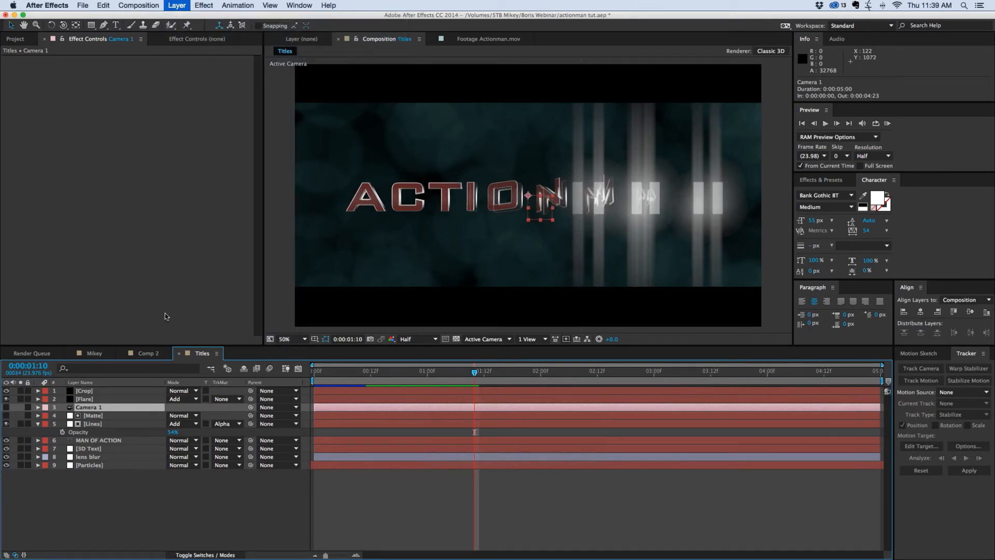
pyautogui.press('Return')
pyautogui.write('Camera Null')
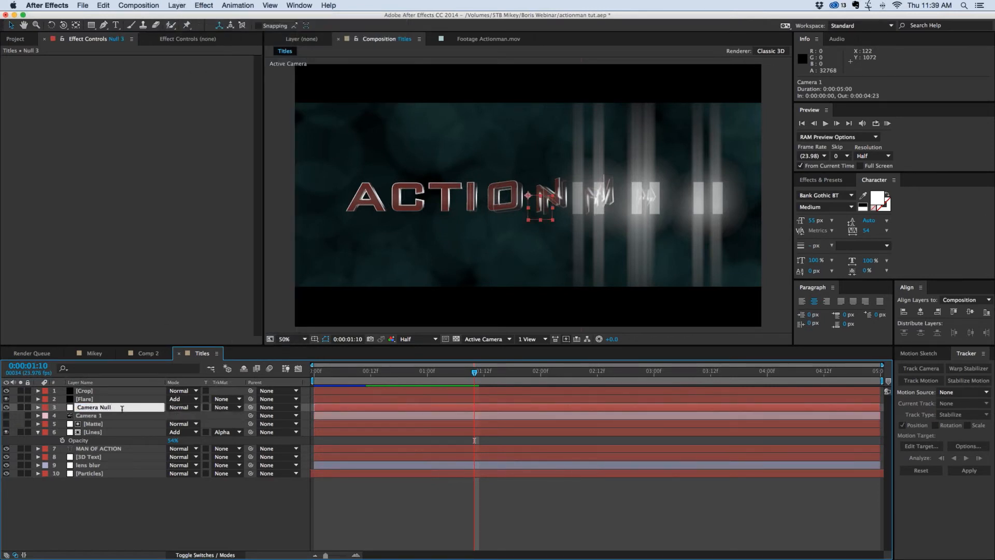
pyautogui.press('Return')
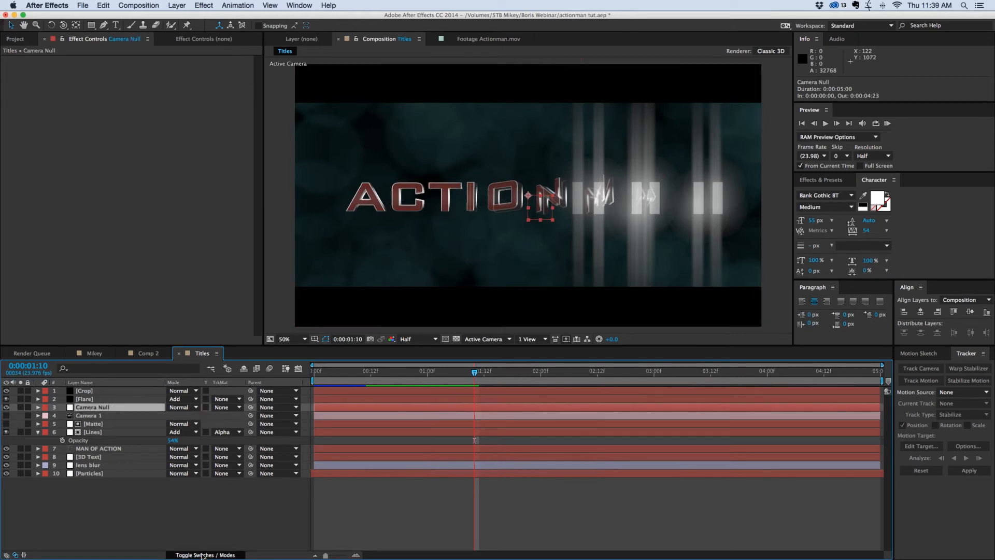
# Make Camera Null a 3D layer and parent Camera 1 to it.
pyautogui.click(205, 555)
pyautogui.click(222, 407)
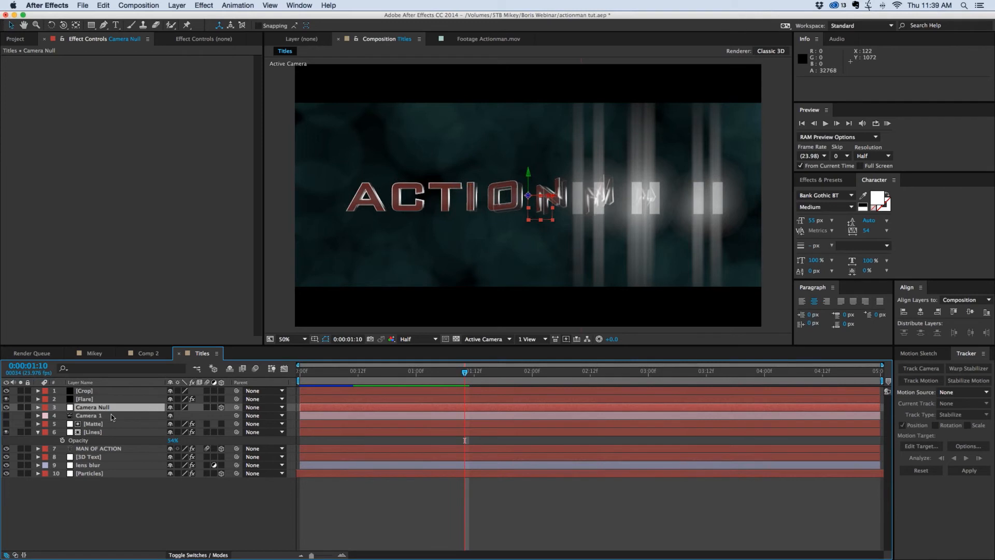
pyautogui.moveTo(237, 415); pyautogui.dragTo(102, 409)
# Place a Position keyframe on Camera Null at 0:00:00:08.
pyautogui.click(334, 376)
pyautogui.moveTo(334, 375)
pyautogui.mouseDown()
pyautogui.moveTo(352, 377)
pyautogui.moveTo(339, 376)
pyautogui.mouseUp()
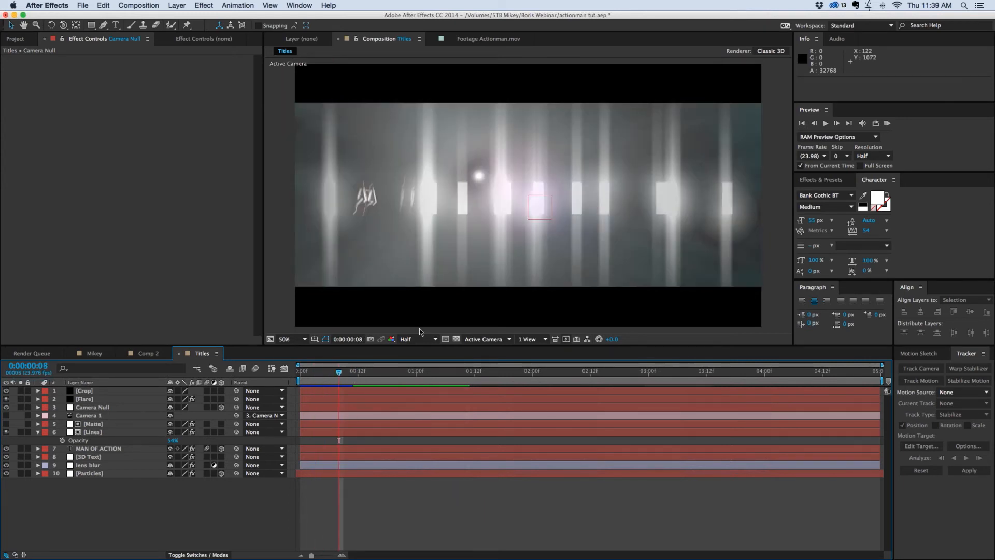
pyautogui.click(93, 407)
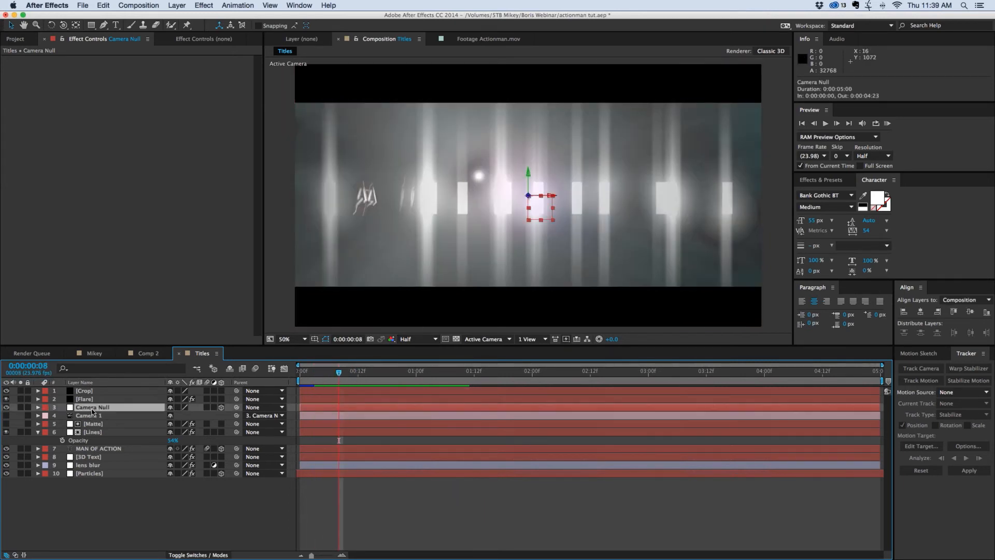
pyautogui.press('p')
pyautogui.click(62, 415)
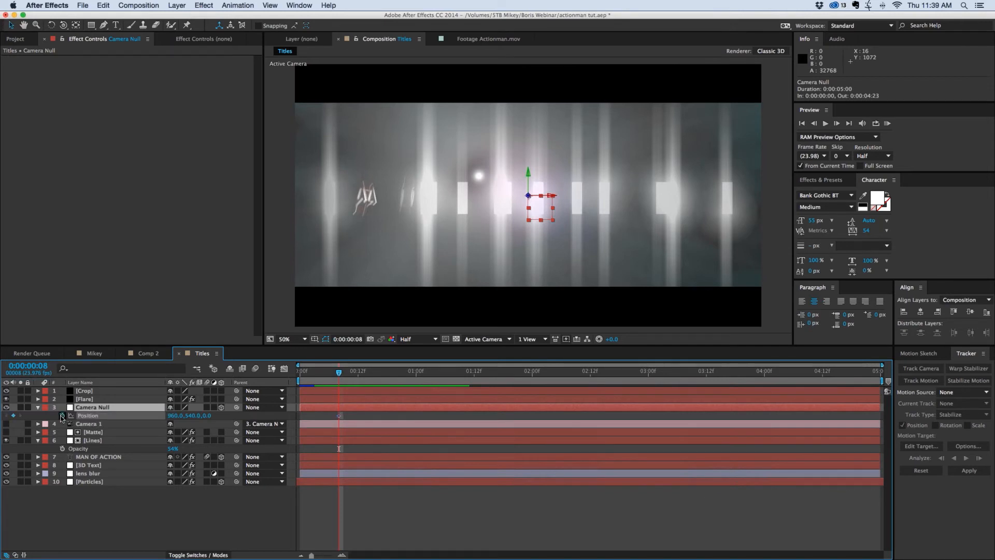
# On the first frame, hide the Flare layer, set Camera Null's Z position to -334, and make Camera 1 visible.
pyautogui.moveTo(322, 378); pyautogui.dragTo(301, 373)
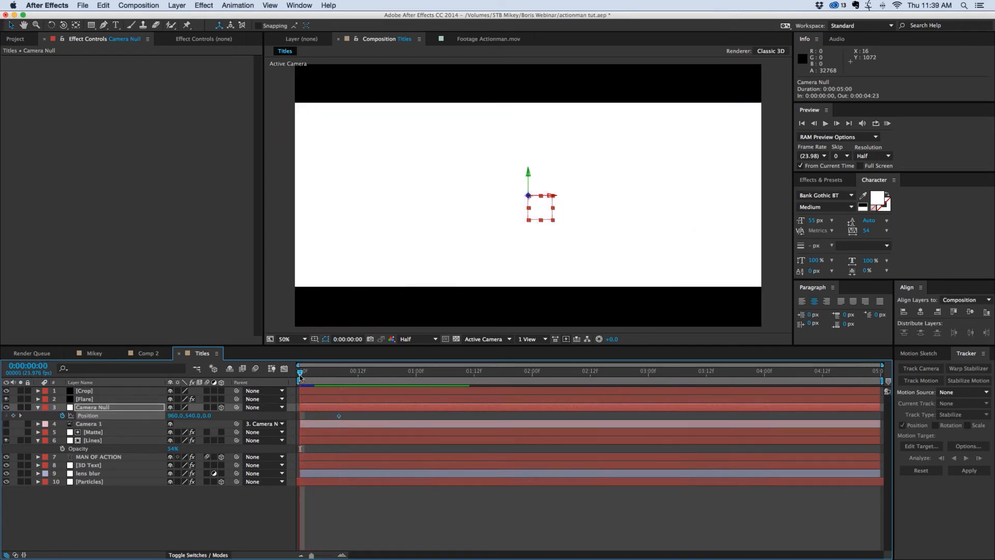
pyautogui.click(6, 399)
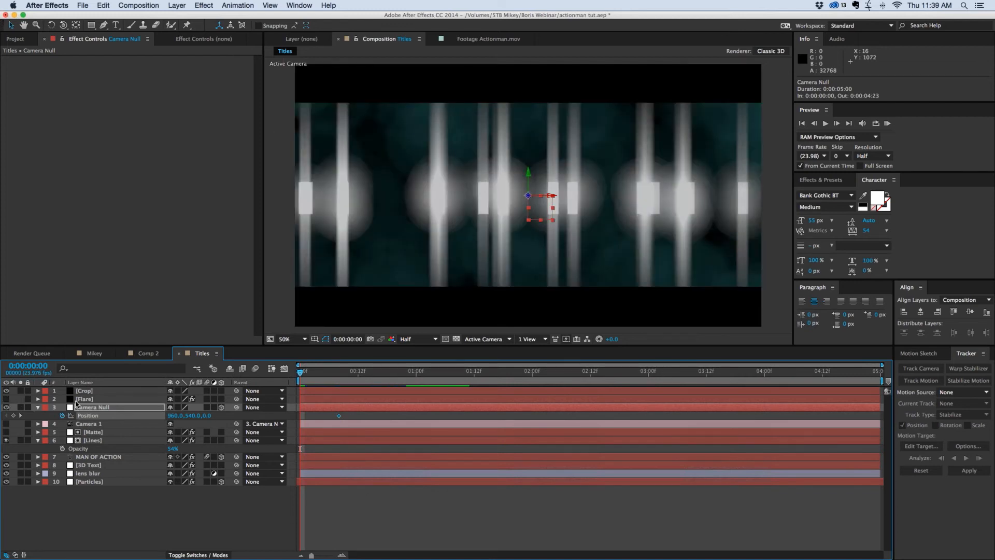
pyautogui.moveTo(207, 416); pyautogui.dragTo(32, 404)
pyautogui.click(6, 424)
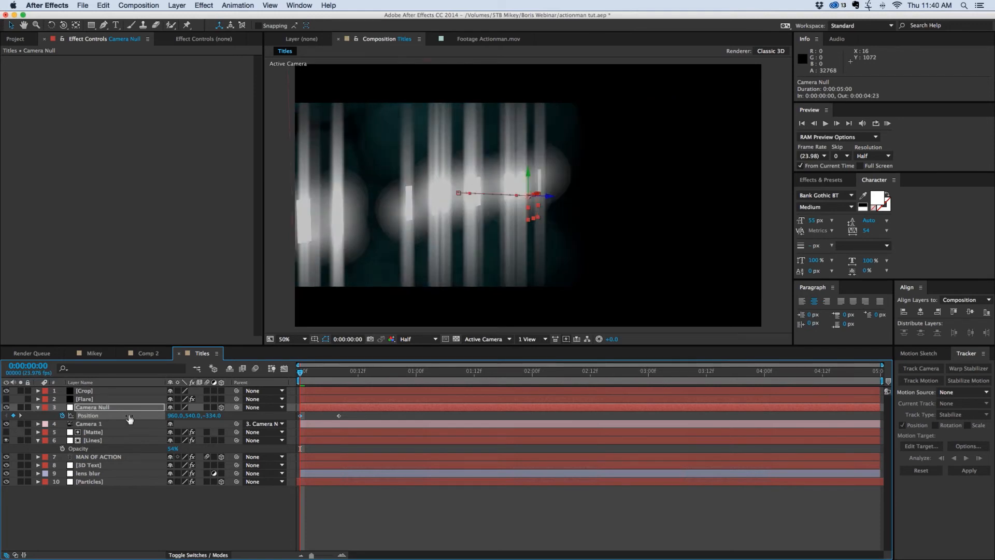
# Reveal Camera 1's rotation properties and orbit the camera until the lines spread across the whole frame.
pyautogui.click(111, 423)
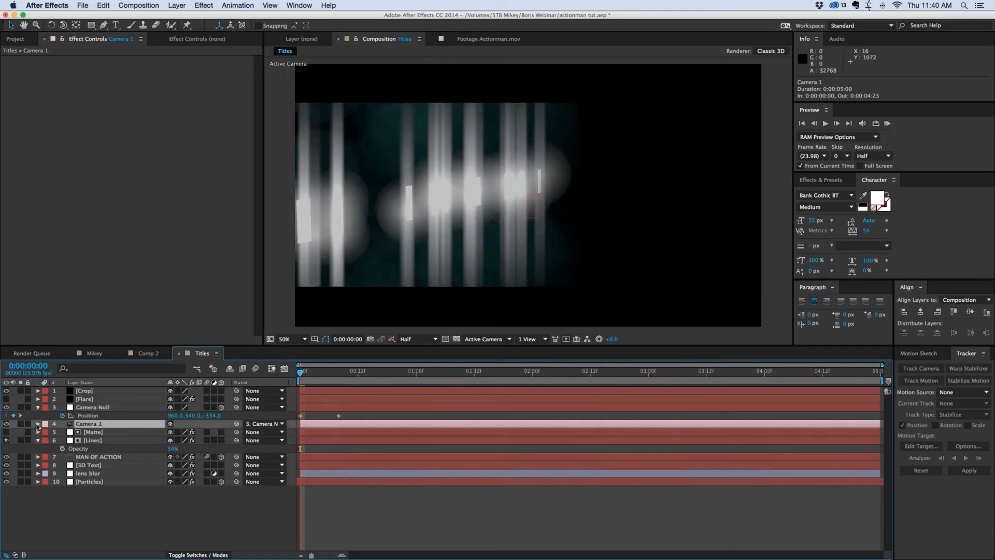
pyautogui.click(39, 424)
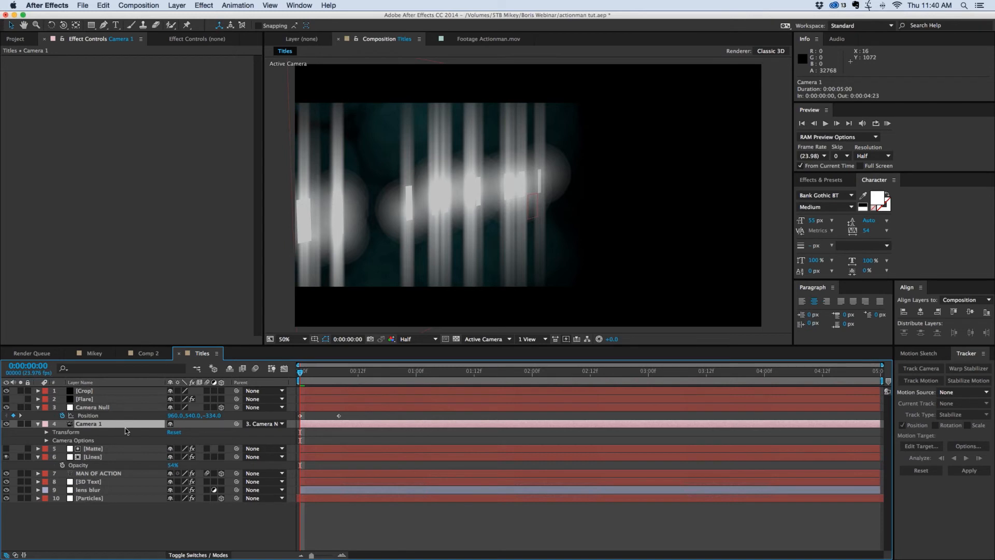
pyautogui.press('r')
pyautogui.press('c')
pyautogui.click(508, 218)
pyautogui.moveTo(508, 218); pyautogui.dragTo(445, 217)
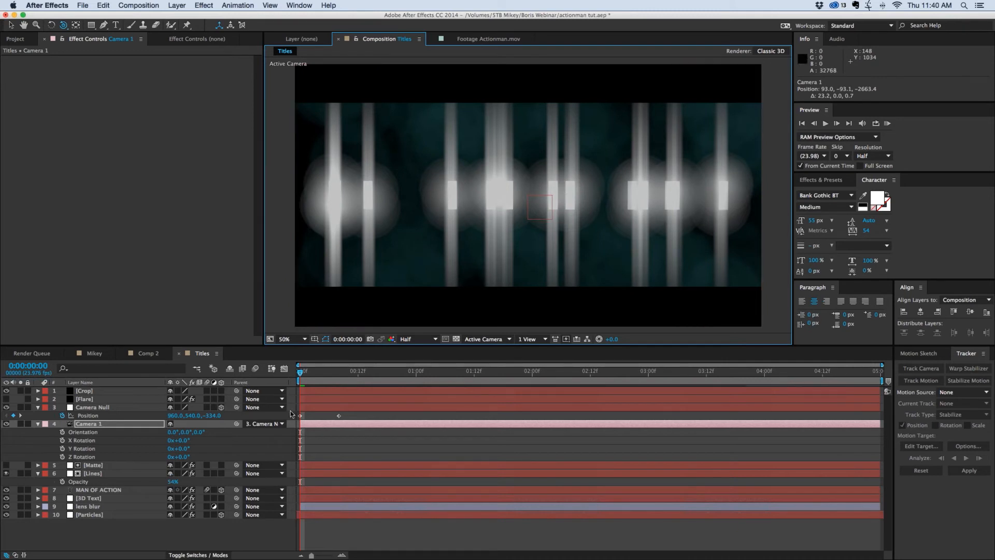
# Try Camera Null Z positions up to 158 on the first frame, previewing the opening camera move.
pyautogui.moveTo(216, 416); pyautogui.dragTo(301, 408)
pyautogui.press('space')
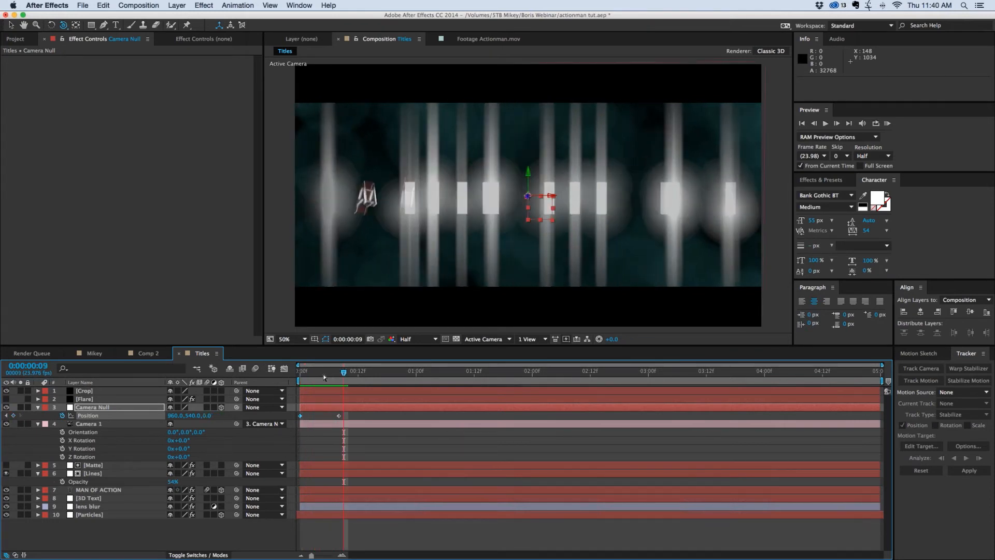
pyautogui.click(315, 377)
pyautogui.moveTo(328, 374); pyautogui.dragTo(300, 375)
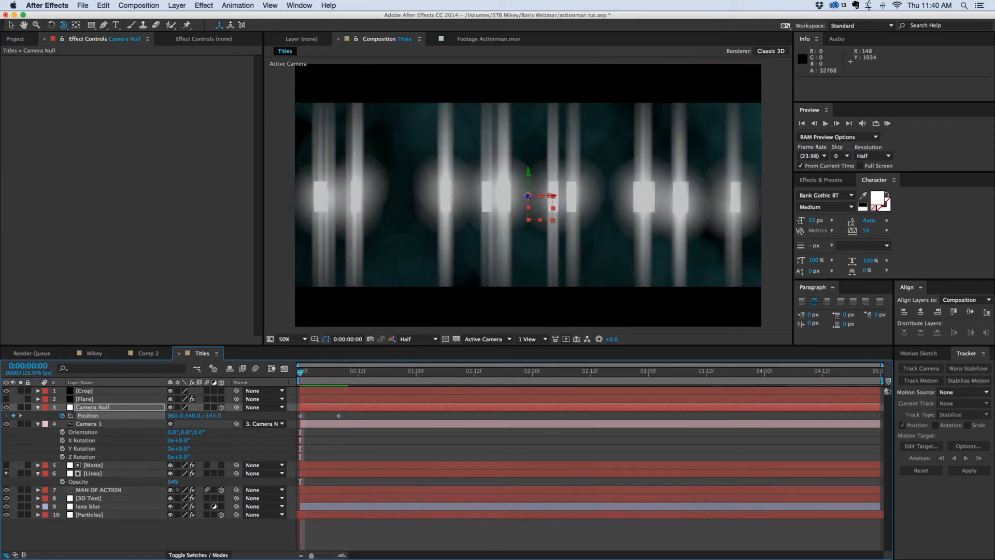
pyautogui.moveTo(249, 412); pyautogui.dragTo(357, 412)
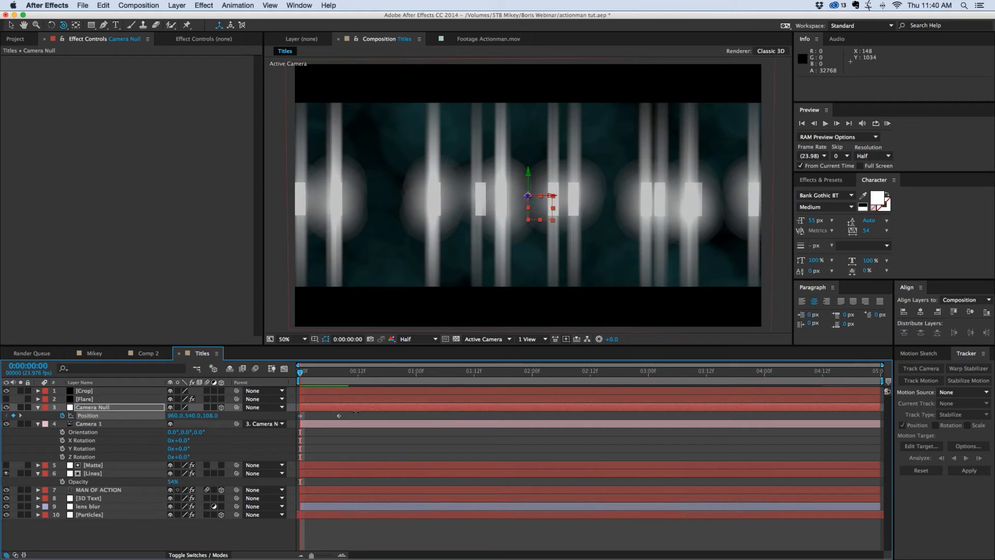
pyautogui.press('space')
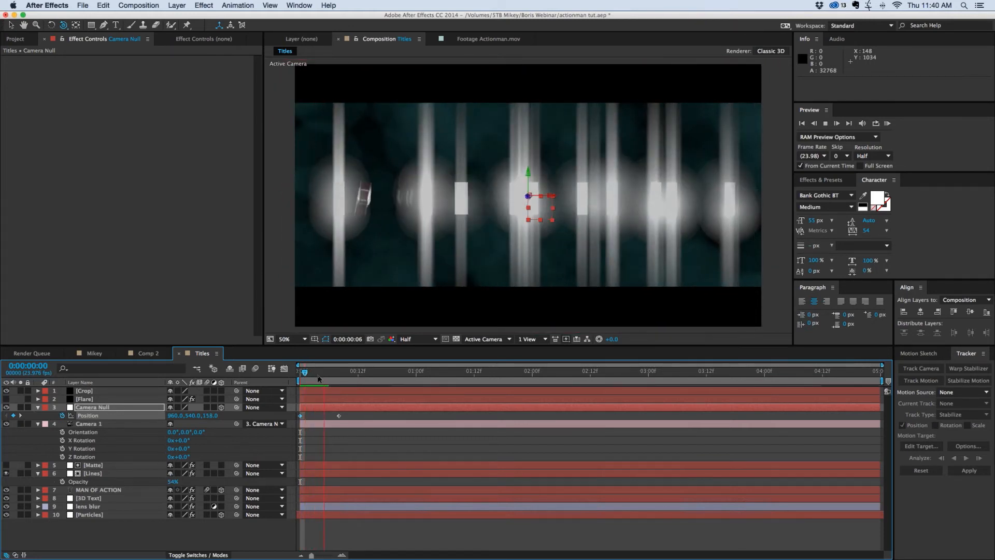
pyautogui.press('space')
# Set Camera Null's Z position to 480 on the first frame, scrub the opening, and make the Flare layer visible again.
pyautogui.click(270, 369)
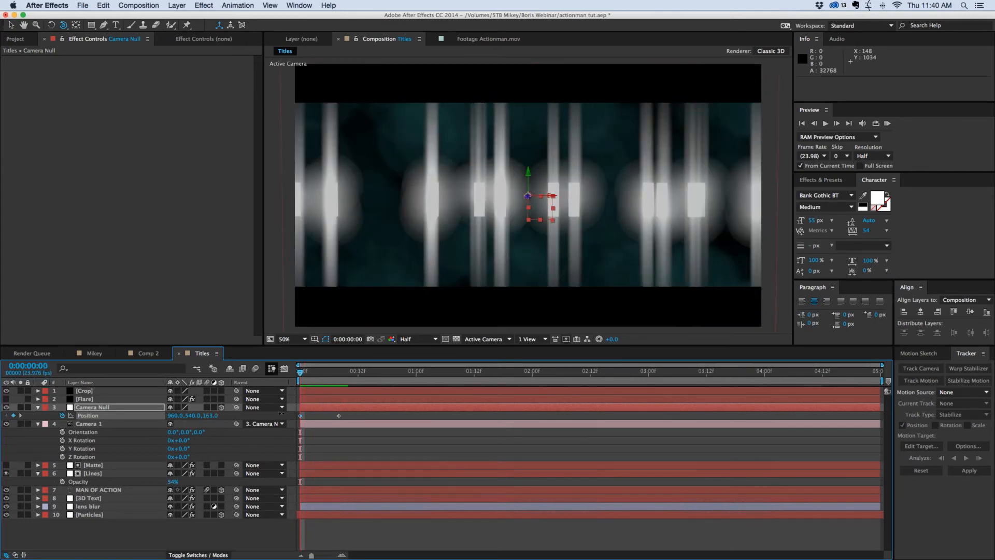
pyautogui.press('super+z')
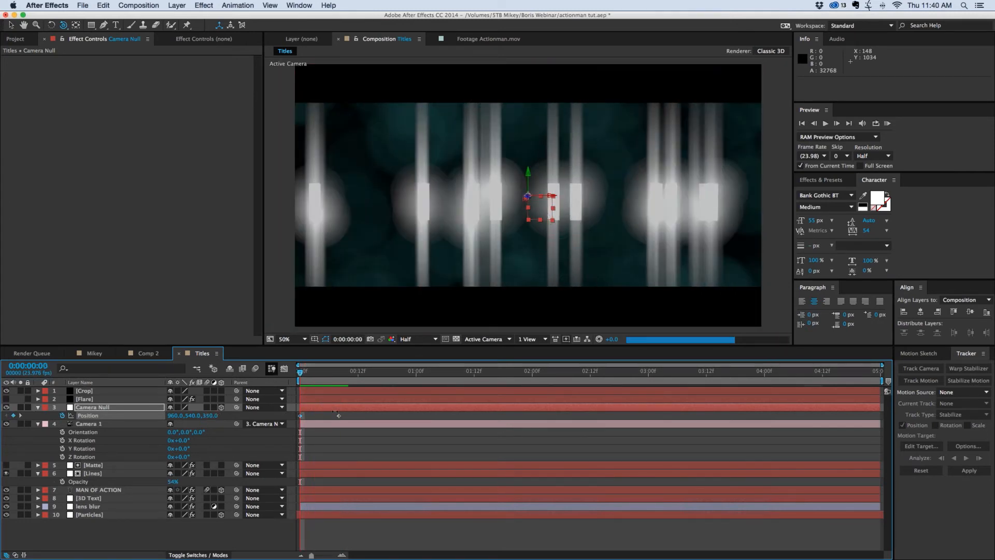
pyautogui.moveTo(336, 412); pyautogui.dragTo(365, 413)
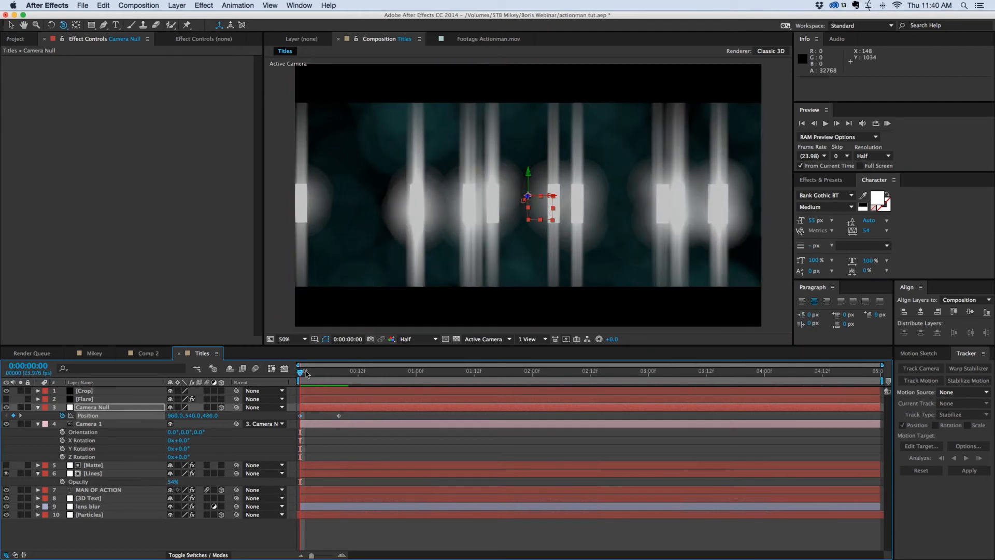
pyautogui.click(334, 372)
pyautogui.moveTo(343, 376); pyautogui.dragTo(290, 371)
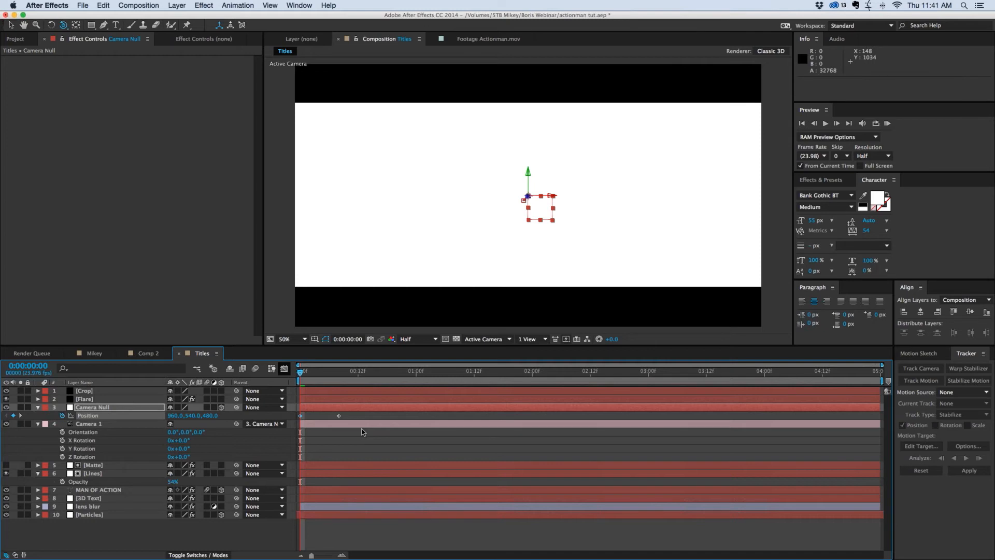
# Render a RAM preview of the Titles composition from the first frame through the ACTIONMAN reveal.
pyautogui.press('KP_0')
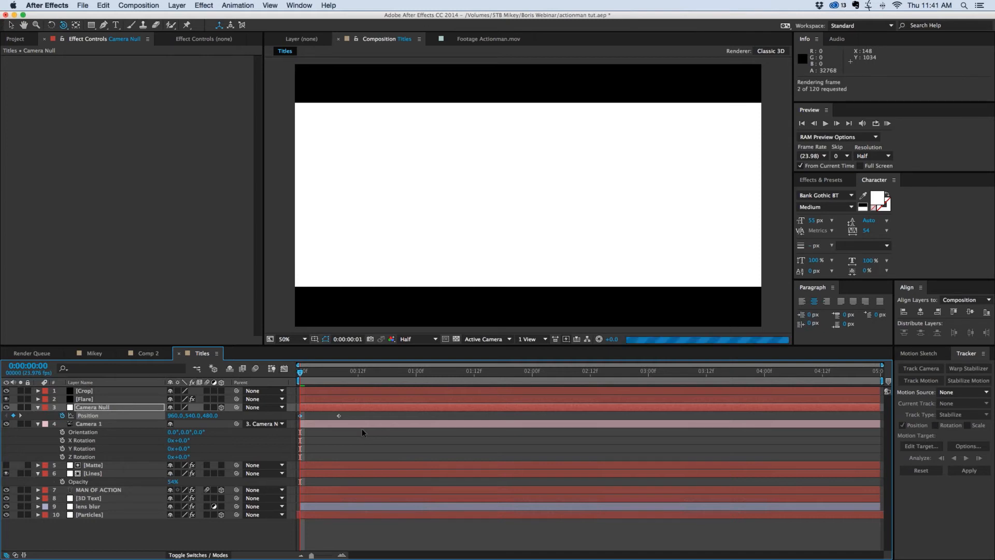
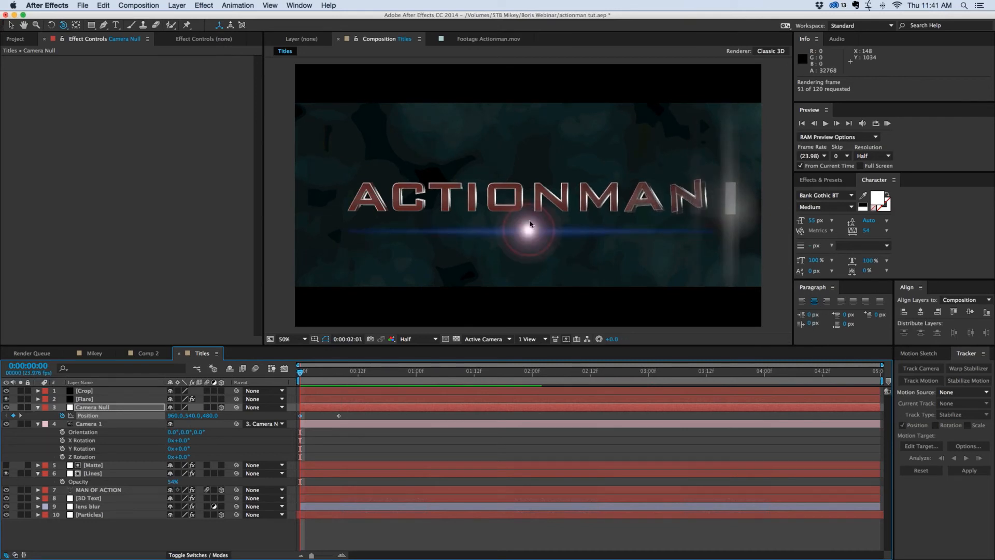
pyautogui.press('space')
pyautogui.press('space')
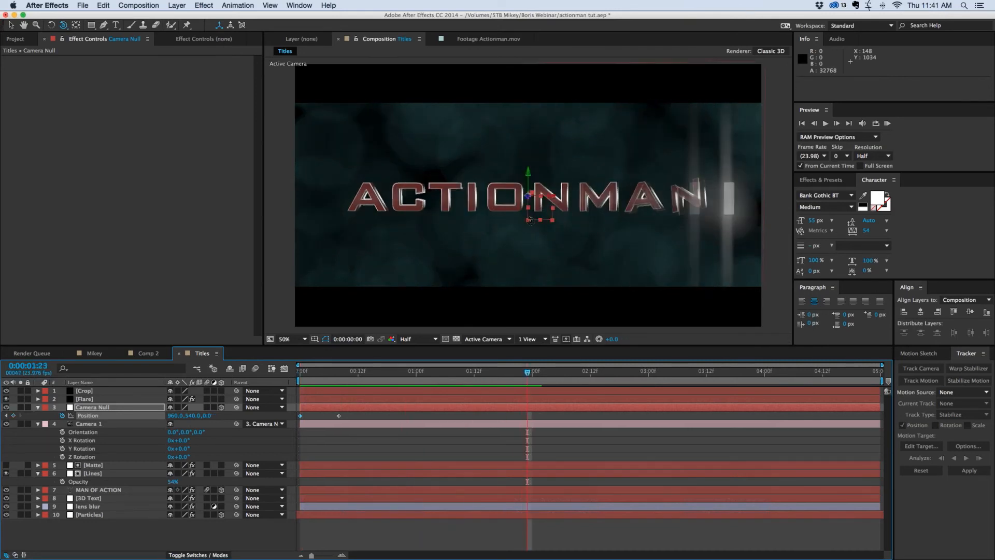
# Adjust Camera 1's angle slightly at 0:00:01:23 to shift the ACTIONMAN title a little down and left in the frame.
pyautogui.click(548, 213)
pyautogui.moveTo(547, 212); pyautogui.dragTo(535, 207)
pyautogui.press('super+z')
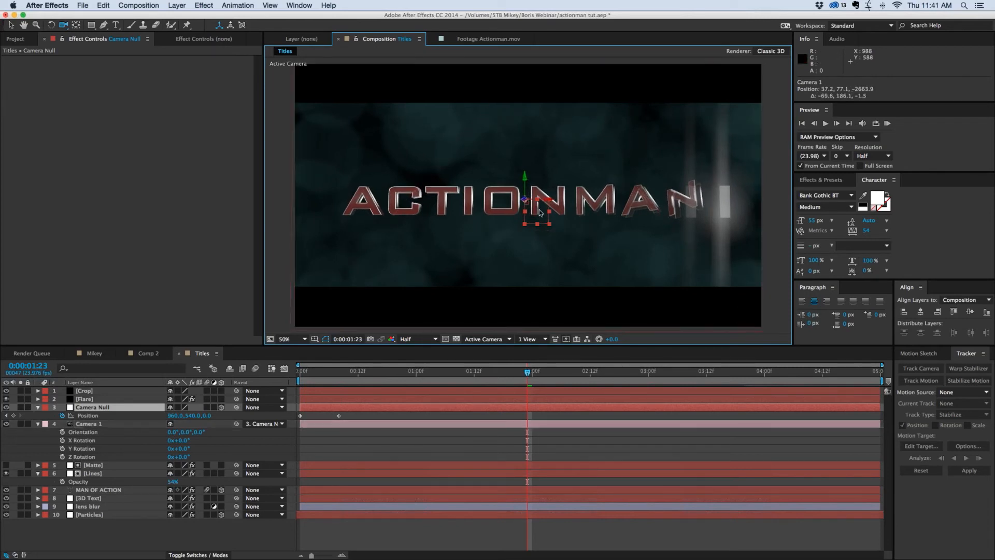
pyautogui.click(528, 387)
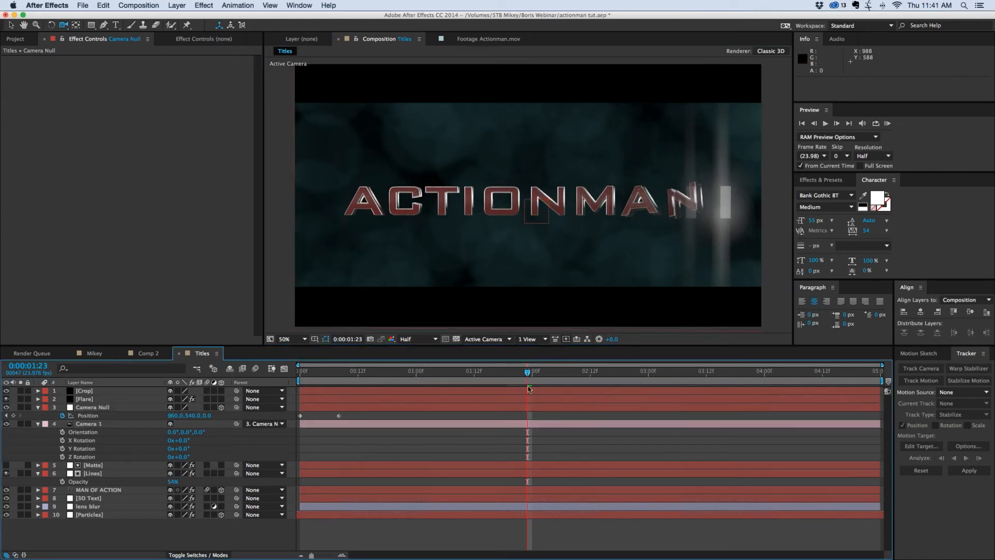
# Preview the finished title and MAN OF ACTION subtitle from 0:00:02:11.
pyautogui.click(570, 371)
pyautogui.click(590, 372)
pyautogui.press('space')
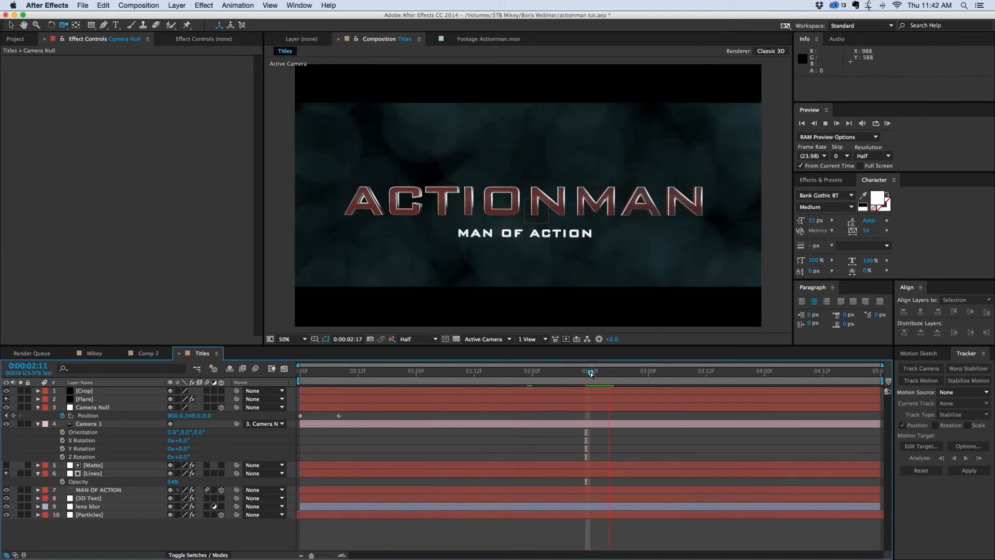
pyautogui.press('space')
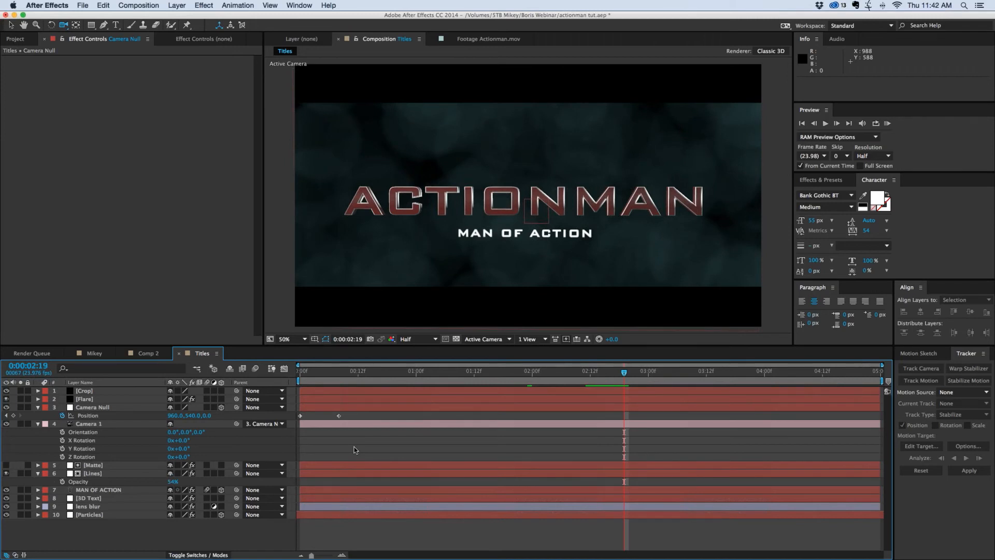
# Create a black 1920 × 1080 px solid layer named Logo.
pyautogui.click(177, 6)
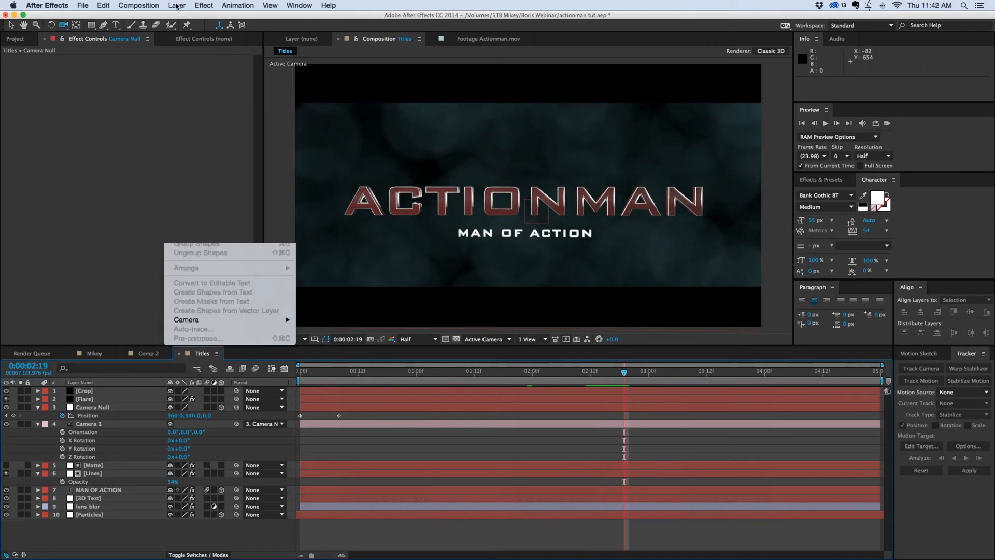
pyautogui.moveTo(178, 18)
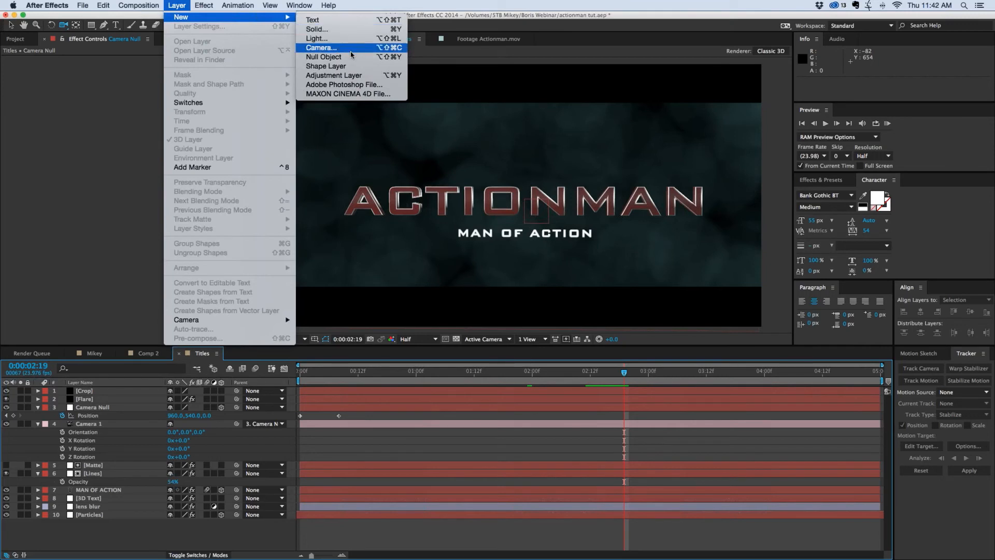
pyautogui.click(339, 28)
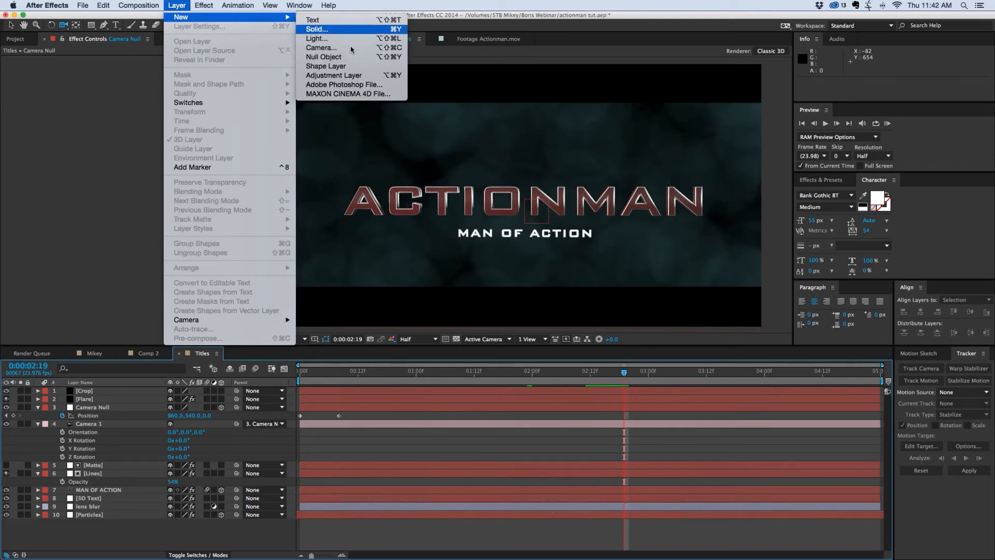
pyautogui.write('Log')
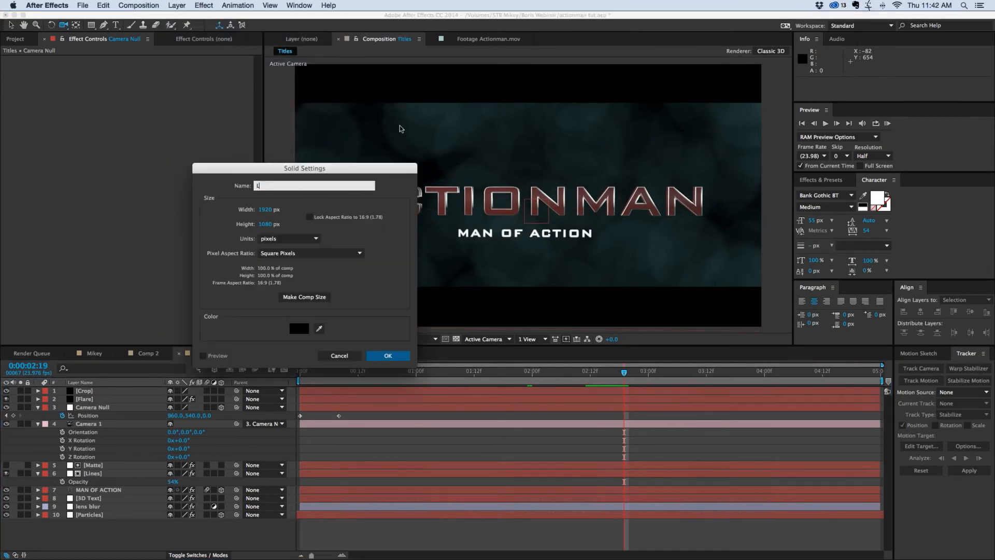
pyautogui.press('Escape')
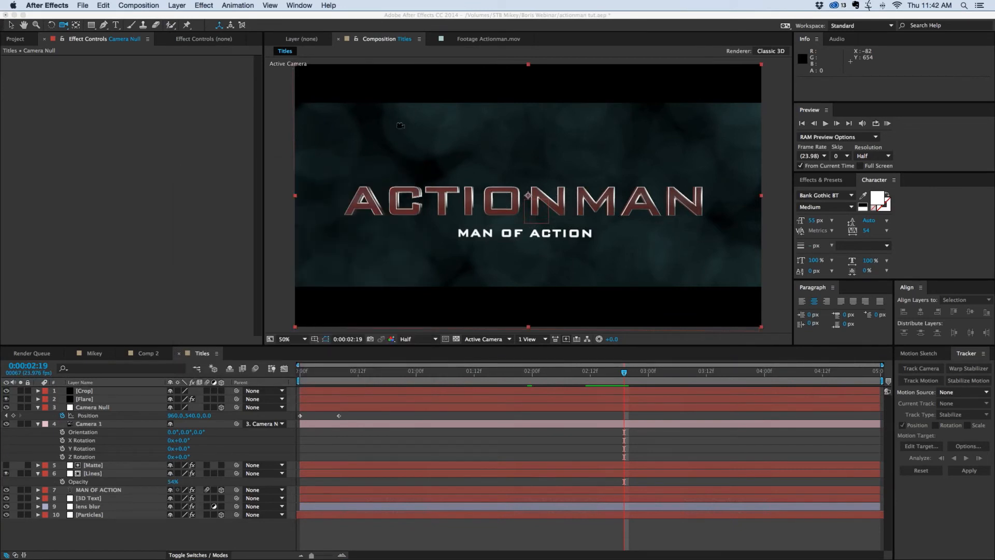
# Apply BCC Extruded EPS to the Logo layer and load logo2.eps from the Boris Webinar folder as its external file.
pyautogui.click(203, 5)
pyautogui.moveTo(257, 82)
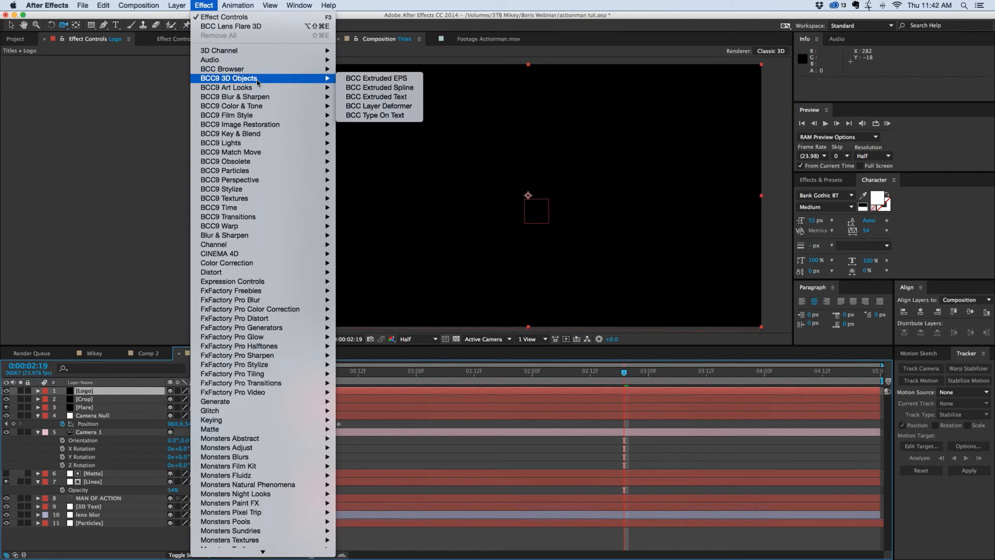
pyautogui.click(375, 80)
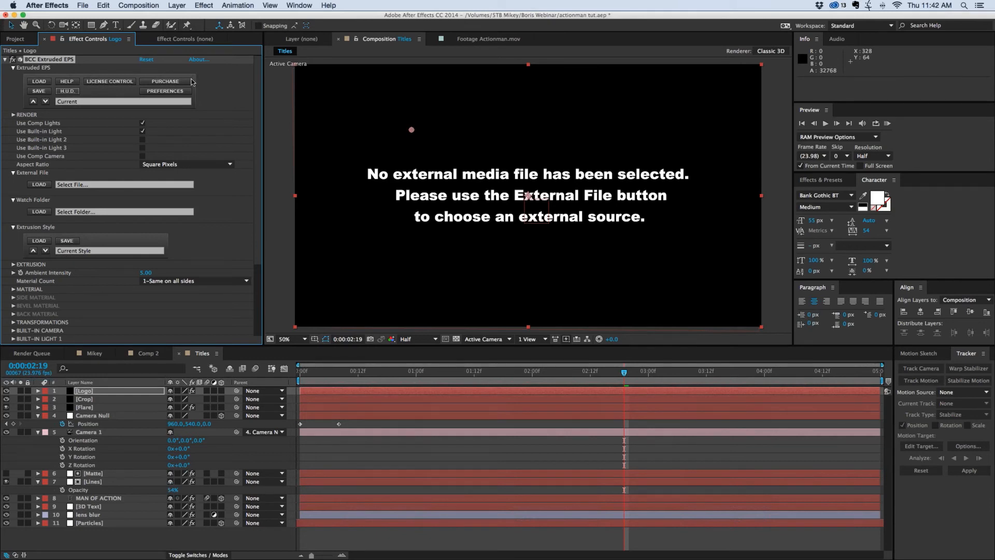
pyautogui.click(41, 187)
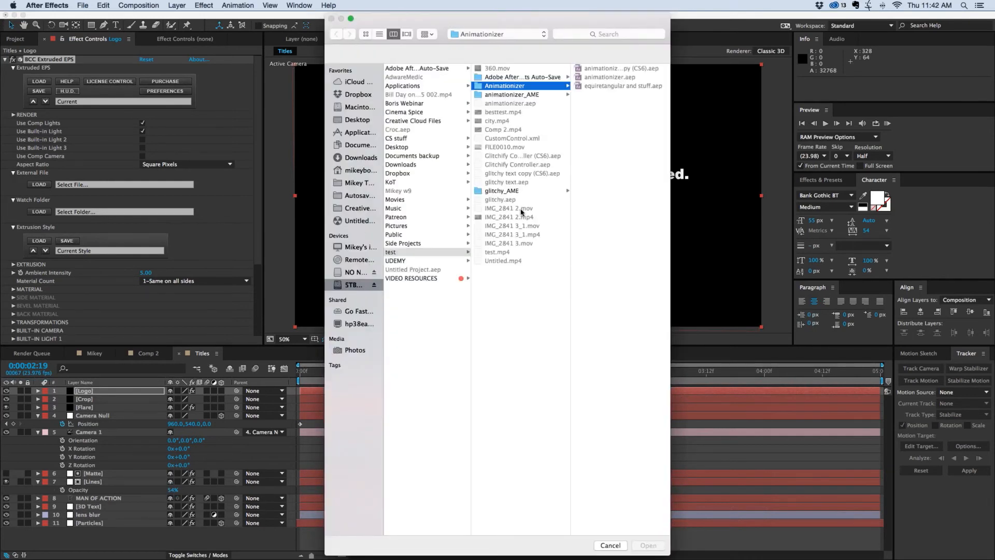
pyautogui.click(416, 103)
pyautogui.click(511, 112)
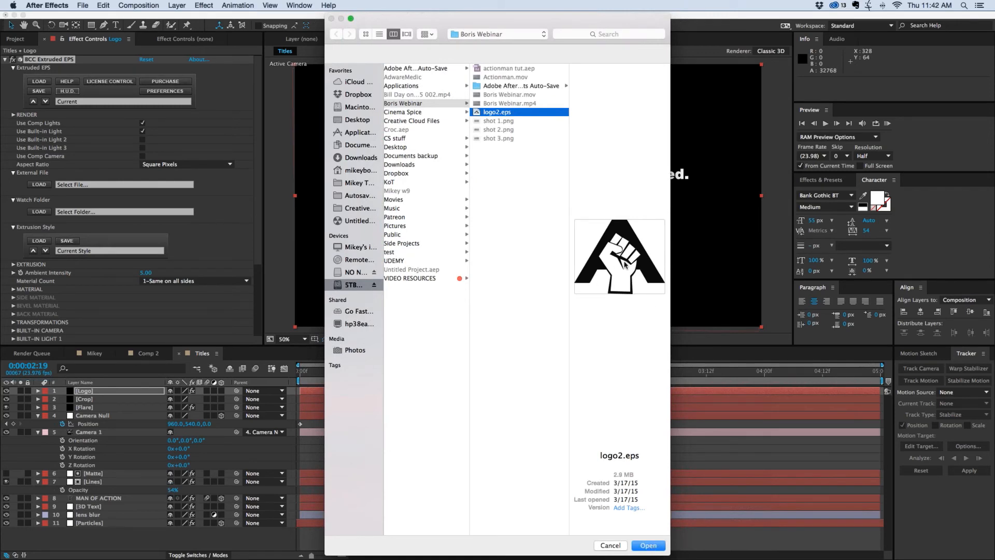
pyautogui.click(652, 546)
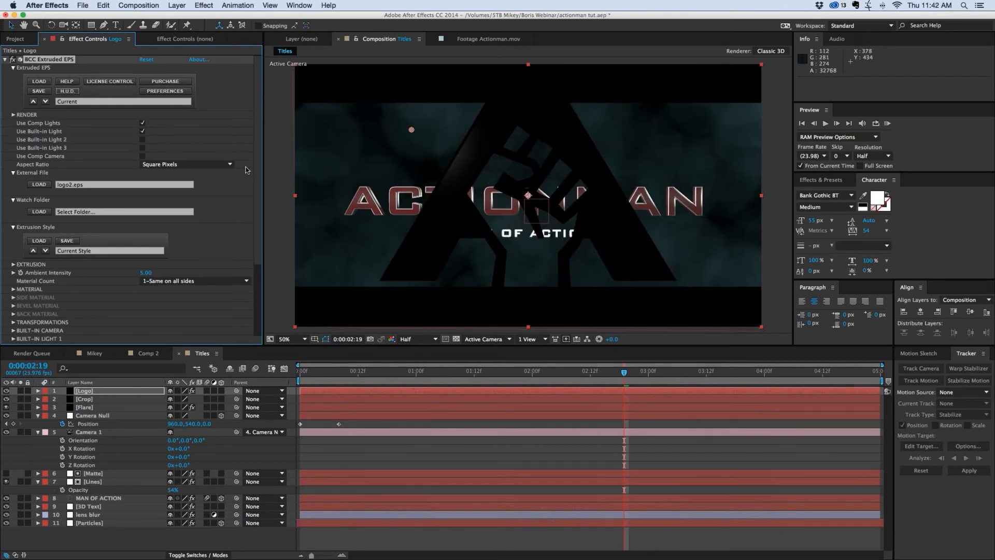
# Expand the logo's material settings and apply the Actionman red.bsp material preset.
pyautogui.scroll(-2, 246, 170)
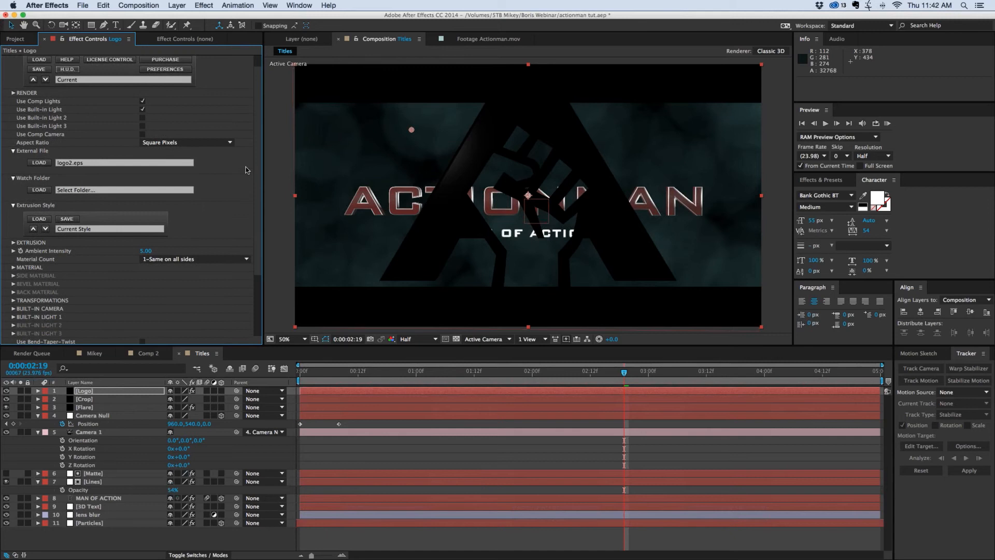
pyautogui.click(13, 251)
pyautogui.scroll(-6, 28, 251)
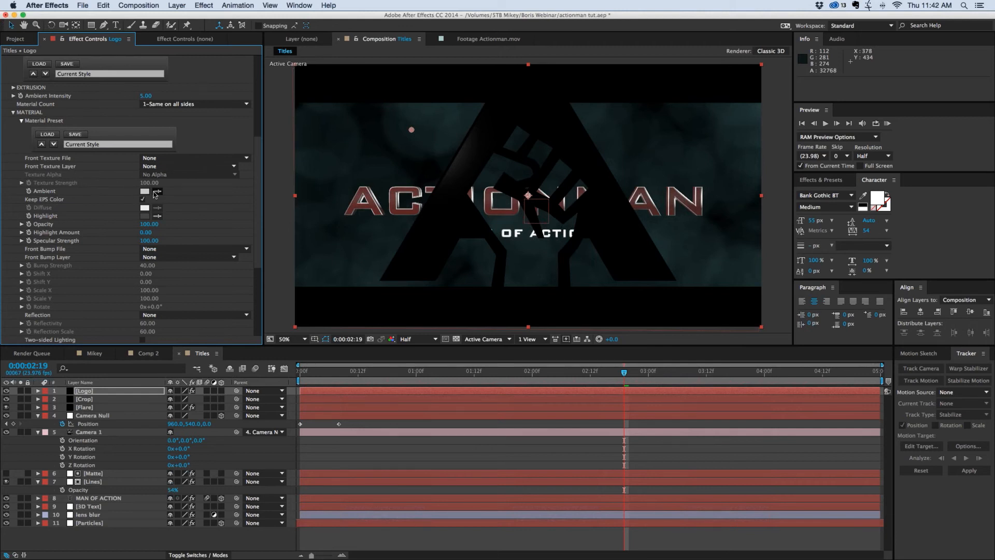
pyautogui.scroll(-2, 154, 195)
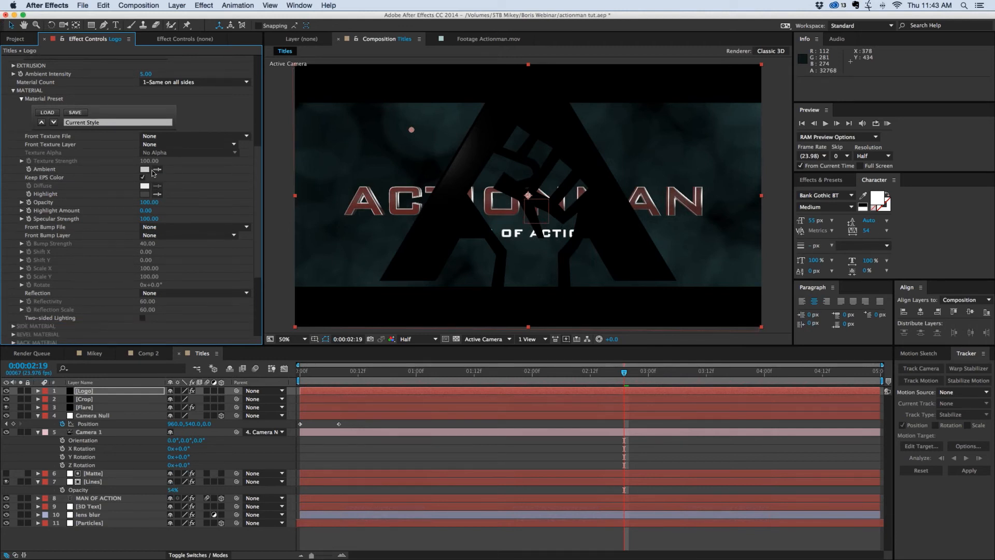
pyautogui.scroll(1, 86, 146)
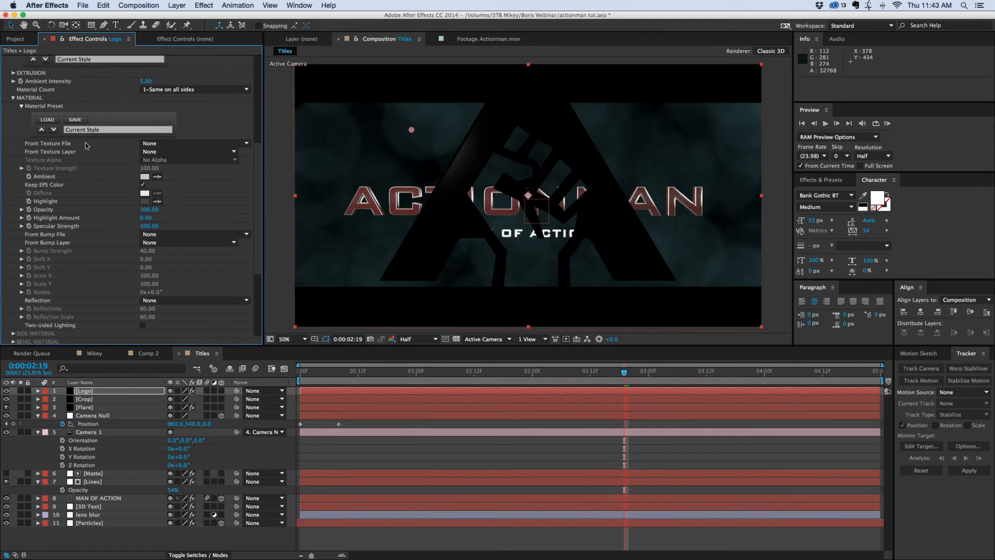
pyautogui.scroll(1, 86, 145)
pyautogui.click(85, 138)
pyautogui.click(103, 150)
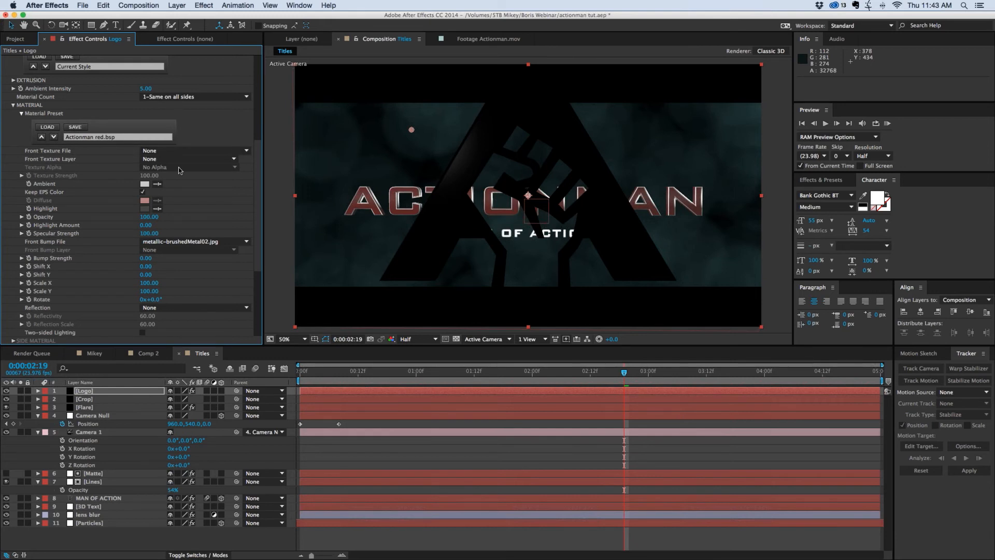
pyautogui.scroll(-3, 178, 167)
pyautogui.scroll(4, 179, 167)
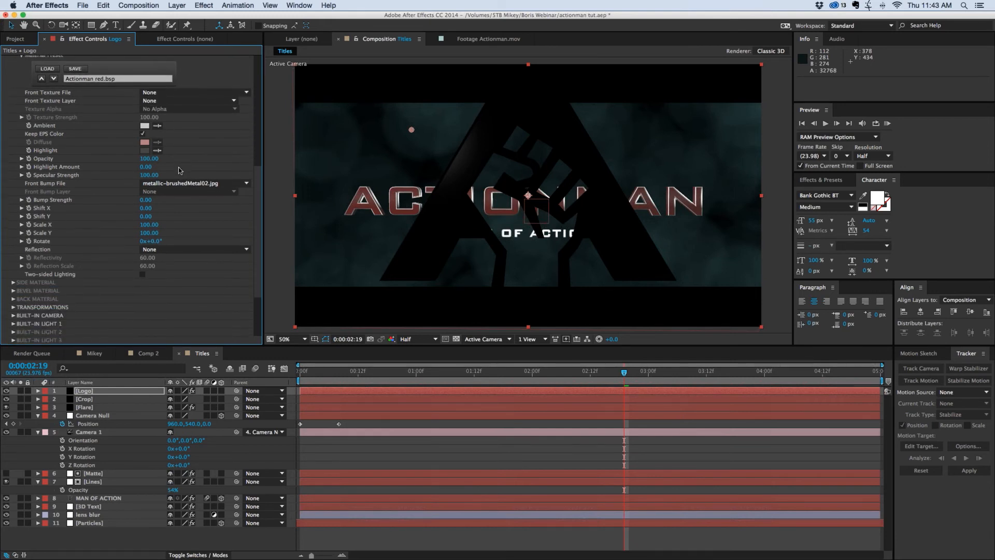
pyautogui.scroll(5, 179, 167)
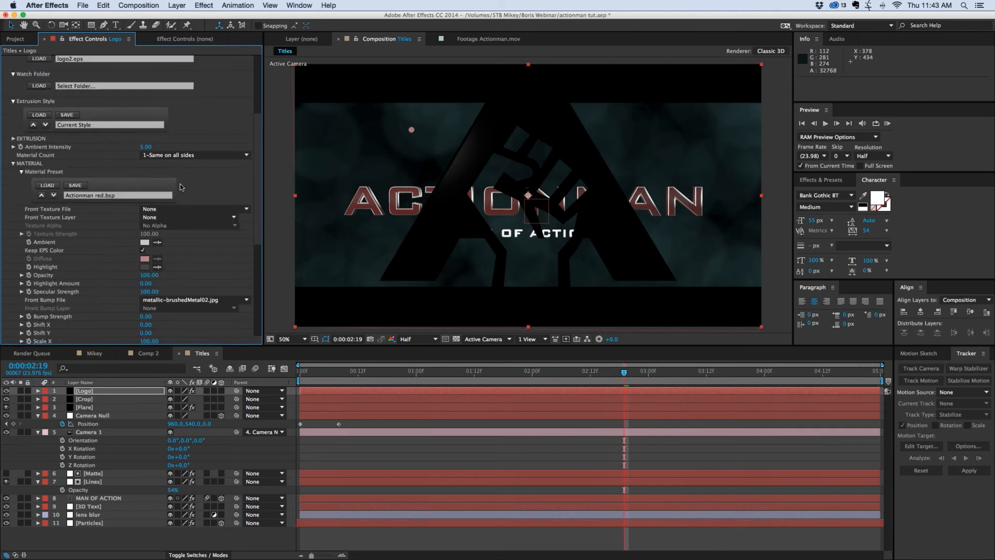
# Set the logo's material count to 3-Front/Back, Bevel, Side and enable Two-sided Lighting for the front/back material.
pyautogui.click(179, 191)
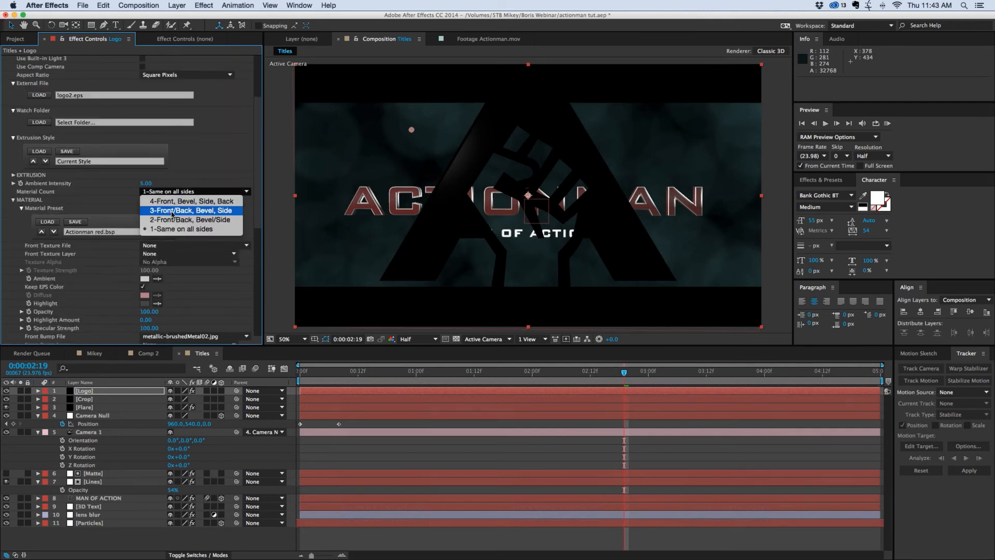
pyautogui.click(172, 212)
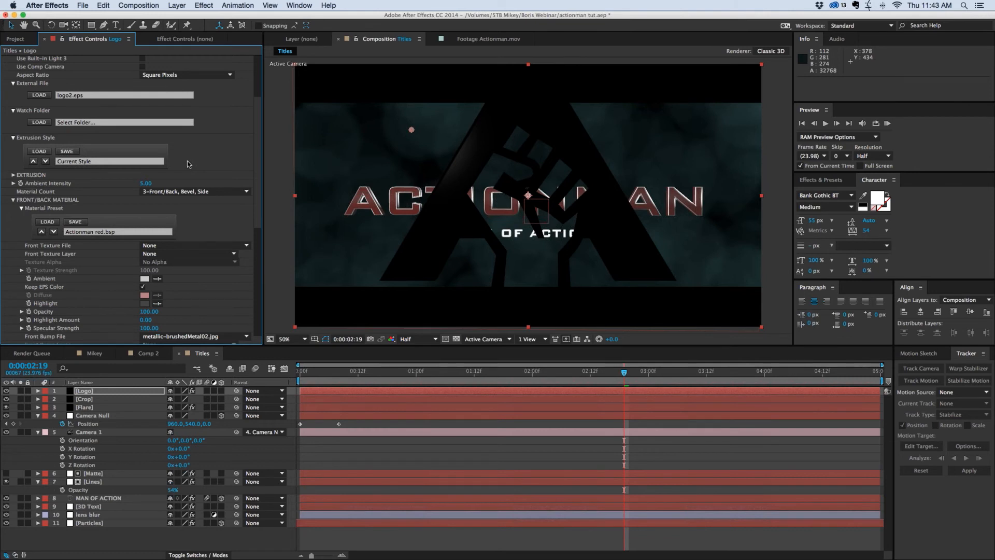
pyautogui.scroll(-1, 187, 163)
pyautogui.scroll(-6, 187, 163)
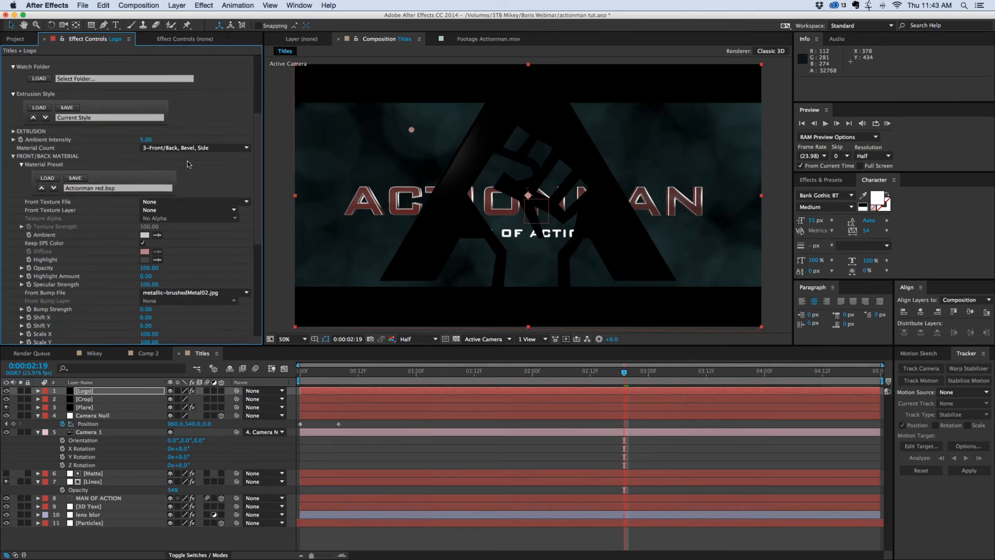
pyautogui.scroll(-5, 188, 163)
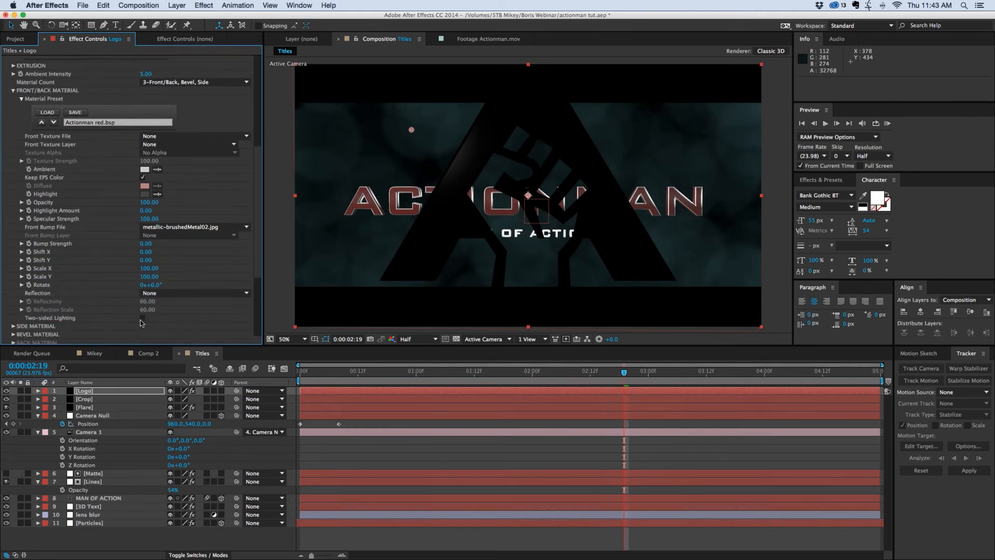
pyautogui.click(142, 318)
# Turn off Keep EPS Color in the logo's front/back material so it uses the preset's red diffuse color.
pyautogui.scroll(-2, 217, 202)
pyautogui.scroll(-9, 217, 201)
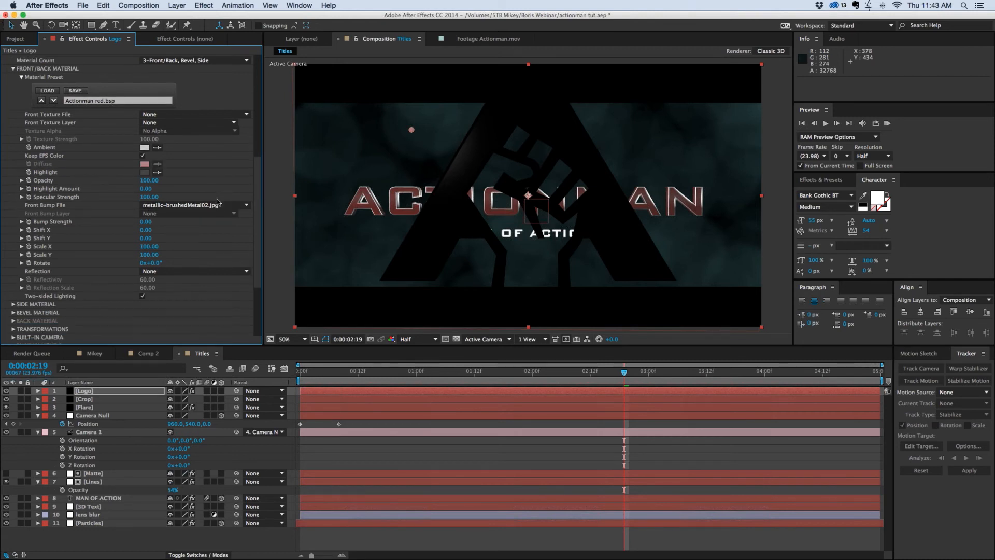
pyautogui.scroll(9, 217, 198)
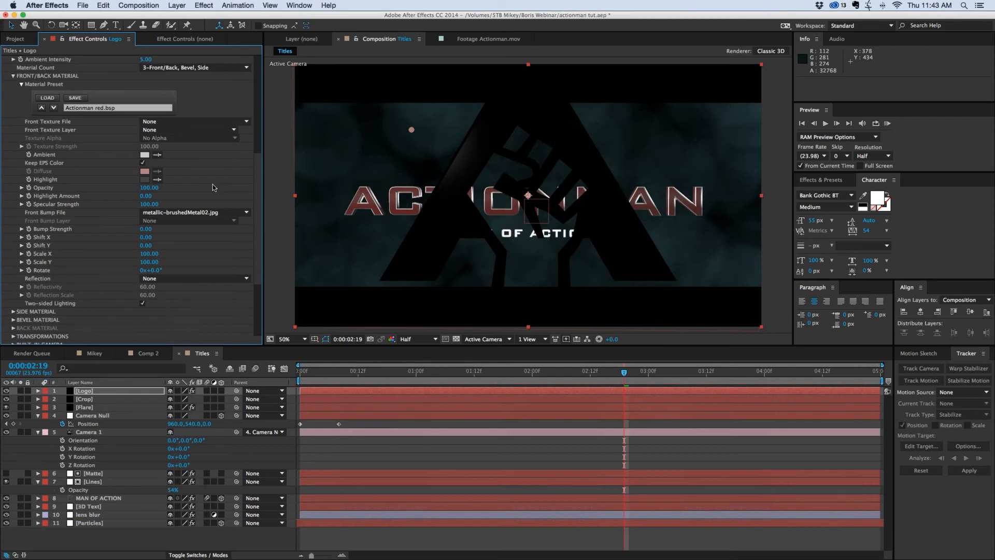
pyautogui.scroll(3, 213, 185)
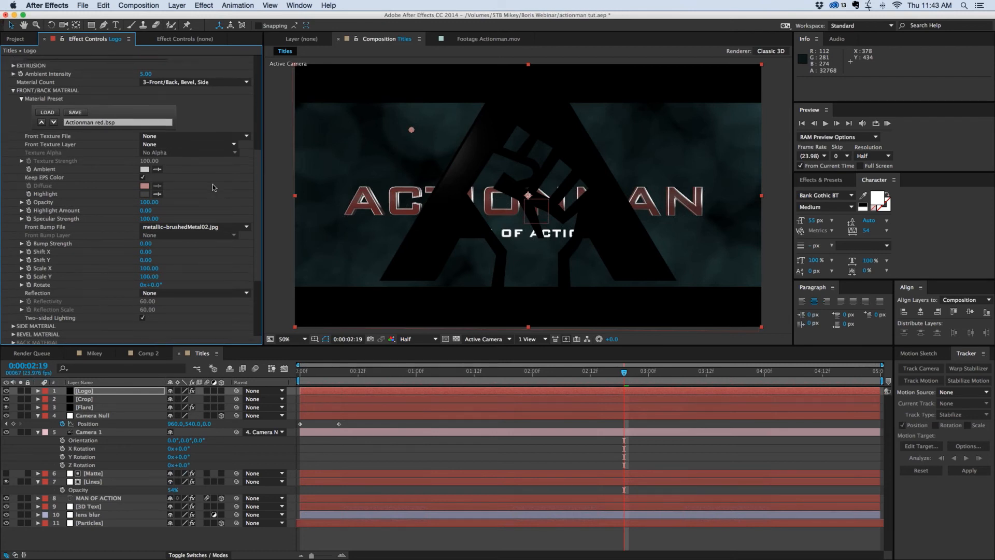
pyautogui.scroll(2, 212, 184)
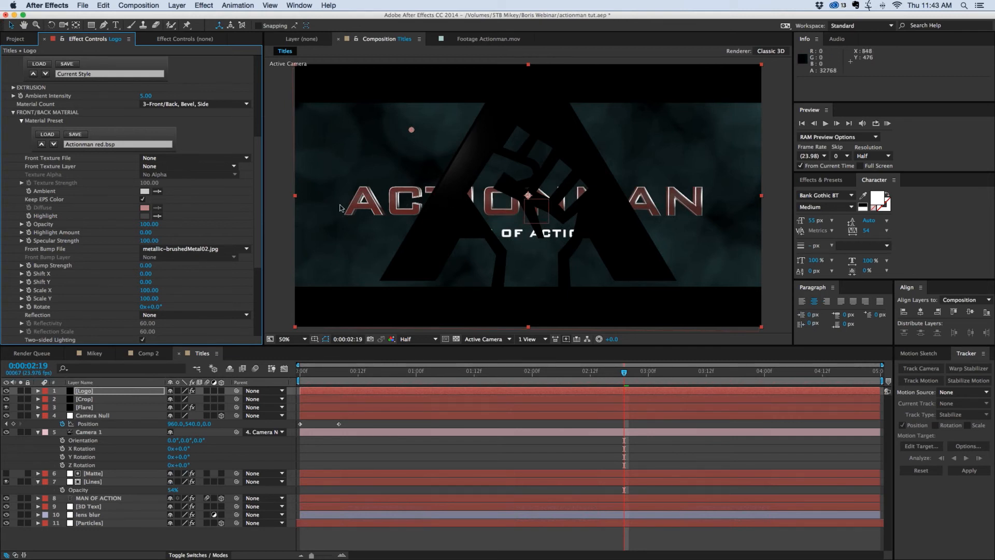
pyautogui.scroll(3, 205, 210)
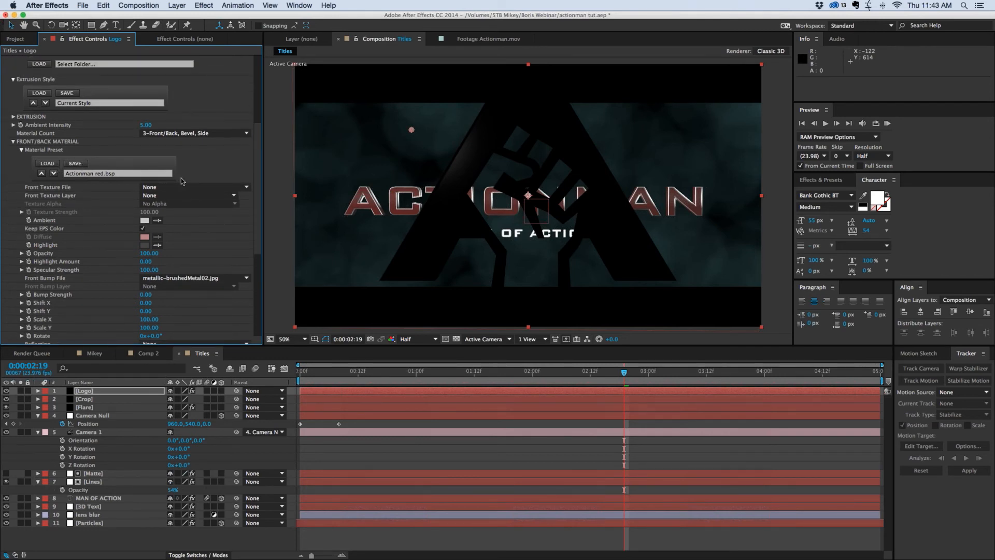
pyautogui.scroll(-1, 222, 245)
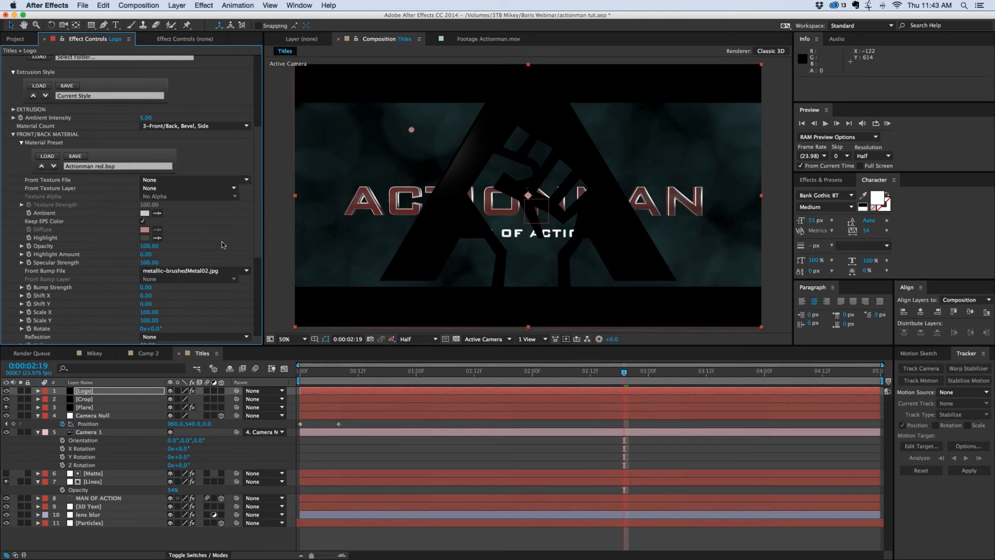
pyautogui.scroll(-5, 222, 244)
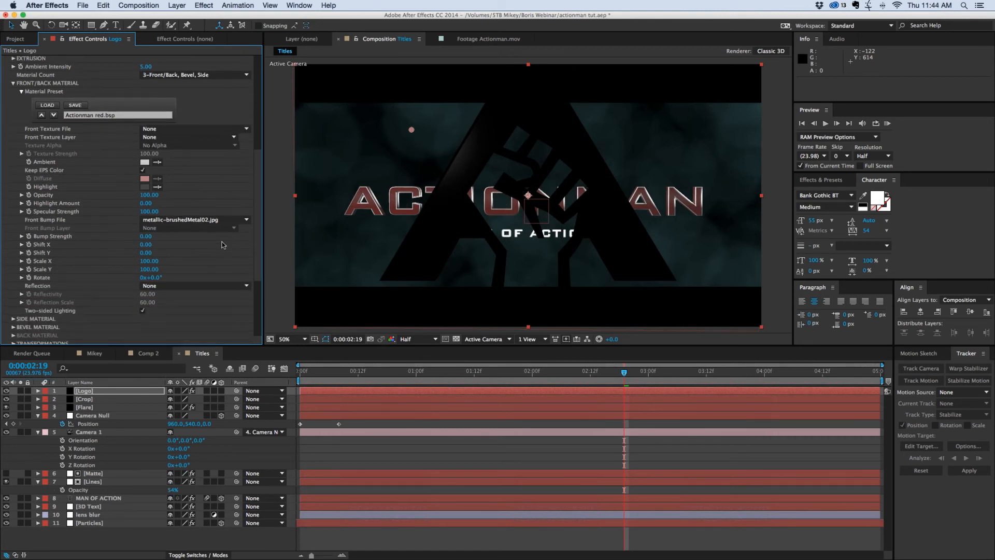
pyautogui.scroll(1, 223, 245)
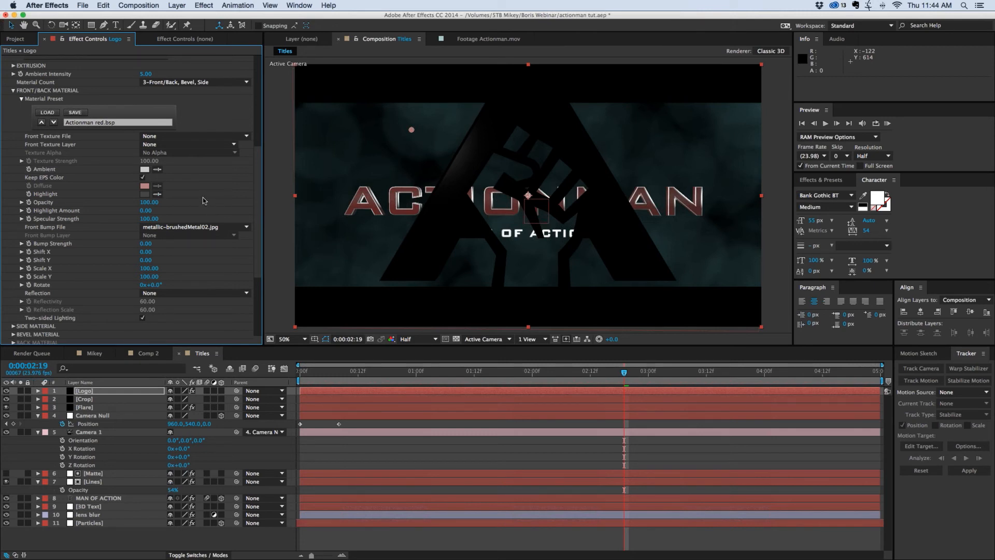
pyautogui.scroll(8, 203, 197)
pyautogui.scroll(-2, 203, 197)
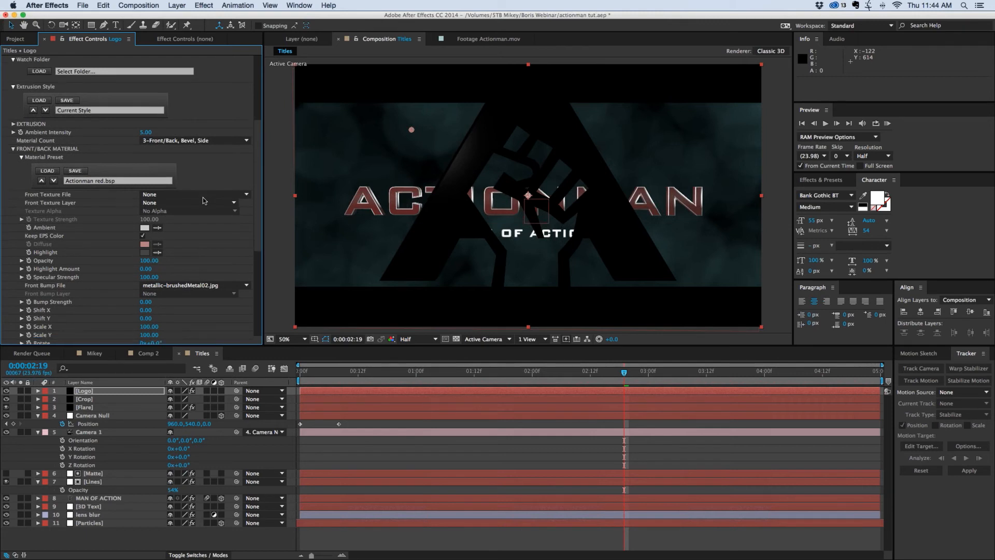
pyautogui.click(144, 228)
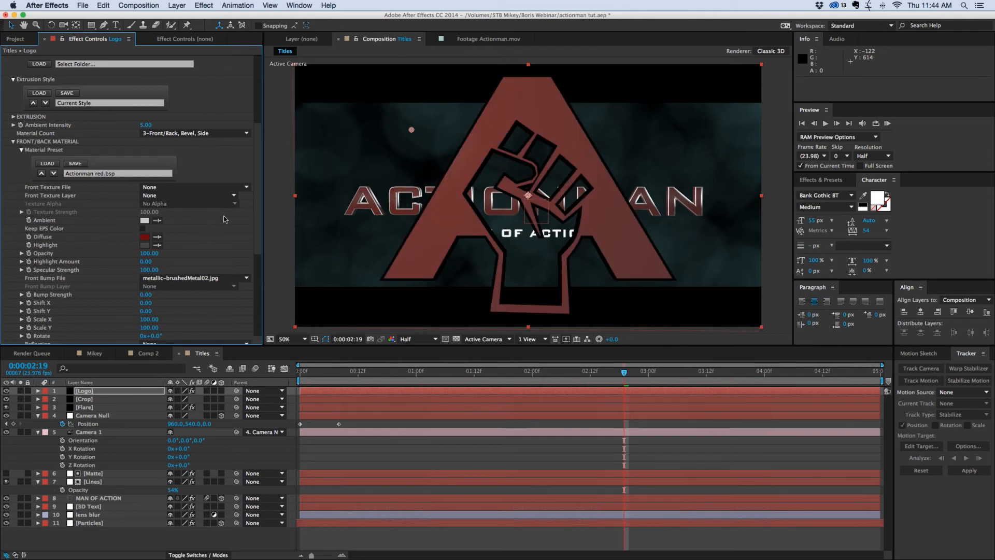
# Move the Logo layer directly below the Crop layer in the Titles composition.
pyautogui.scroll(-1, 226, 214)
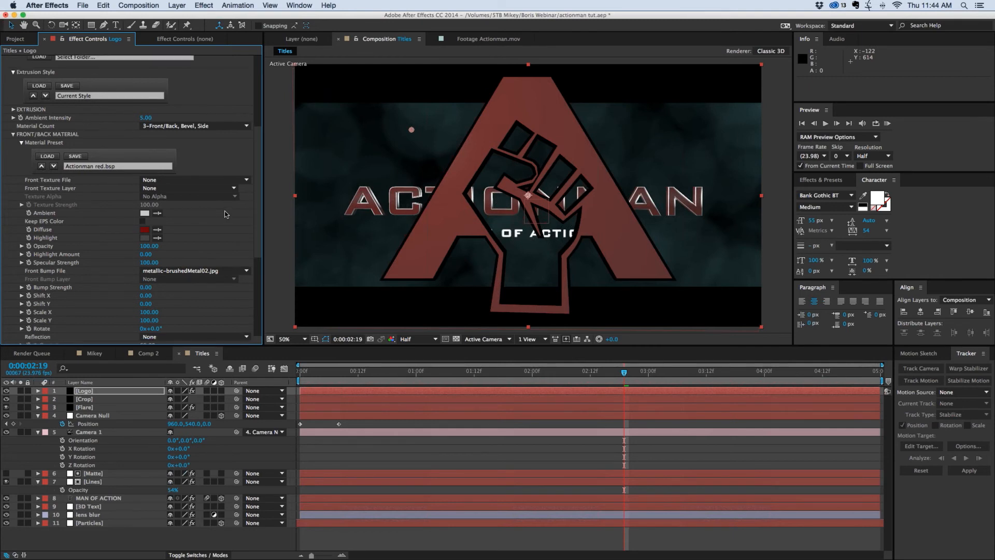
pyautogui.click(96, 392)
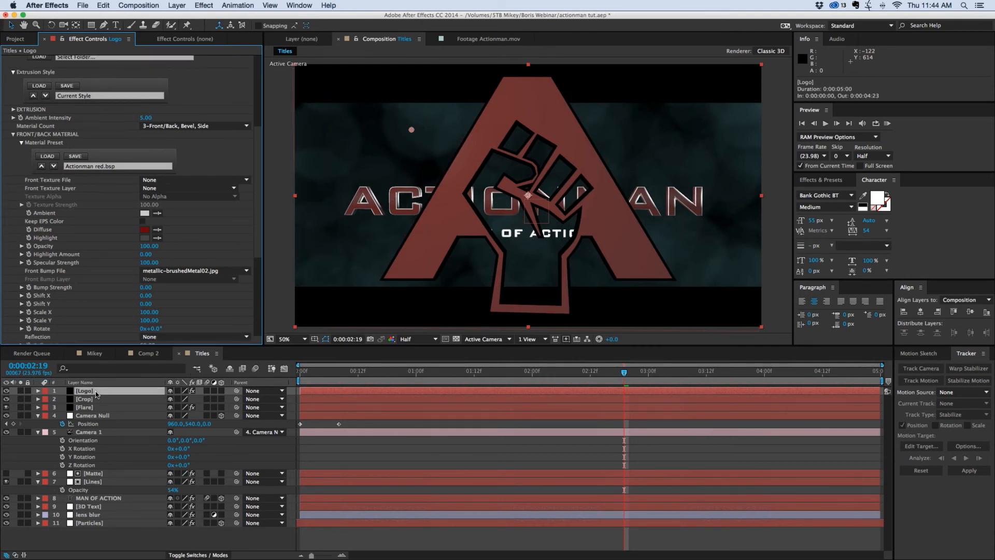
pyautogui.moveTo(96, 394); pyautogui.dragTo(98, 407)
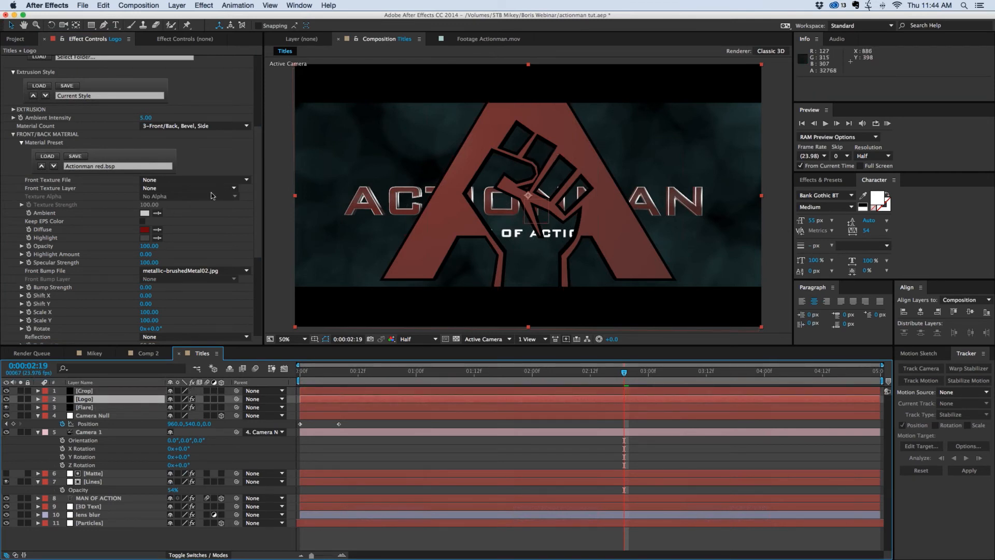
# Turn off Keep EPS Color for the logo's side material and apply the Actionman red.bsp preset to it.
pyautogui.scroll(-1, 255, 224)
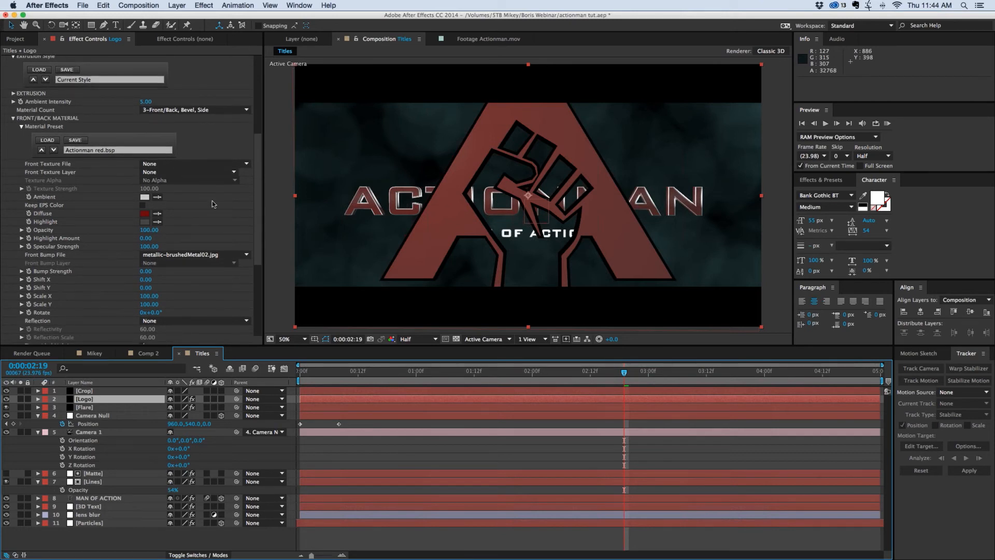
pyautogui.scroll(3, 22, 151)
pyautogui.click(14, 141)
pyautogui.scroll(5, 15, 144)
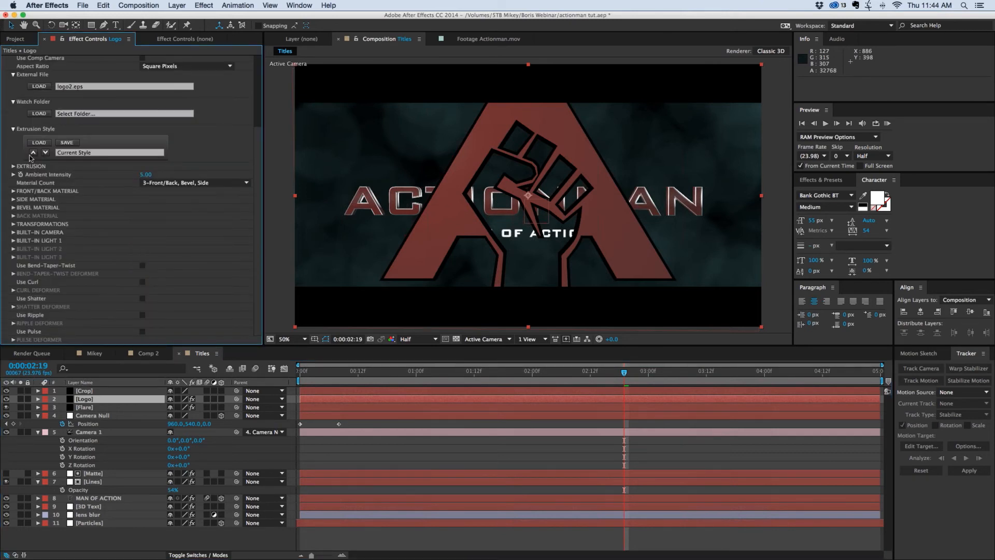
pyautogui.click(13, 199)
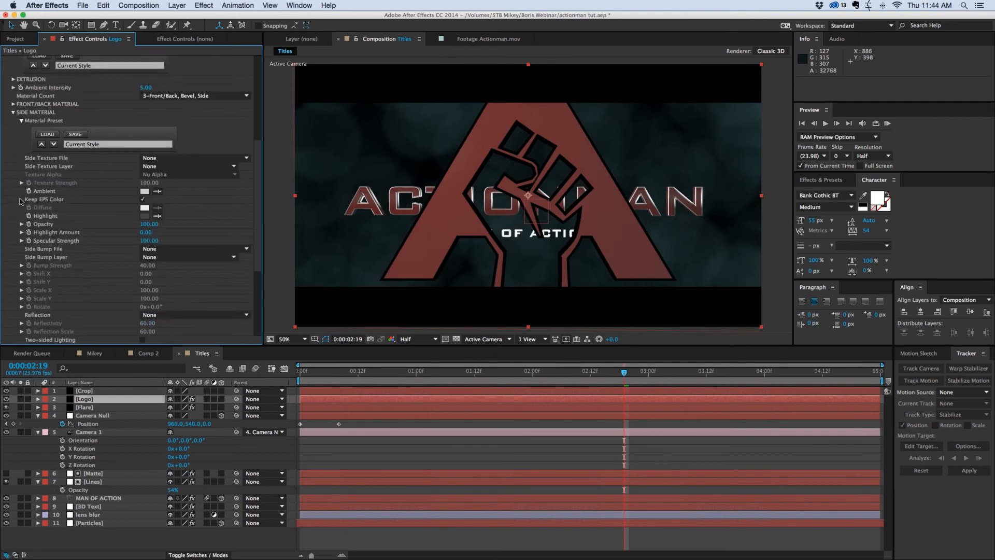
pyautogui.click(142, 200)
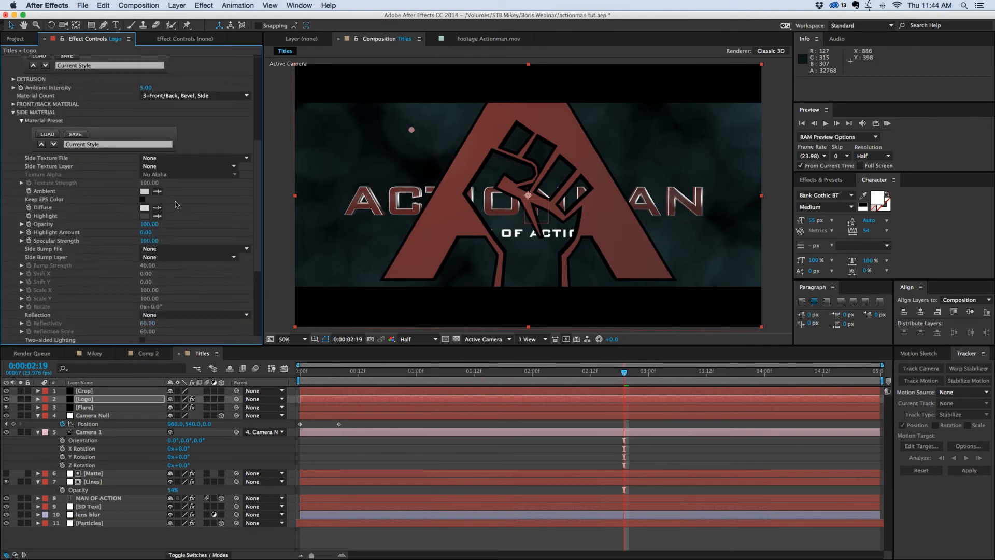
pyautogui.click(120, 145)
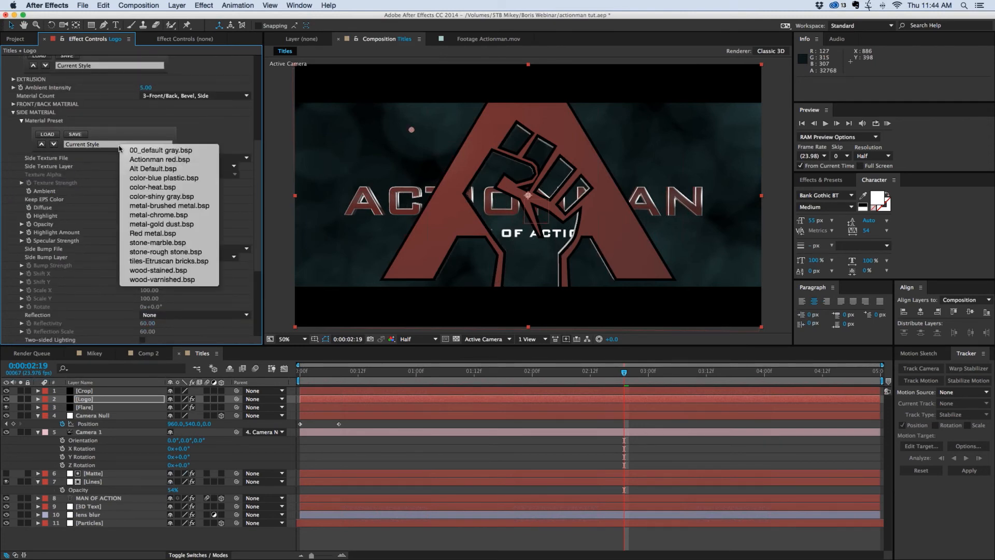
pyautogui.click(131, 160)
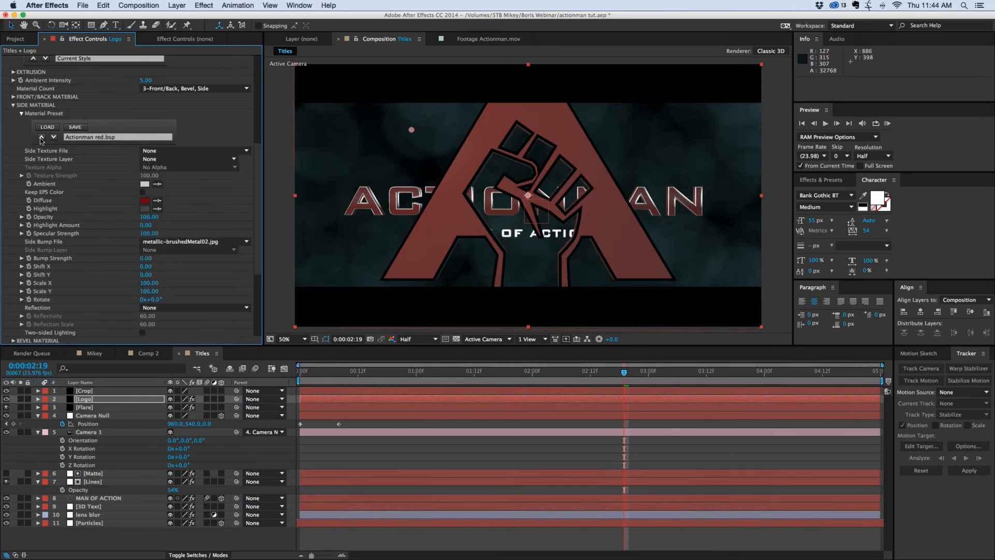
pyautogui.click(13, 105)
# Apply the metal-chrome.bsp preset to the logo's bevel material and collapse the bevel settings.
pyautogui.scroll(3, 14, 107)
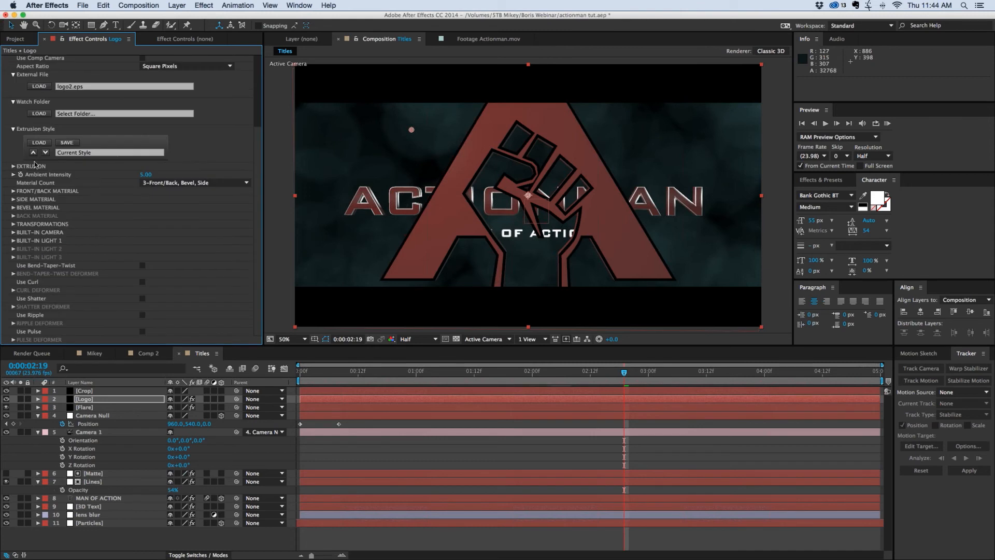
pyautogui.click(12, 208)
pyautogui.scroll(-3, 138, 187)
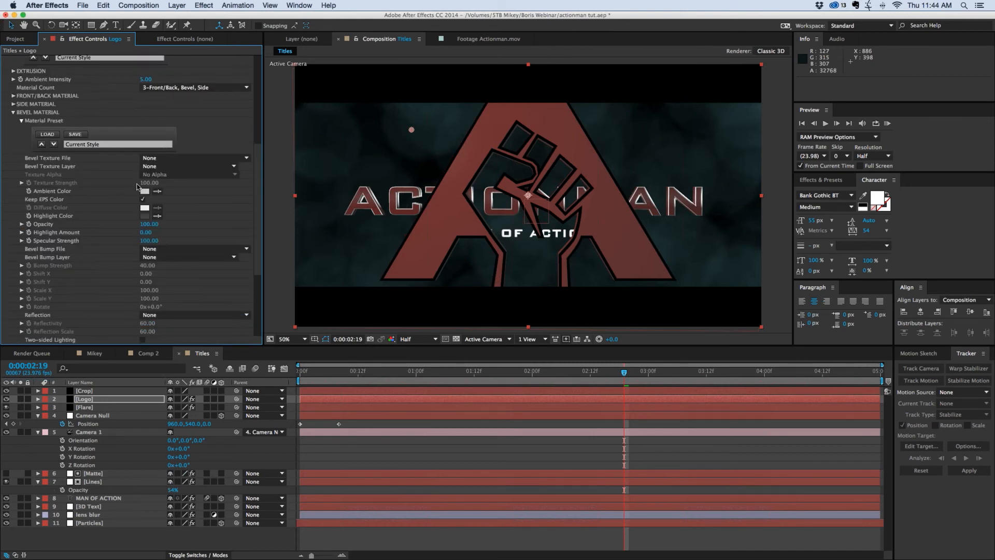
pyautogui.click(126, 145)
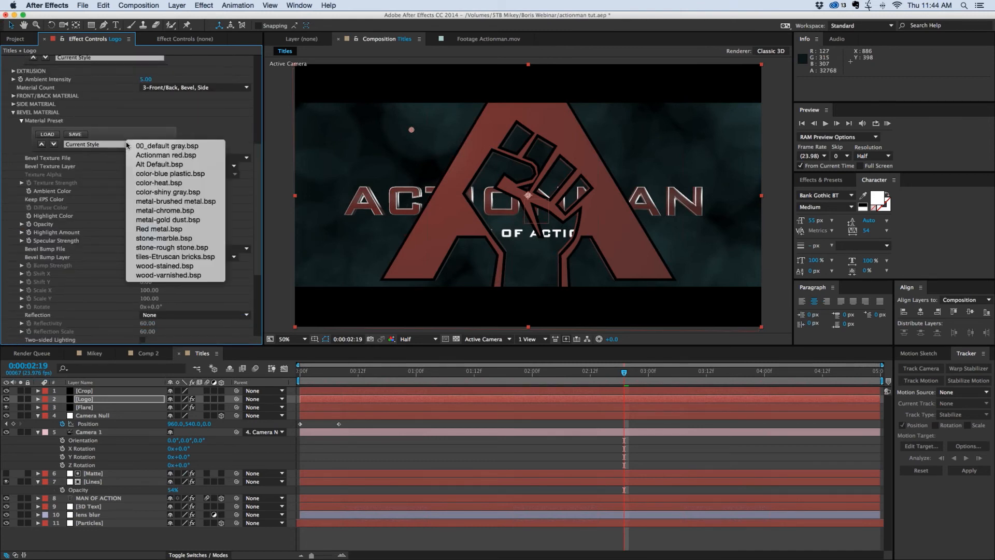
pyautogui.click(190, 204)
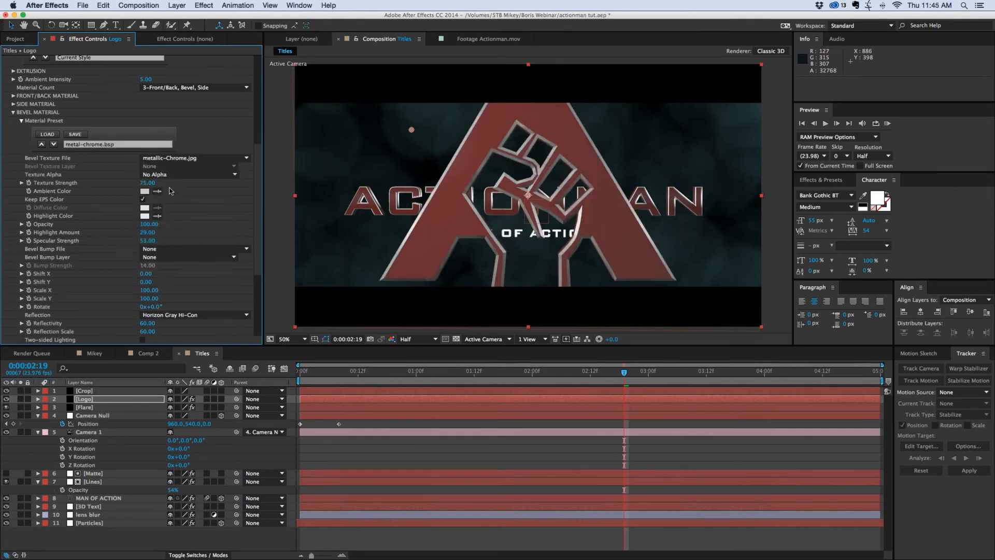
pyautogui.scroll(4, 13, 162)
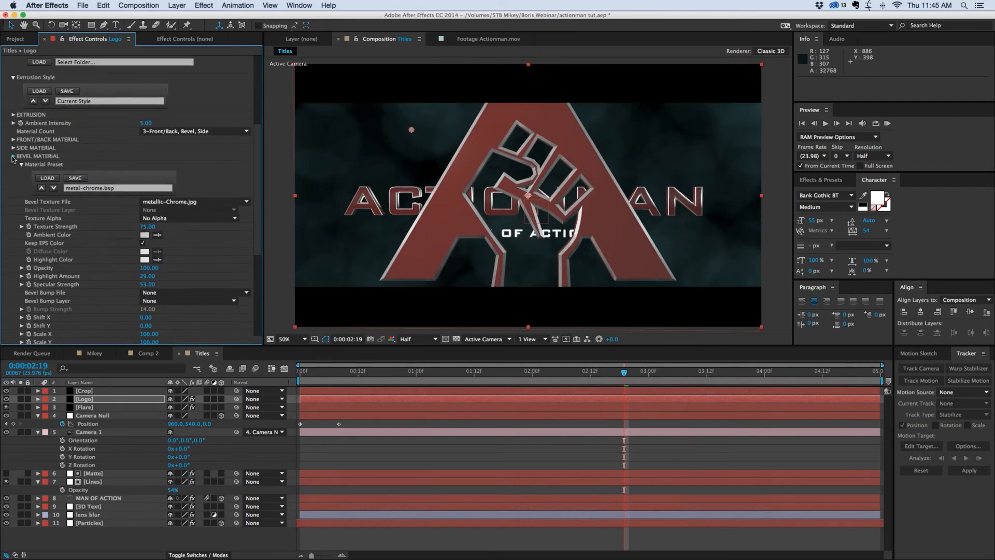
pyautogui.click(13, 156)
pyautogui.click(13, 191)
pyautogui.click(13, 142)
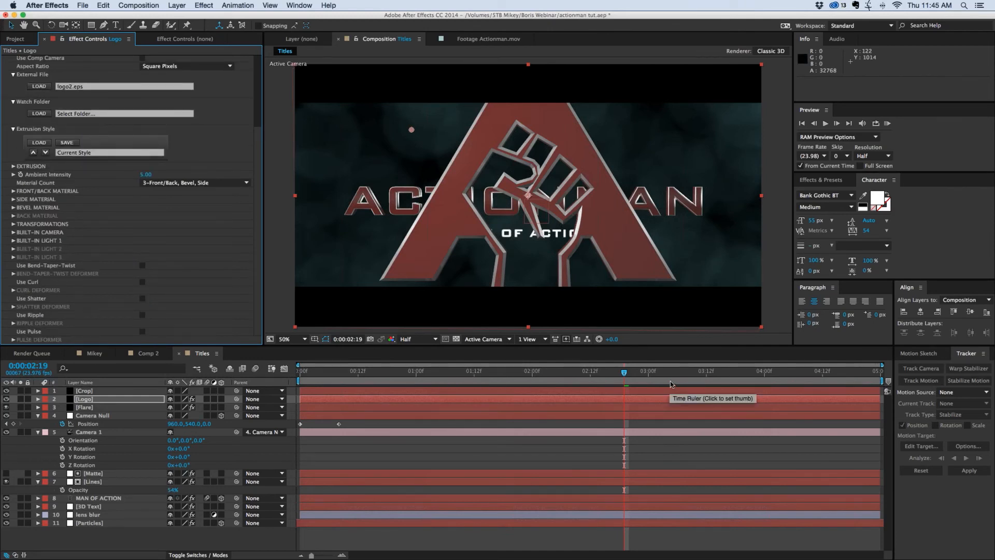
# Show the Camera Null's rotation properties and start keyframing its Y Rotation at 0:00:03:03.
pyautogui.click(639, 373)
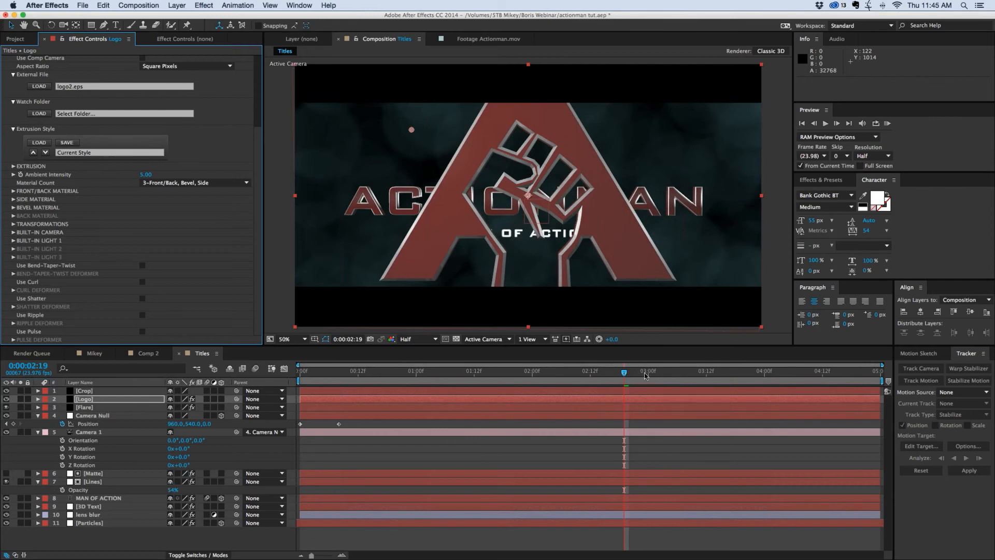
pyautogui.click(662, 375)
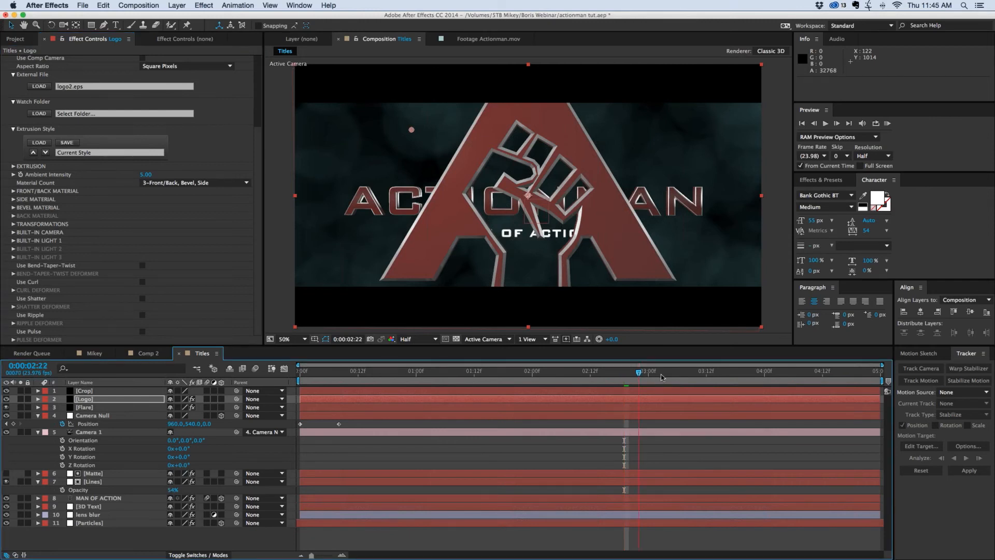
pyautogui.click(95, 417)
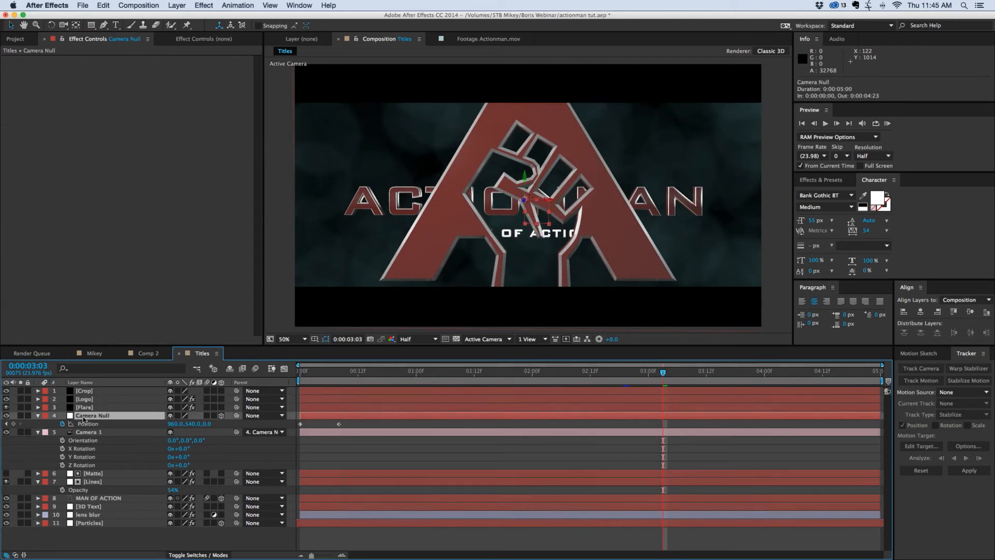
pyautogui.press('r')
pyautogui.click(63, 440)
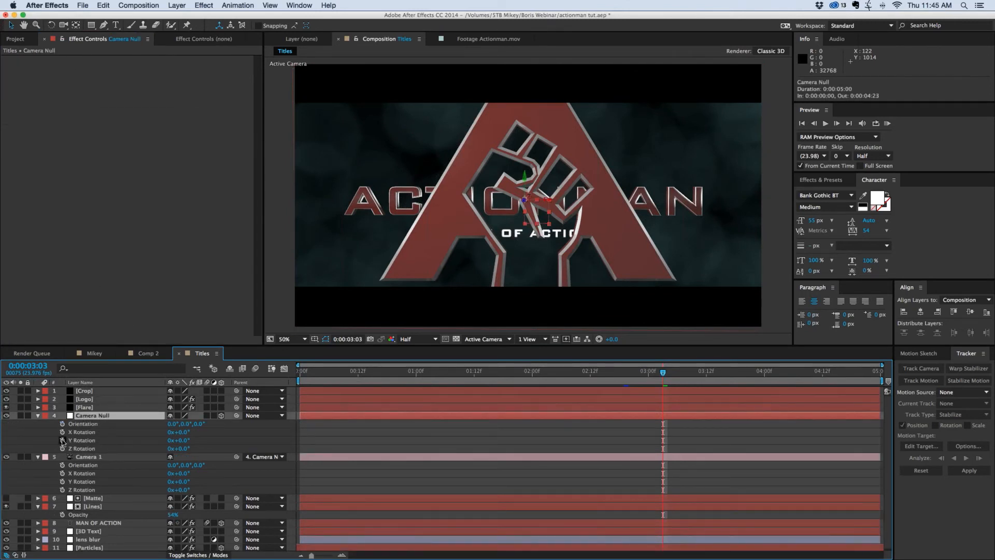
# Set the Camera Null's Y Rotation to 180° at 0:00:03:13.
pyautogui.press('space')
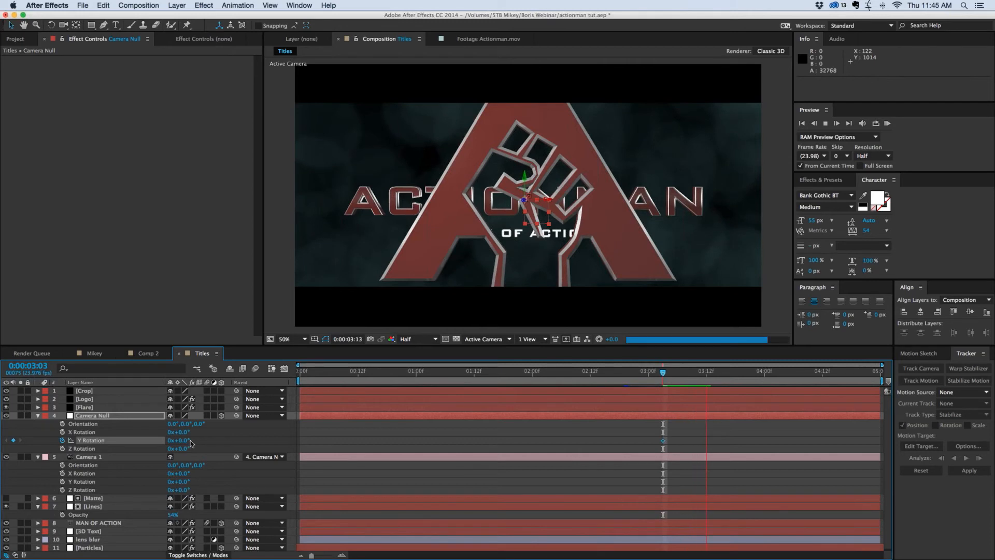
pyautogui.click(190, 440)
pyautogui.write('180')
pyautogui.press('Return')
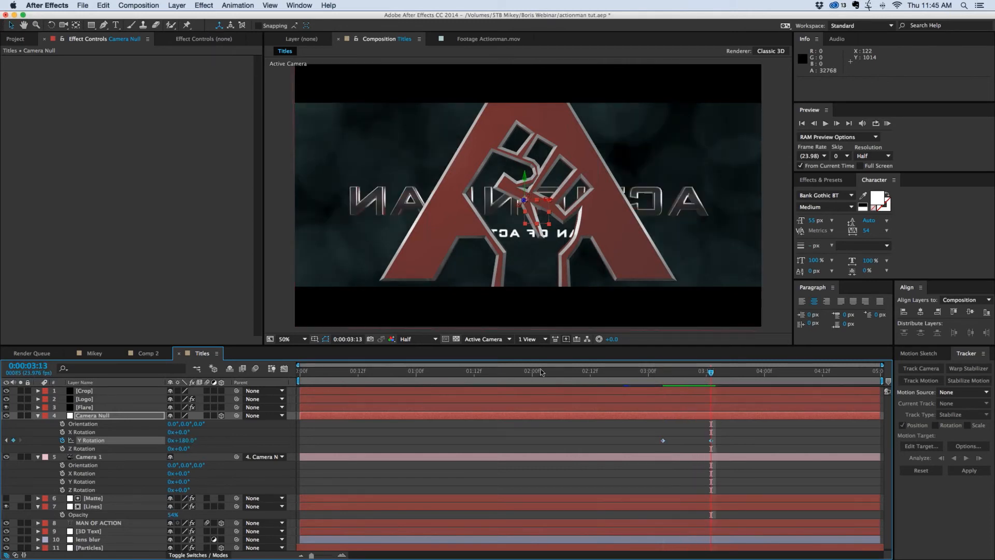
# Make the Logo layer's extrusion use the comp camera and preview the camera spin up to 0:00:03:13.
pyautogui.click(100, 400)
pyautogui.click(142, 156)
pyautogui.click(700, 372)
pyautogui.click(667, 372)
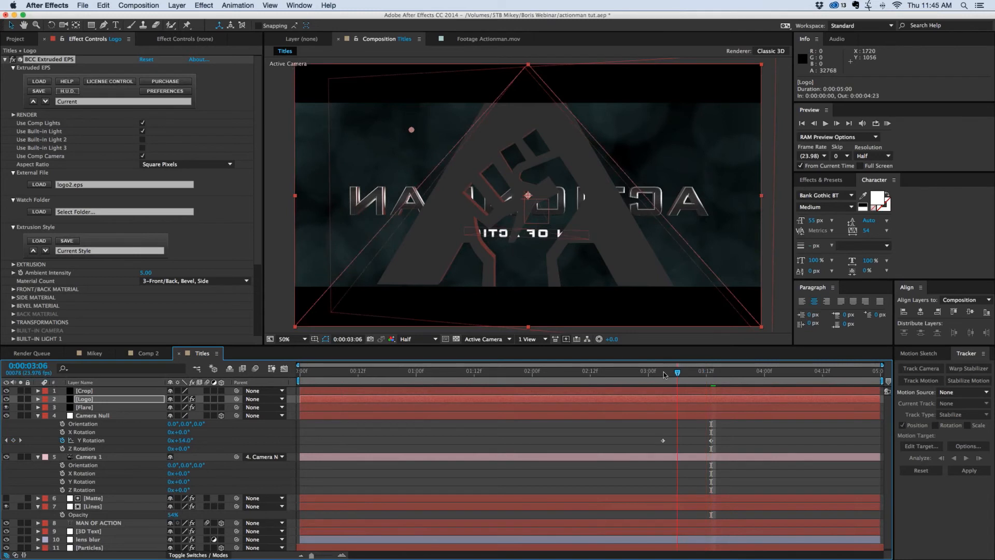
pyautogui.press('space')
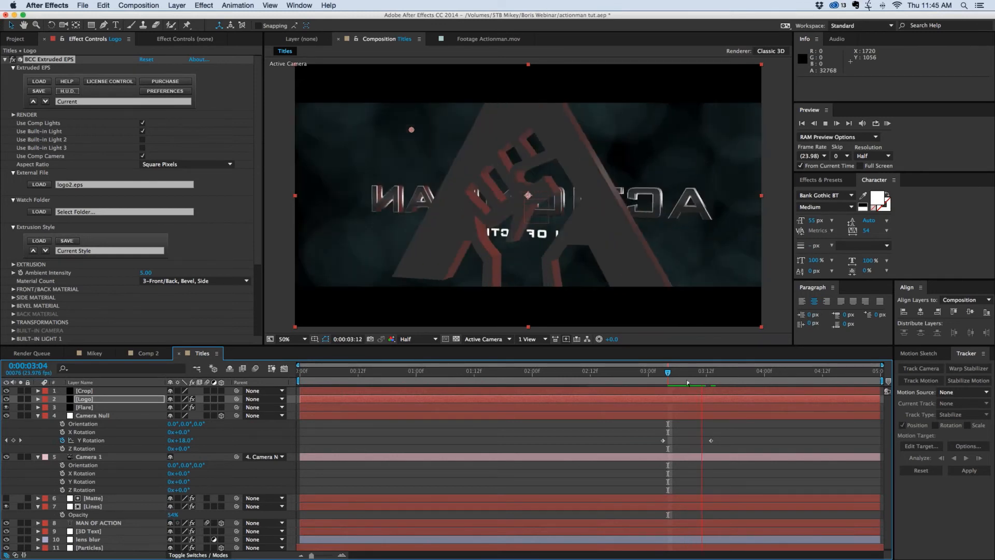
pyautogui.click(712, 373)
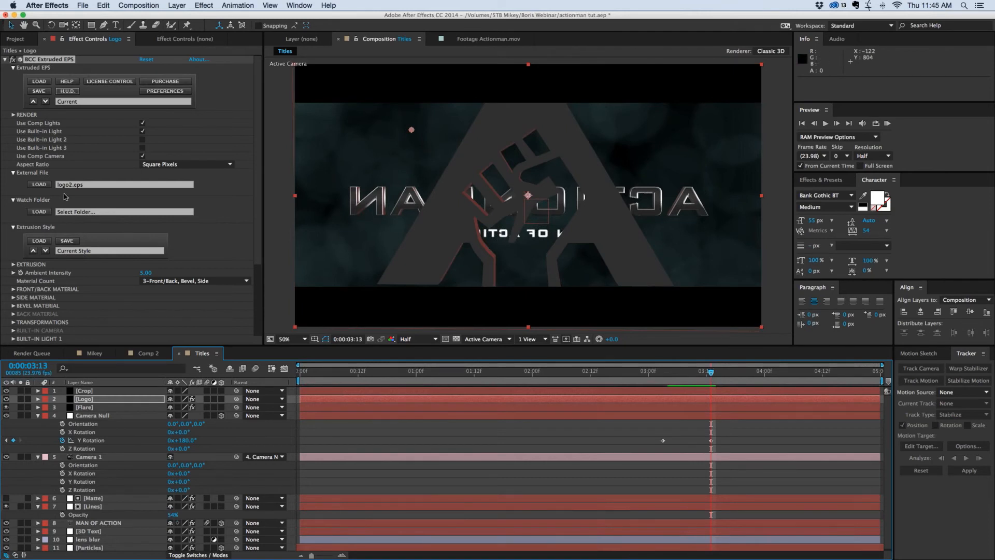
# Set the extruded logo's Rotate Y transformation to 180° so it faces the turned camera.
pyautogui.scroll(-2, 64, 195)
pyautogui.scroll(-7, 64, 195)
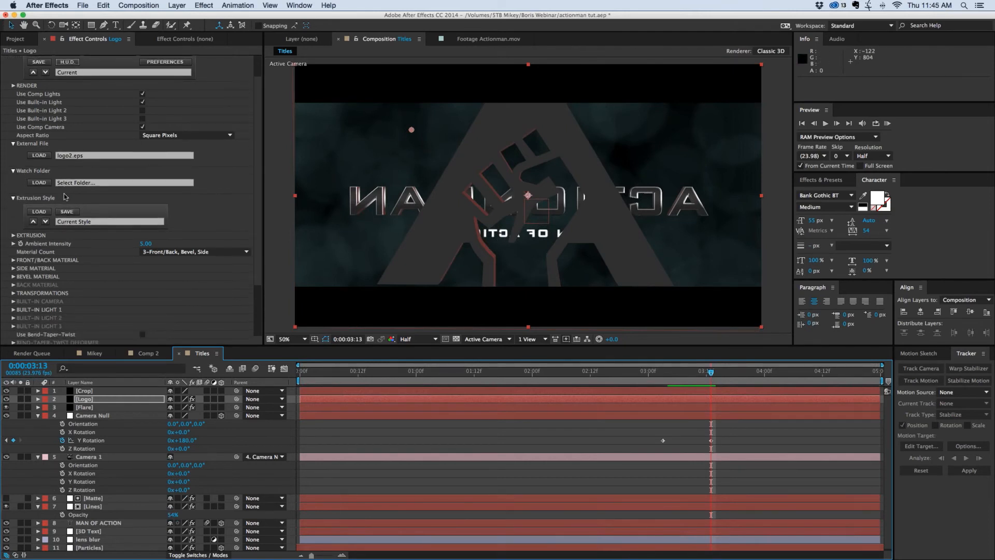
pyautogui.click(13, 227)
pyautogui.scroll(-4, 149, 239)
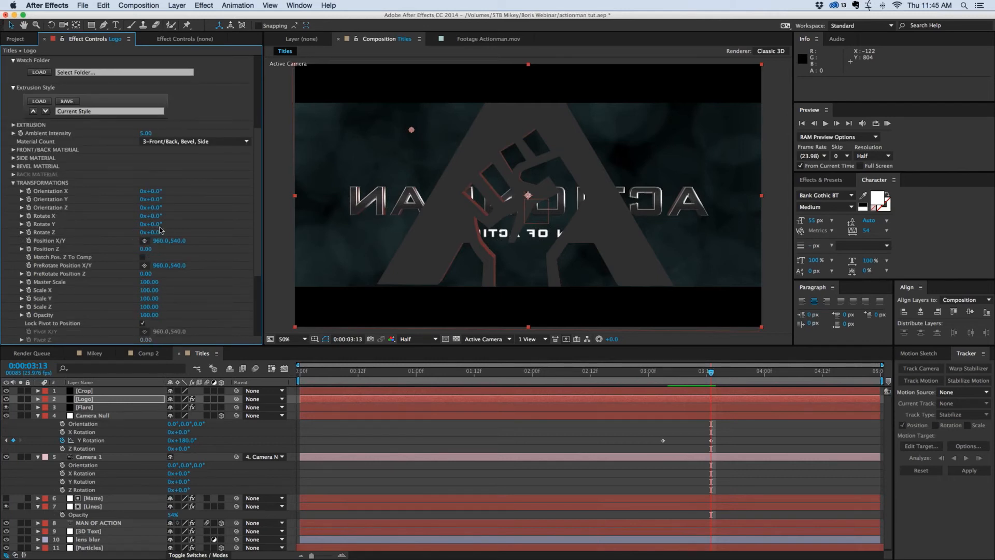
pyautogui.click(155, 224)
pyautogui.write('180')
pyautogui.press('Return')
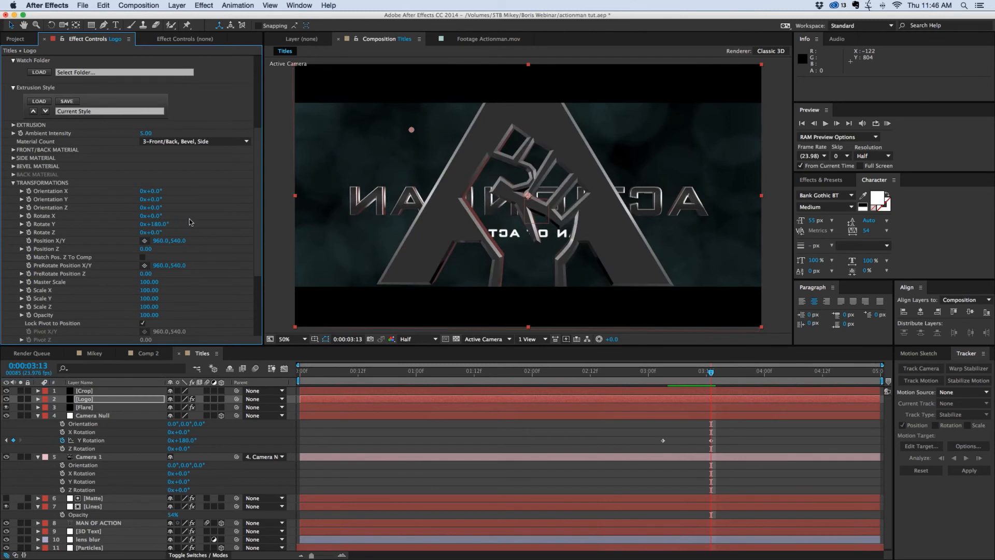
# Try different built-in light combinations on the extruded logo, ending with all three lights off.
pyautogui.moveTo(256, 230); pyautogui.dragTo(255, 120)
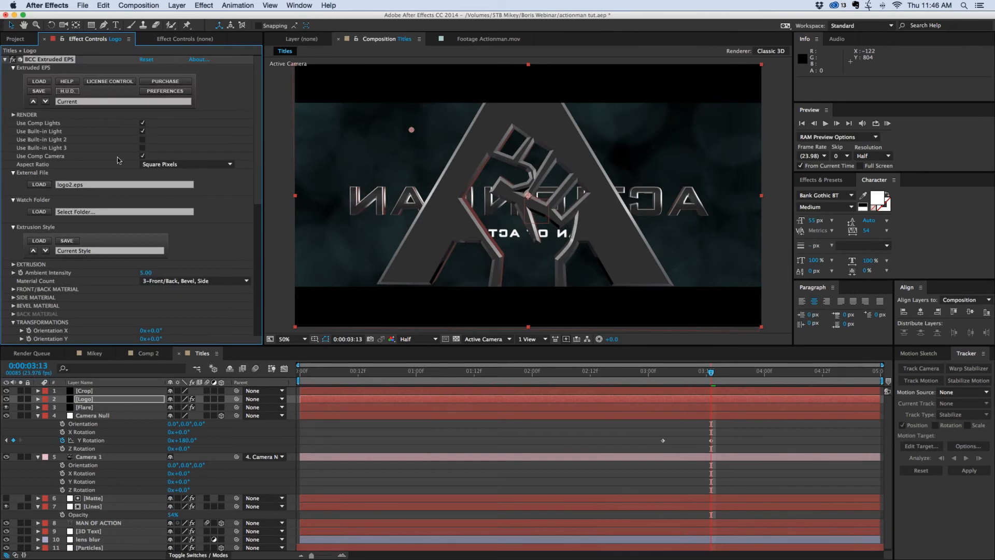
pyautogui.click(143, 131)
pyautogui.click(143, 132)
pyautogui.click(143, 140)
pyautogui.click(143, 147)
pyautogui.click(143, 140)
pyautogui.click(143, 131)
# Examine the logo's front/back material settings, including its colors, bump file and Two-sided Lighting option.
pyautogui.scroll(-1, 257, 210)
pyautogui.scroll(-5, 257, 213)
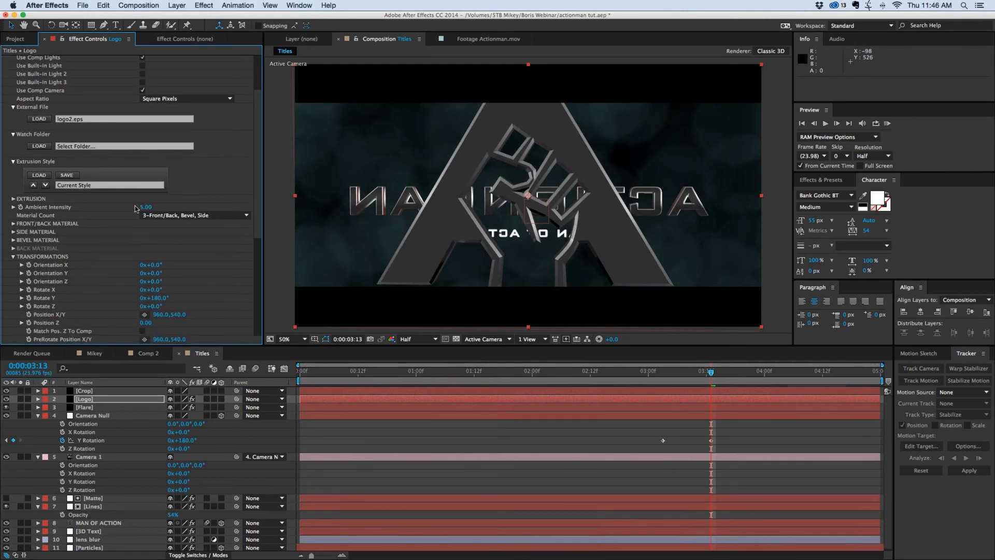
pyautogui.scroll(2, 135, 209)
pyautogui.scroll(3, 134, 209)
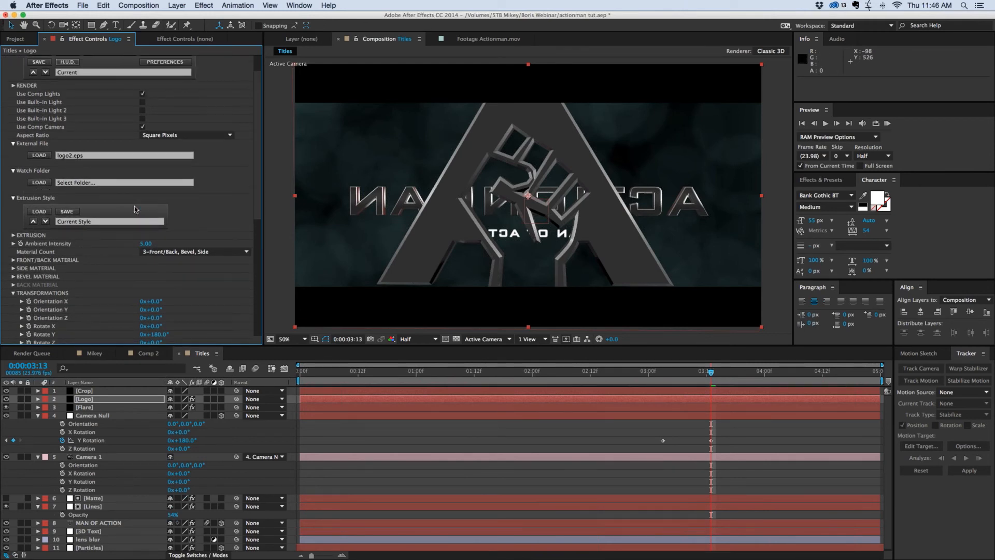
pyautogui.scroll(-4, 135, 207)
pyautogui.scroll(-1, 135, 209)
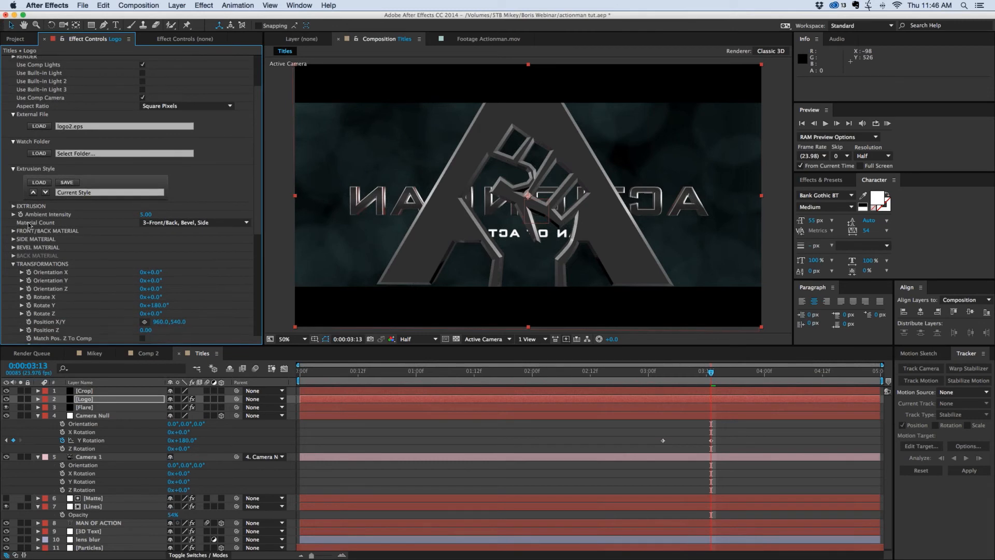
pyautogui.click(11, 232)
pyautogui.scroll(-6, 155, 207)
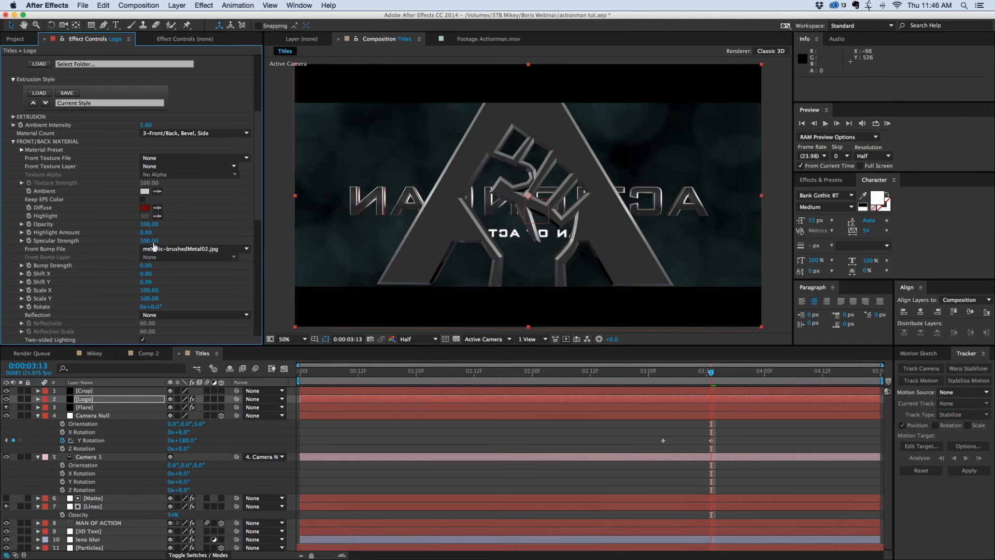
pyautogui.scroll(-2, 145, 261)
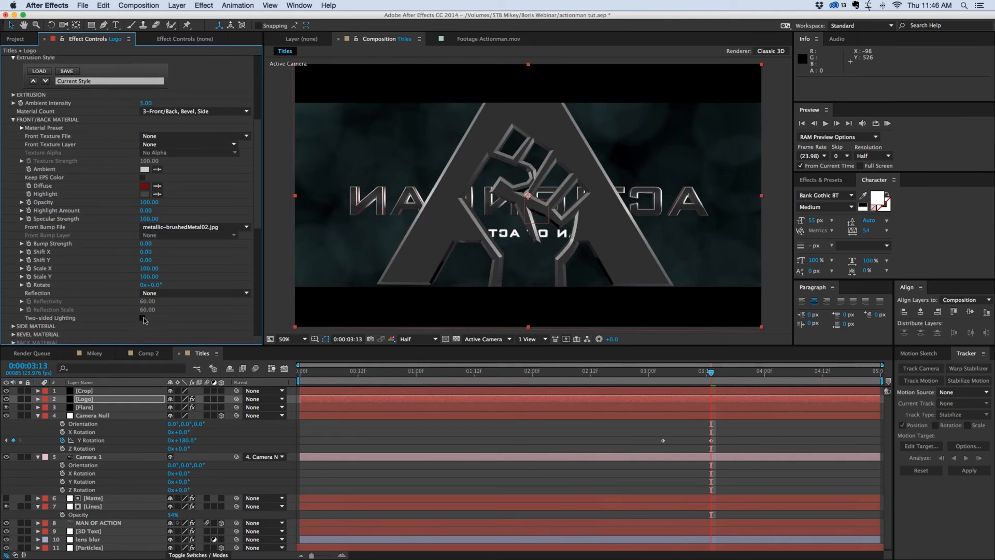
pyautogui.scroll(2, 195, 243)
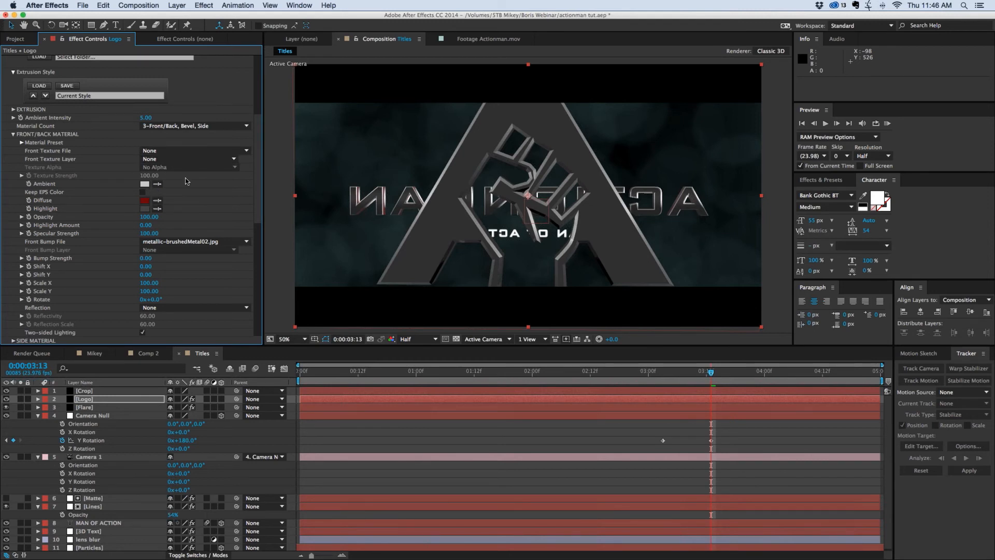
pyautogui.scroll(1, 187, 181)
pyautogui.scroll(4, 187, 181)
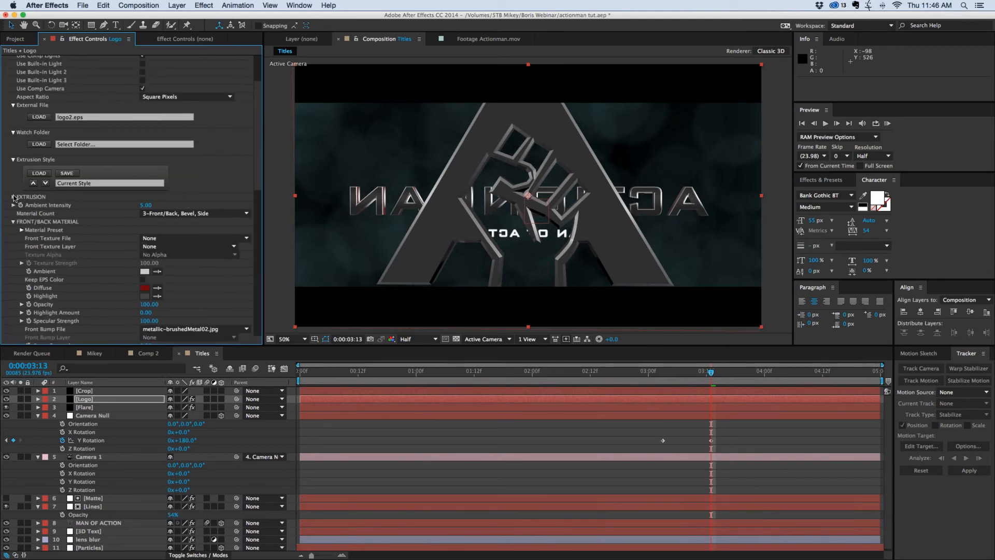
# Set the logo's Extrusion Depth to 1.70 and reduce its Bevel Amount to 0.32.
pyautogui.click(13, 197)
pyautogui.moveTo(149, 205)
pyautogui.mouseDown()
pyautogui.moveTo(129, 205)
pyautogui.moveTo(154, 202)
pyautogui.mouseUp()
pyautogui.moveTo(146, 267)
pyautogui.mouseDown()
pyautogui.moveTo(125, 267)
pyautogui.moveTo(134, 267)
pyautogui.mouseUp()
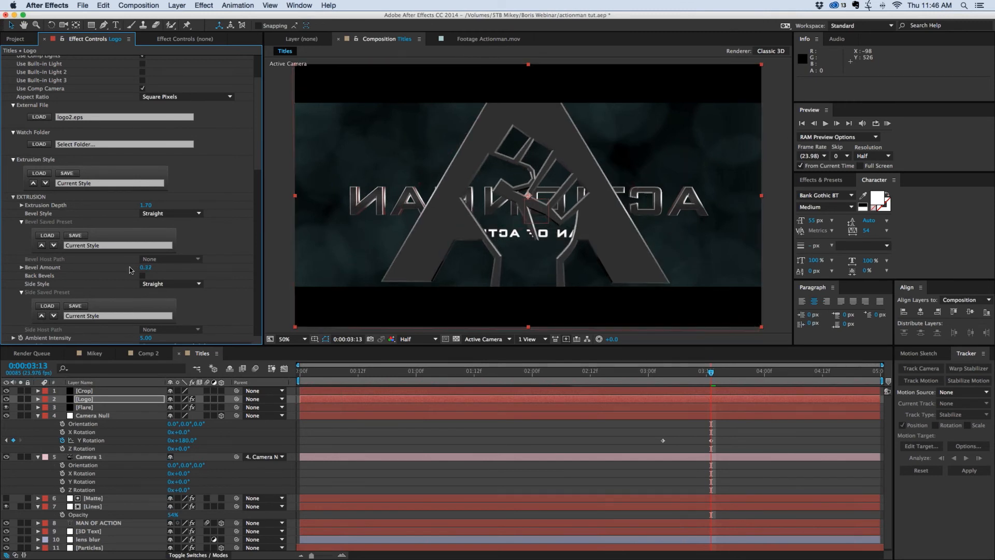
# Turn on all three built-in lights for the extruded logo, keeping the comp camera in use.
pyautogui.moveTo(259, 140); pyautogui.dragTo(256, 118)
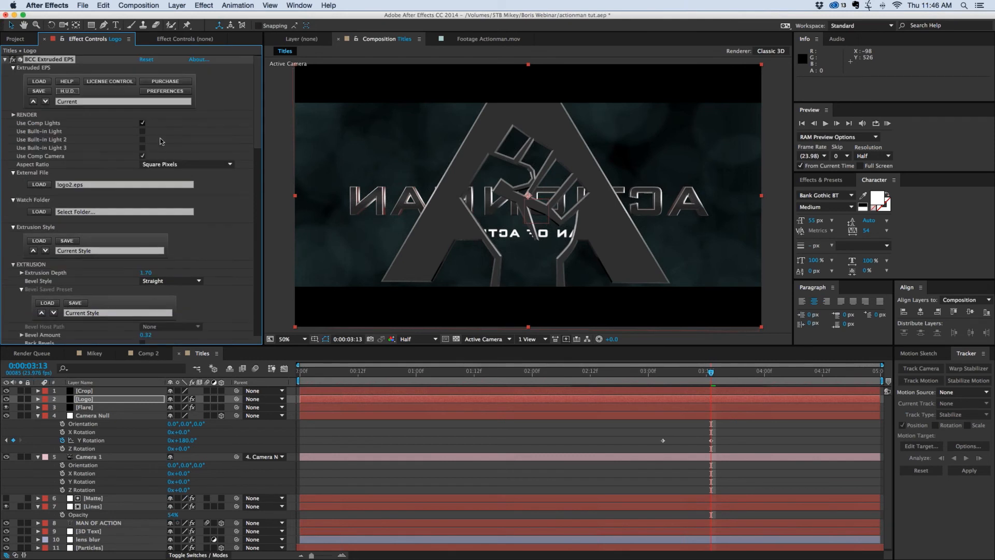
pyautogui.click(143, 132)
pyautogui.click(143, 140)
pyautogui.click(143, 148)
pyautogui.click(143, 155)
# Lower the extruded logo's Ambient Intensity to 0.00.
pyautogui.scroll(-6, 259, 161)
pyautogui.moveTo(259, 168); pyautogui.dragTo(257, 201)
pyautogui.moveTo(145, 221); pyautogui.dragTo(127, 225)
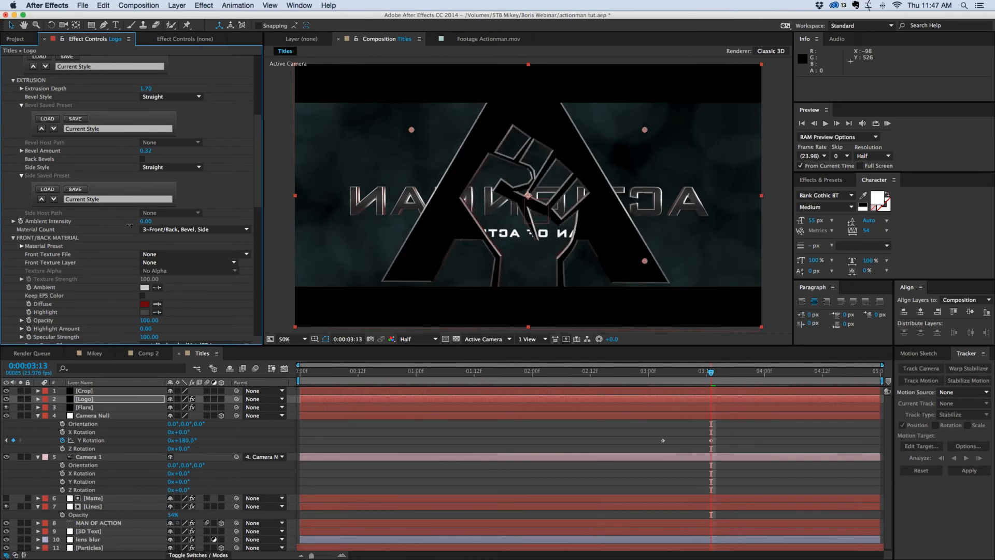
pyautogui.click(14, 221)
pyautogui.click(14, 221)
pyautogui.scroll(-1, 197, 249)
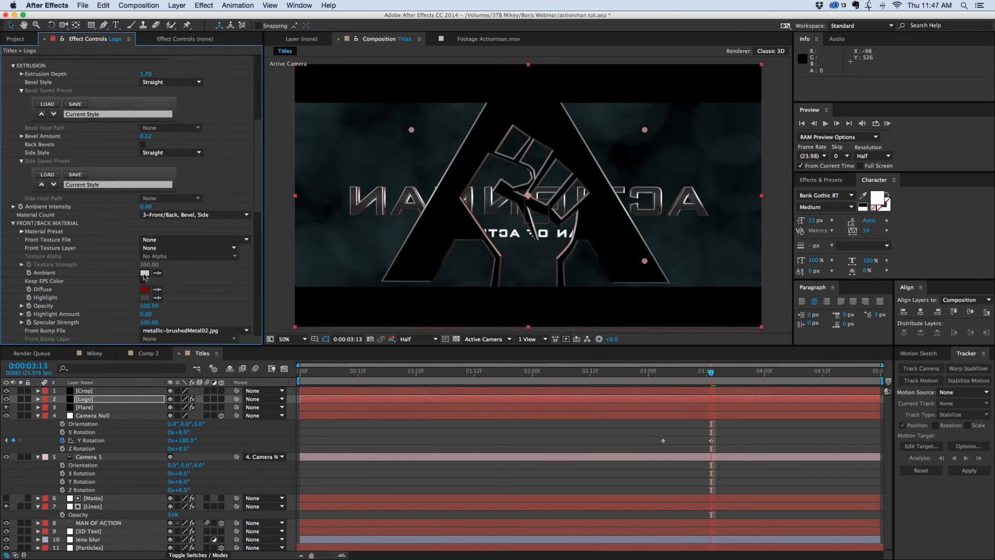
# Change the Ambient color of the logo's front/back material to bright red.
pyautogui.click(144, 276)
pyautogui.click(220, 356)
pyautogui.moveTo(219, 357); pyautogui.dragTo(230, 393)
pyautogui.click(318, 324)
# Check the front/back material preset, then try Two-sided Lighting off and switch it back on.
pyautogui.scroll(-3, 255, 222)
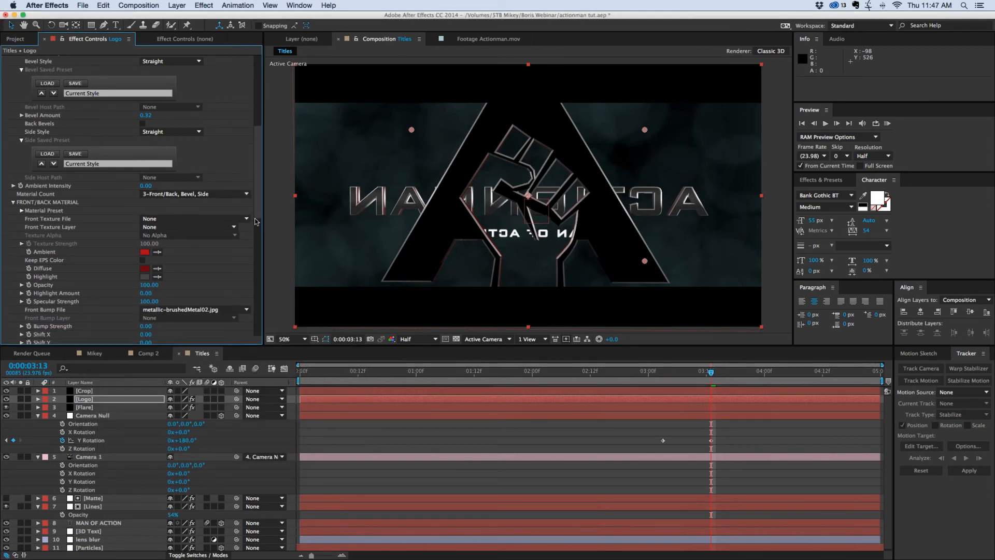
pyautogui.click(22, 189)
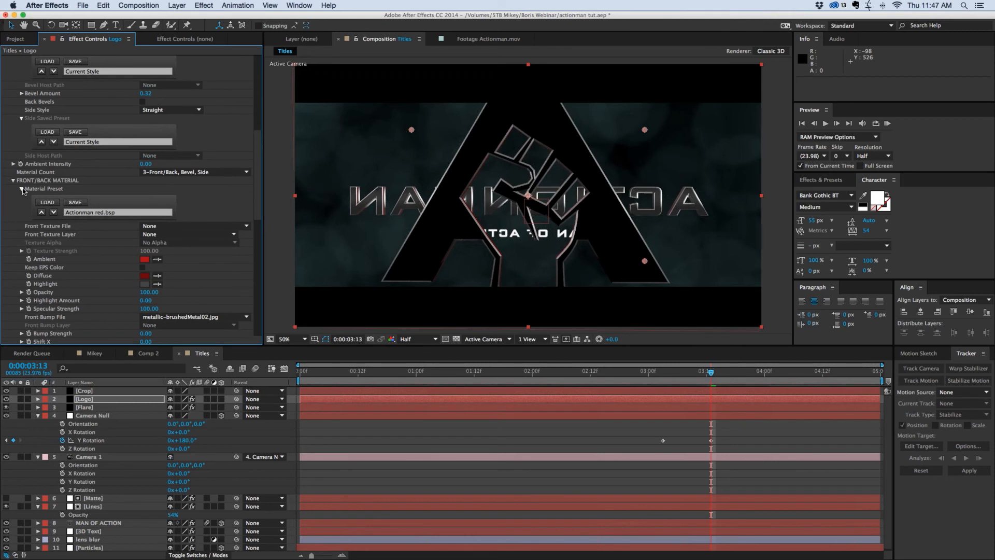
pyautogui.click(22, 189)
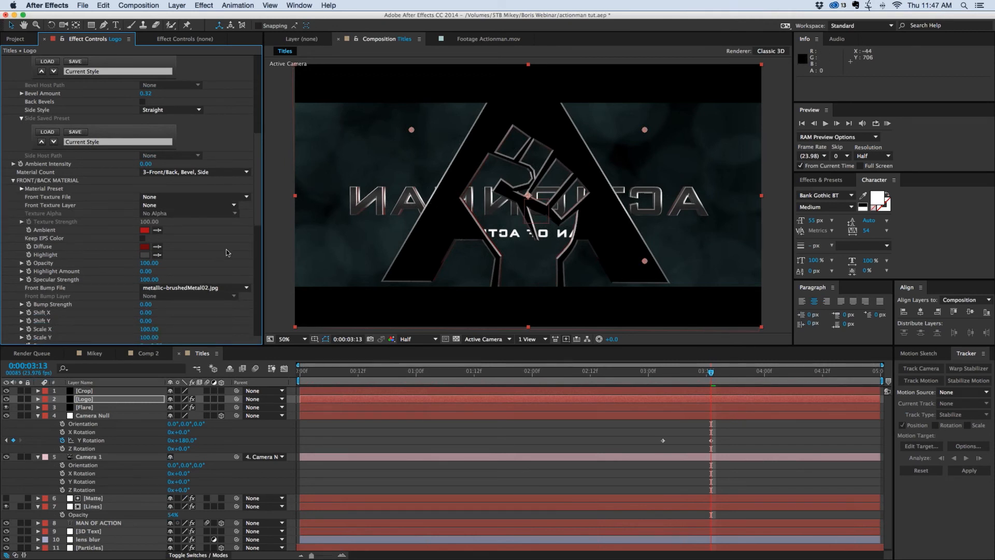
pyautogui.scroll(-1, 259, 248)
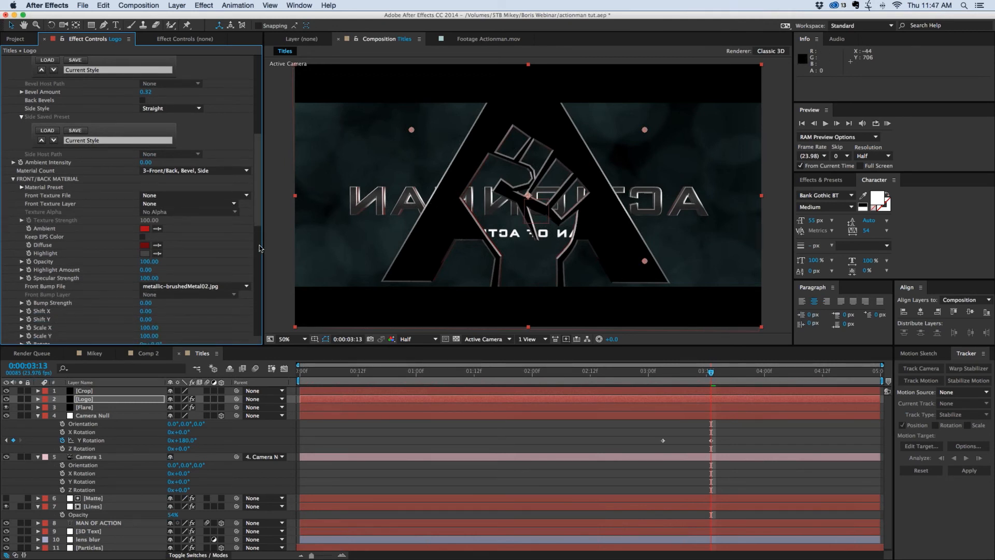
pyautogui.scroll(-6, 208, 233)
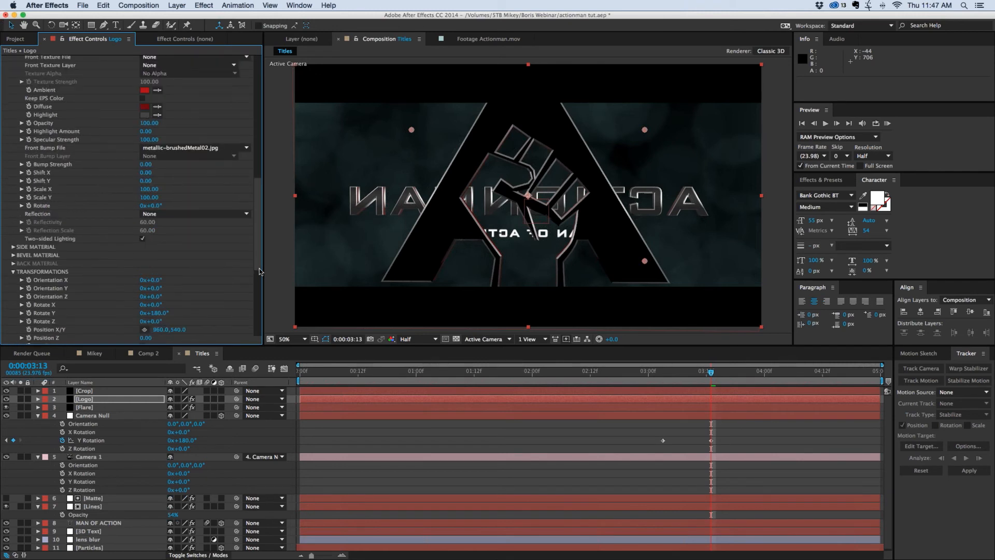
pyautogui.click(143, 236)
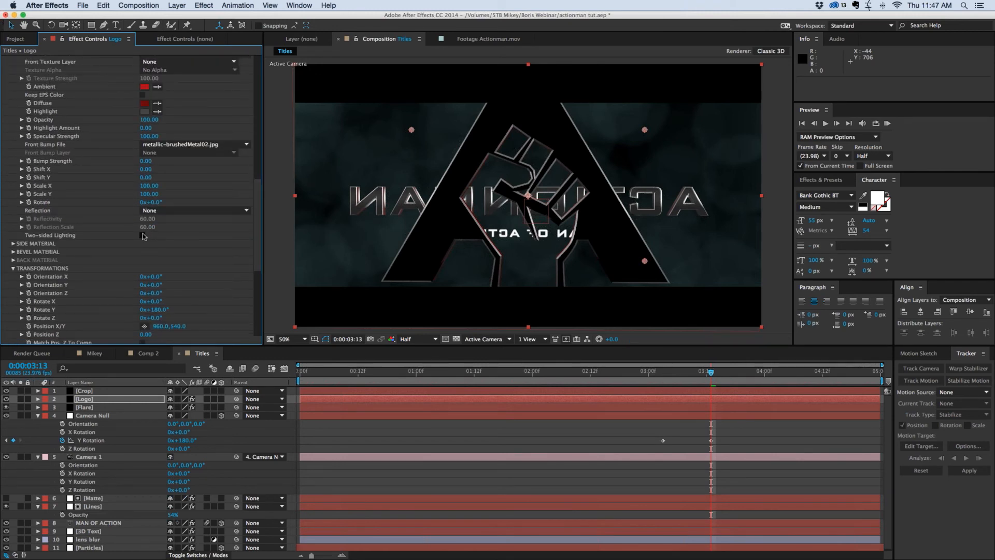
pyautogui.click(144, 236)
# Look through the logo's extrusion and front/back material settings for what is keeping its face dark.
pyautogui.scroll(3, 261, 212)
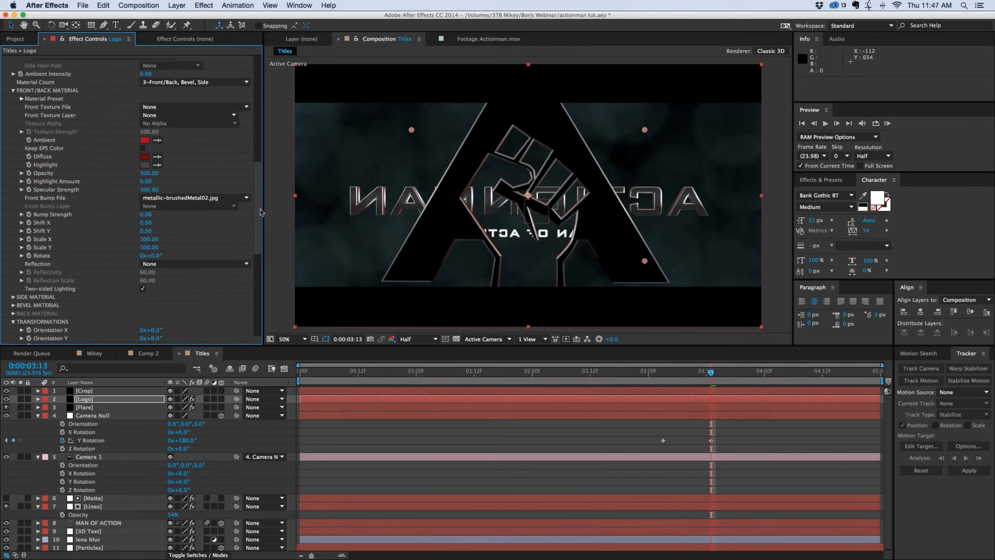
pyautogui.scroll(1, 260, 210)
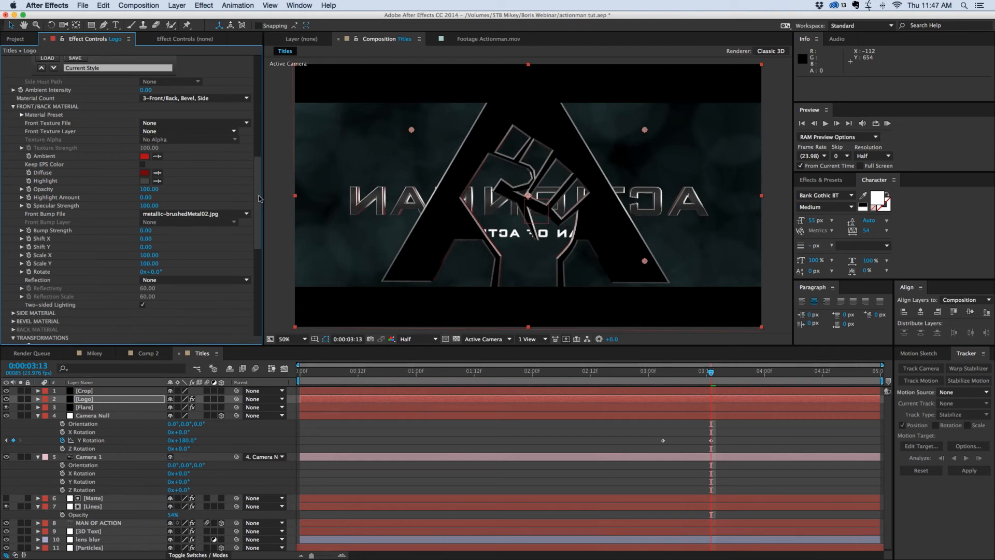
pyautogui.scroll(1, 259, 195)
pyautogui.scroll(2, 260, 187)
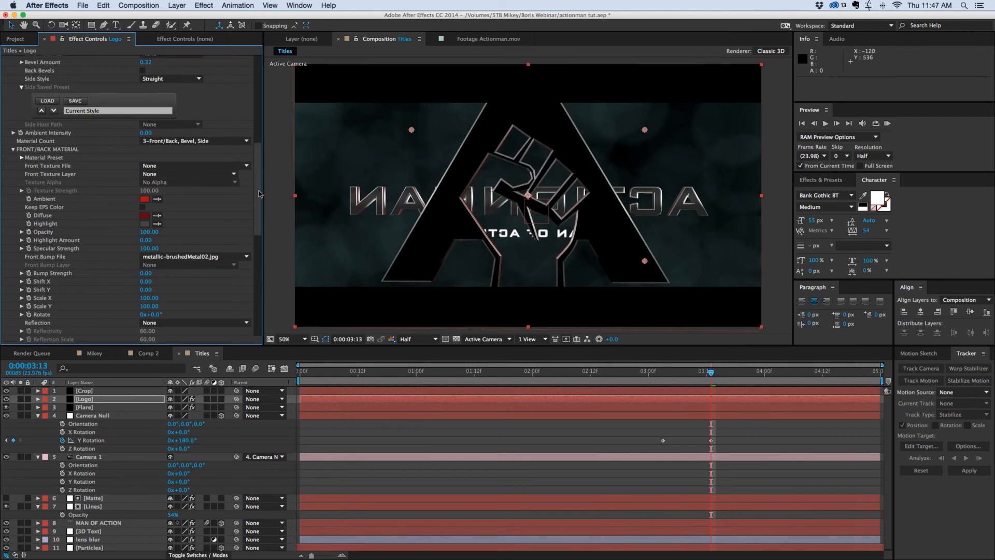
pyautogui.scroll(4, 260, 191)
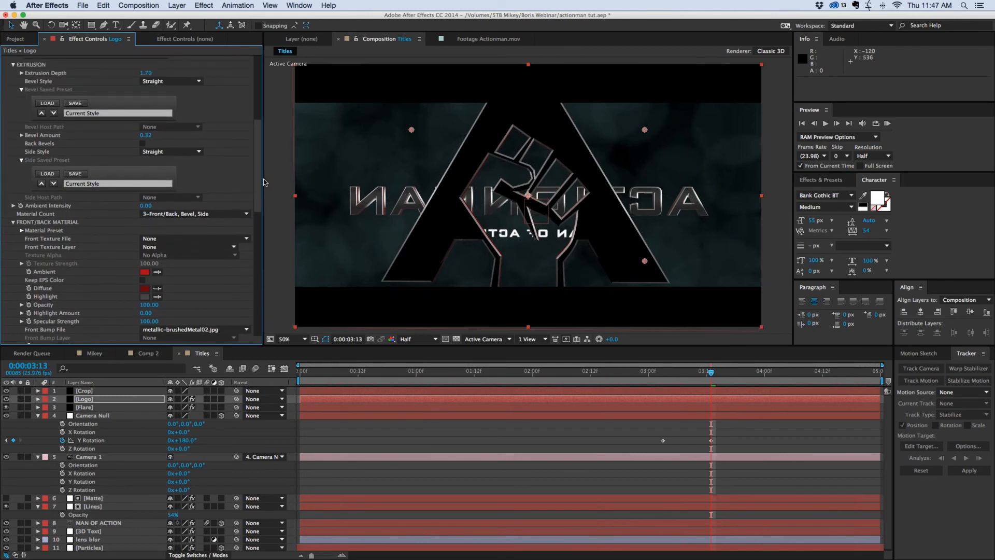
pyautogui.scroll(1, 261, 184)
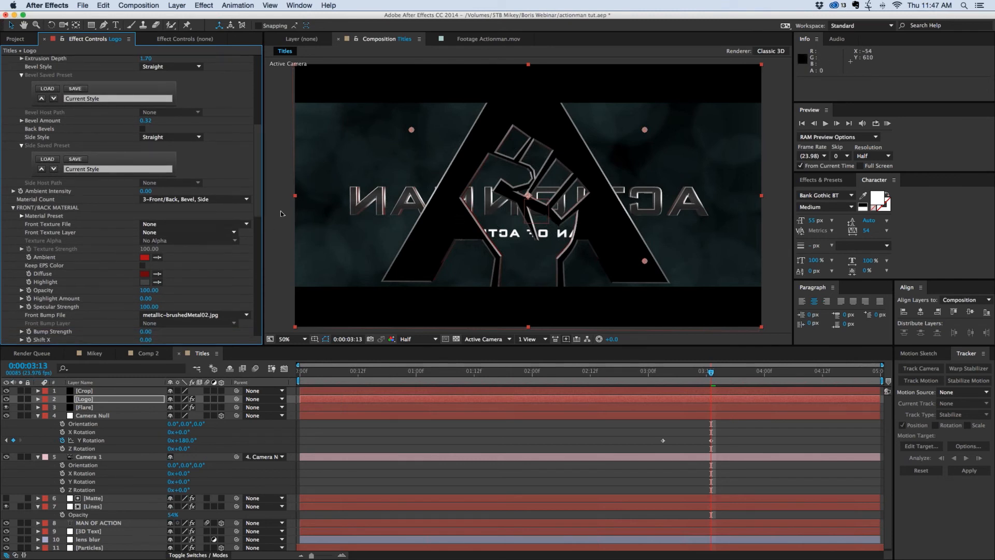
pyautogui.scroll(-1, 258, 208)
pyautogui.scroll(-2, 257, 208)
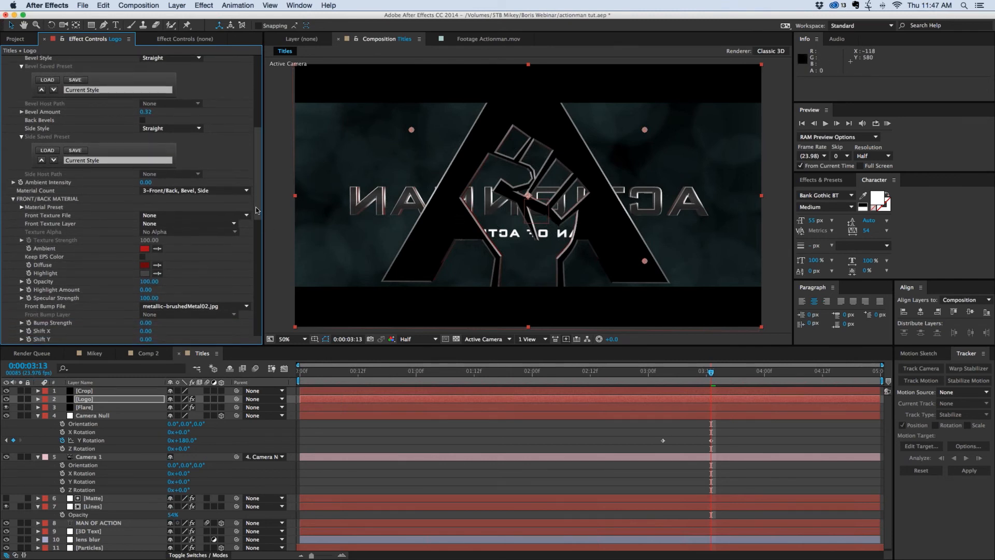
pyautogui.scroll(-2, 185, 241)
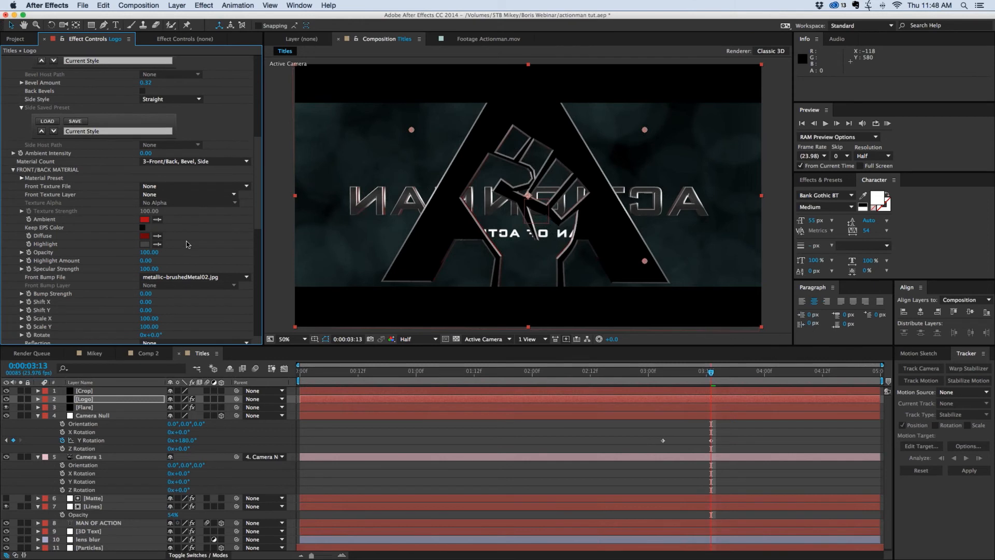
pyautogui.scroll(-2, 186, 241)
pyautogui.scroll(-2, 186, 241)
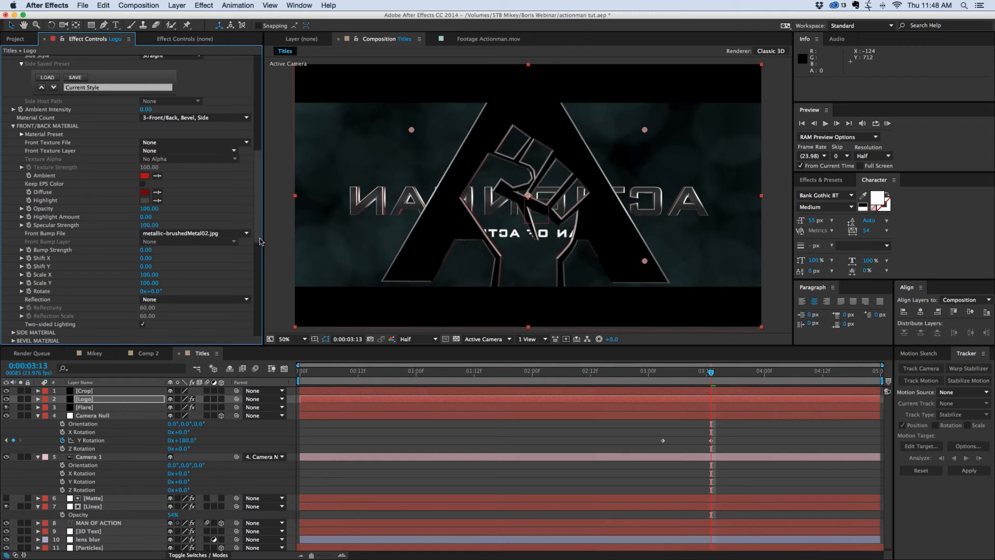
# Set the logo's Built-in Light 1 Source Z to -1.00 and reduce its Master Scale to 65.
pyautogui.scroll(-1, 261, 243)
pyautogui.scroll(-15, 259, 244)
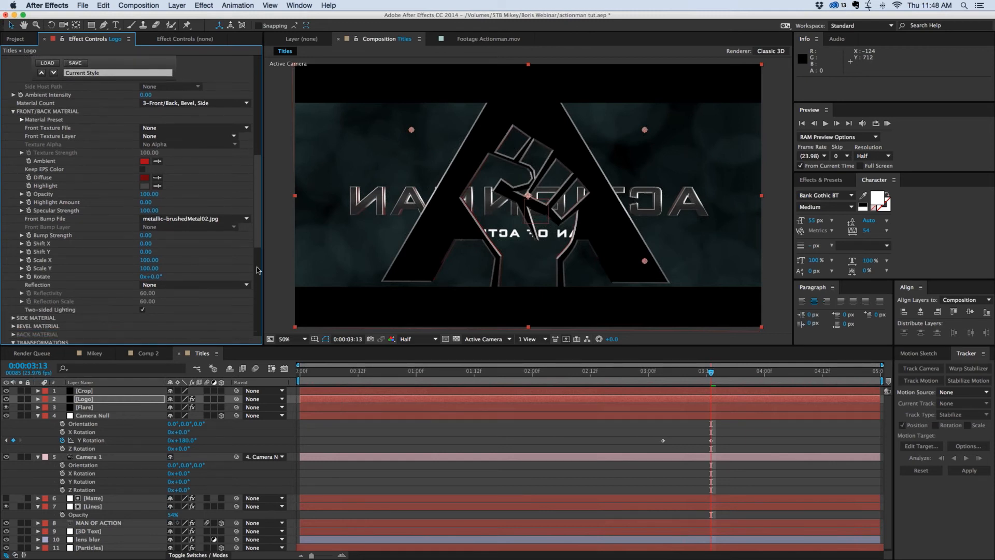
pyautogui.moveTo(254, 325); pyautogui.dragTo(255, 327)
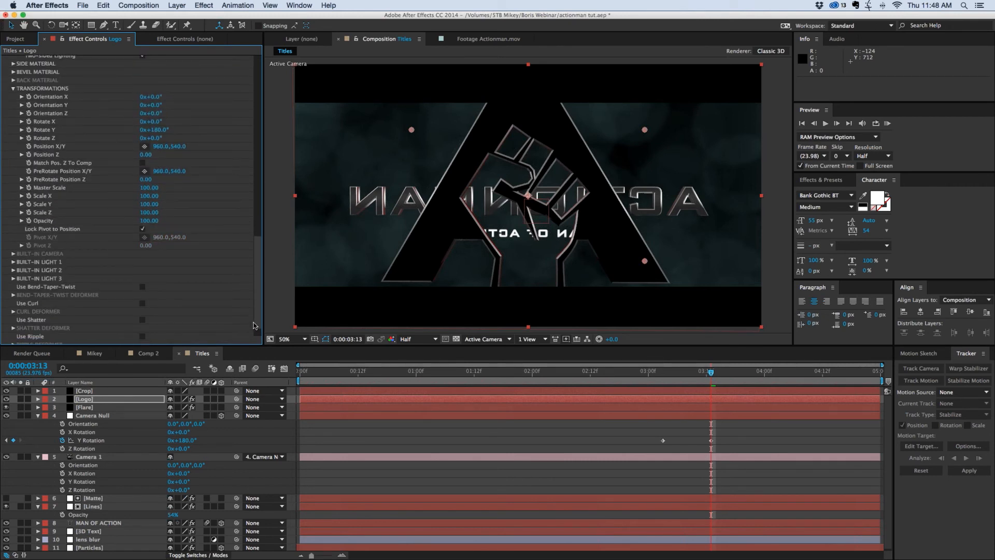
pyautogui.click(14, 263)
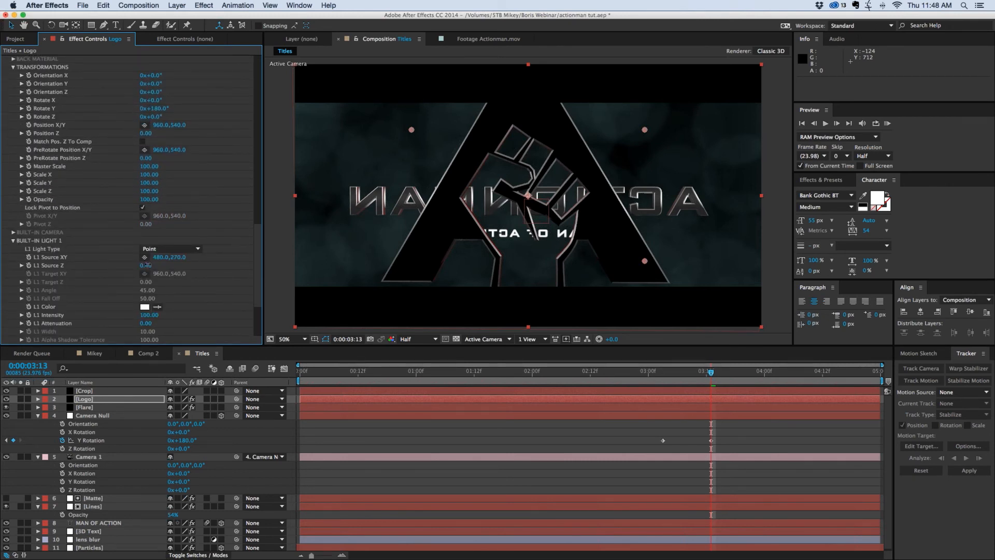
pyautogui.moveTo(124, 266); pyautogui.dragTo(144, 265)
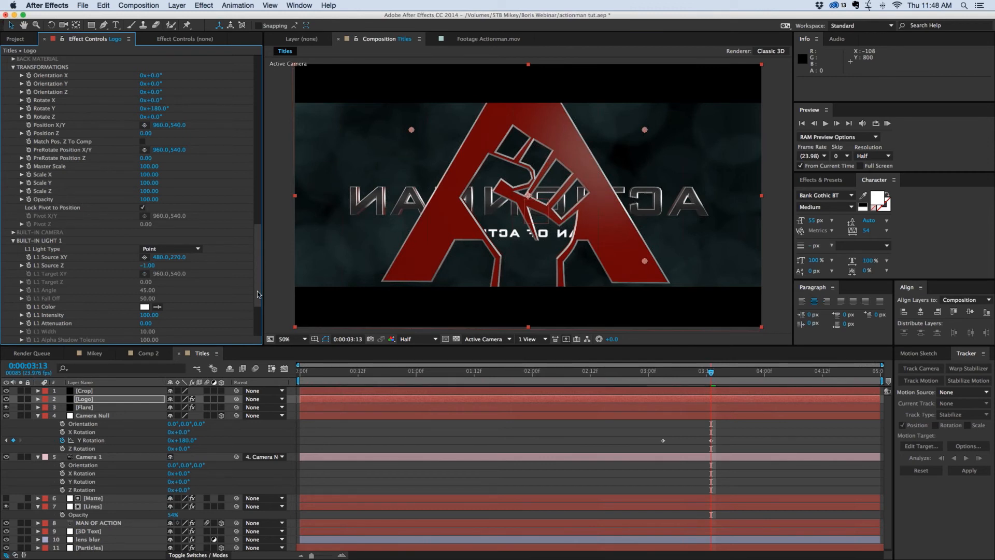
pyautogui.scroll(6, 63, 162)
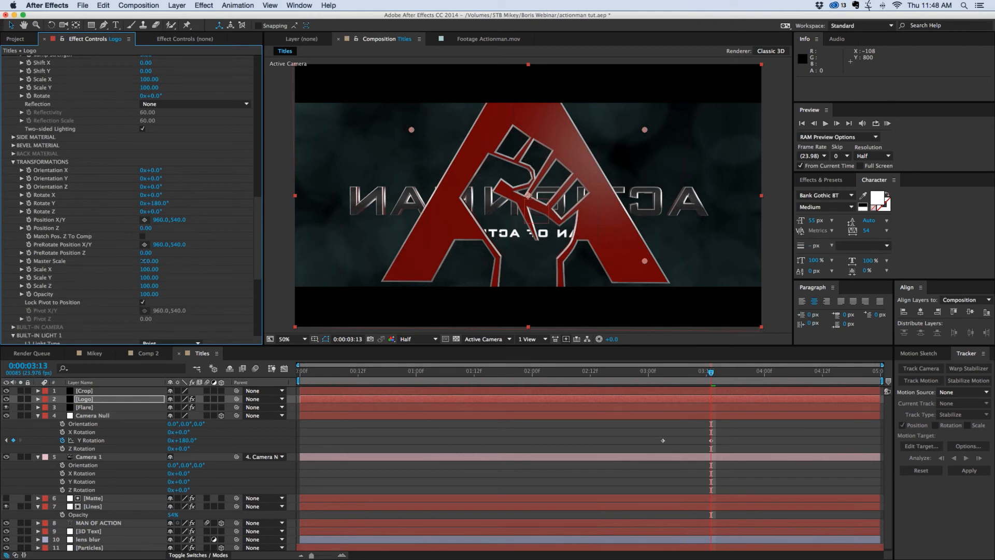
pyautogui.moveTo(137, 261); pyautogui.dragTo(133, 260)
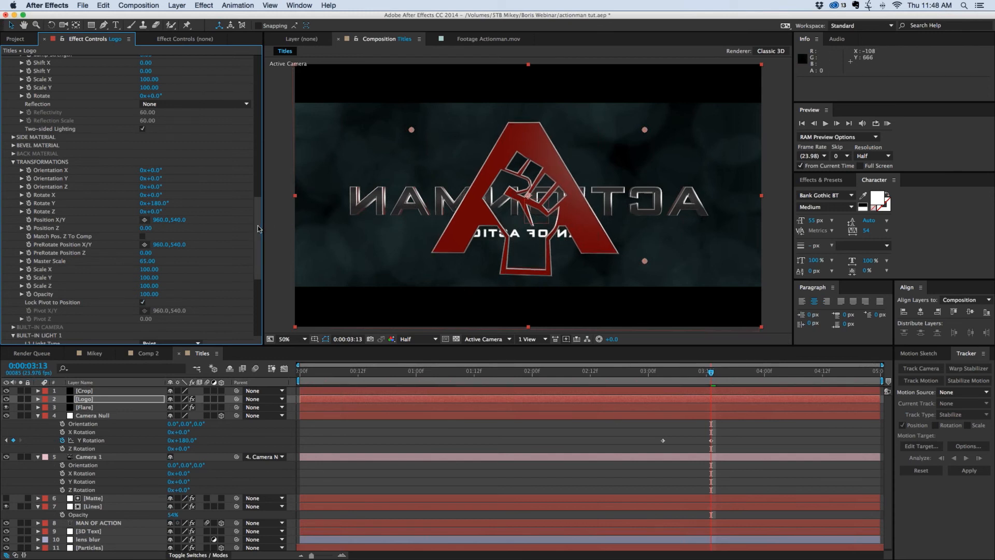
# Enable Bend-Taper-Twist on the logo with Strength -1.00 and set its Extrusion Depth to 5.20.
pyautogui.moveTo(257, 229); pyautogui.dragTo(257, 285)
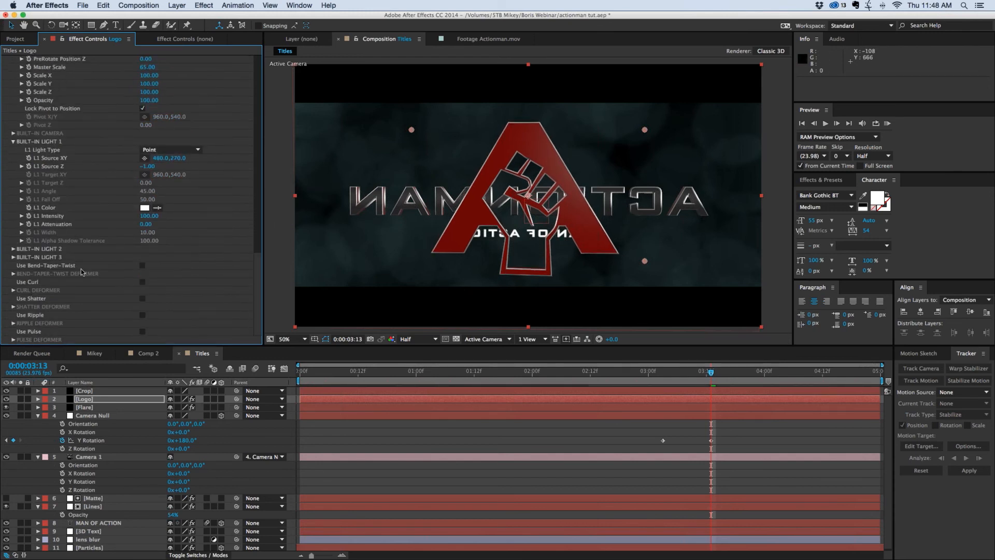
pyautogui.click(143, 266)
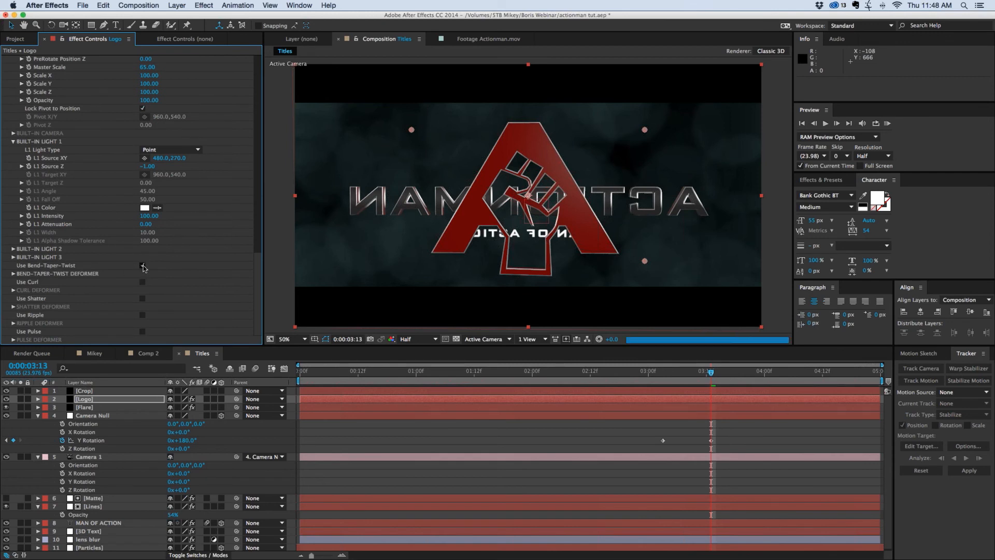
pyautogui.click(14, 273)
pyautogui.moveTo(143, 282); pyautogui.dragTo(164, 281)
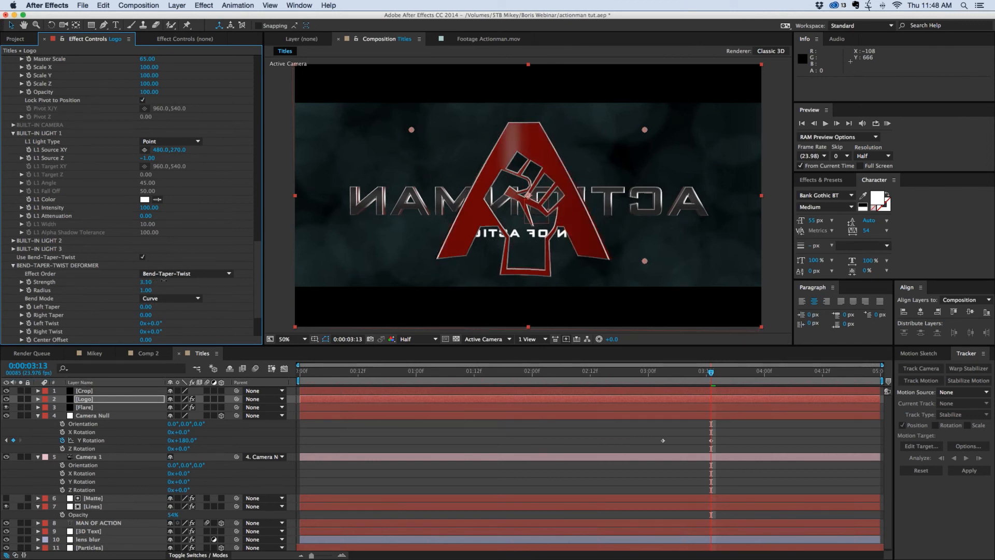
pyautogui.moveTo(146, 282); pyautogui.dragTo(140, 282)
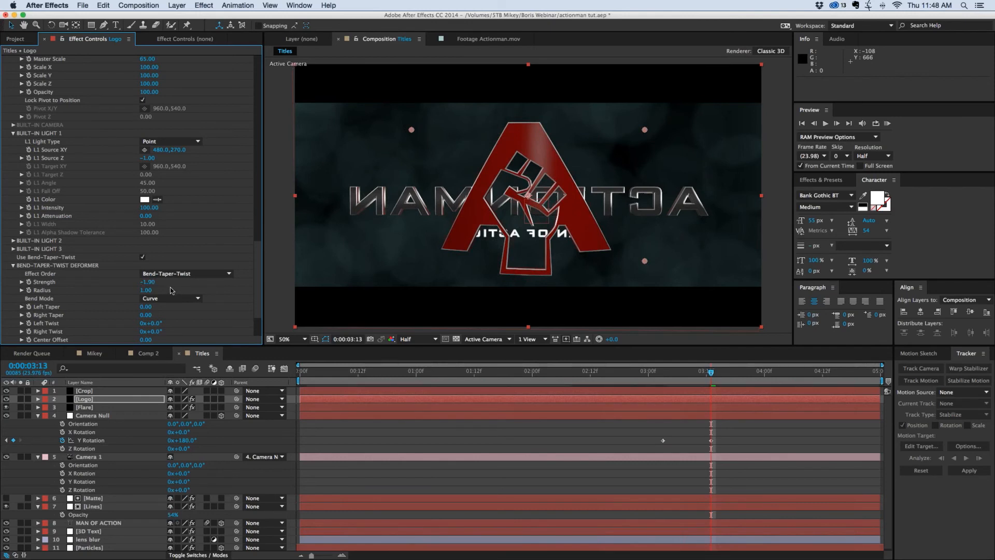
pyautogui.moveTo(258, 263); pyautogui.dragTo(259, 105)
pyautogui.moveTo(146, 189); pyautogui.dragTo(162, 188)
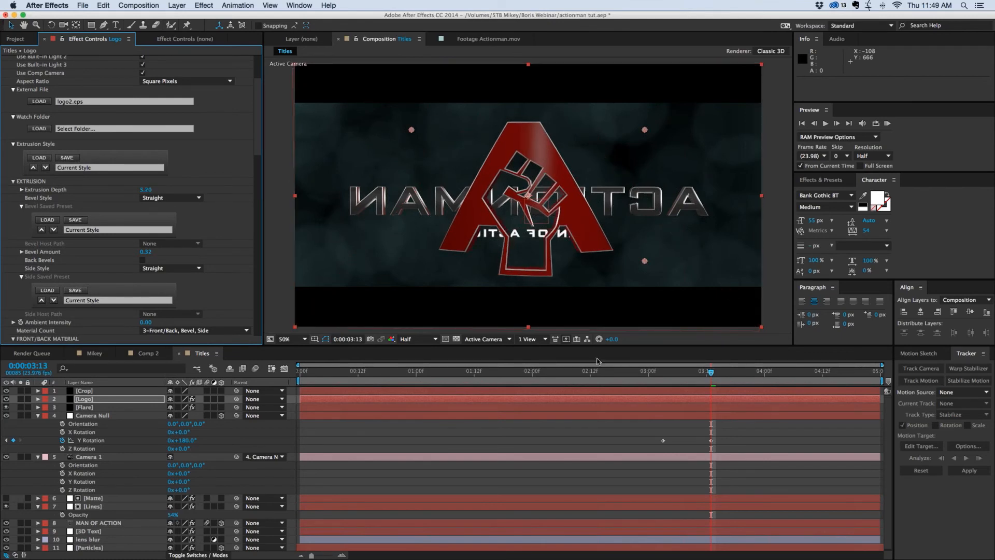
# Preview the camera spin between title and logo from 0:00:03:03.
pyautogui.click(660, 373)
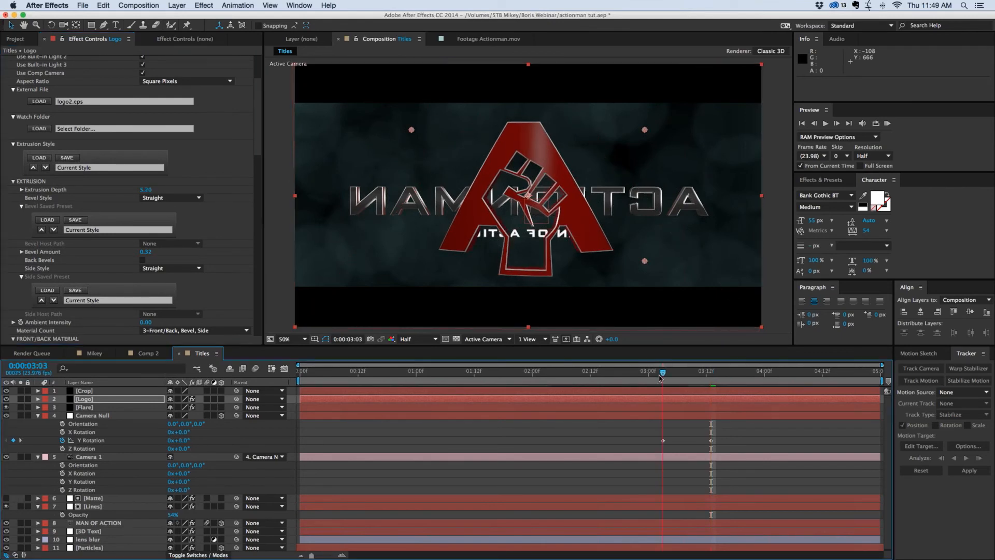
pyautogui.press('space')
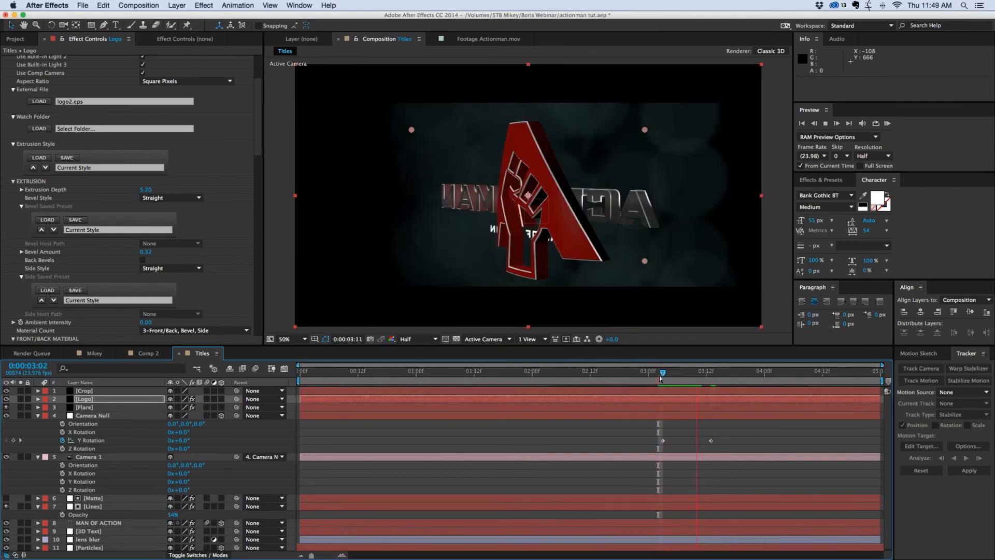
pyautogui.press('space')
pyautogui.moveTo(687, 379)
pyautogui.mouseDown()
pyautogui.moveTo(667, 379)
pyautogui.moveTo(687, 380)
pyautogui.mouseUp()
pyautogui.press('space')
pyautogui.press('space')
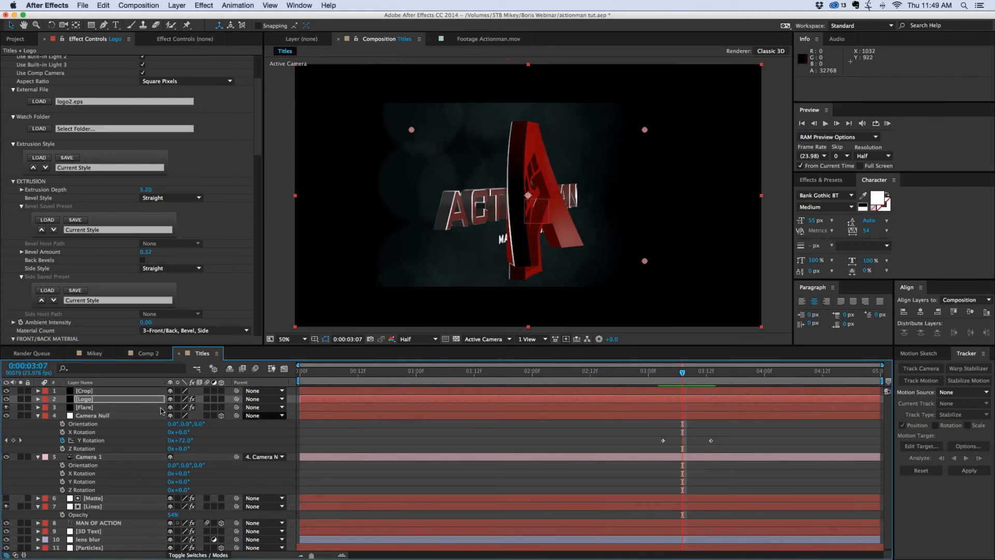
# Keyframe the Logo layer's opacity from 0% at 0:00:03:07 to 100% at 0:00:03:09.
pyautogui.press('t')
pyautogui.click(62, 407)
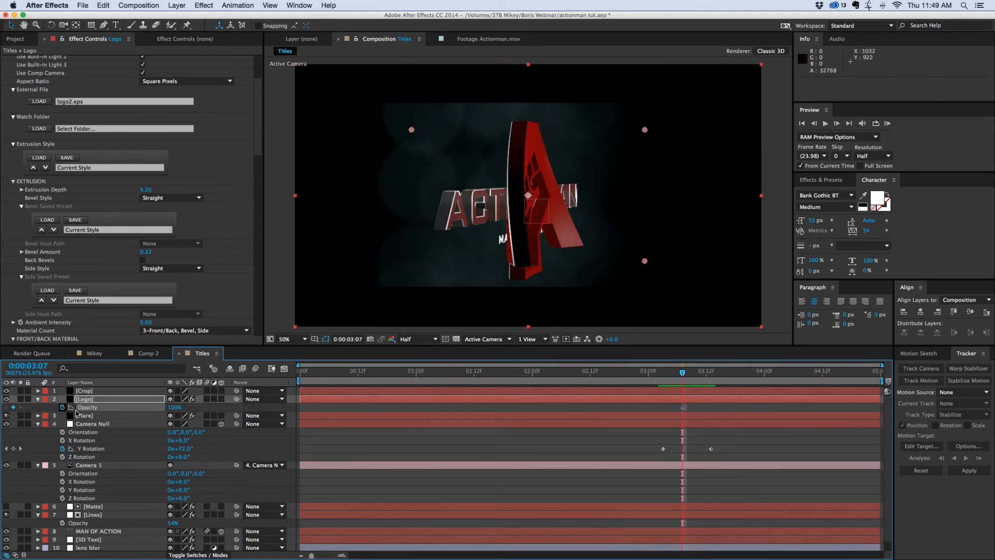
pyautogui.moveTo(113, 407); pyautogui.dragTo(98, 408)
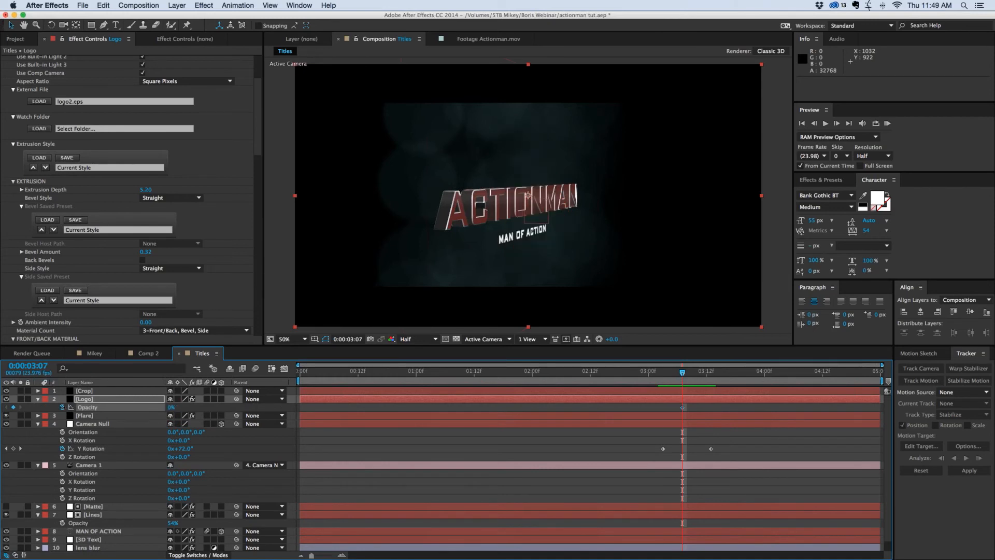
pyautogui.press('pagedown')
pyautogui.press('pagedown')
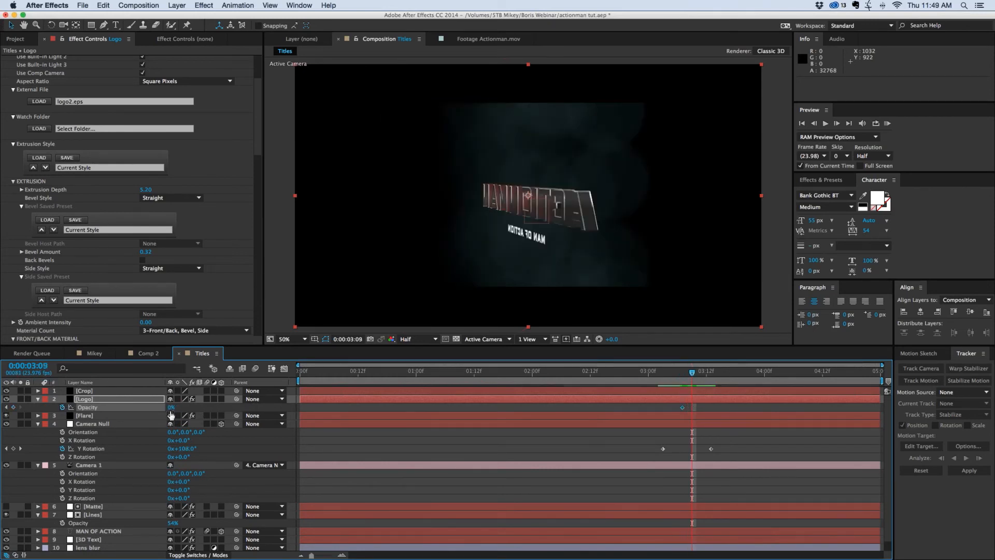
pyautogui.press('pageup')
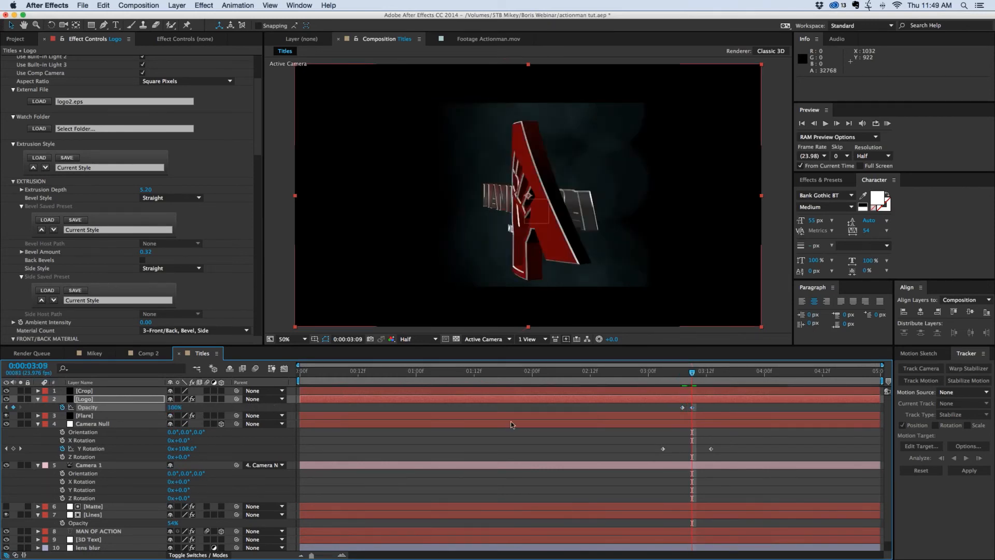
pyautogui.press('pageup')
pyautogui.press('pagedown')
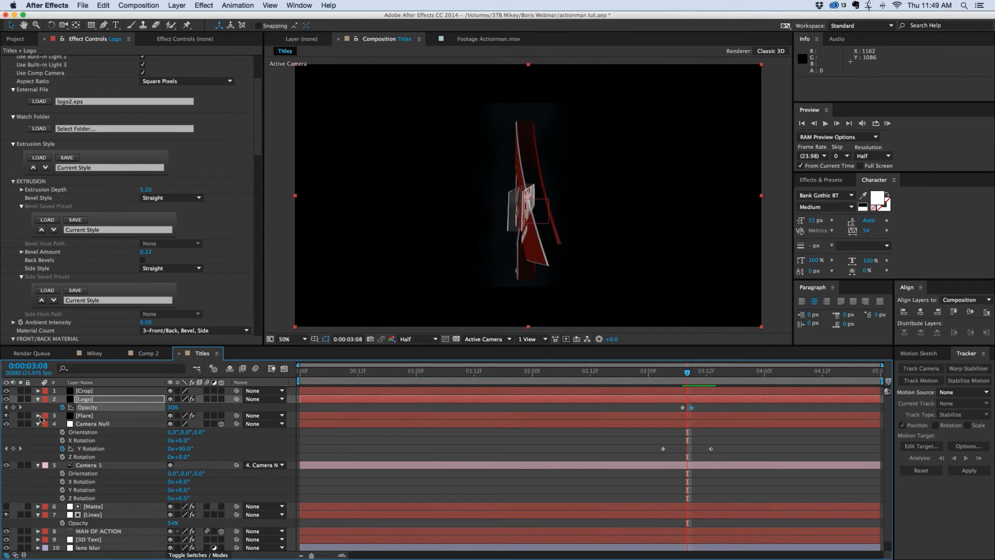
# Keyframe the opacity of the MAN OF ACTION and 3D Text layers at 0% at 0:00:03:09.
pyautogui.scroll(-1, 65, 437)
pyautogui.scroll(-1, 66, 436)
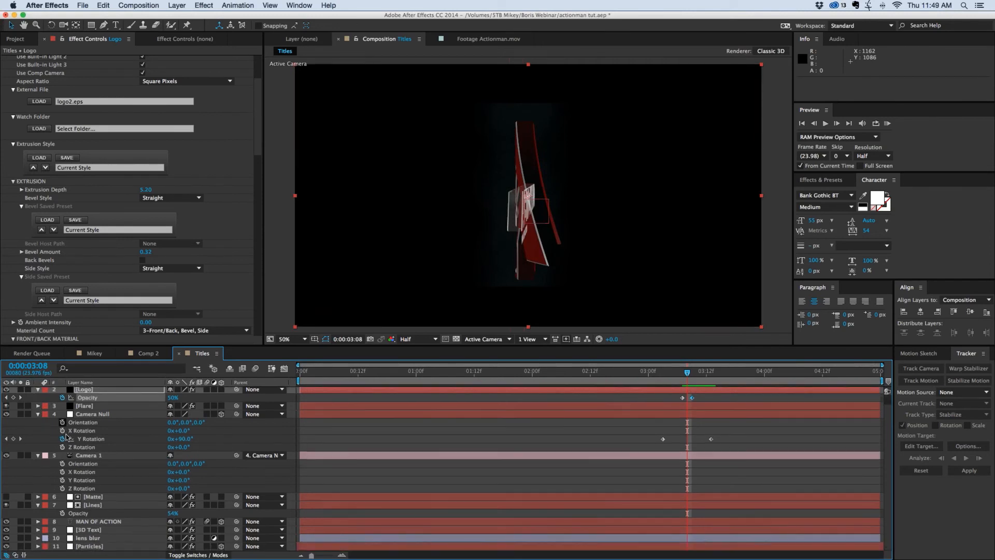
pyautogui.click(119, 521)
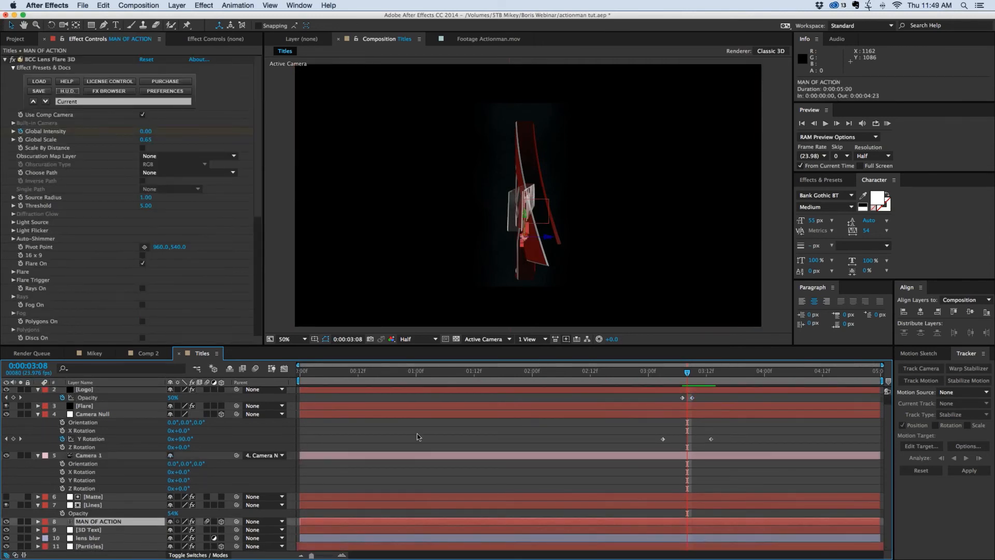
pyautogui.press('pagedown')
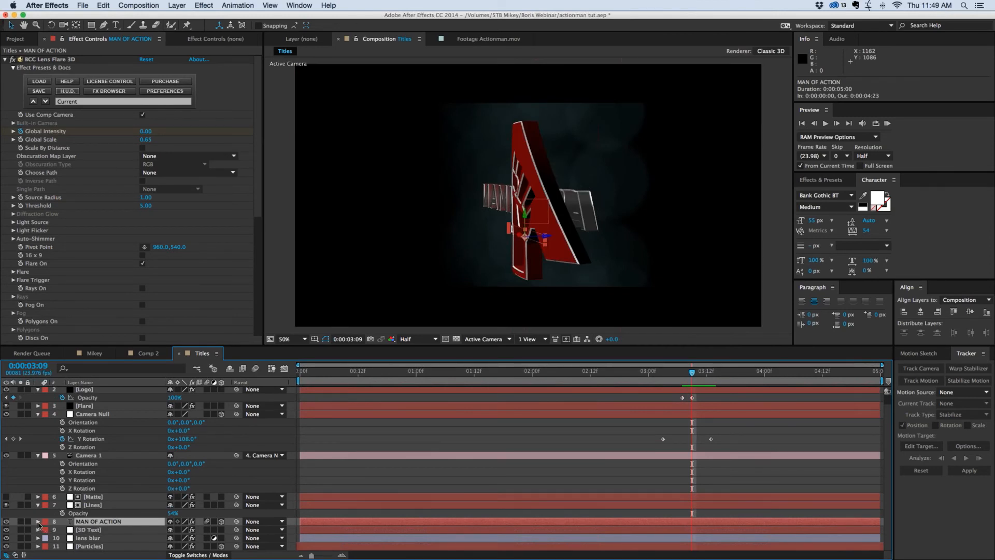
pyautogui.press('t')
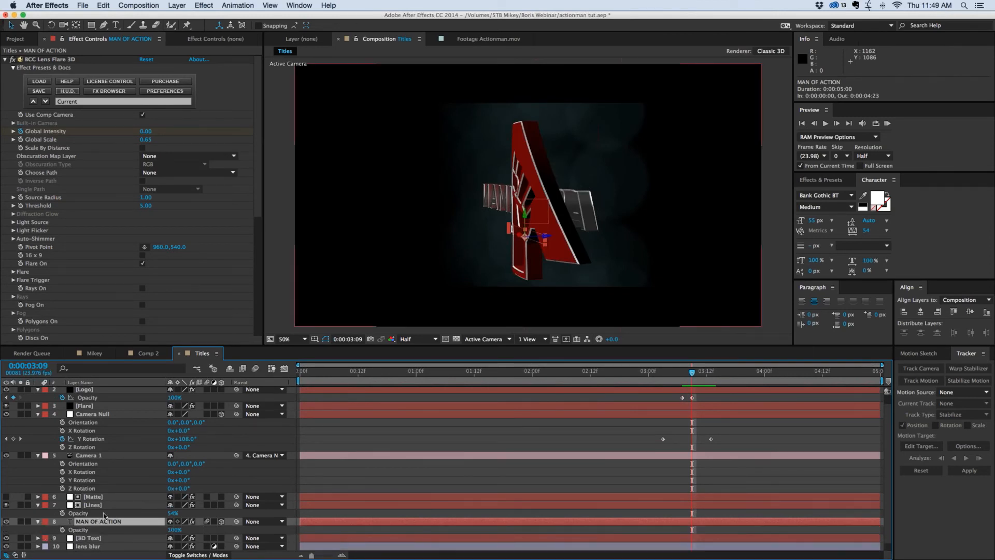
pyautogui.scroll(-1, 103, 512)
pyautogui.click(104, 529)
pyautogui.press('t')
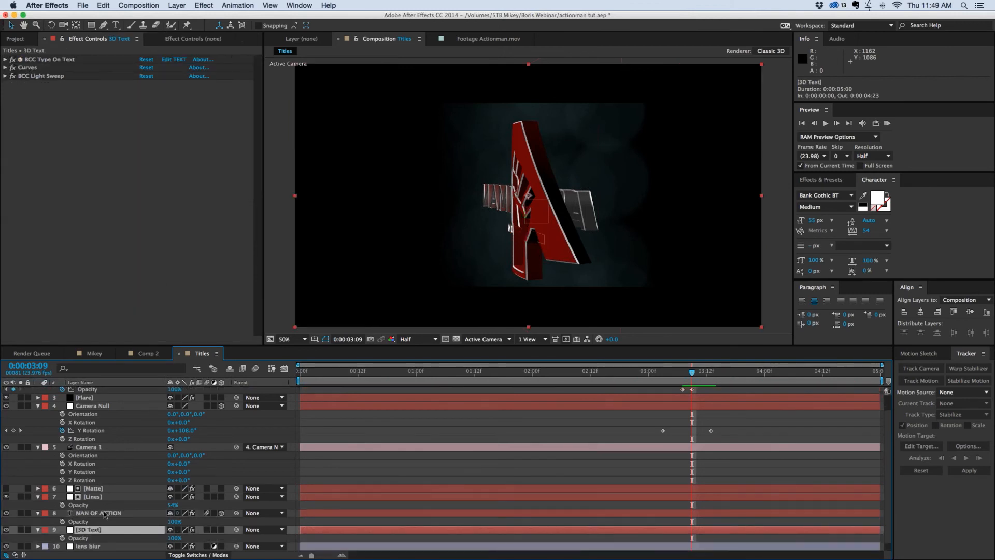
pyautogui.scroll(-1, 103, 513)
pyautogui.click(62, 513)
pyautogui.click(62, 529)
pyautogui.moveTo(173, 513); pyautogui.dragTo(84, 514)
pyautogui.moveTo(175, 530); pyautogui.dragTo(86, 526)
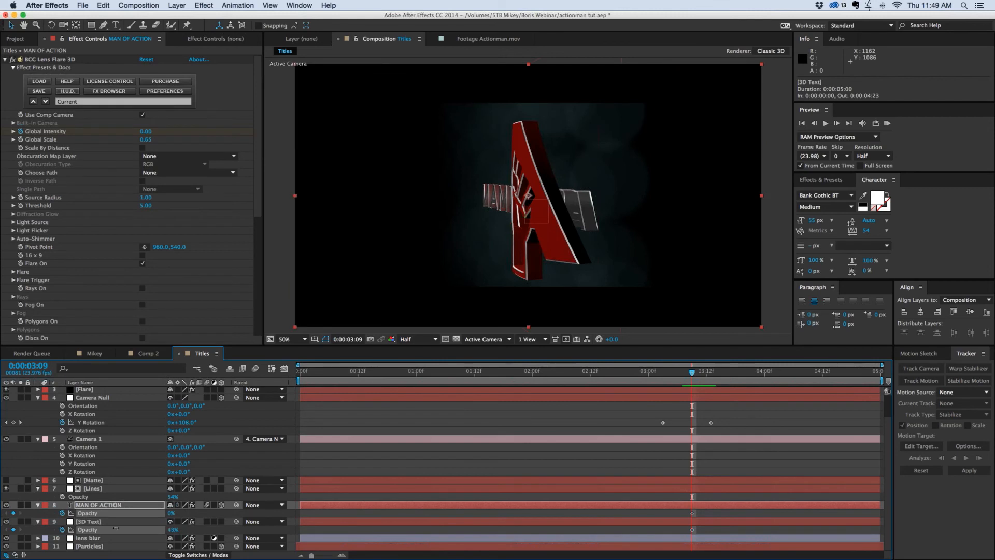
# Add opacity keyframes of 100% at 0:00:03:07 to the MAN OF ACTION and 3D Text layers.
pyautogui.press('pageup')
pyautogui.press('pageup')
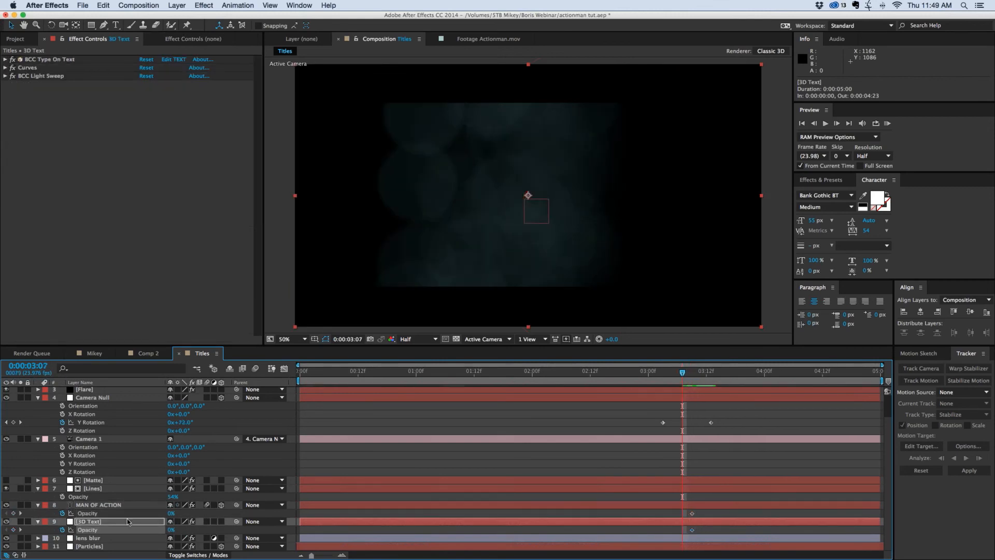
pyautogui.moveTo(173, 514); pyautogui.dragTo(283, 511)
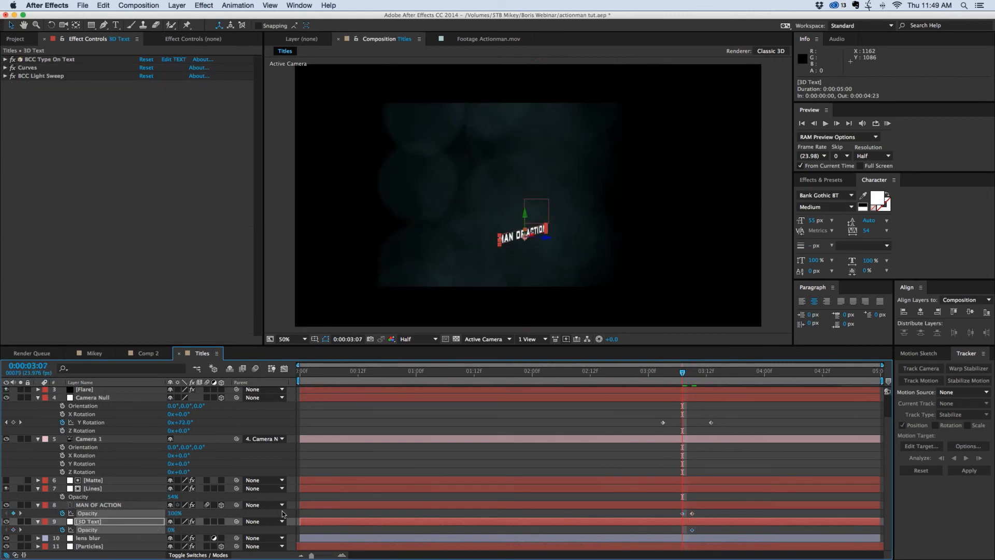
pyautogui.moveTo(171, 529); pyautogui.dragTo(321, 529)
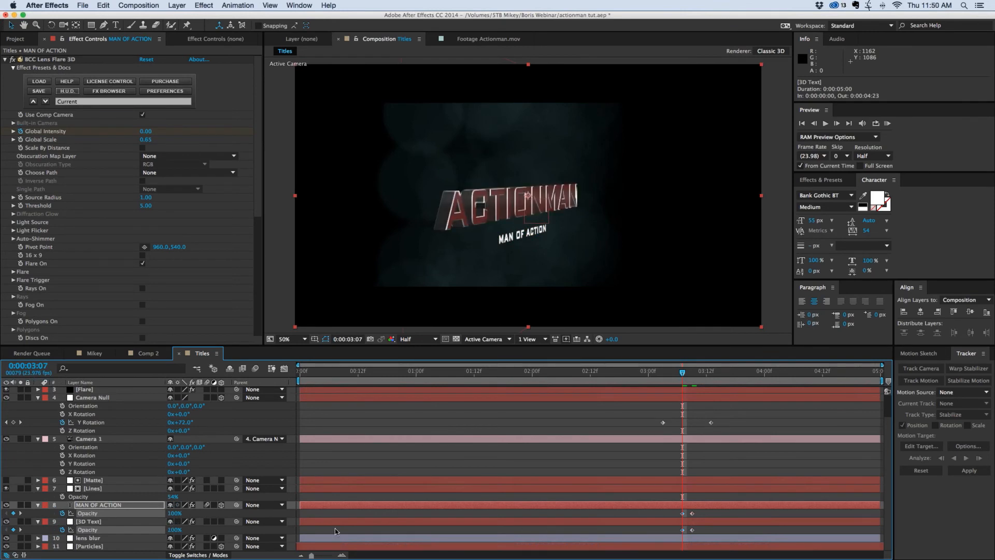
pyautogui.click(335, 529)
# Check the title-to-logo swap frame by frame, then preview the spin from shortly before it starts.
pyautogui.press('pagedown')
pyautogui.press('pagedown')
pyautogui.press('pagedown')
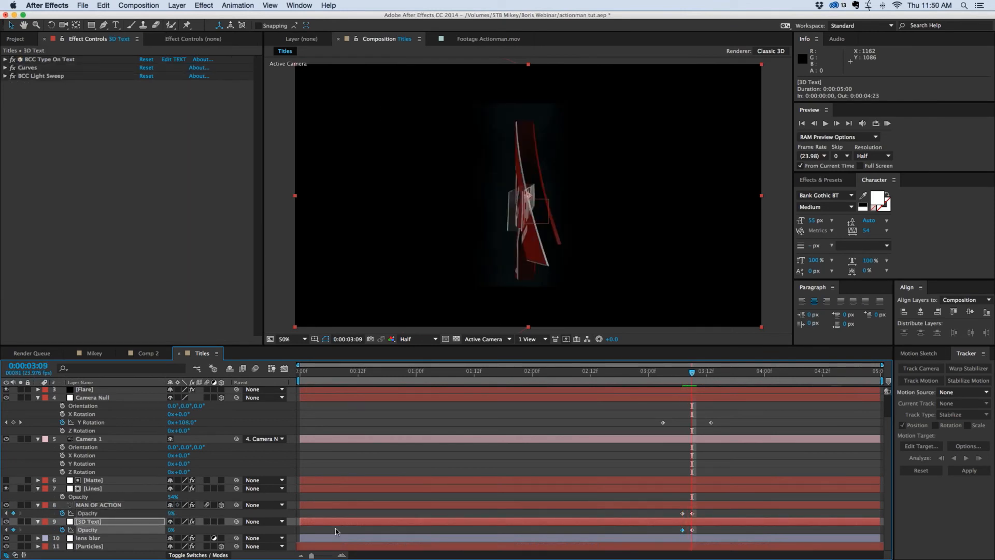
pyautogui.press('pagedown')
pyautogui.press('pagedown')
pyautogui.press('pagedown')
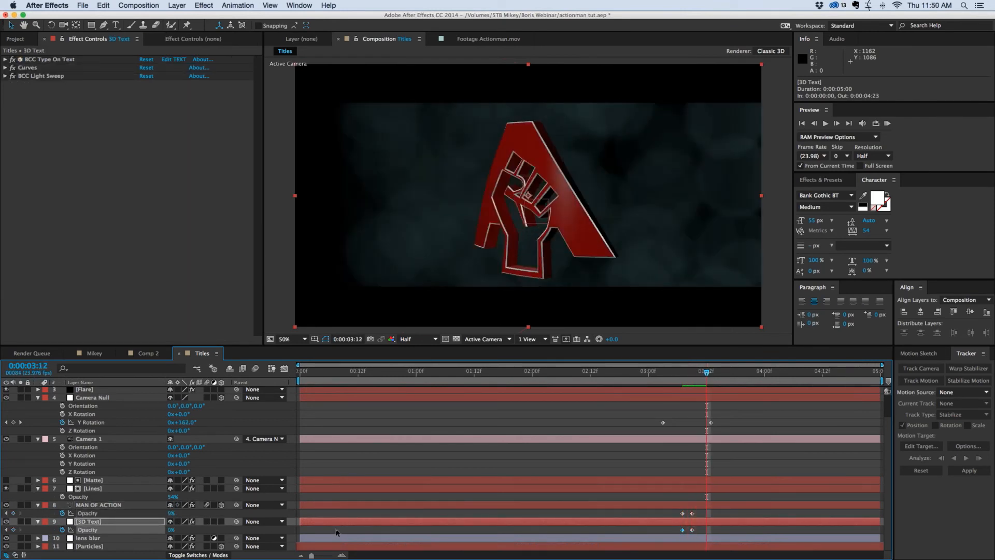
pyautogui.click(663, 373)
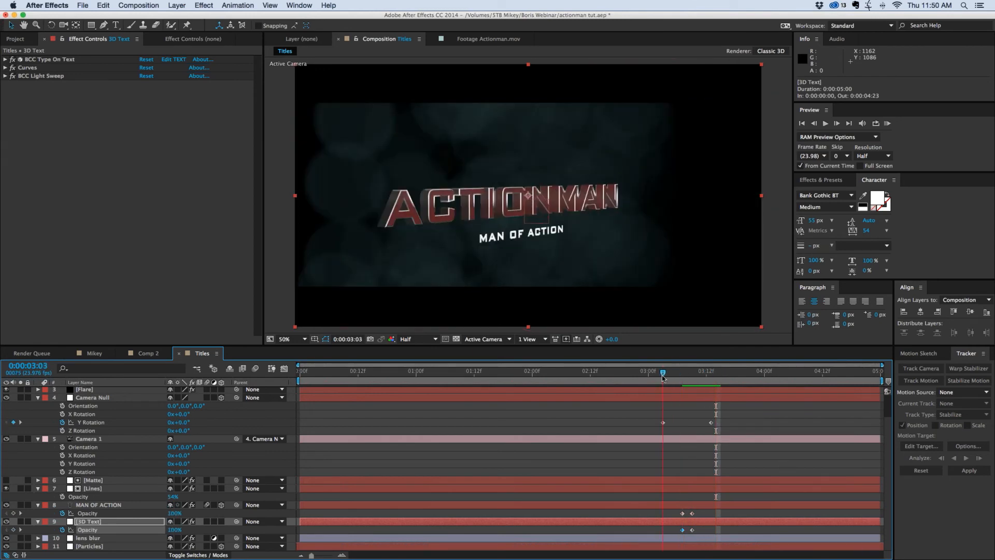
pyautogui.press('space')
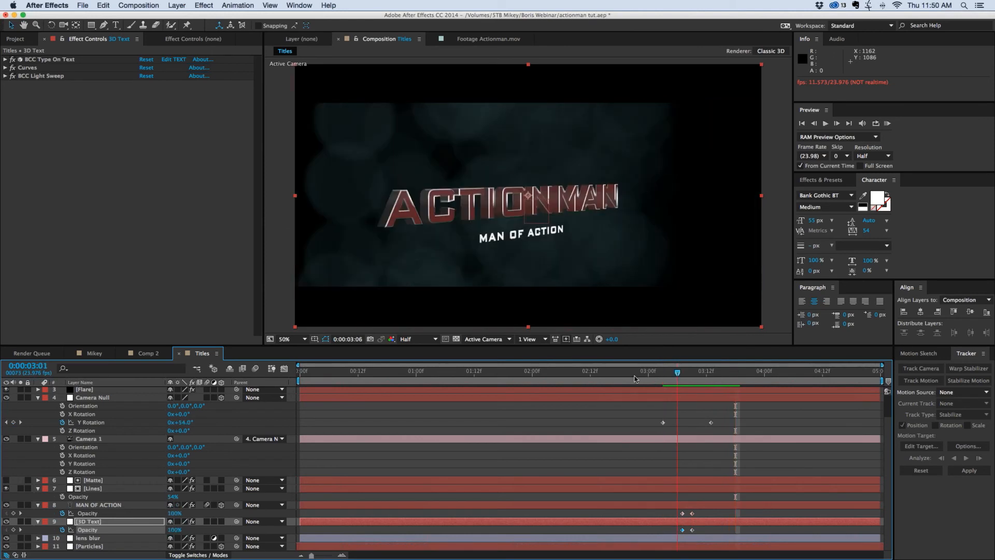
pyautogui.click(639, 380)
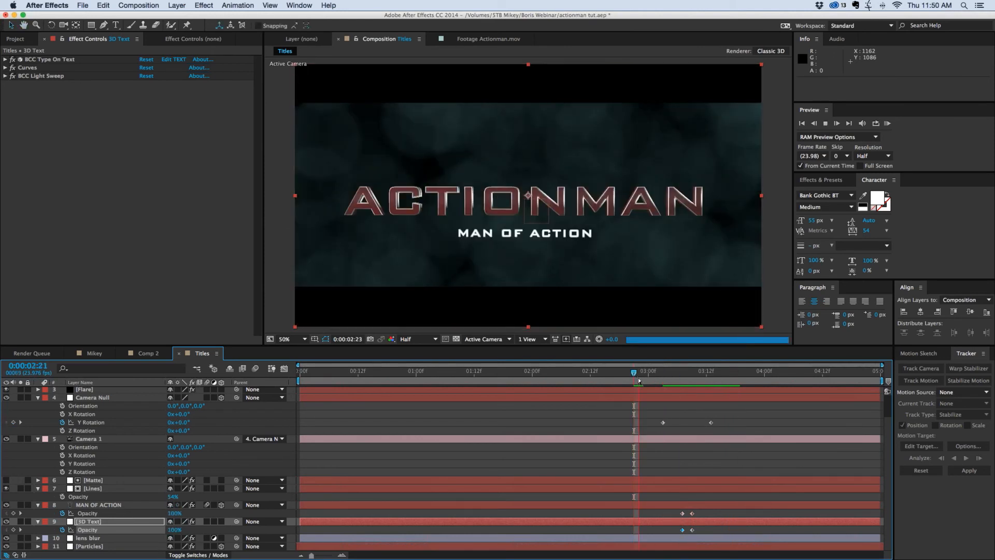
# Enable motion blur with Highest smoothness in the Logo layer's BCC Extruded EPS render settings and check the frame at 0:00:03:09.
pyautogui.scroll(2, 93, 410)
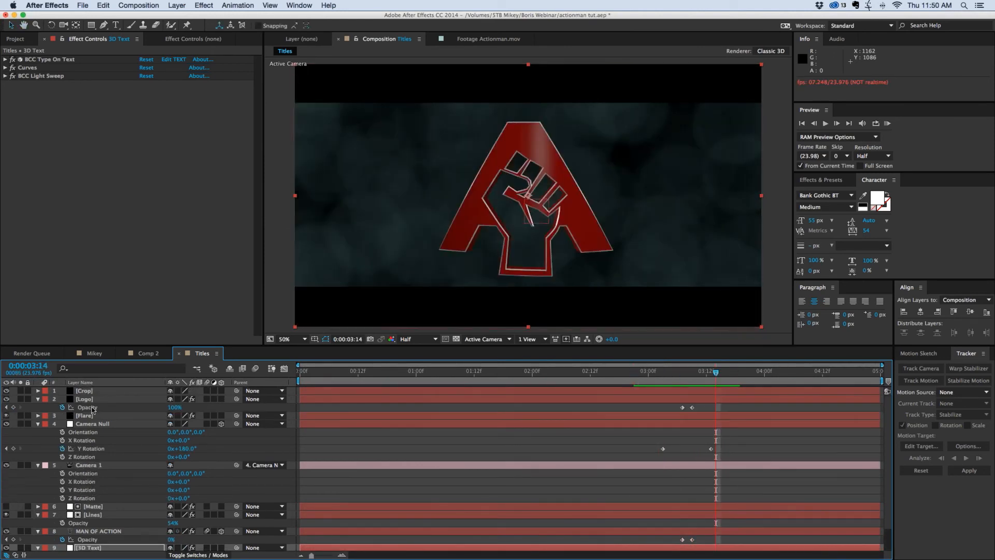
pyautogui.click(86, 399)
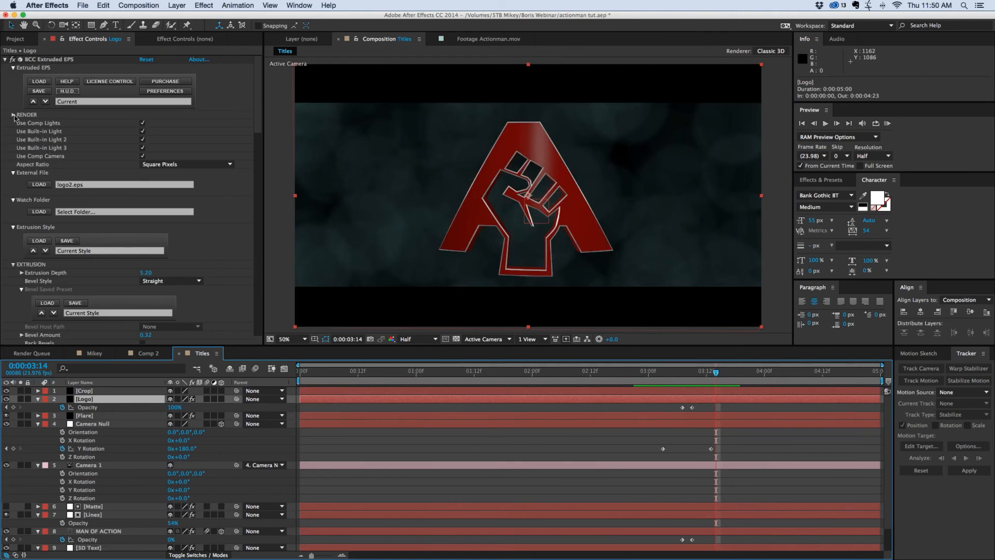
pyautogui.click(13, 115)
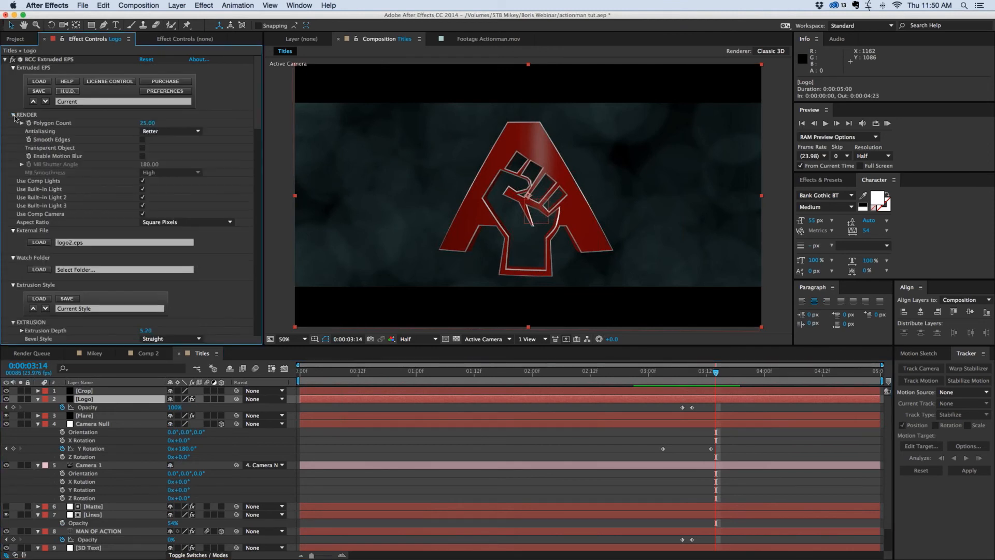
pyautogui.click(142, 156)
pyautogui.click(173, 131)
pyautogui.click(196, 121)
pyautogui.click(160, 172)
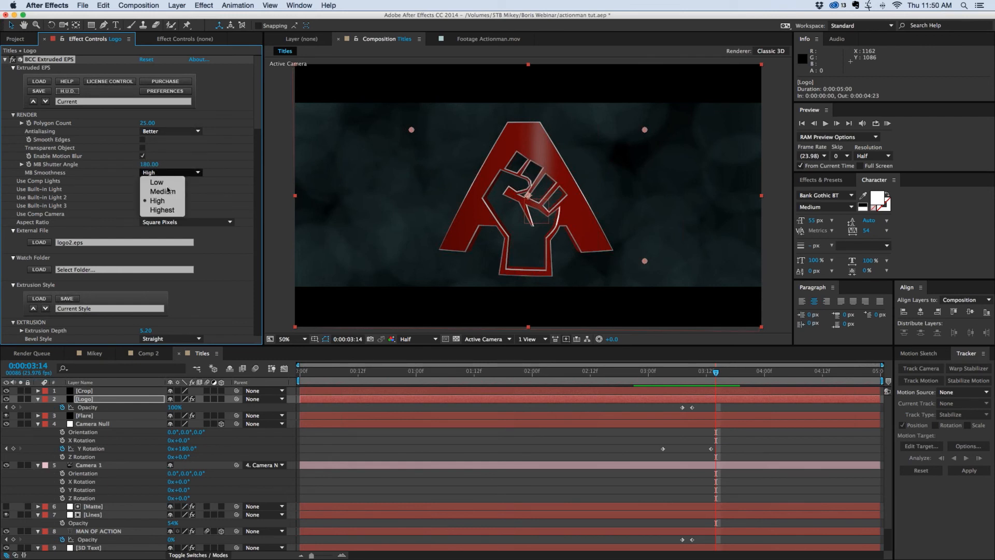
pyautogui.click(166, 211)
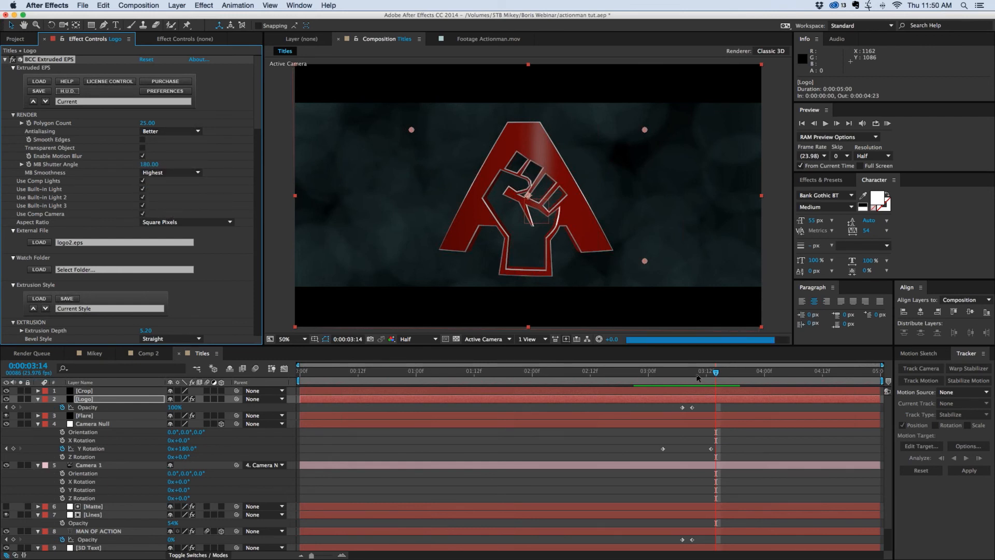
pyautogui.click(691, 375)
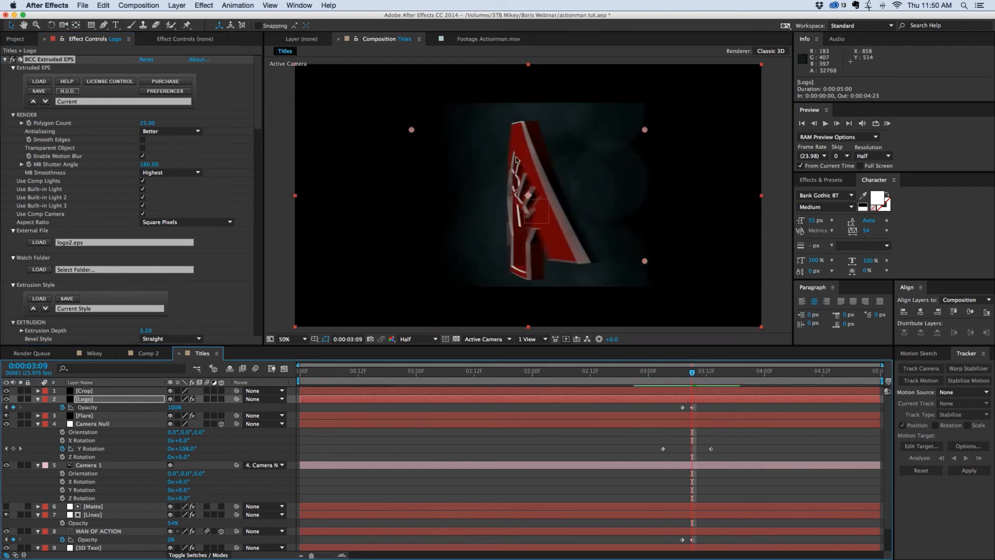
# Enable motion blur with Highest smoothness in the 3D Text layer's BCC Type On Text render settings.
pyautogui.scroll(-3, 98, 513)
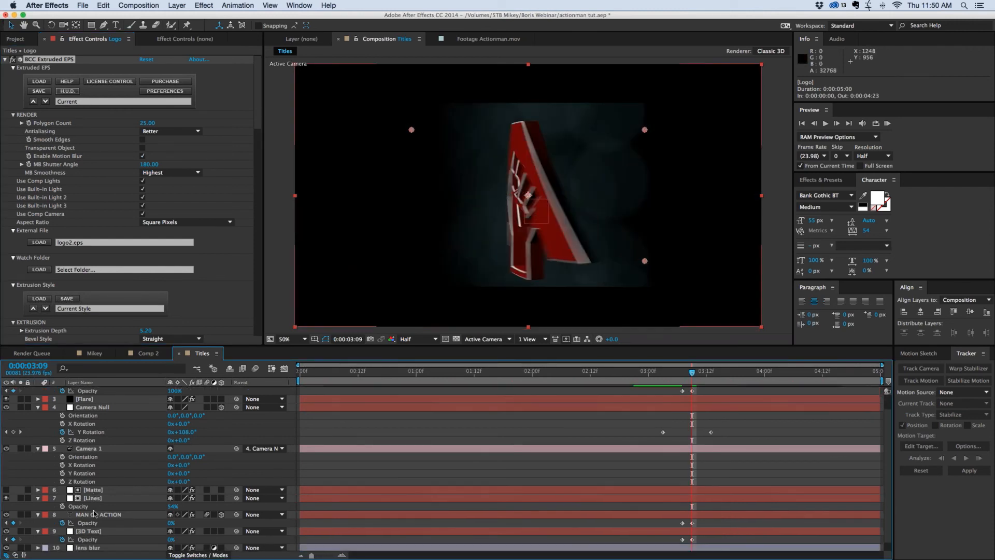
pyautogui.scroll(1, 99, 516)
pyautogui.click(104, 530)
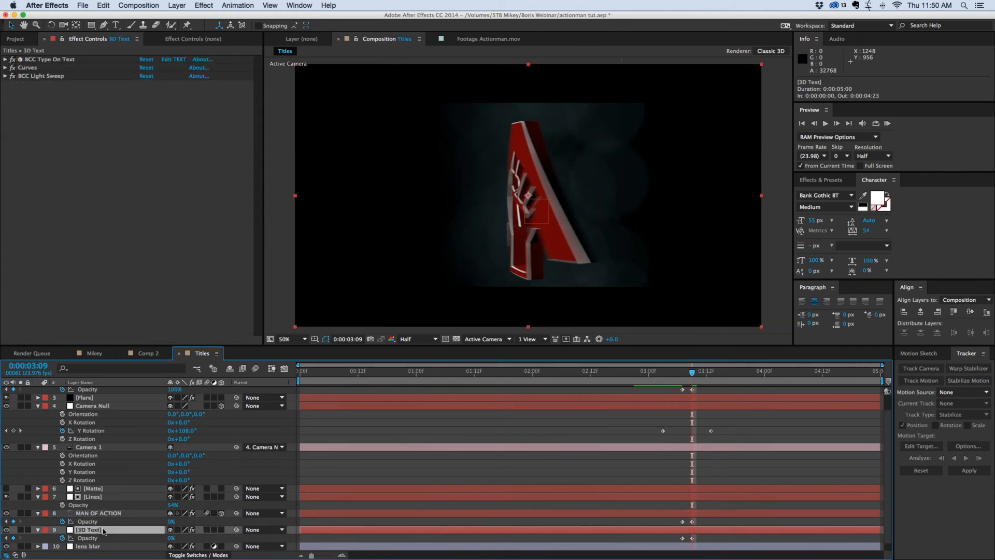
pyautogui.click(5, 61)
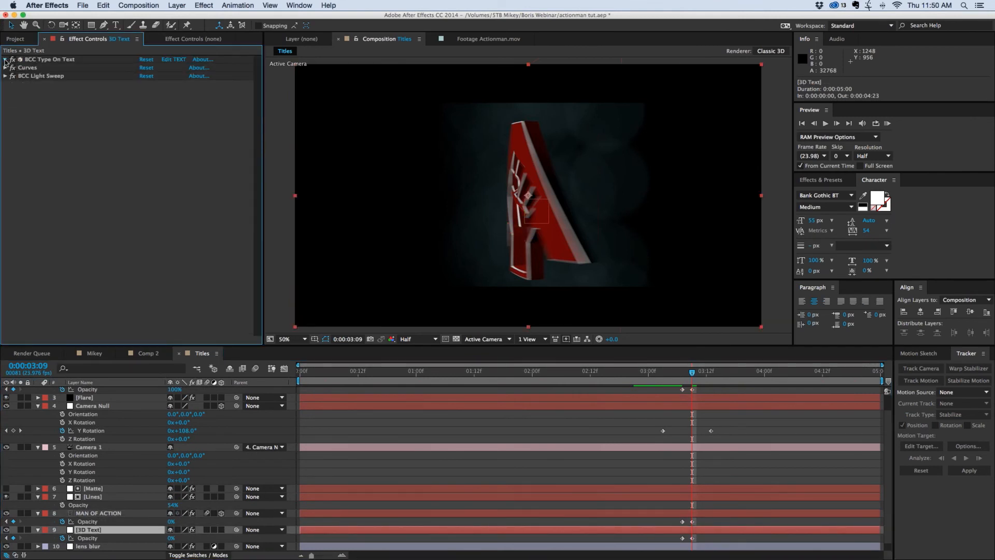
pyautogui.click(5, 60)
pyautogui.click(12, 115)
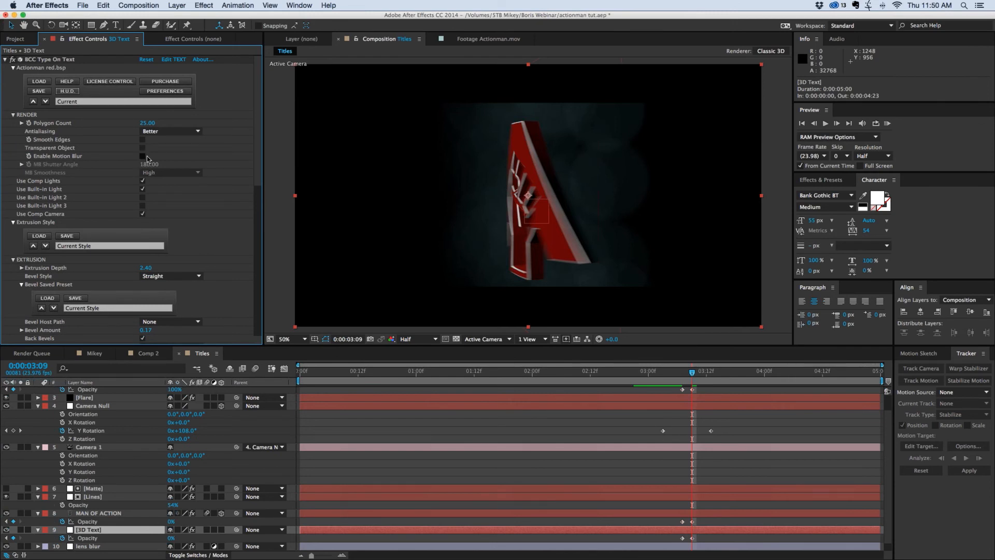
pyautogui.click(143, 156)
pyautogui.click(165, 173)
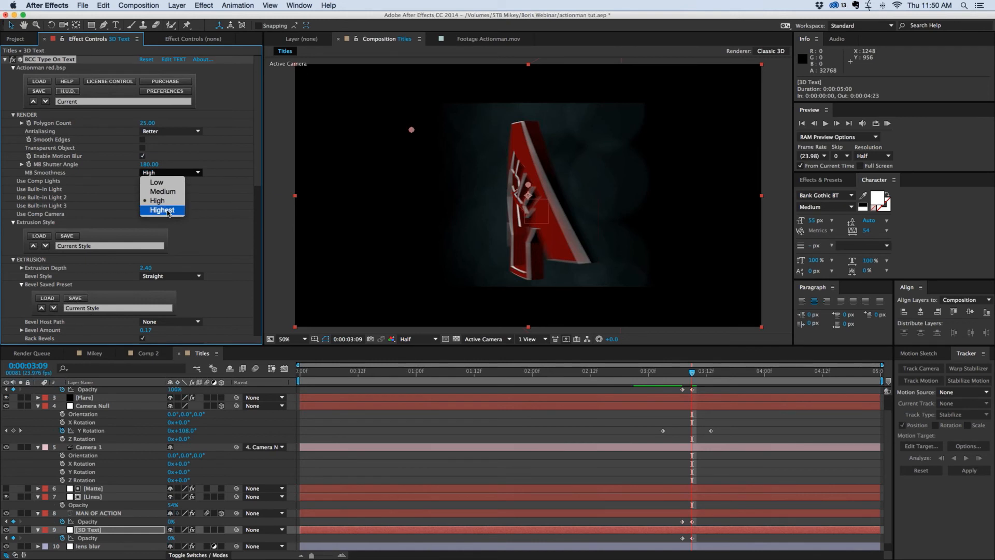
pyautogui.click(162, 210)
# Preview the blurred camera spin from shortly before it starts.
pyautogui.click(640, 468)
pyautogui.moveTo(692, 371); pyautogui.dragTo(654, 374)
pyautogui.press('space')
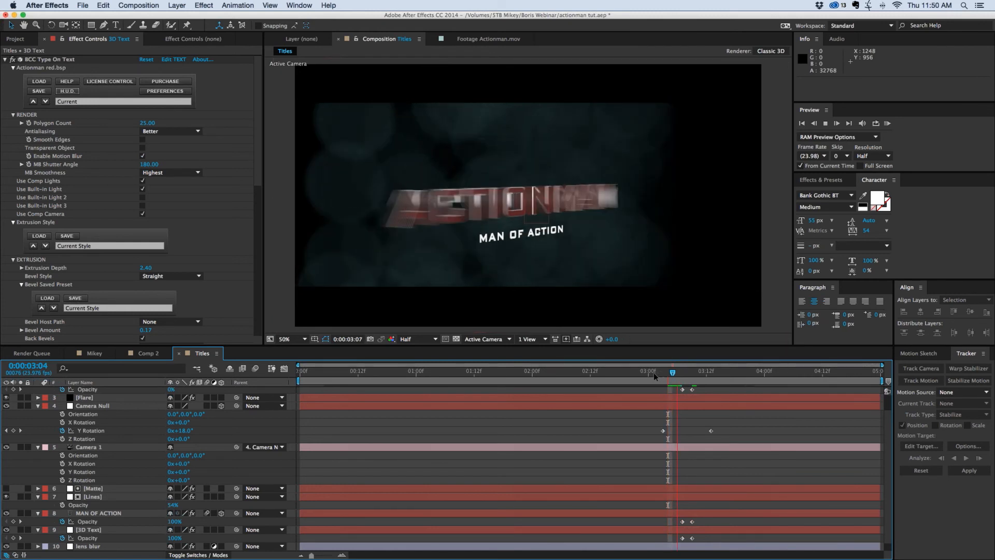
pyautogui.press('space')
# Enable motion blur for the whole Titles composition, preview the title-to-logo spin again and return to 0:00:03:07.
pyautogui.click(255, 368)
pyautogui.press('space')
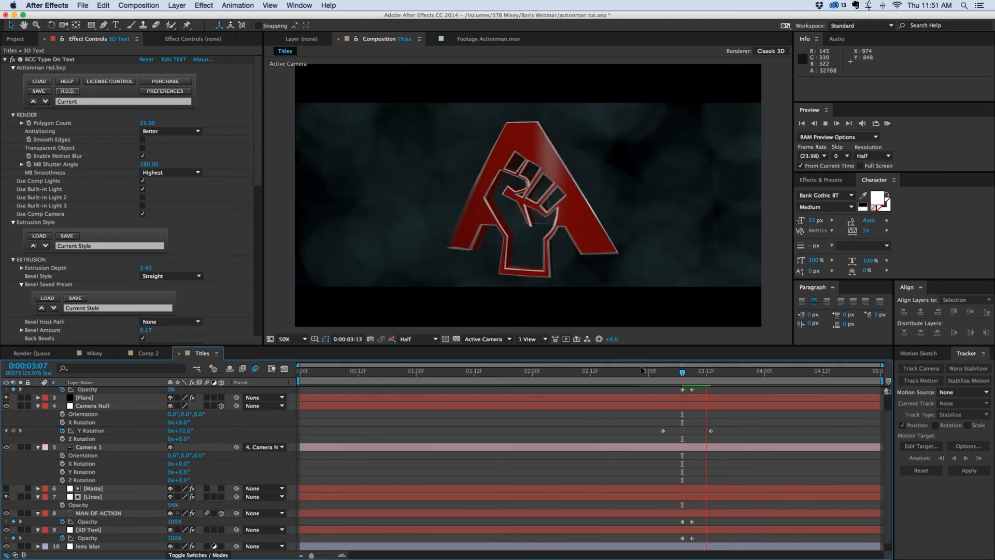
pyautogui.press('space')
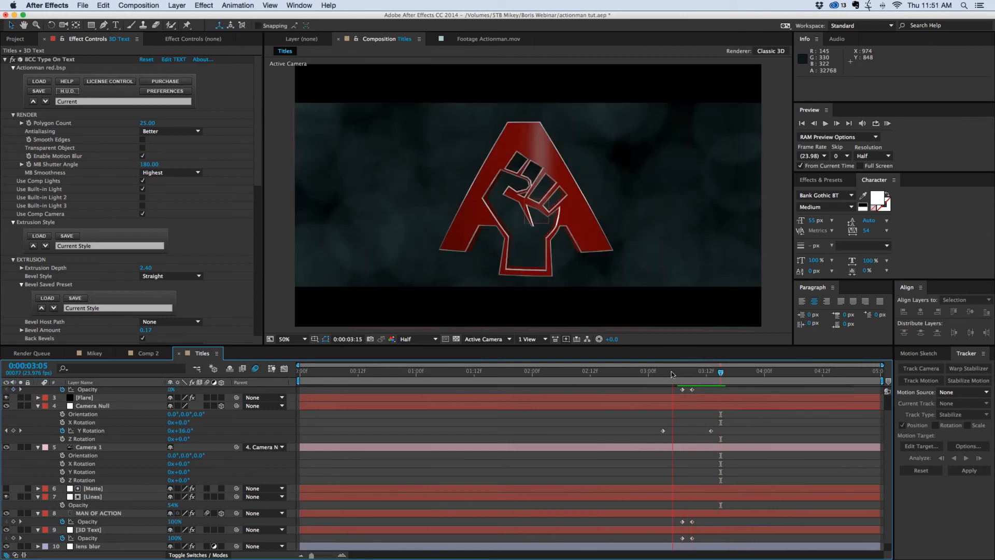
pyautogui.click(683, 372)
pyautogui.moveTo(685, 373); pyautogui.dragTo(683, 373)
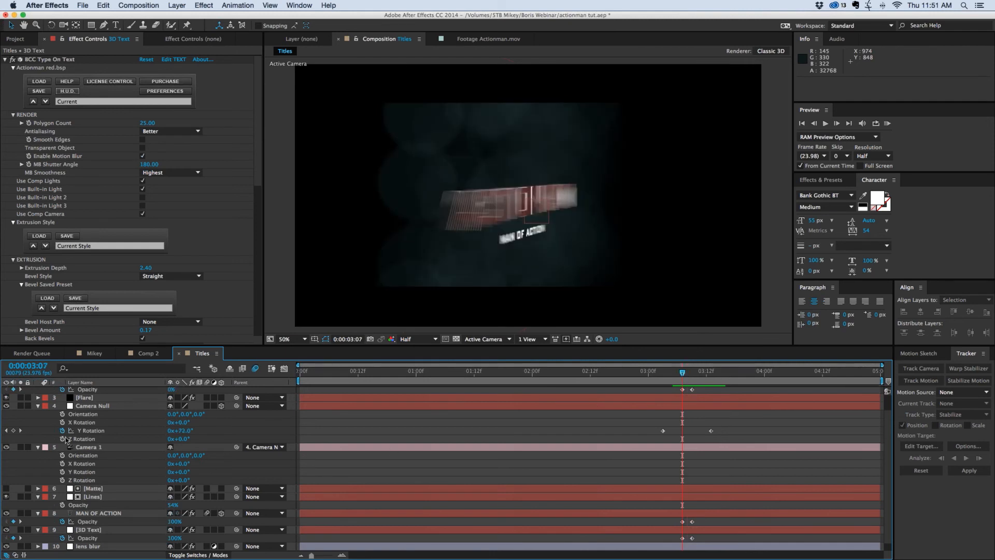
# Collapse the camera layers' properties, duplicate the Particles layer and set one copy's Y Rotation to -104°.
pyautogui.click(38, 406)
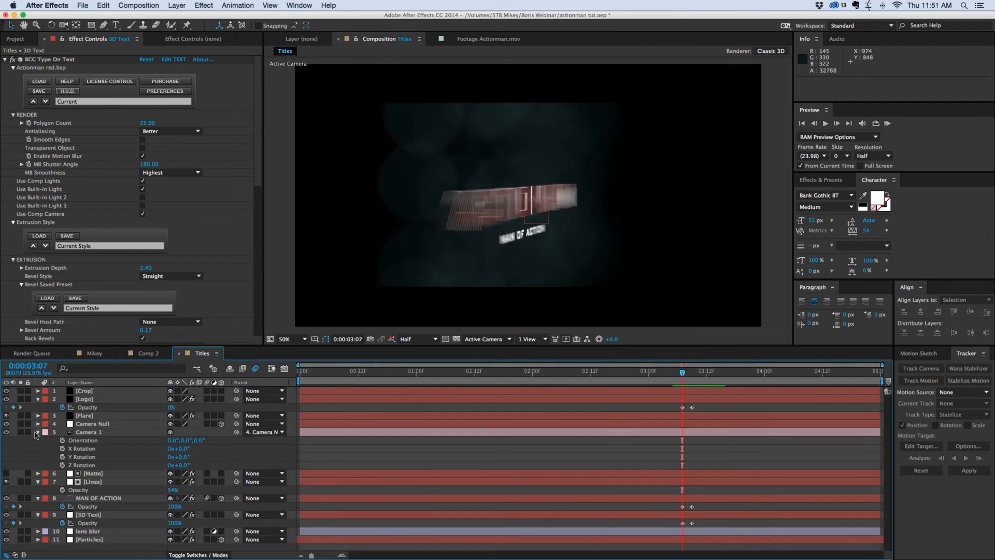
pyautogui.click(38, 432)
pyautogui.click(100, 507)
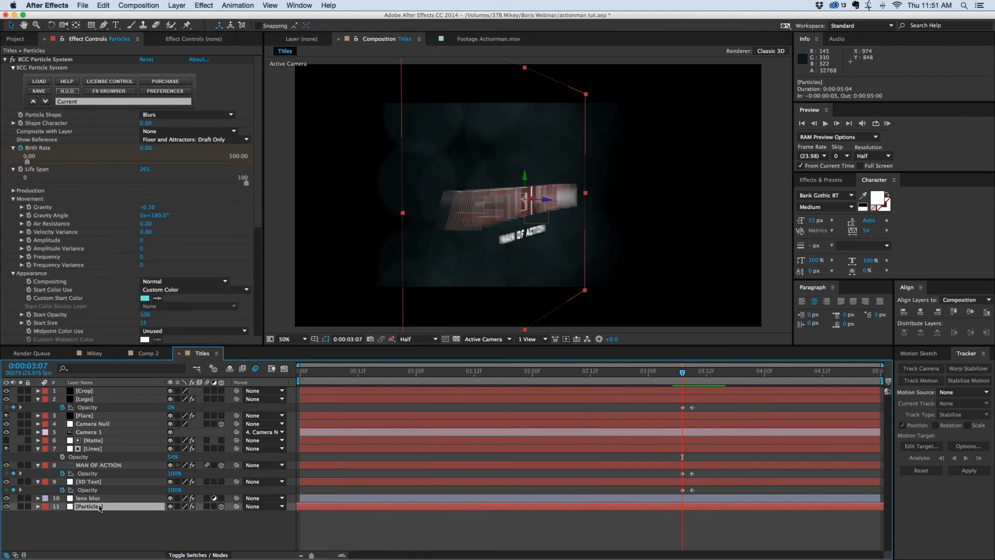
pyautogui.press('r')
pyautogui.moveTo(181, 532); pyautogui.dragTo(135, 530)
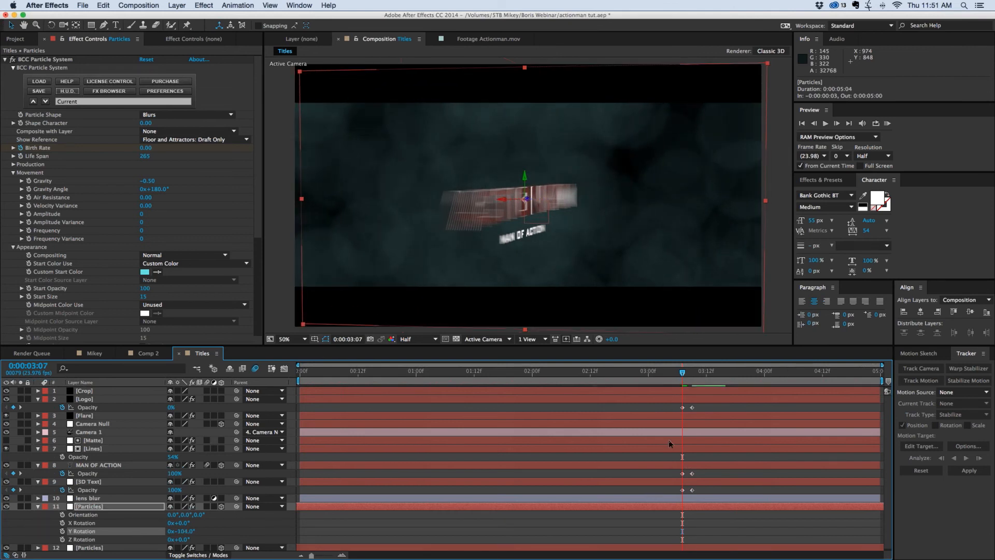
# Preview the camera spin several times to check how the rotated particles fill the background.
pyautogui.press('space')
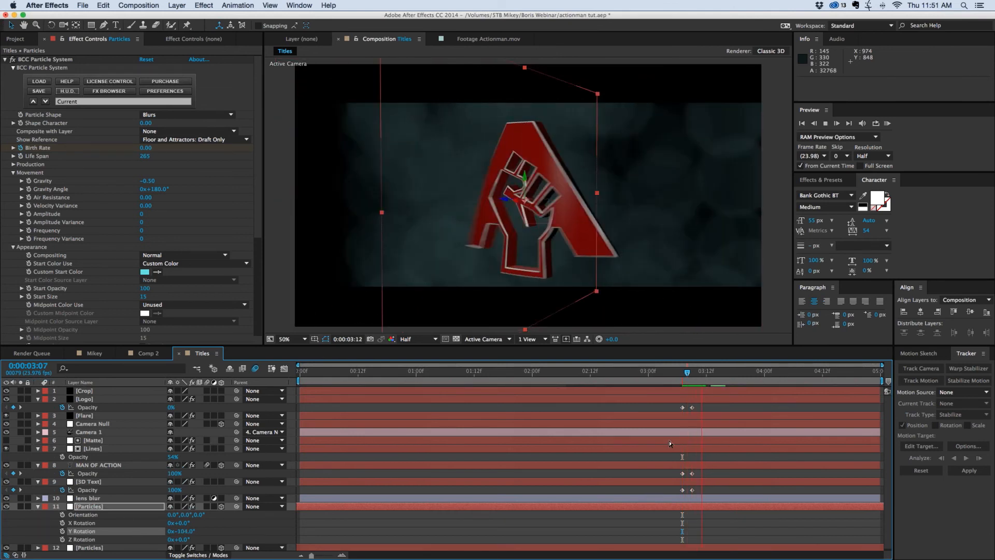
pyautogui.press('space')
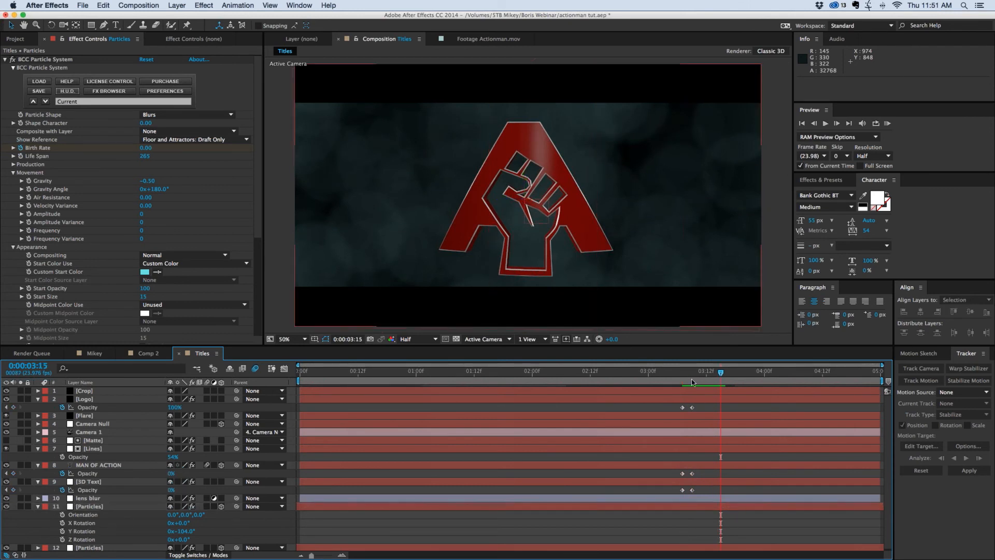
pyautogui.click(663, 378)
pyautogui.press('space')
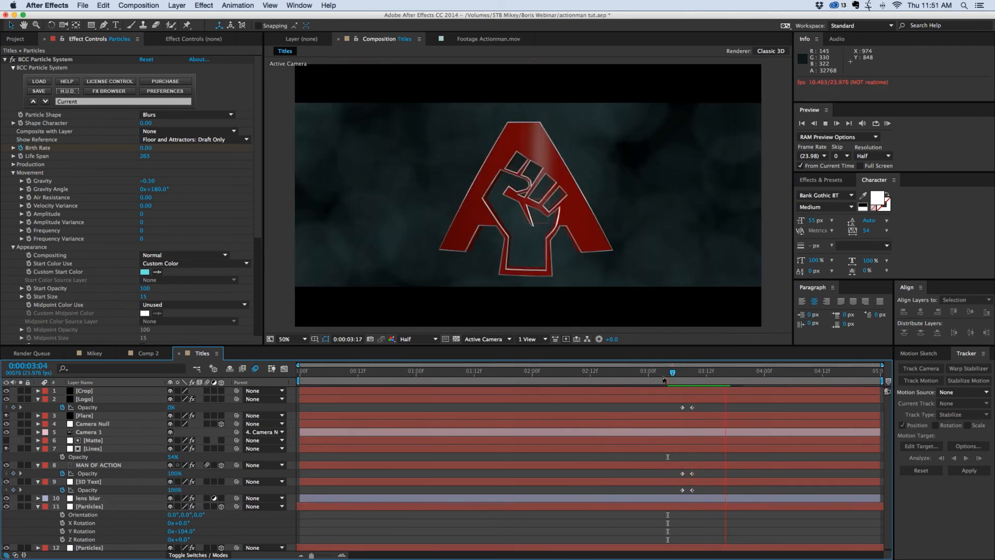
pyautogui.click(664, 372)
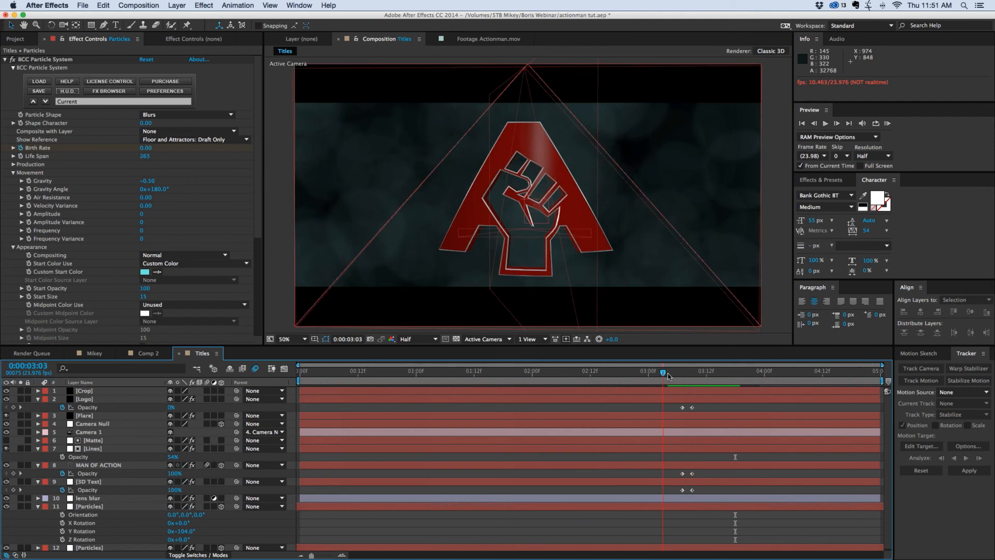
pyautogui.press('space')
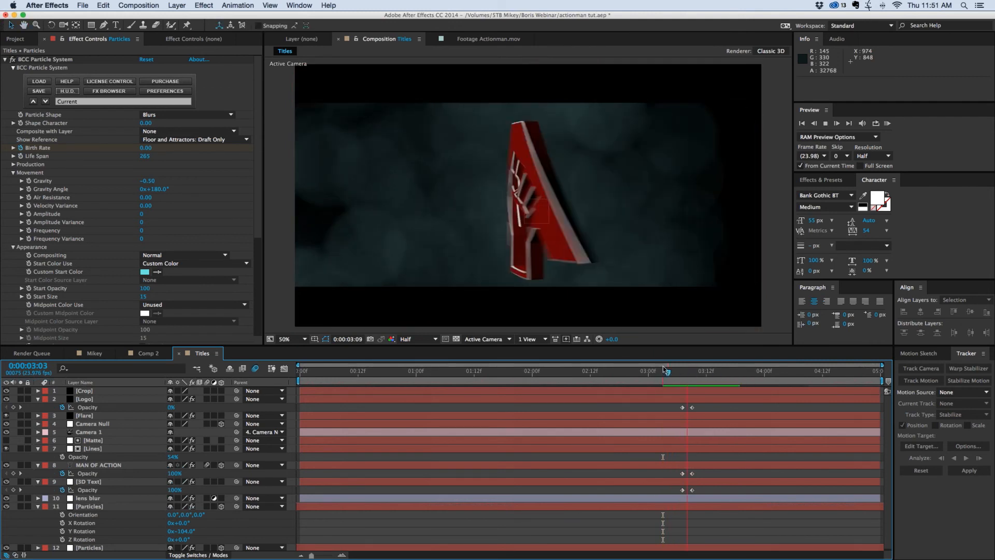
pyautogui.press('space')
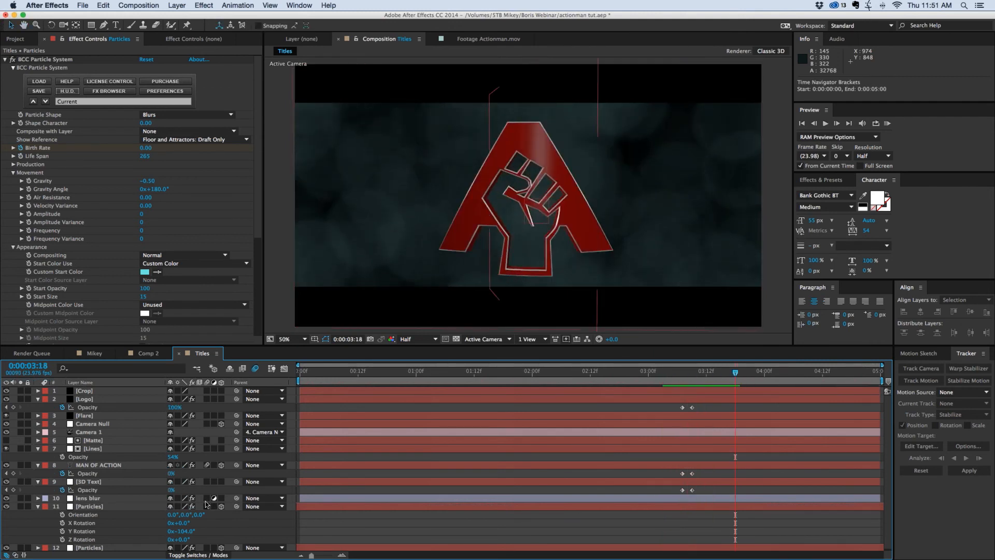
# Turn on motion blur for both Particles layers and preview the Titles composition from its first frame.
pyautogui.click(37, 507)
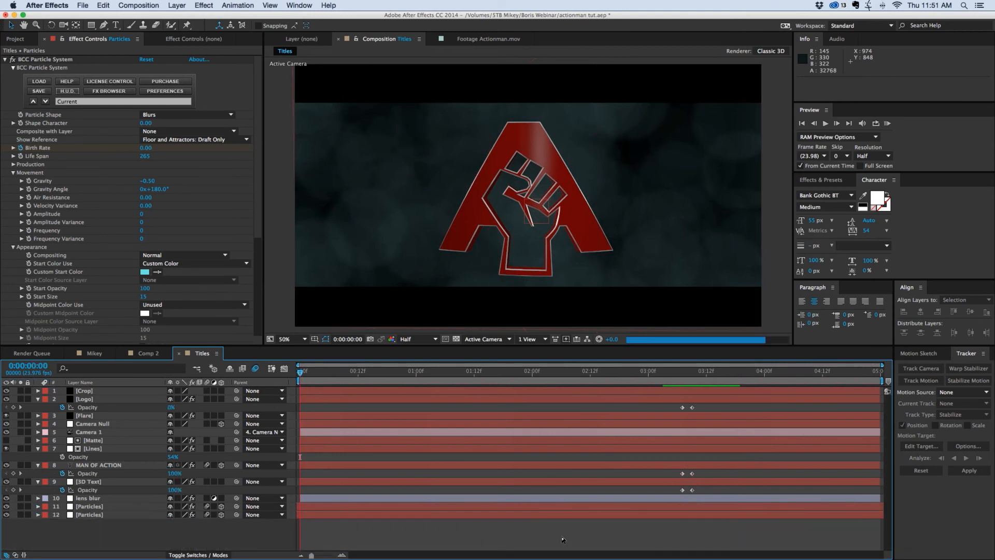
pyautogui.press('Home')
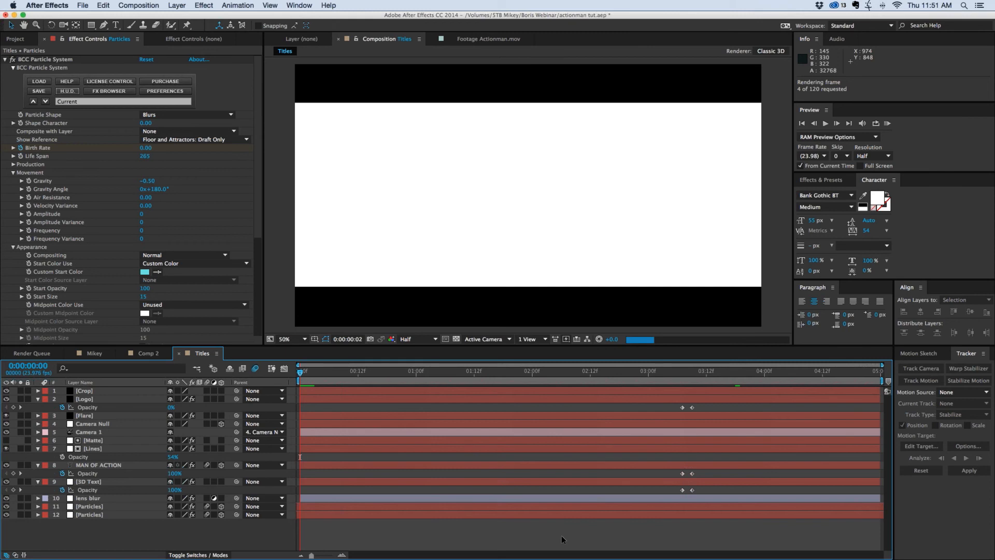
# Open the composition with the presenter's contact details and enlarge its viewer area.
pyautogui.click(98, 353)
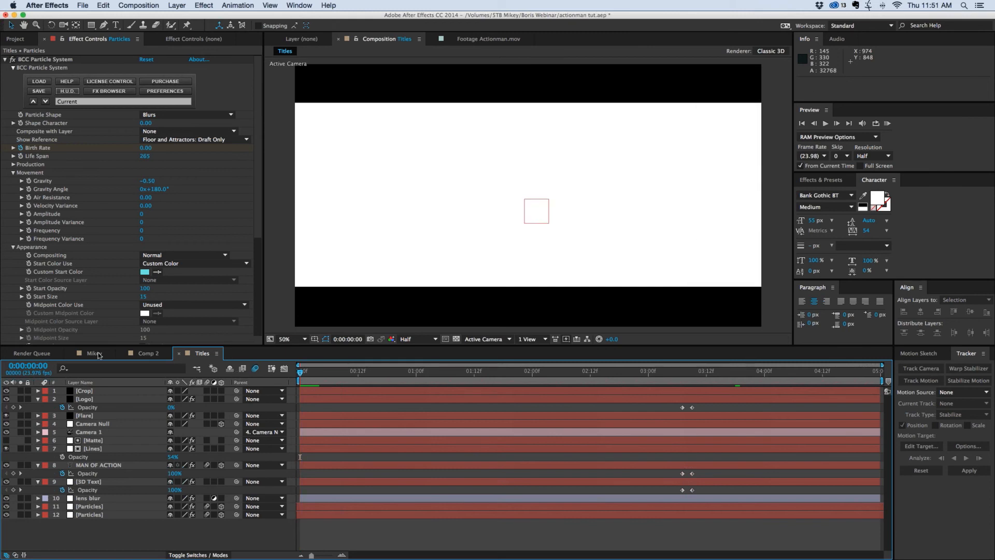
pyautogui.click(98, 354)
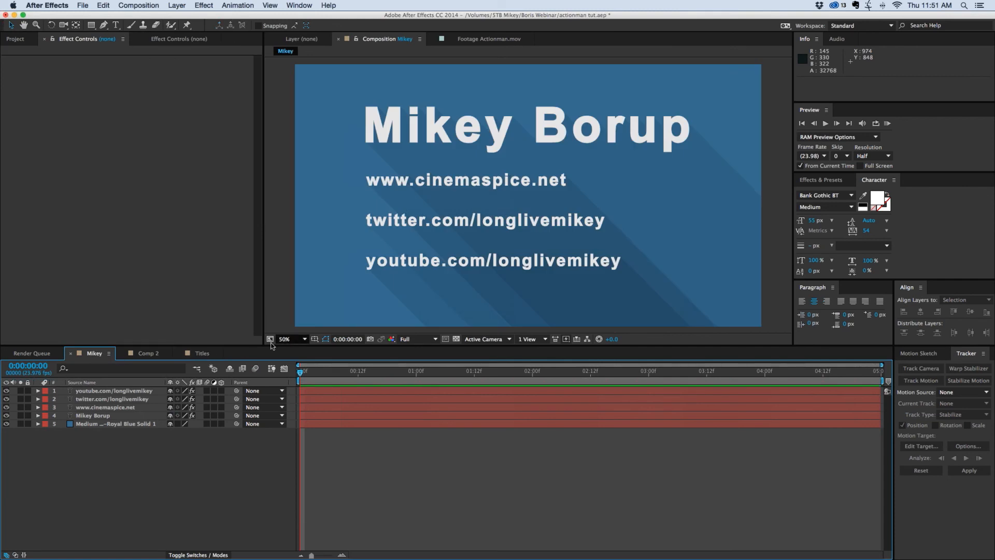
pyautogui.moveTo(261, 347); pyautogui.dragTo(250, 366)
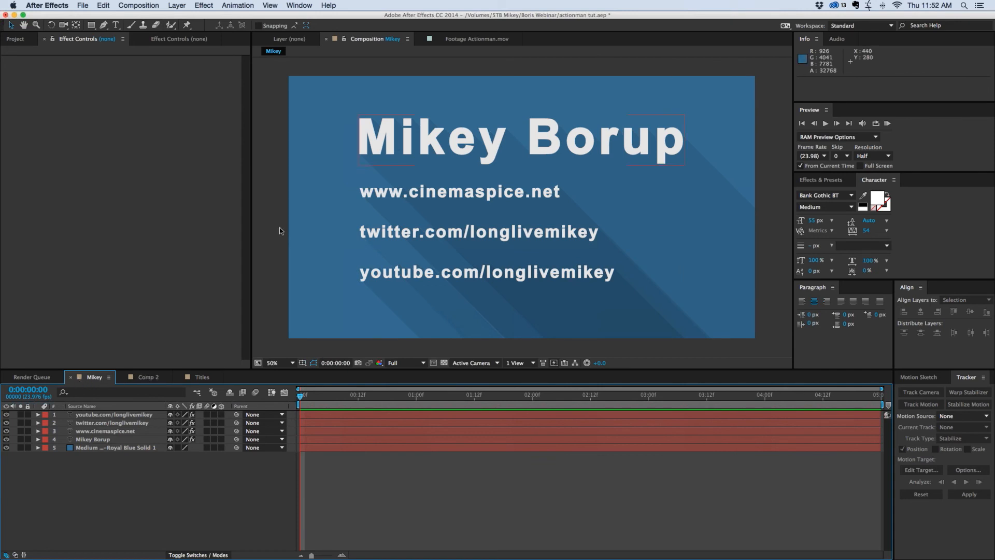
# Open Comp 2 and start a RAM preview from its first frame.
pyautogui.click(149, 378)
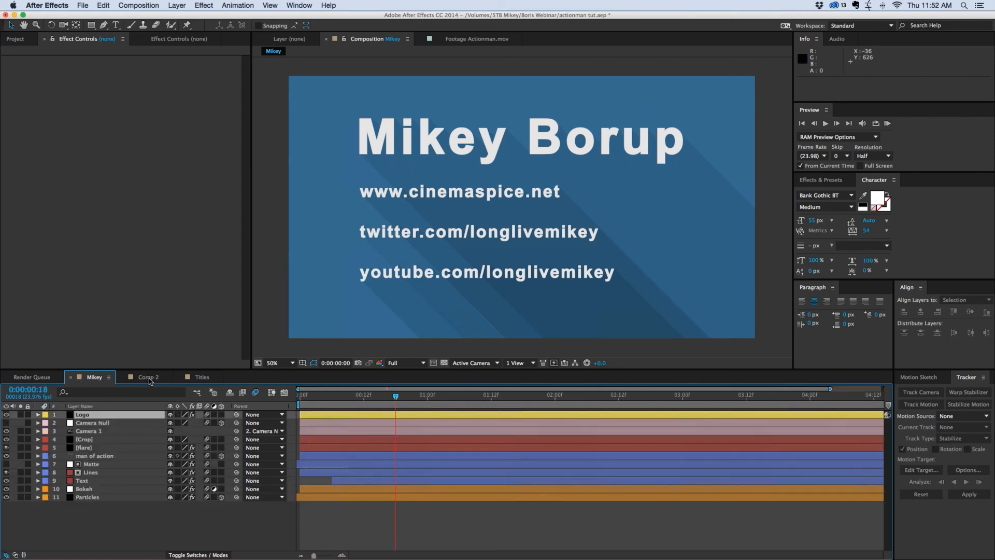
pyautogui.press('Home')
pyautogui.press('KP_0')
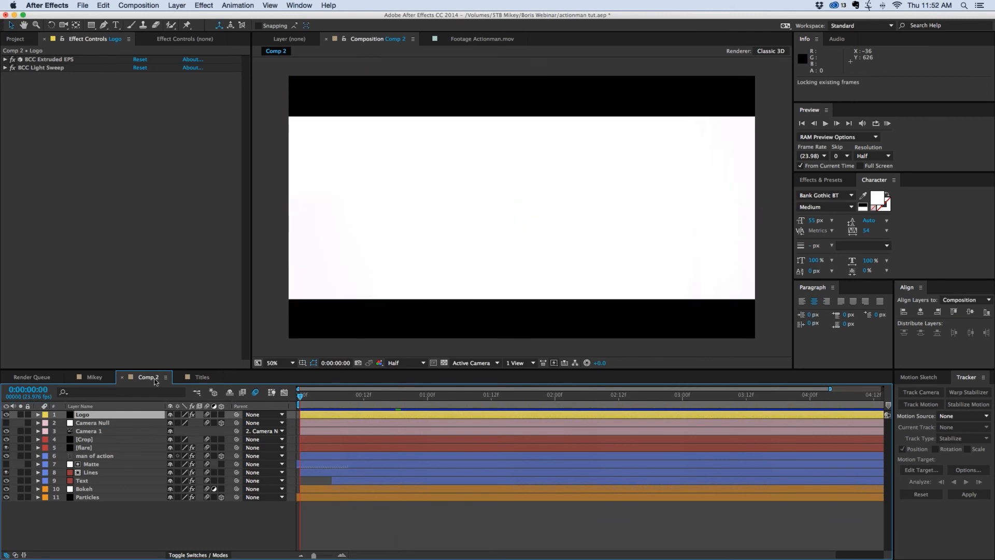
# Return to the Titles composition, play its full RAM preview and stop at 0:00:02:18.
pyautogui.click(201, 377)
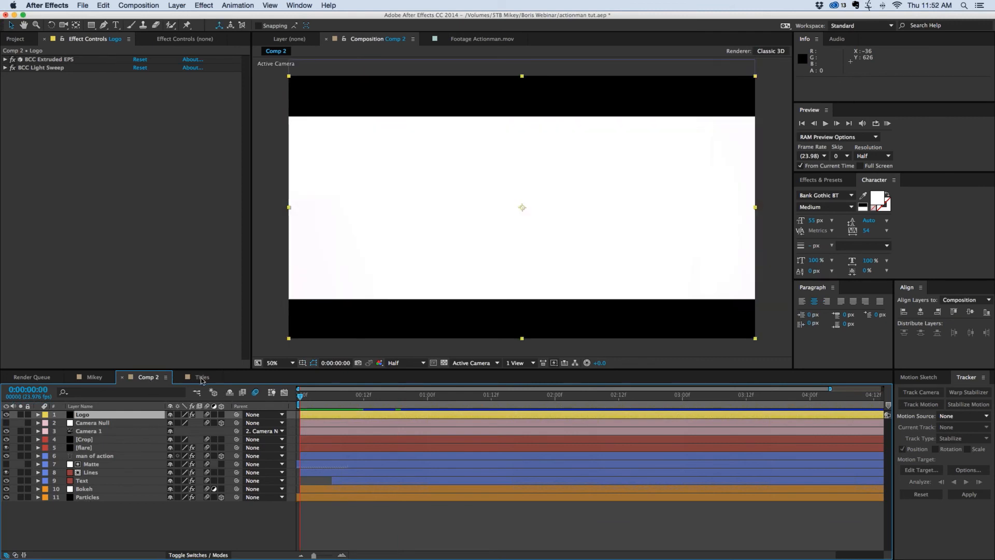
pyautogui.click(201, 379)
pyautogui.press('KP_0')
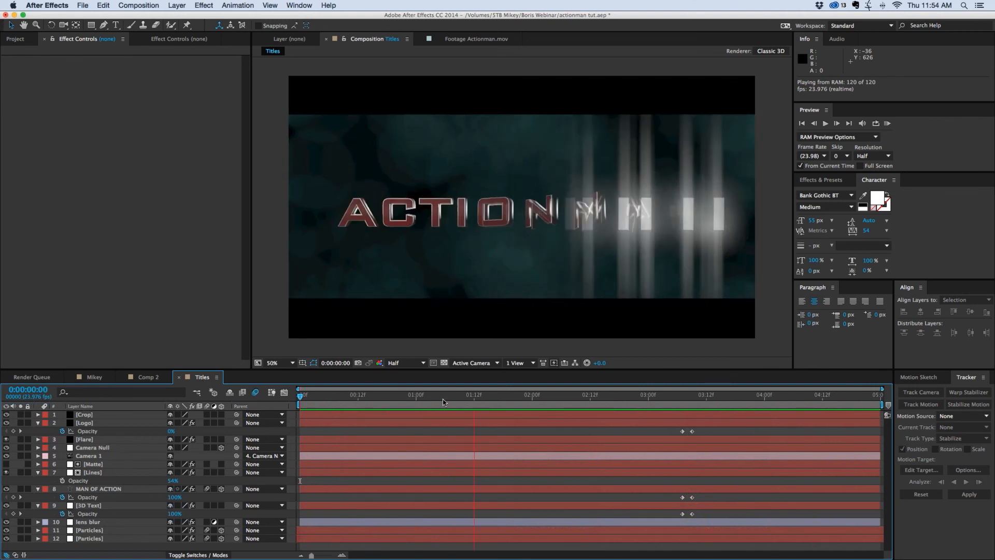
pyautogui.press('space')
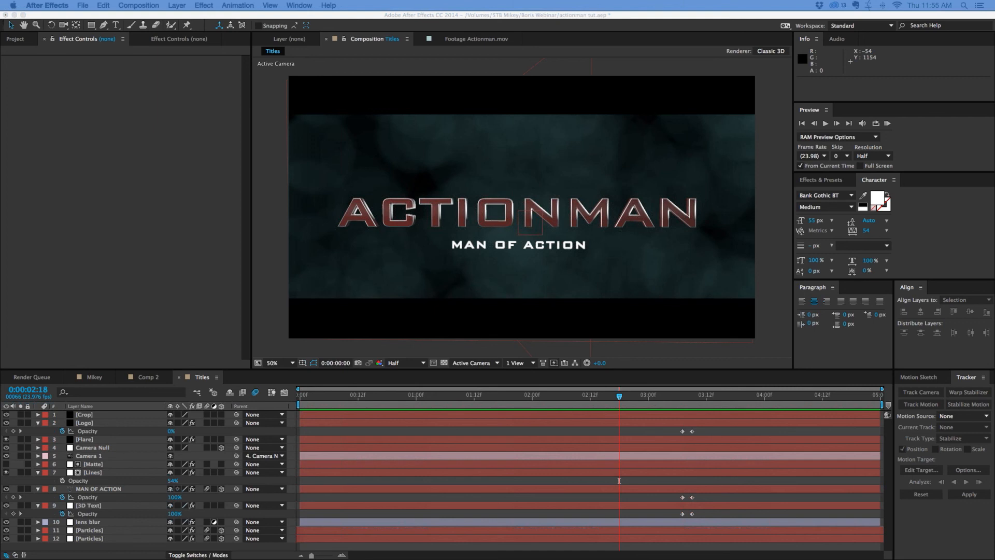
# Show the computer's hardware overview in the About This Mac window over the composition.
pyautogui.moveTo(285, 123); pyautogui.dragTo(509, 144)
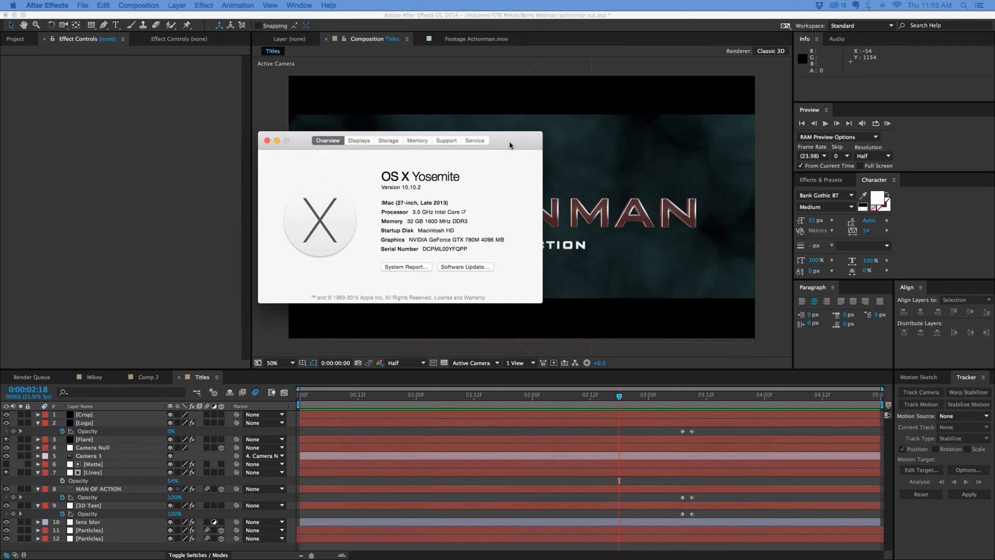
# Move the hardware overview window away from the title artwork and bring up the composition with the presenter's contact details.
pyautogui.moveTo(507, 141); pyautogui.dragTo(268, 94)
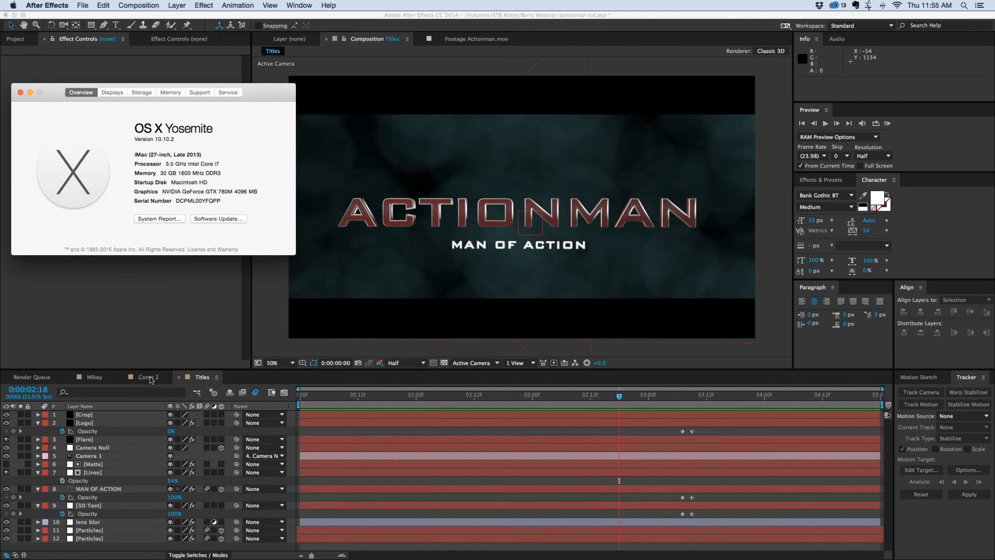
pyautogui.click(94, 379)
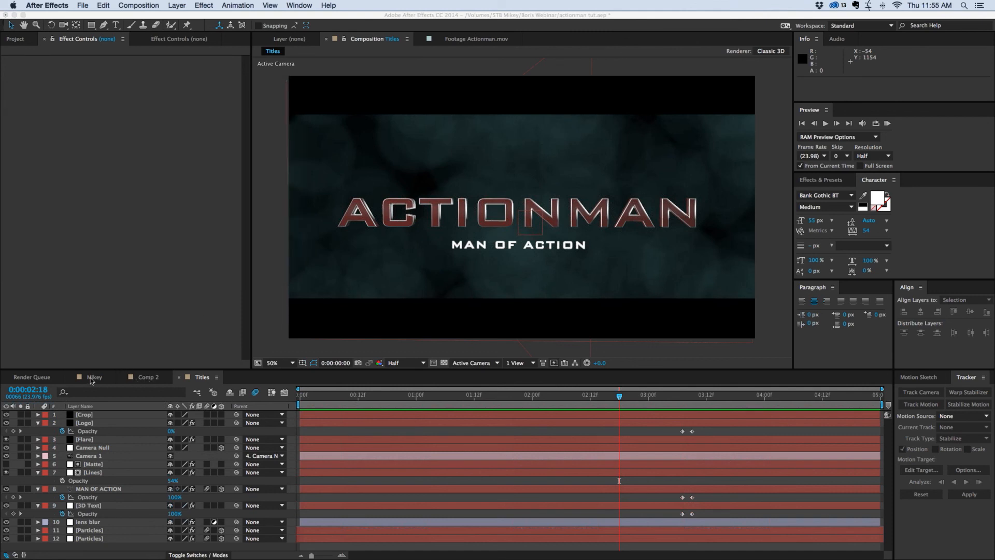
pyautogui.click(95, 378)
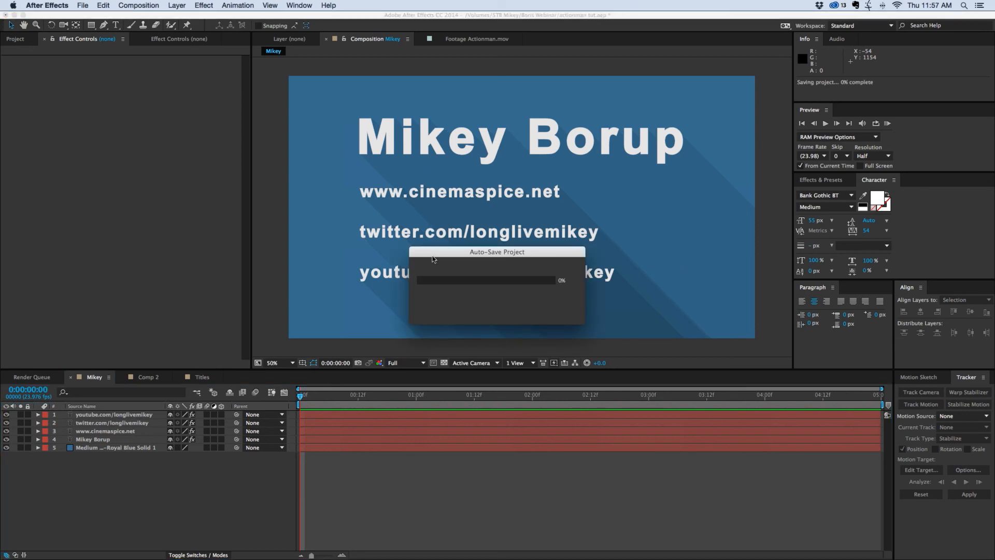
pyautogui.moveTo(432, 255); pyautogui.dragTo(408, 468)
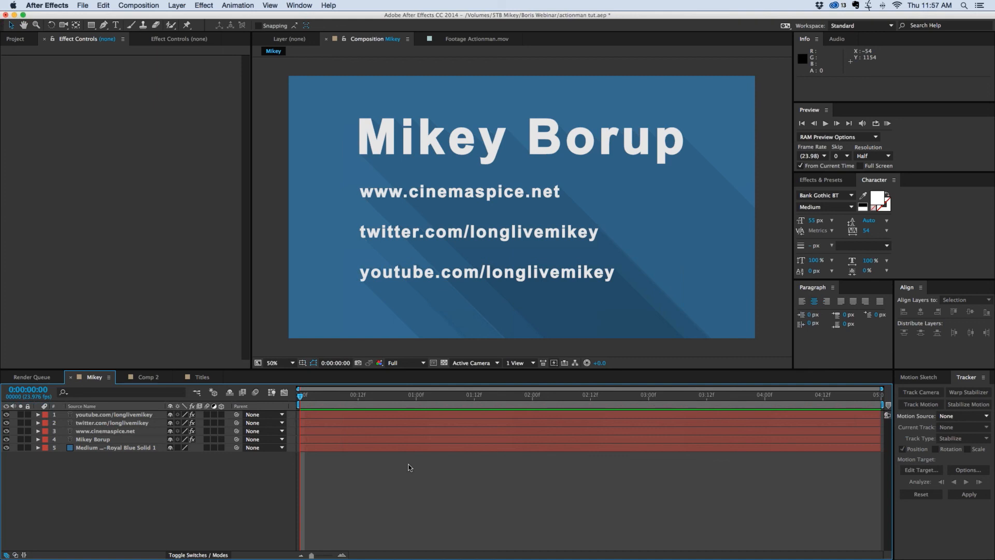
# Return to the Titles composition and play its preview, stopping at 0:00:01:17.
pyautogui.click(207, 379)
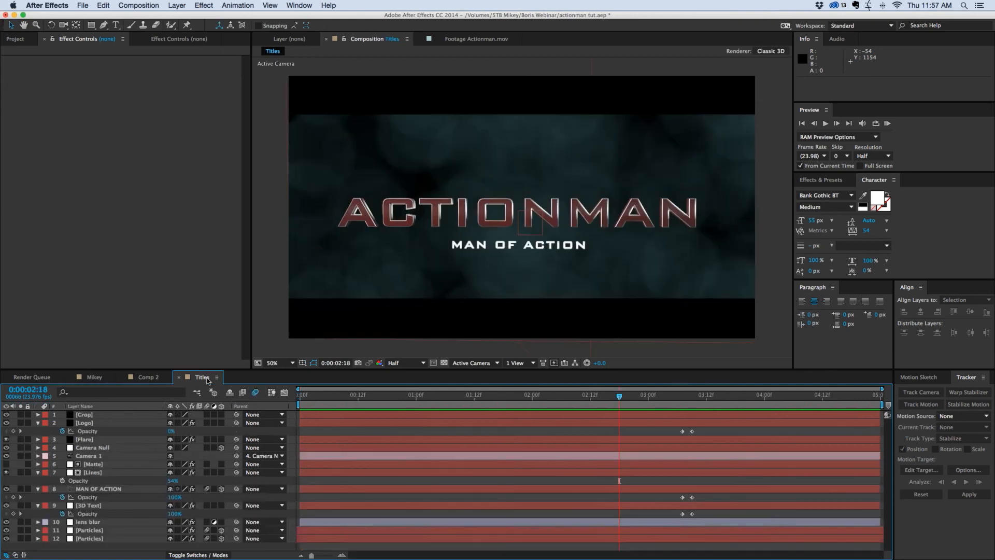
pyautogui.press('space')
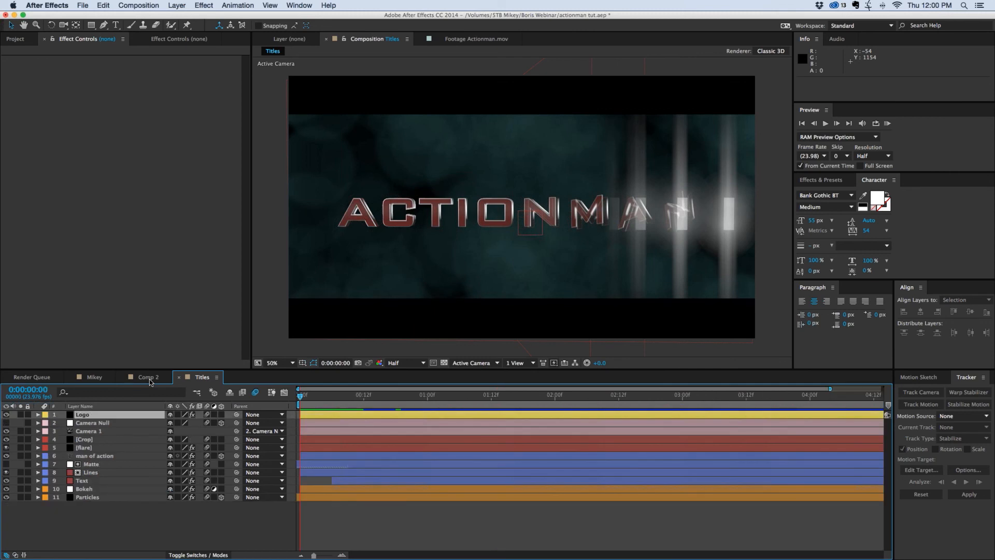
# Compare the contact details composition with the Titles composition, finishing with the contact details on screen.
pyautogui.click(149, 381)
pyautogui.click(94, 378)
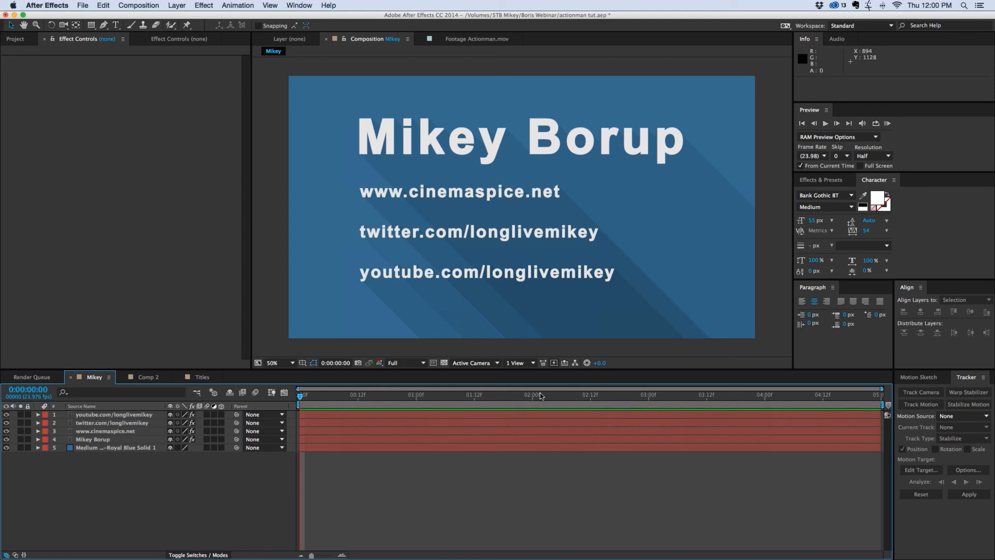
pyautogui.click(208, 378)
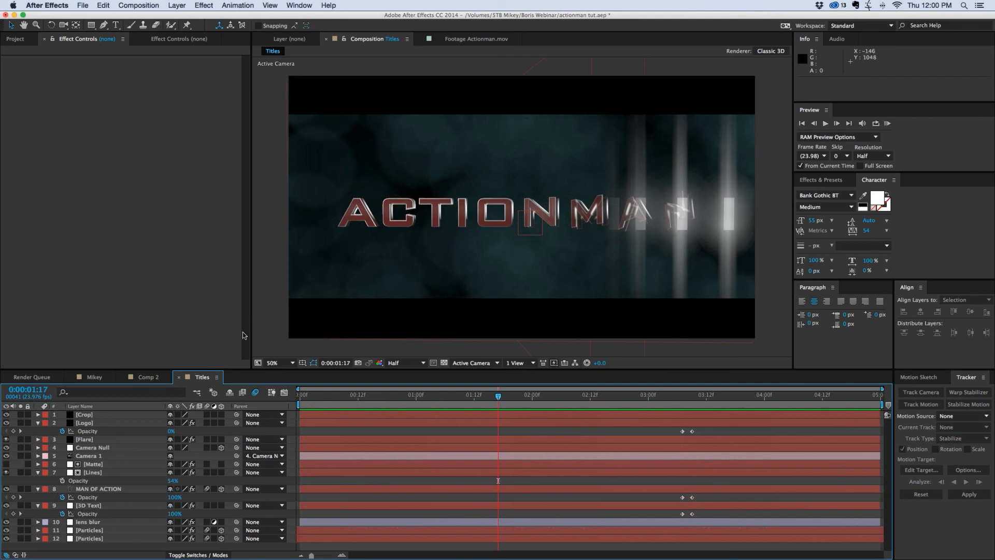
pyautogui.click(133, 378)
pyautogui.click(106, 379)
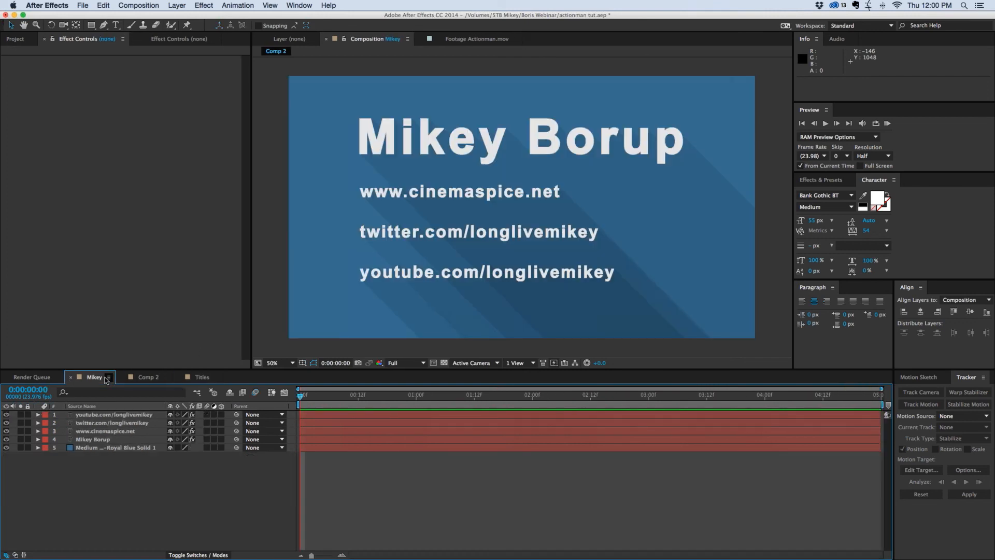